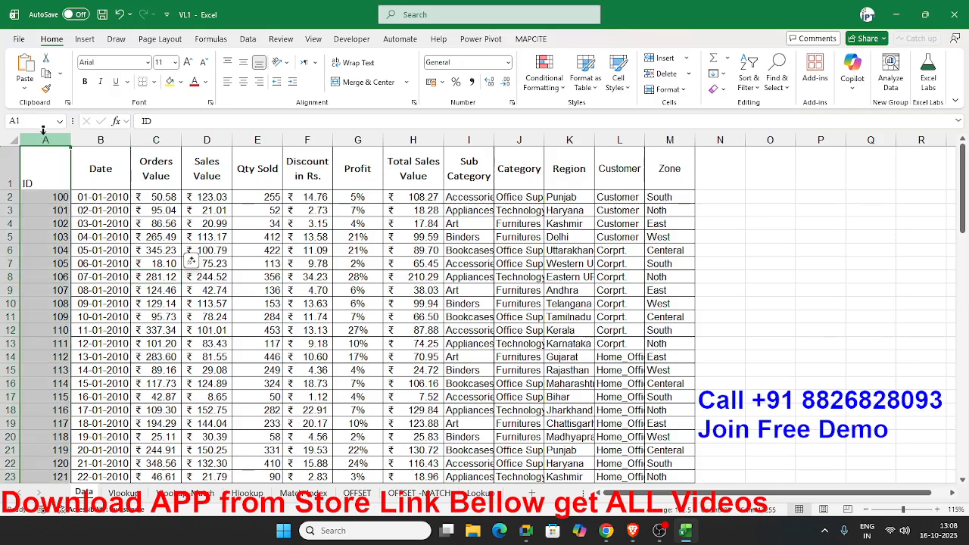
- Search the ID column of the Data sheet for 101, looking in values instead of formulas
{"action": "key", "text": "ctrl+f"}
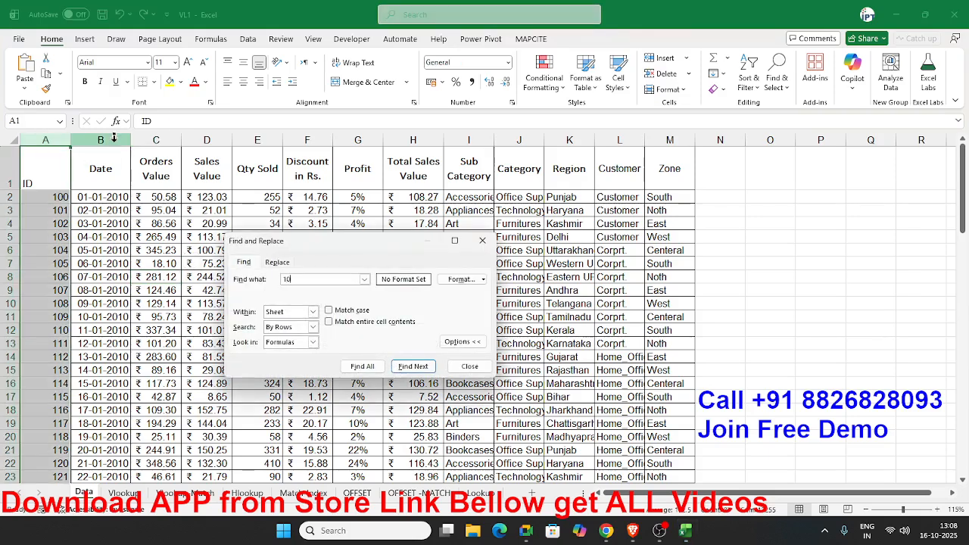
{"action": "key", "text": "Return"}
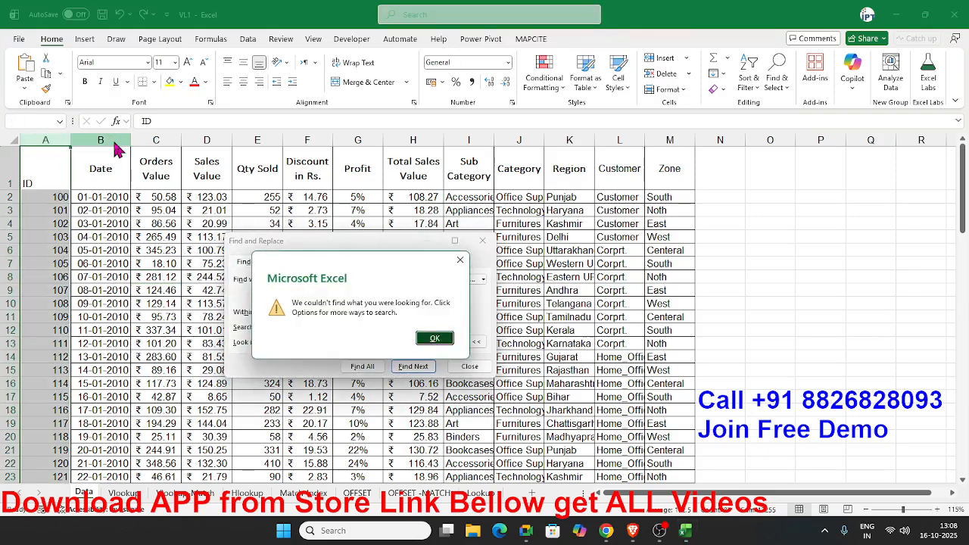
{"action": "key", "text": "Return"}
{"action": "left_click", "coordinate": [310, 344]}
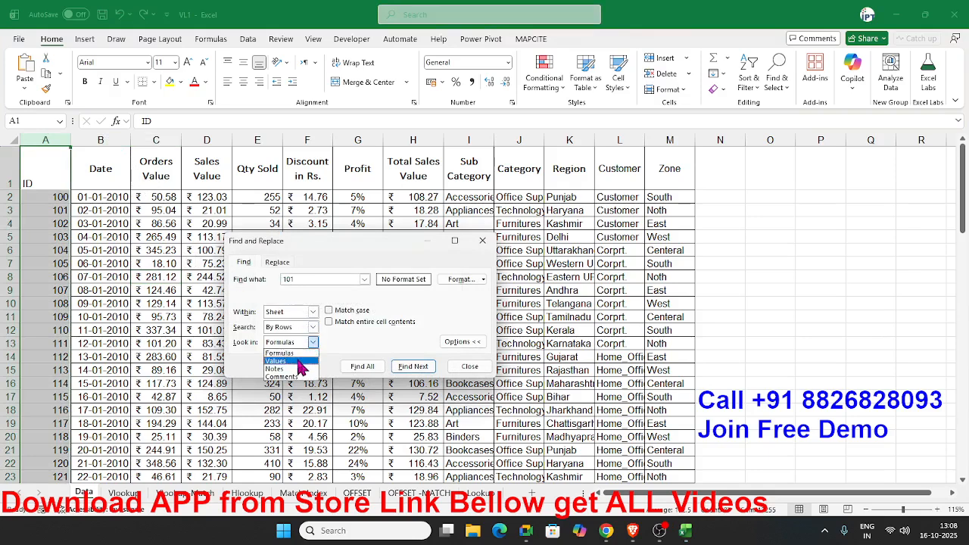
{"action": "left_click", "coordinate": [297, 362]}
{"action": "key", "text": "Return"}
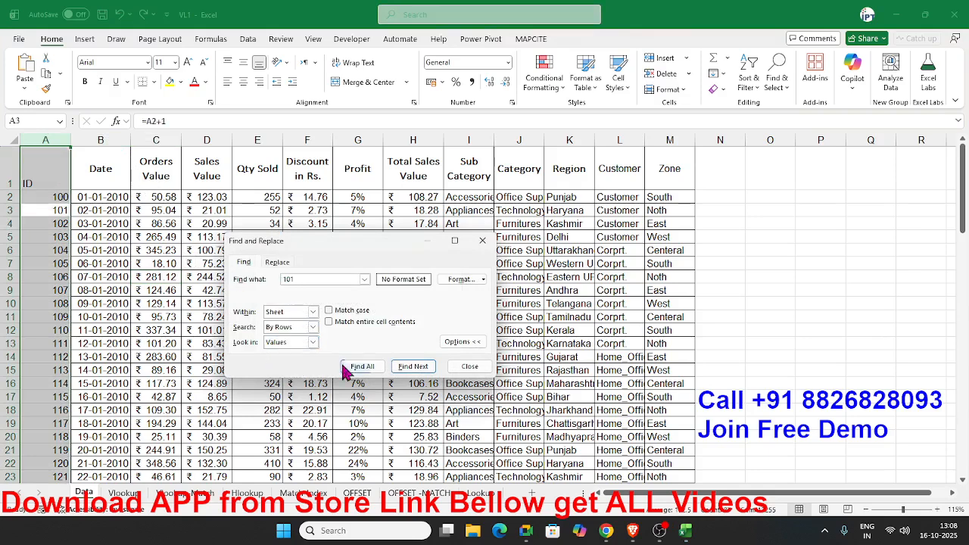
{"action": "left_click", "coordinate": [470, 366]}
- Copy the Date through Zone details of ID 101 from the Data sheet into row 2 of the Vlookup sheet
{"action": "left_click_drag", "start_coordinate": [98, 210], "coordinate": [682, 210]}
{"action": "key", "text": "ctrl+c"}
{"action": "left_click", "coordinate": [124, 493]}
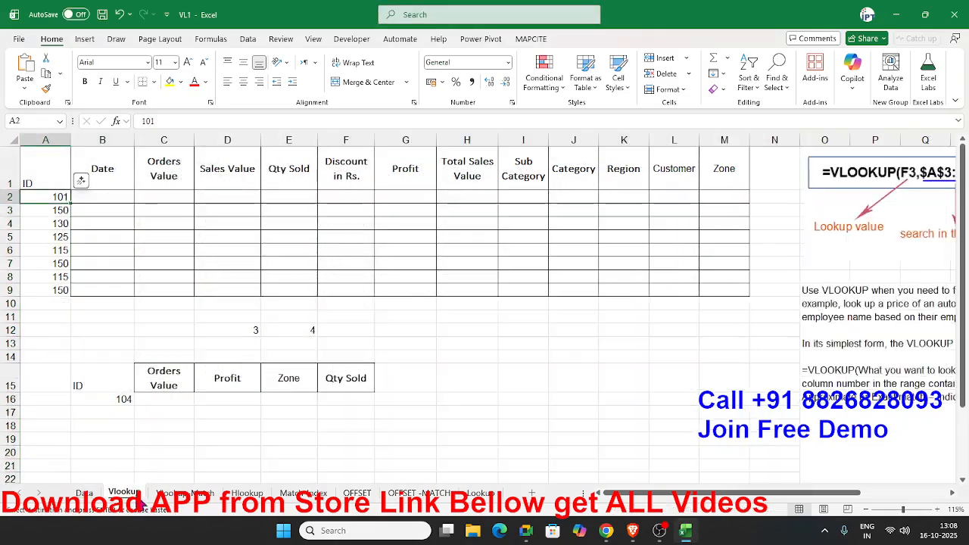
{"action": "left_click", "coordinate": [88, 198]}
{"action": "key", "text": "ctrl+v"}
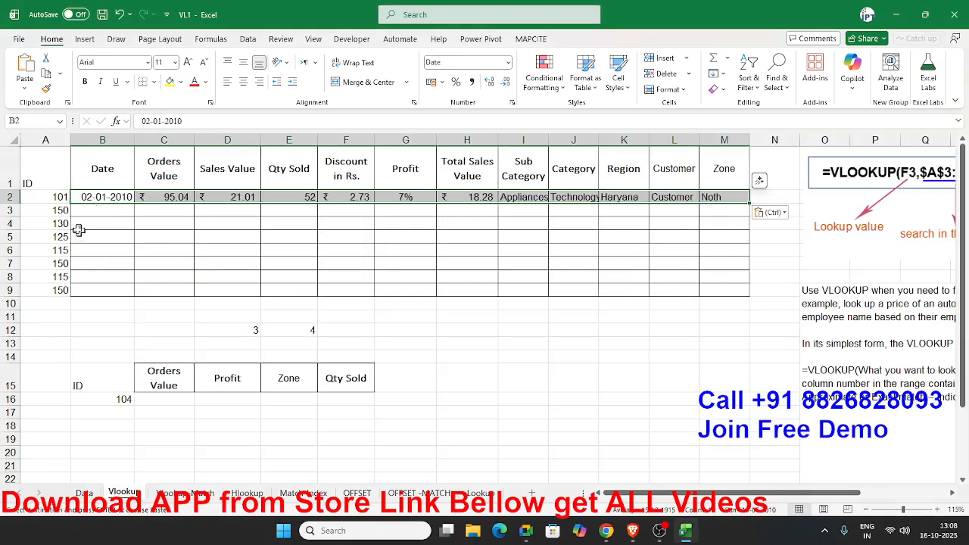
{"action": "left_click_drag", "start_coordinate": [66, 223], "coordinate": [53, 313]}
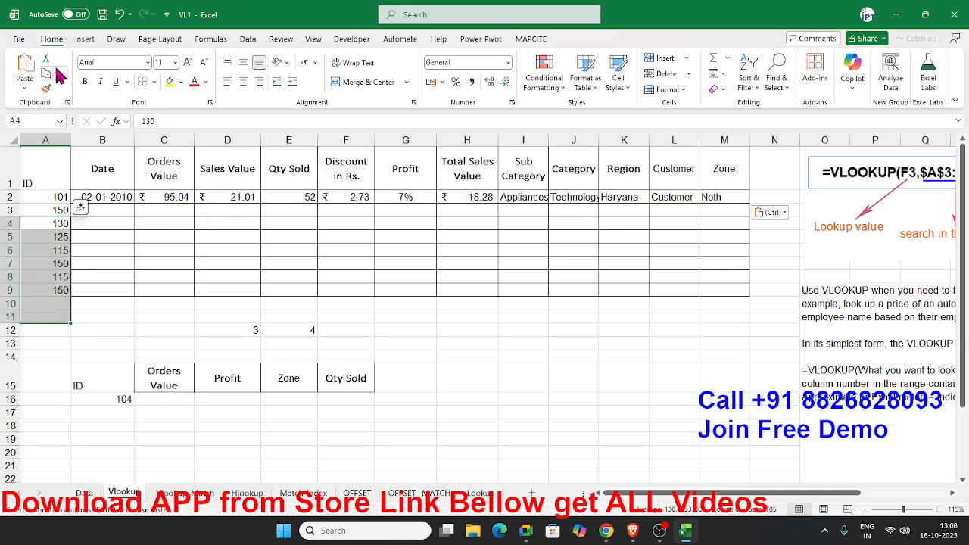
- Change the ID in A2 to 110 and clear the pasted details in B2:M2
{"action": "left_click", "coordinate": [59, 199]}
{"action": "type", "text": "110"}
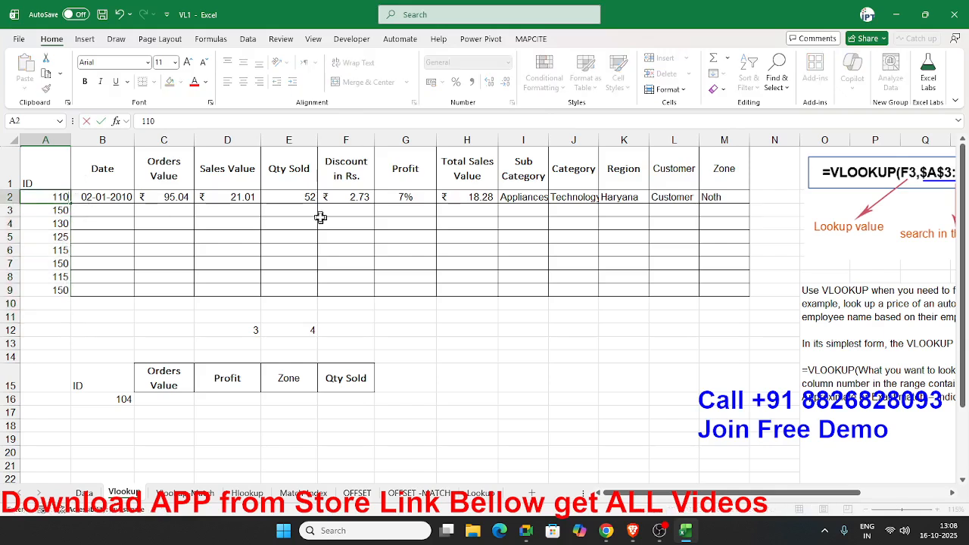
{"action": "key", "text": "Return"}
{"action": "left_click_drag", "start_coordinate": [122, 197], "coordinate": [711, 198]}
{"action": "key", "text": "Delete"}
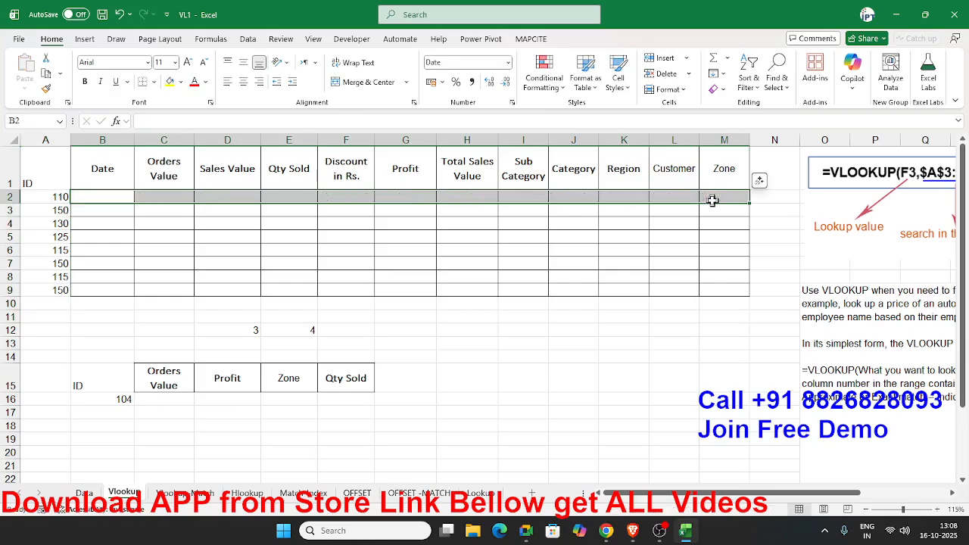
- Copy the Date through Zone details of ID 110 from the Data sheet into B2 of the Vlookup sheet
{"action": "left_click", "coordinate": [85, 495]}
{"action": "left_click_drag", "start_coordinate": [84, 331], "coordinate": [676, 330]}
{"action": "key", "text": "ctrl+c"}
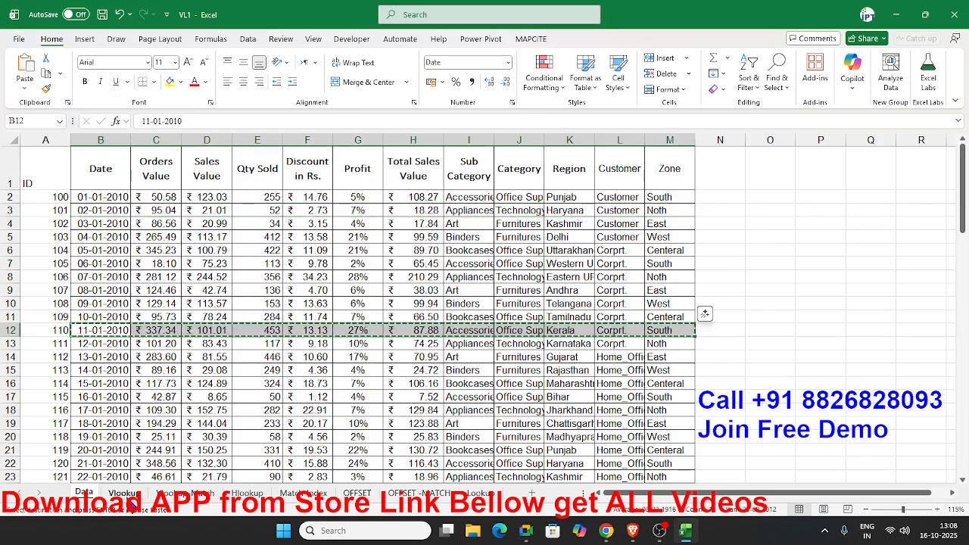
{"action": "left_click", "coordinate": [124, 494]}
{"action": "left_click", "coordinate": [99, 198]}
{"action": "key", "text": "ctrl+v"}
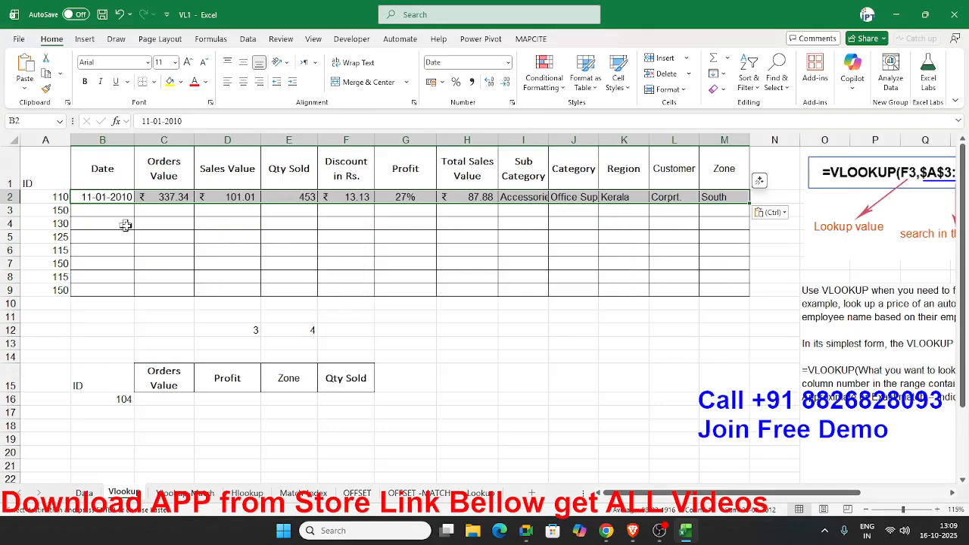
- Start a VLOOKUP formula in B3 with A3 as the lookup value
{"action": "left_click", "coordinate": [108, 210]}
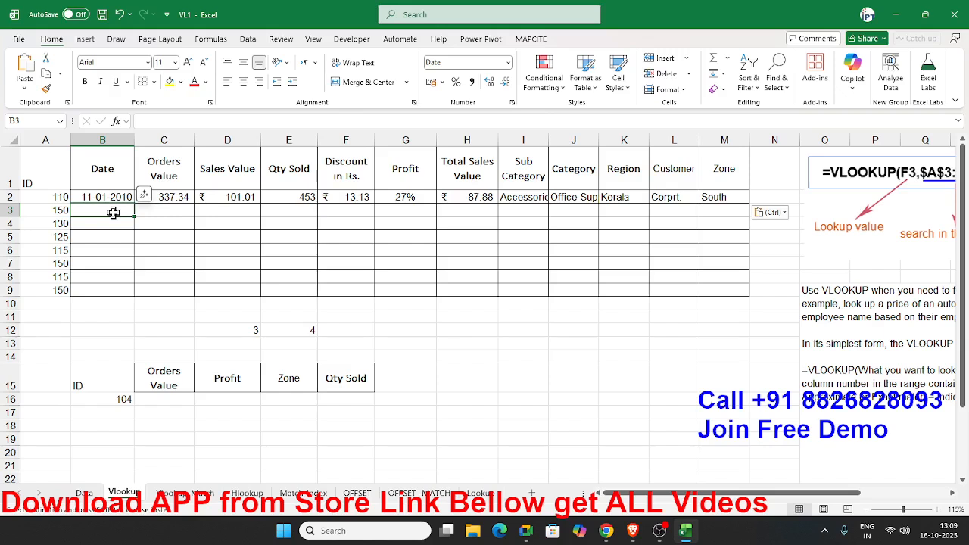
{"action": "type", "text": "="}
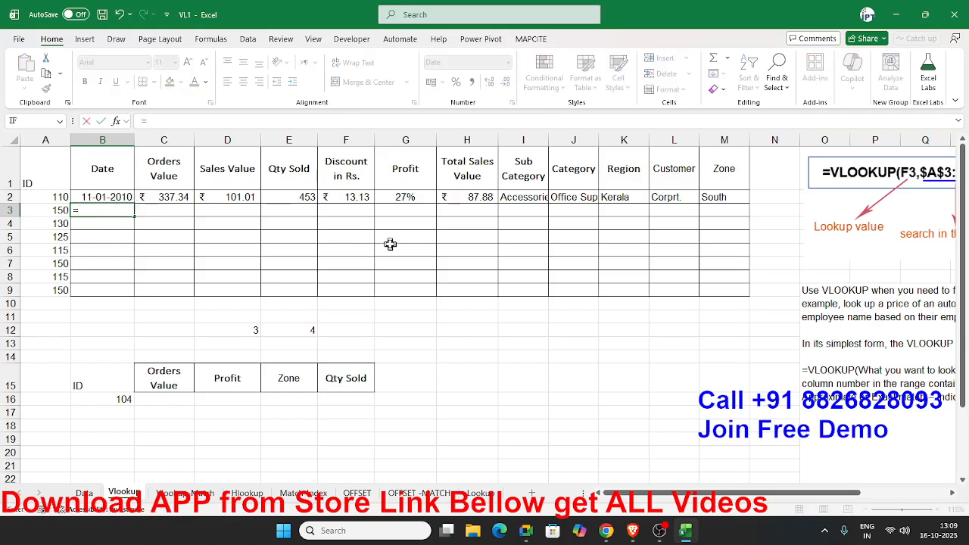
{"action": "type", "text": "vl"}
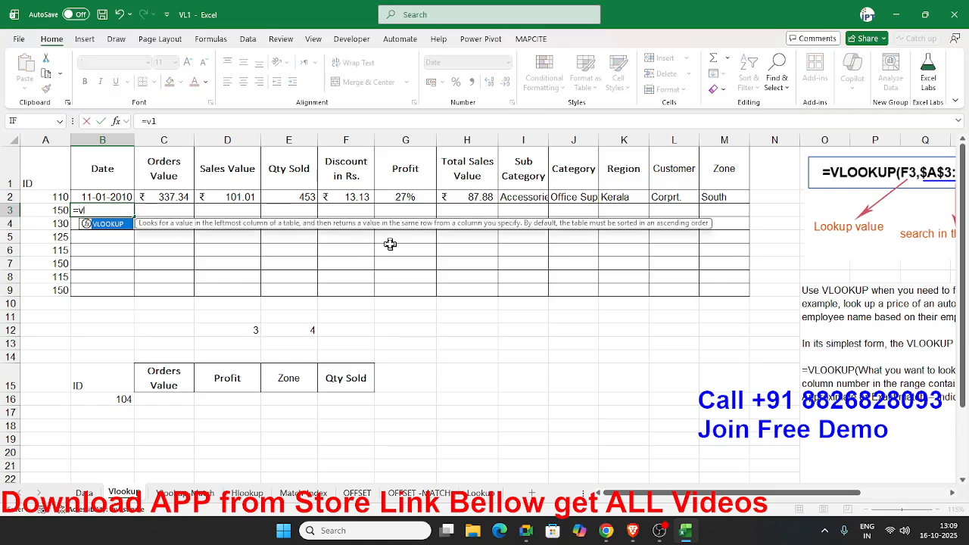
{"action": "key", "text": "Tab"}
{"action": "key", "text": "BackSpace"}
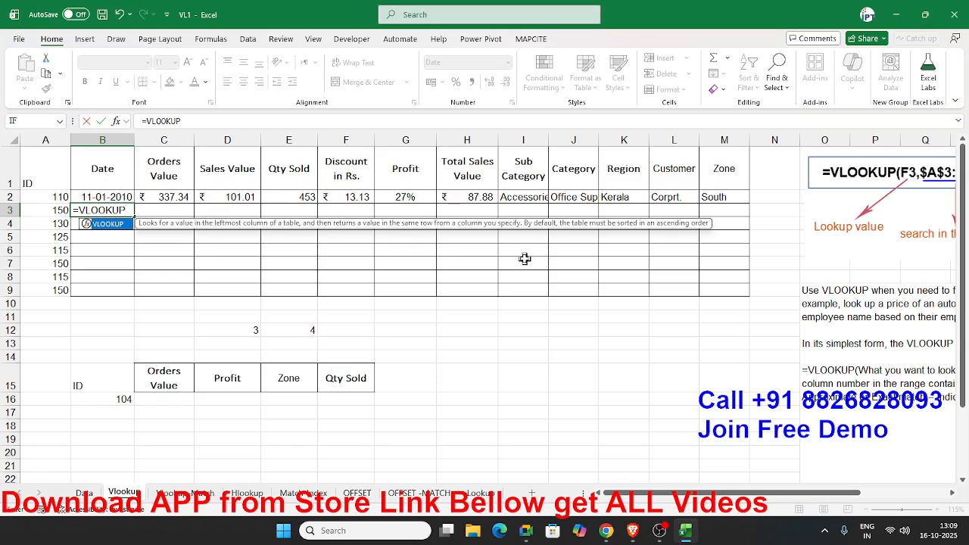
{"action": "type", "text": "("}
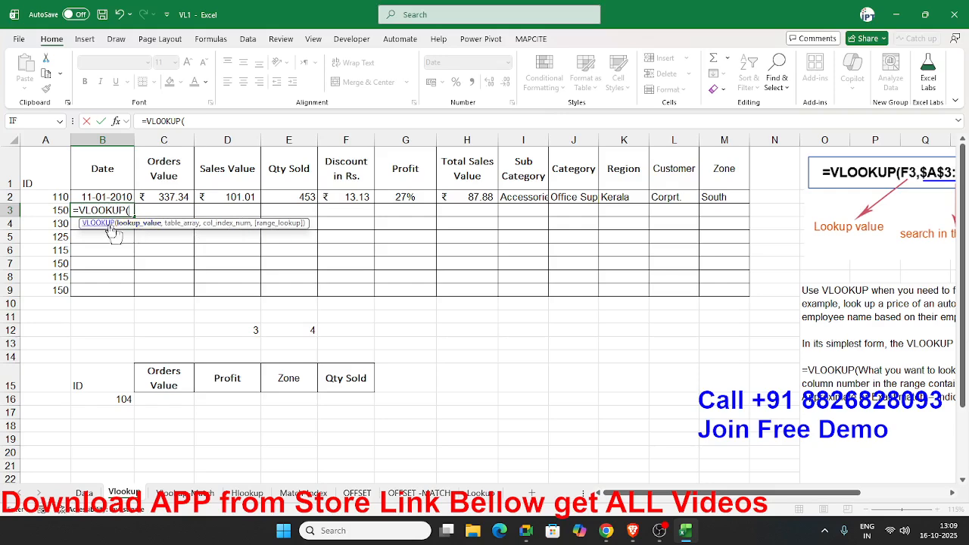
{"action": "left_click", "coordinate": [47, 211]}
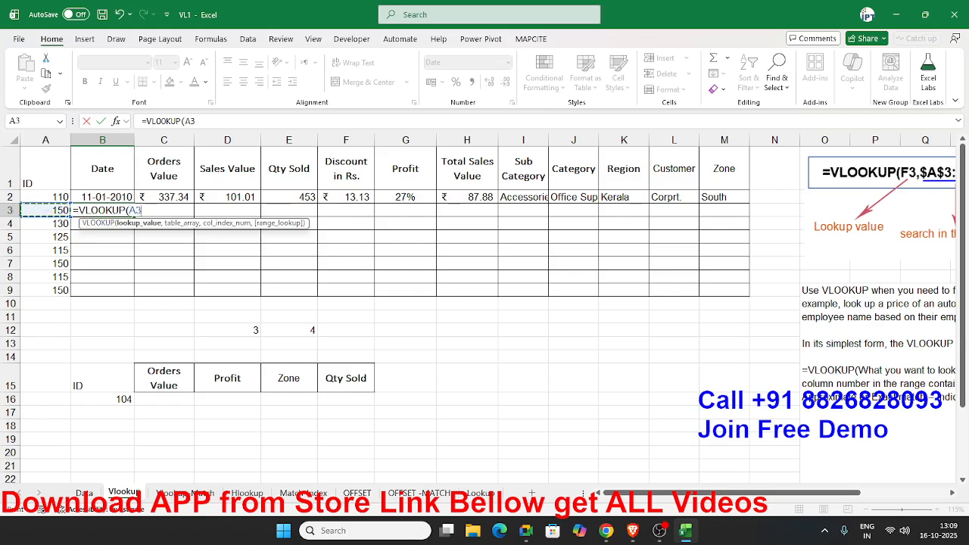
- Set the formula's table array to columns A:M of the Data sheet
{"action": "type", "text": ",Data!"}
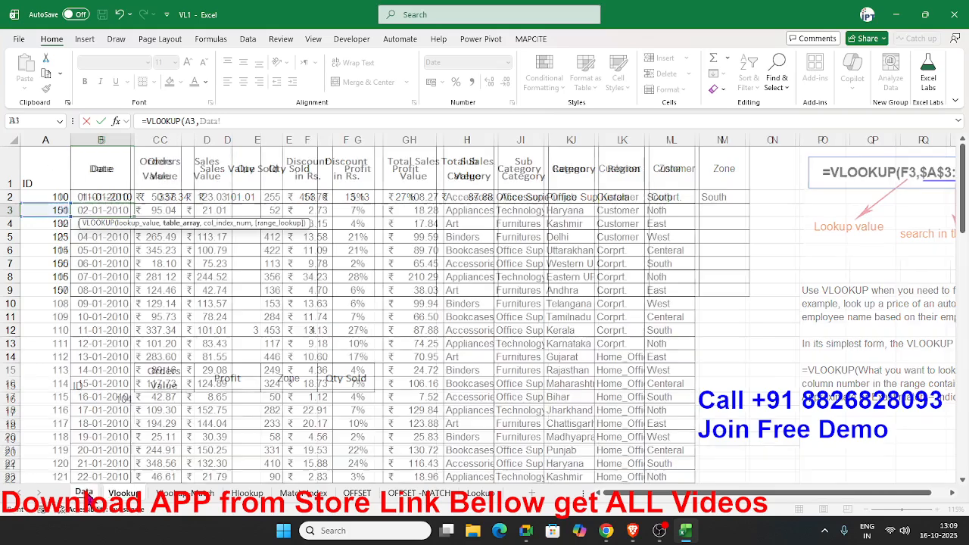
{"action": "left_click", "coordinate": [85, 493]}
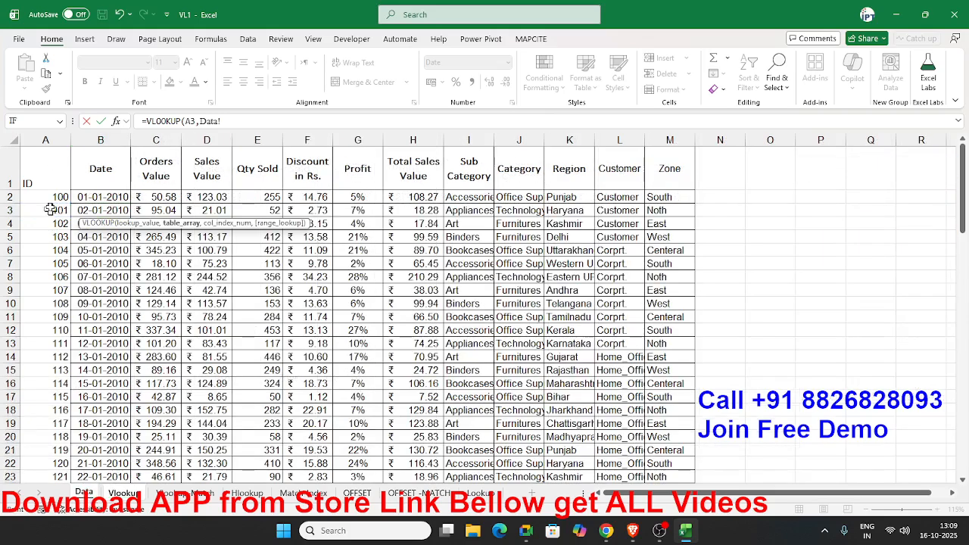
{"action": "left_click_drag", "start_coordinate": [44, 140], "coordinate": [653, 175]}
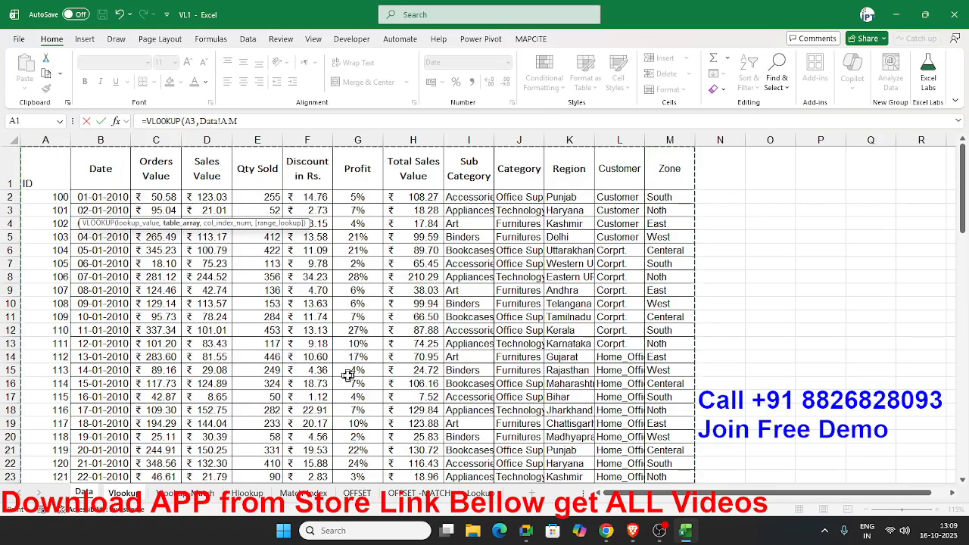
{"action": "double_click", "coordinate": [226, 120]}
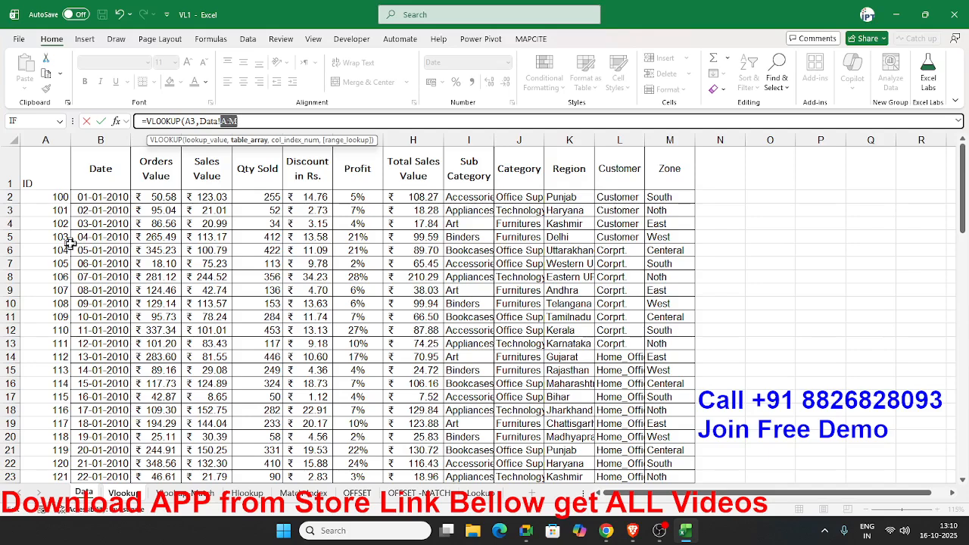
{"action": "left_click", "coordinate": [249, 121]}
- Complete the VLOOKUP with column index 2 and the FALSE exact match option
{"action": "type", "text": ",2"}
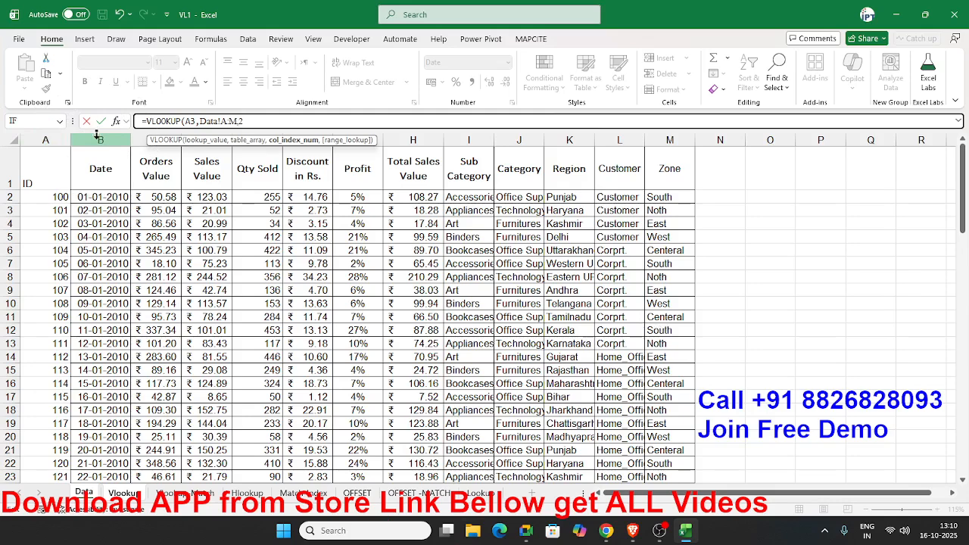
{"action": "type", "text": ","}
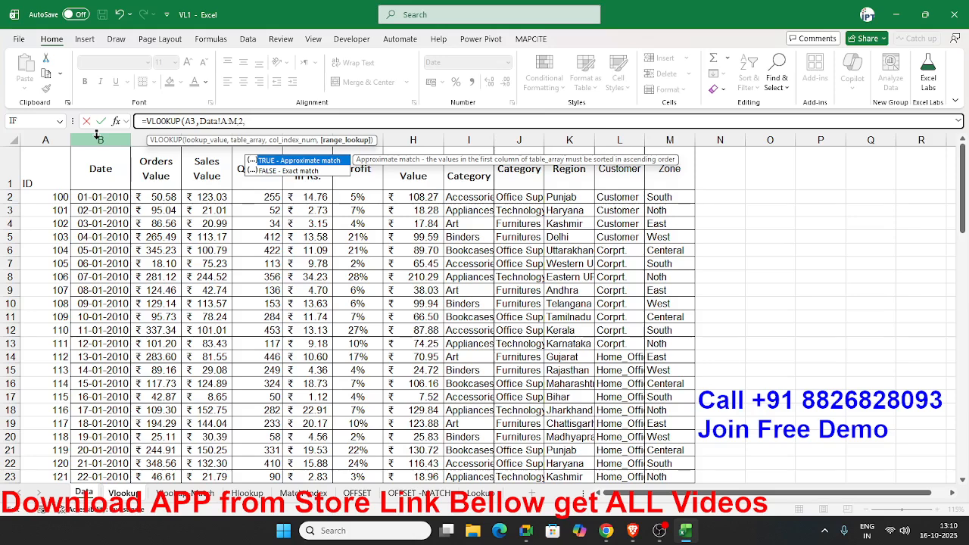
{"action": "key", "text": "Down"}
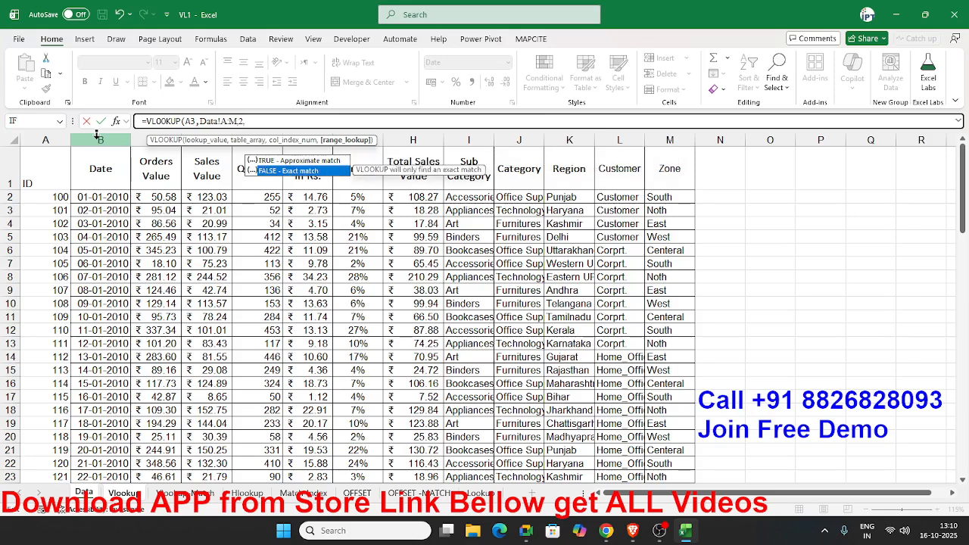
{"action": "key", "text": "Tab"}
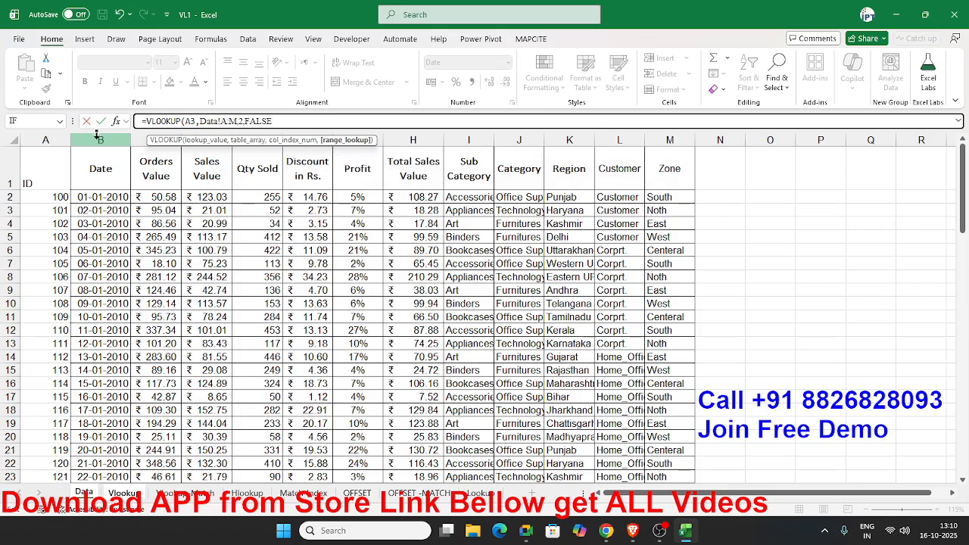
{"action": "type", "text": ")"}
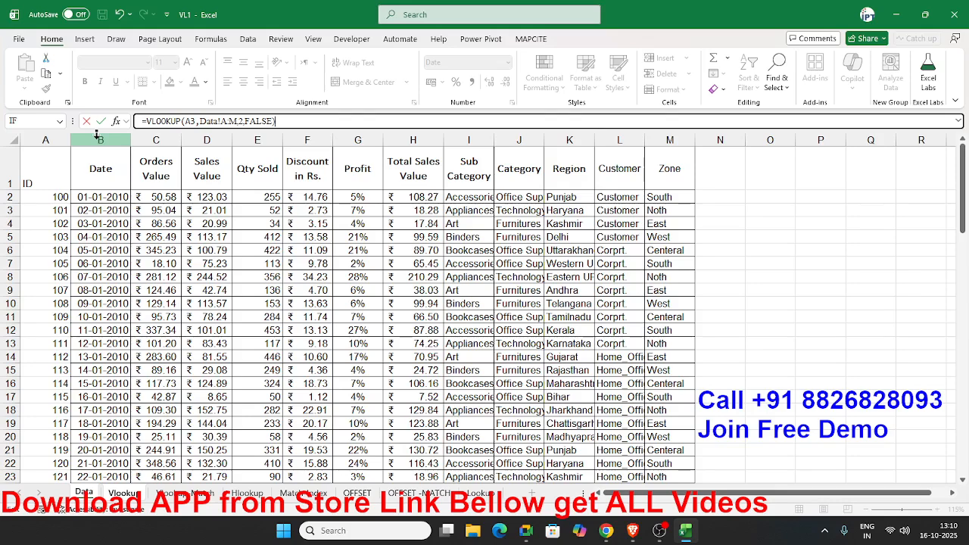
{"action": "key", "text": "Return"}
- Enter =VLOOKUP(A3,Data!A:M,3,0) in C3 to look up the Orders Value
{"action": "key", "text": "Up"}
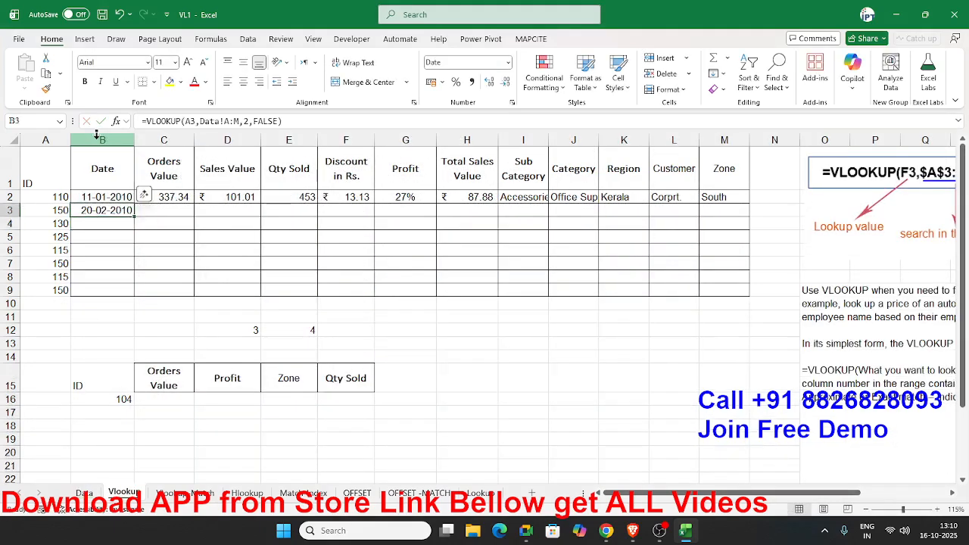
{"action": "key", "text": "Right"}
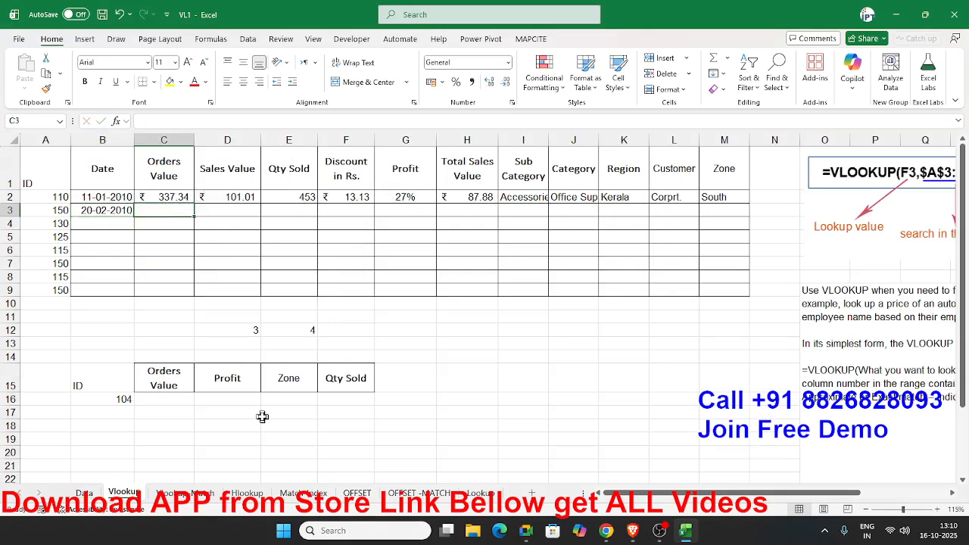
{"action": "type", "text": "=vl"}
{"action": "key", "text": "Tab"}
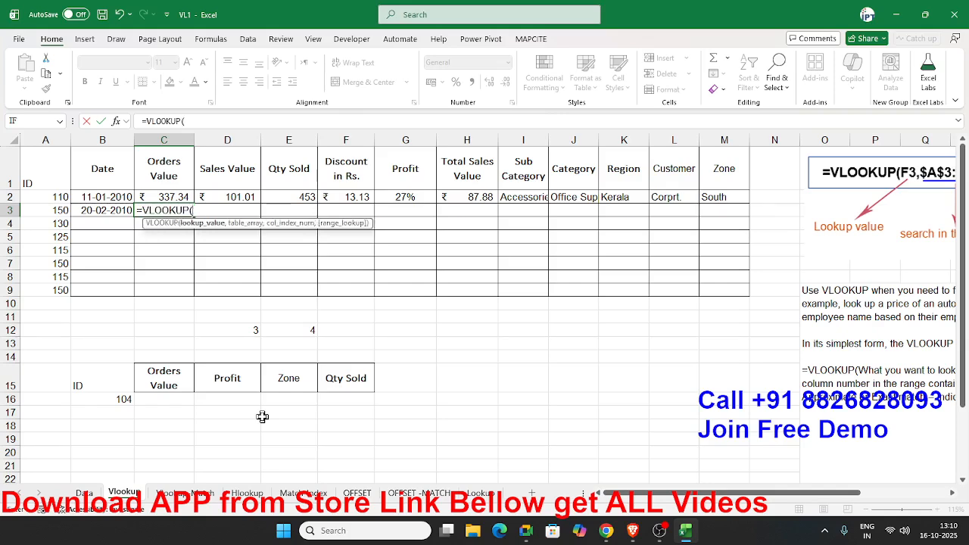
{"action": "left_click", "coordinate": [61, 212]}
{"action": "type", "text": ","}
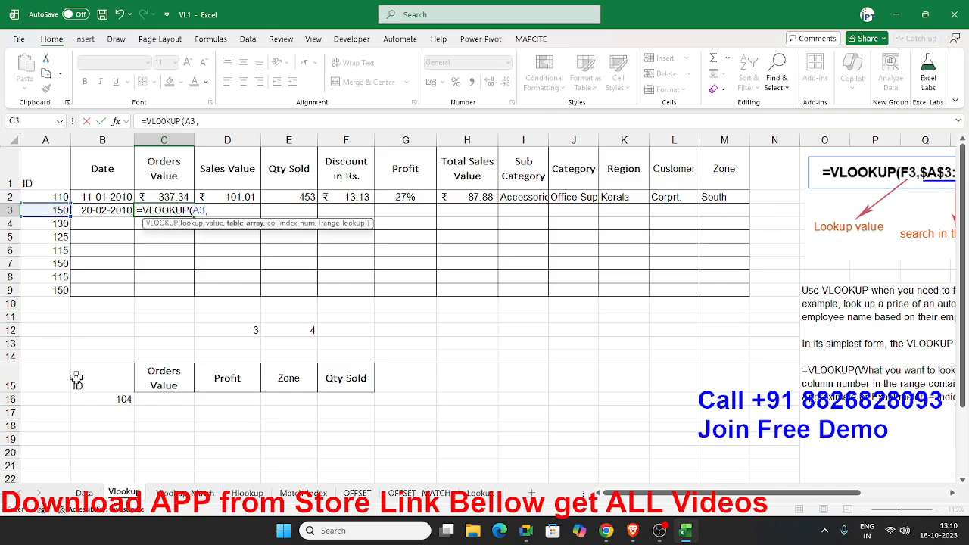
{"action": "left_click", "coordinate": [84, 493]}
{"action": "left_click_drag", "start_coordinate": [50, 139], "coordinate": [668, 143]}
{"action": "type", "text": ","}
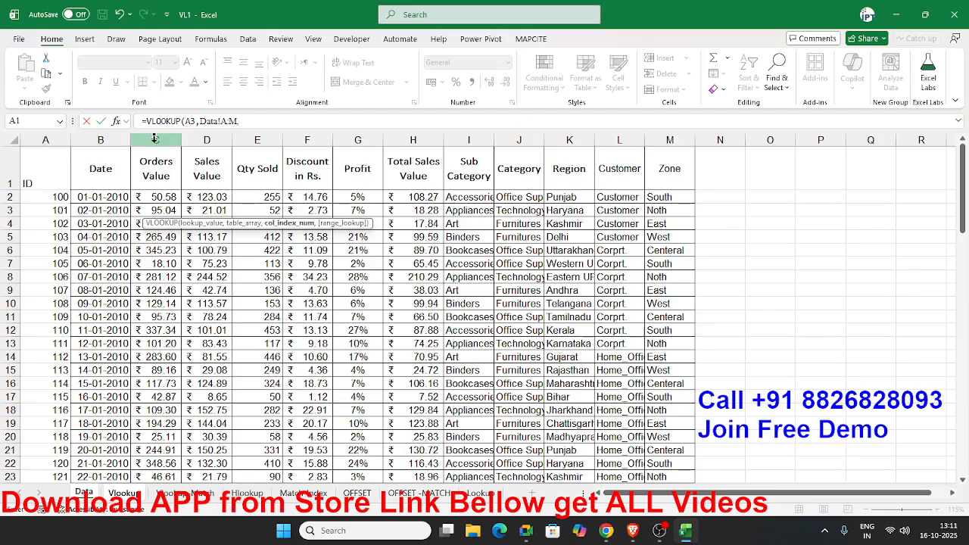
{"action": "type", "text": "3,"}
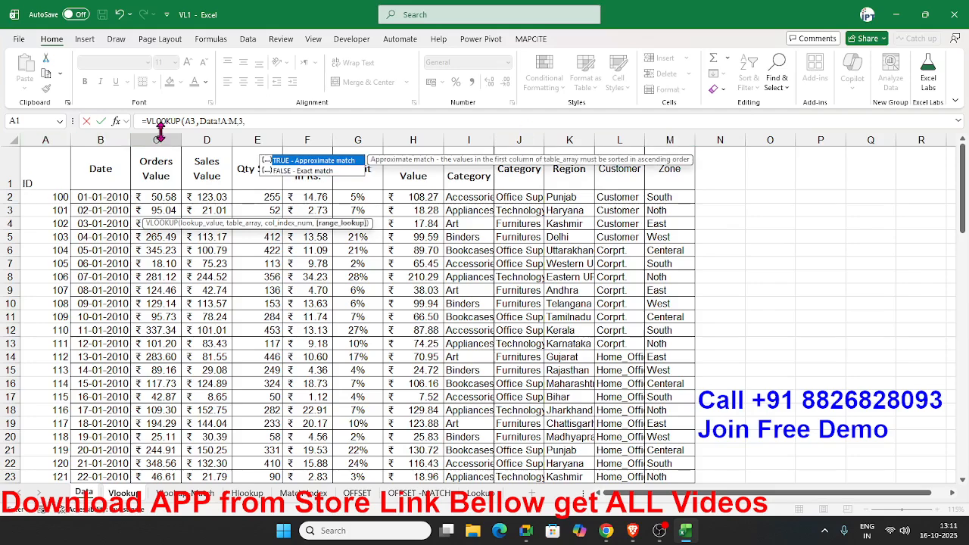
{"action": "type", "text": "0"}
{"action": "key", "text": "Return"}
- Enter a VLOOKUP in D3 that finds A3 in columns A:M of the Data sheet and returns the Sales Value
{"action": "key", "text": "Up"}
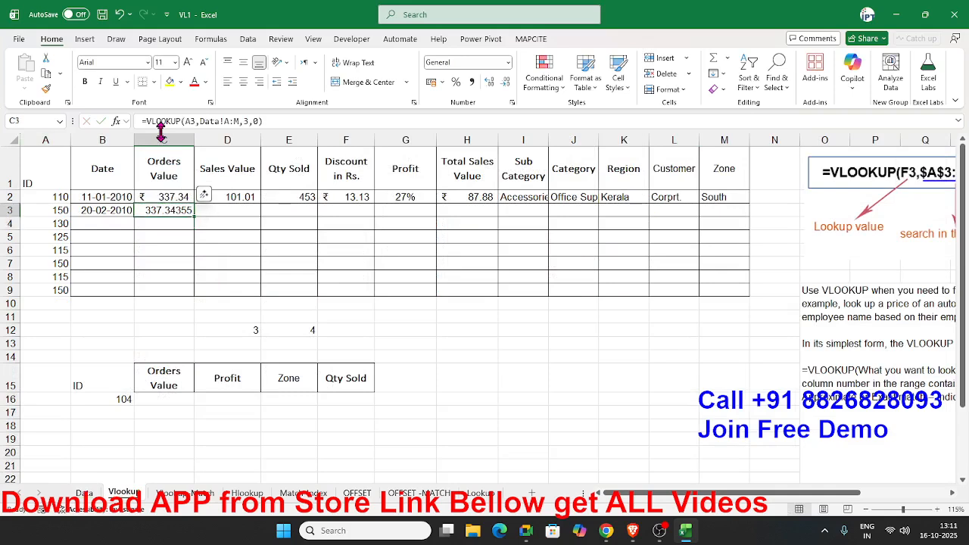
{"action": "key", "text": "Right"}
{"action": "type", "text": "=vl"}
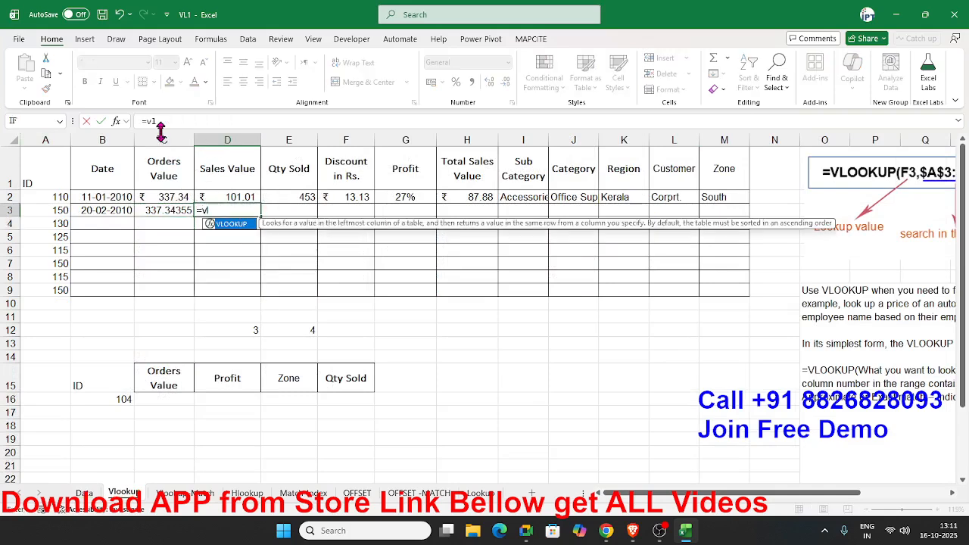
{"action": "key", "text": "Tab"}
{"action": "left_click", "coordinate": [40, 212]}
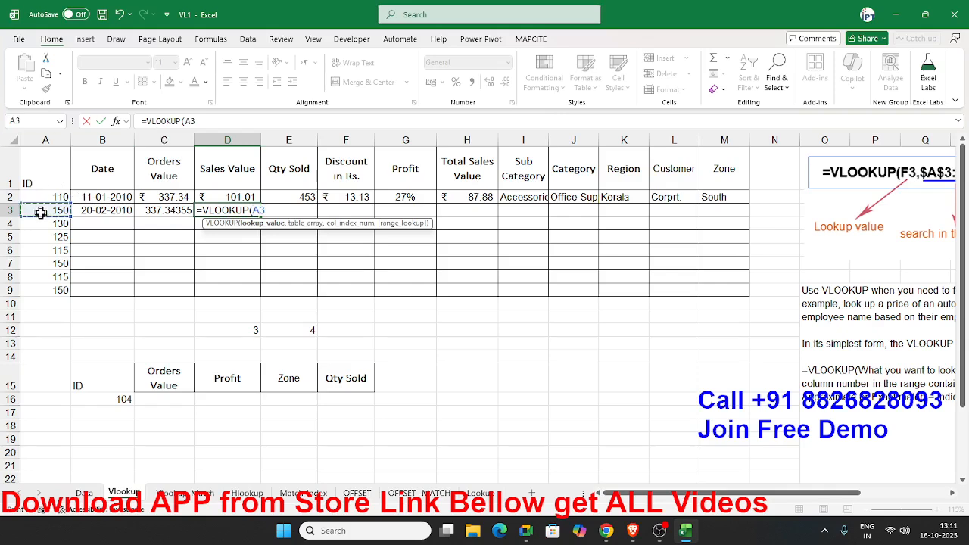
{"action": "type", "text": ","}
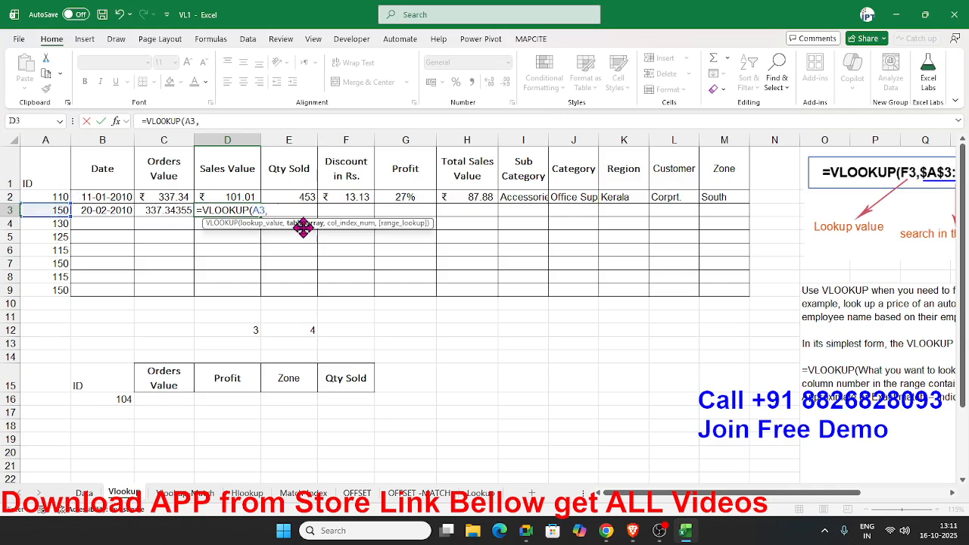
{"action": "left_click", "coordinate": [86, 493]}
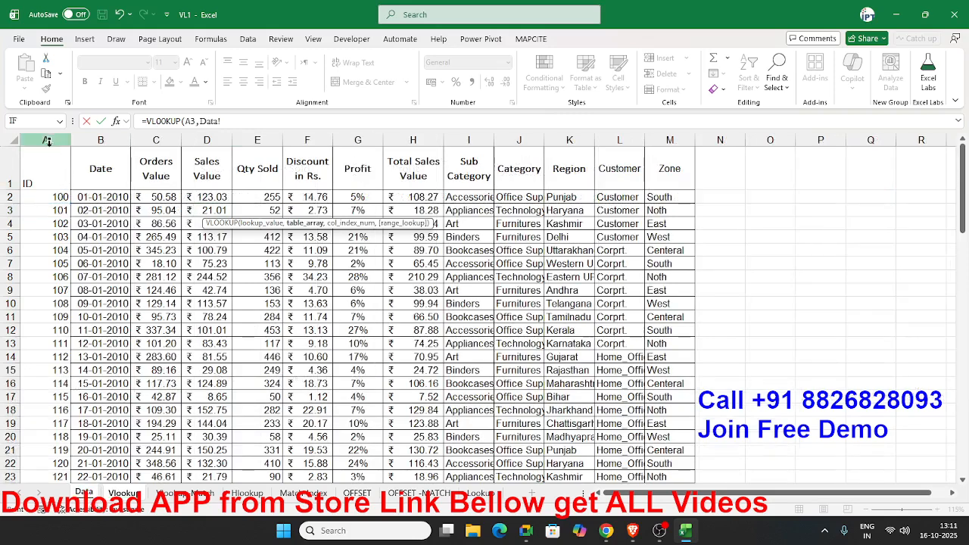
{"action": "left_click_drag", "start_coordinate": [46, 141], "coordinate": [667, 139]}
{"action": "type", "text": ","}
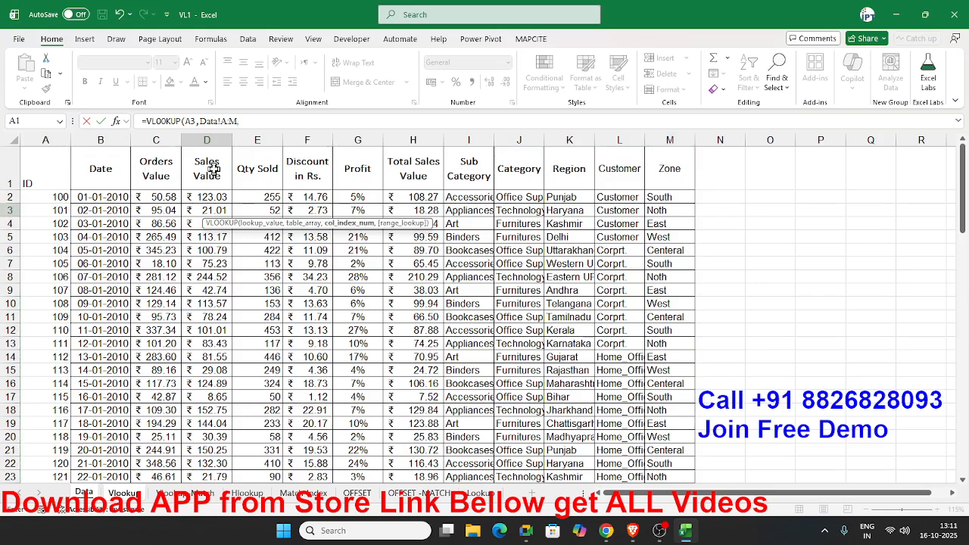
{"action": "type", "text": ","}
{"action": "key", "text": "Return"}
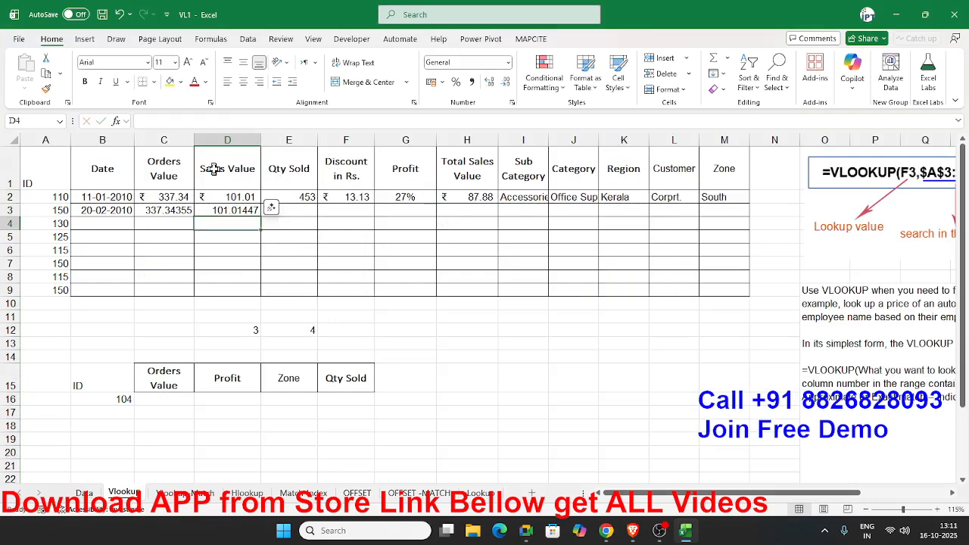
- Enter =VLOOKUP(A3,Data!A:L,5,0) in E3 to look up the Qty Sold
{"action": "key", "text": "Up"}
{"action": "key", "text": "Right"}
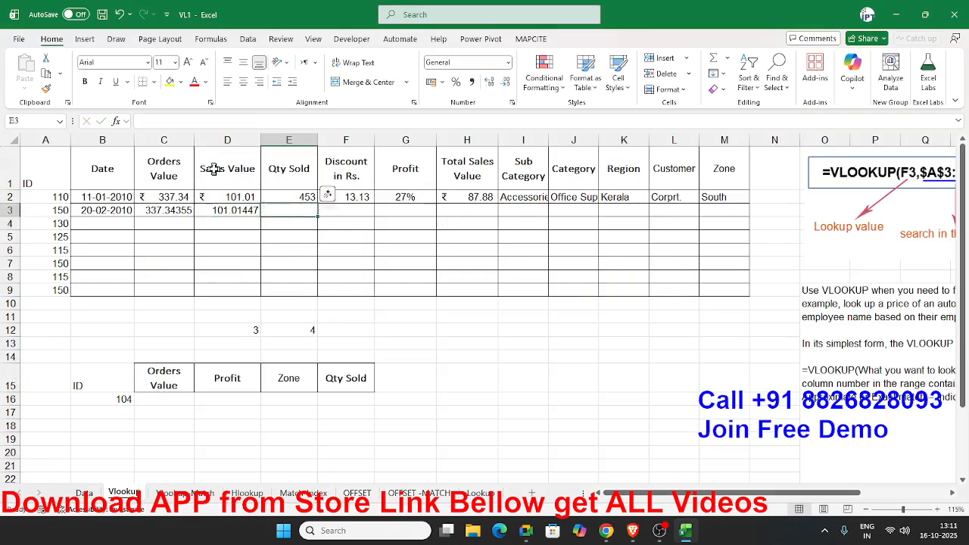
{"action": "type", "text": "=vl"}
{"action": "key", "text": "Tab"}
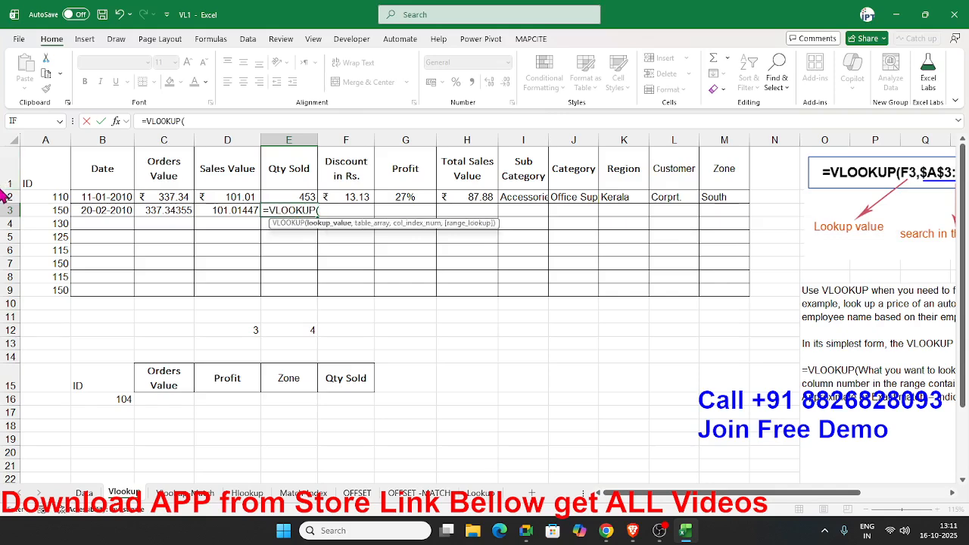
{"action": "left_click", "coordinate": [45, 211]}
{"action": "type", "text": ","}
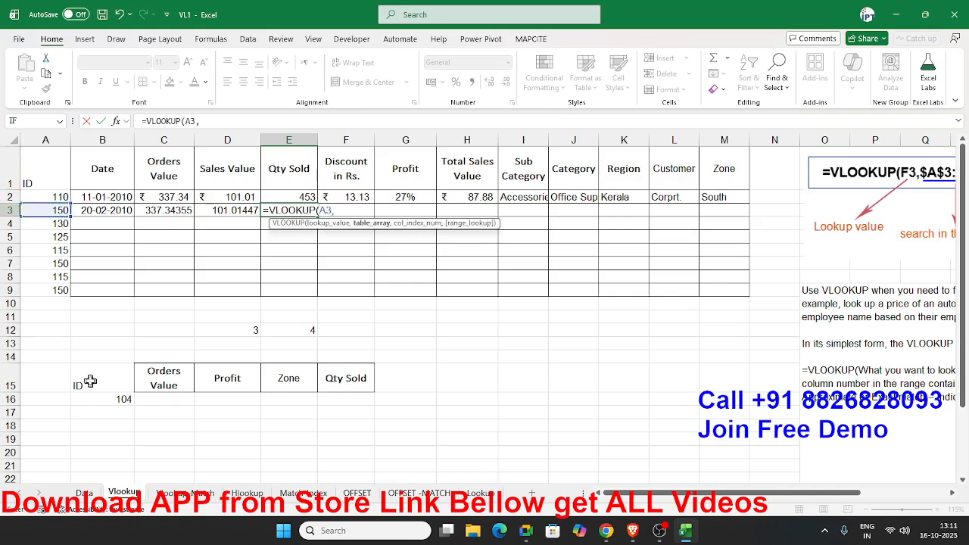
{"action": "left_click", "coordinate": [84, 493]}
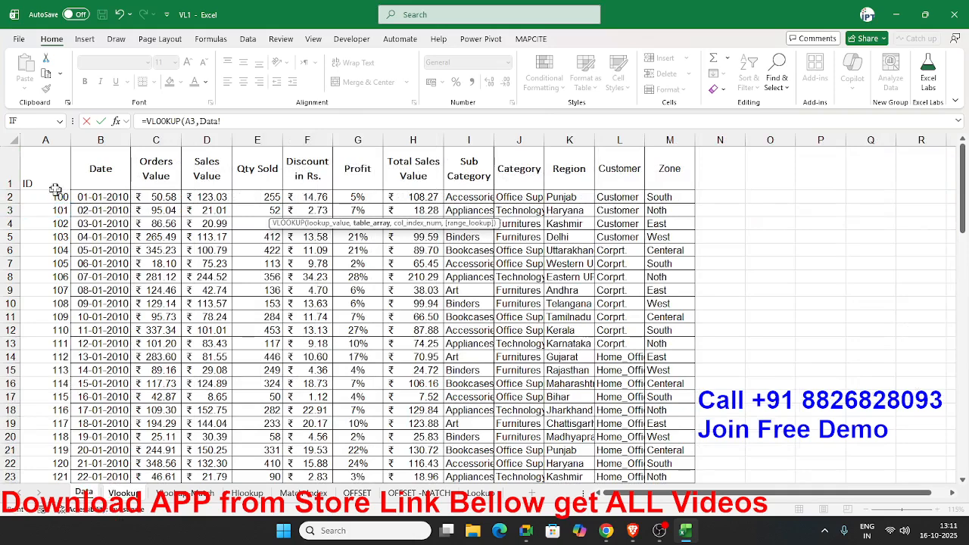
{"action": "left_click_drag", "start_coordinate": [45, 141], "coordinate": [615, 168]}
{"action": "type", "text": ","}
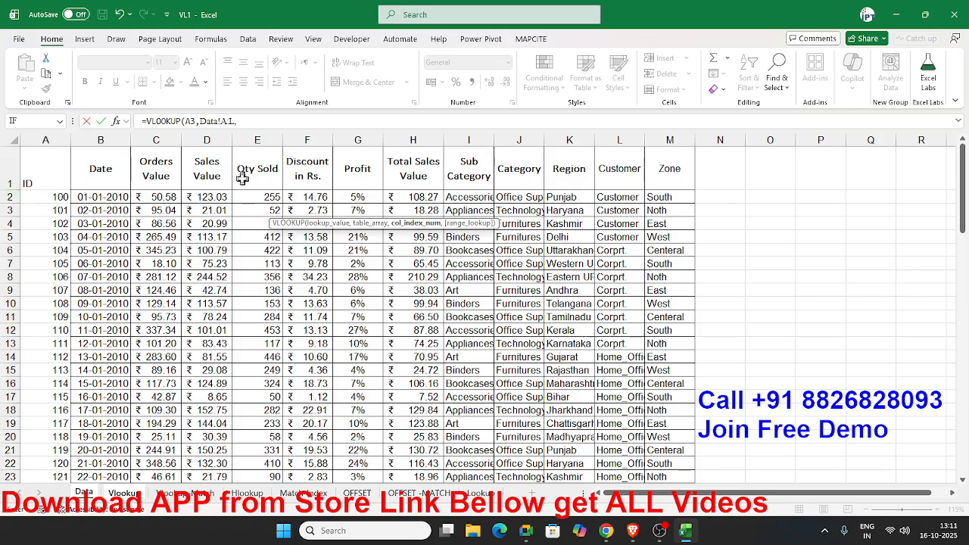
{"action": "type", "text": "5,0"}
{"action": "key", "text": "Return"}
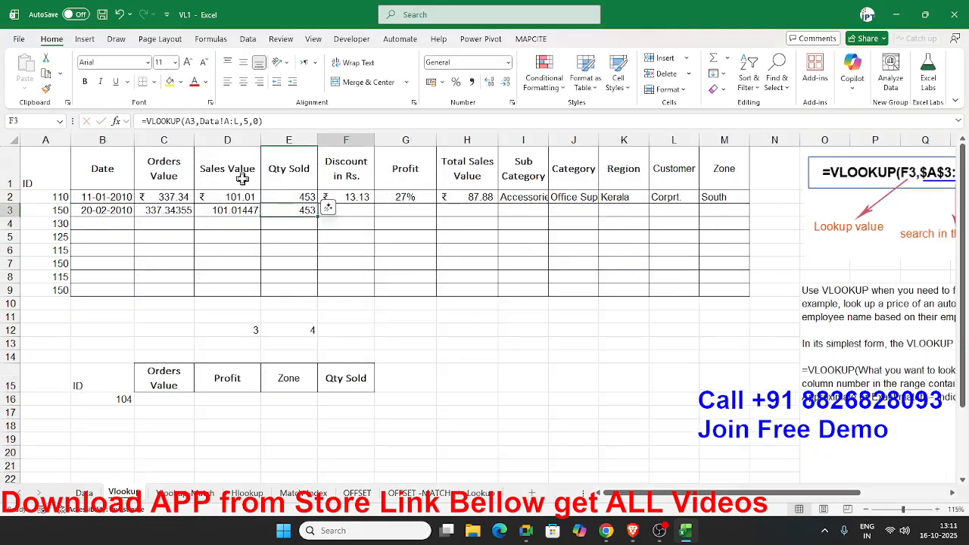
- Start a VLOOKUP formula in F3 under Discount in Rs. with A3 as the lookup value
{"action": "type", "text": "=vl"}
{"action": "key", "text": "Tab"}
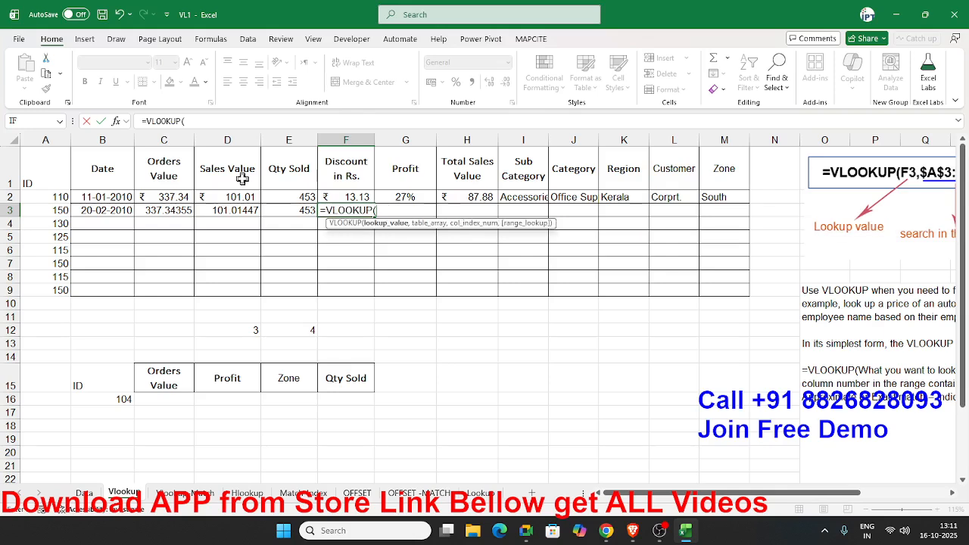
{"action": "key", "text": "Left"}
{"action": "key", "text": "Left"}
{"action": "key", "text": "Left"}
{"action": "key", "text": "Left"}
{"action": "key", "text": "Left"}
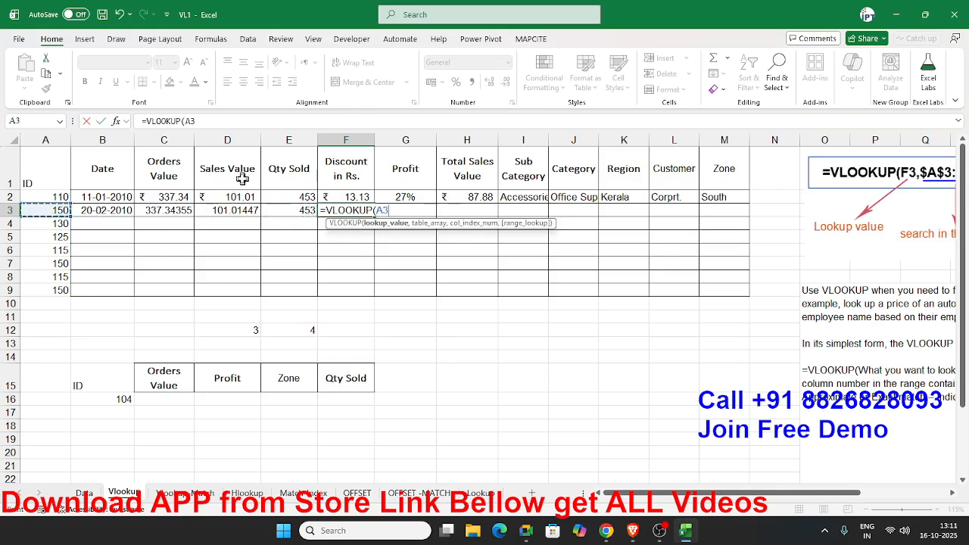
{"action": "type", "text": ","}
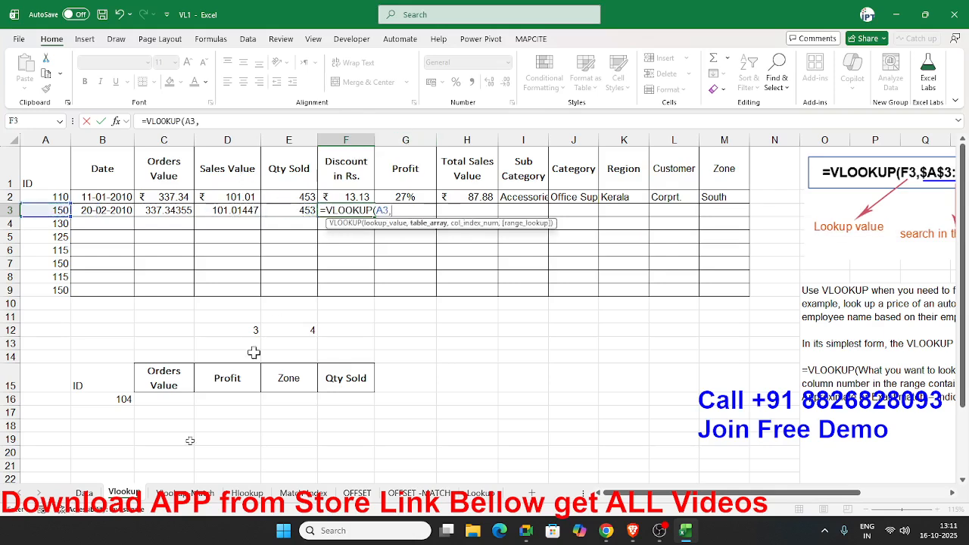
- Complete the F3 formula with Data sheet columns A:M as the table array, column index 6 and match type 0
{"action": "left_click", "coordinate": [90, 496]}
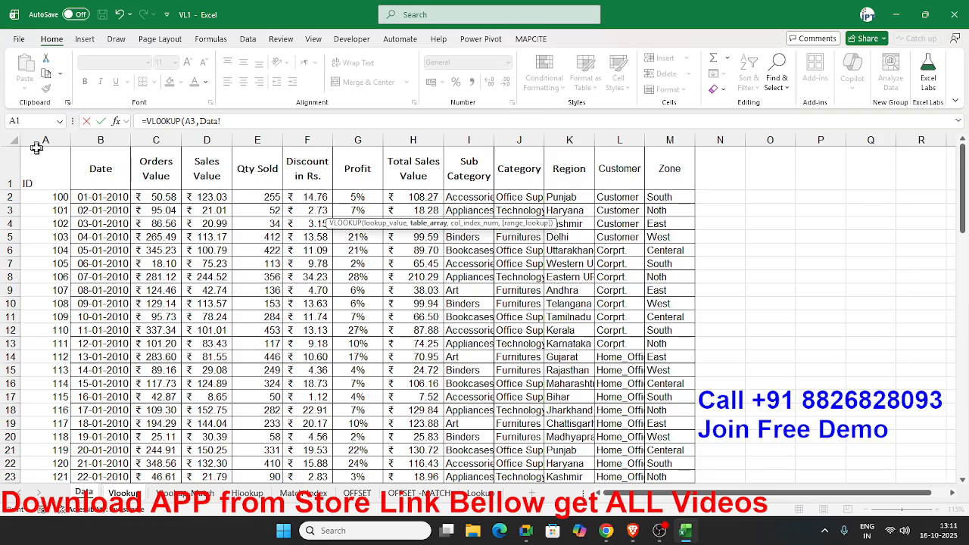
{"action": "left_click_drag", "start_coordinate": [42, 140], "coordinate": [311, 146]}
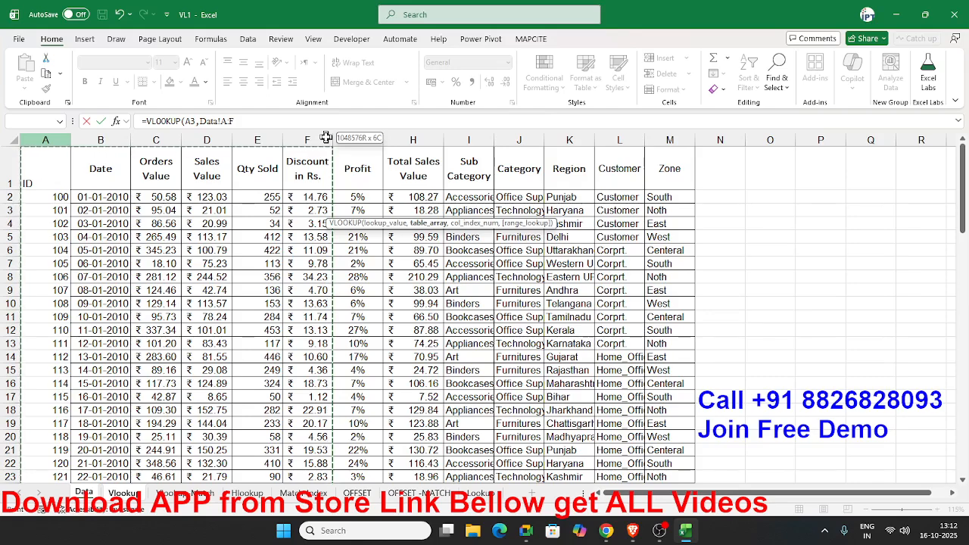
{"action": "left_click_drag", "start_coordinate": [326, 137], "coordinate": [669, 163]}
{"action": "left_click", "coordinate": [324, 117]}
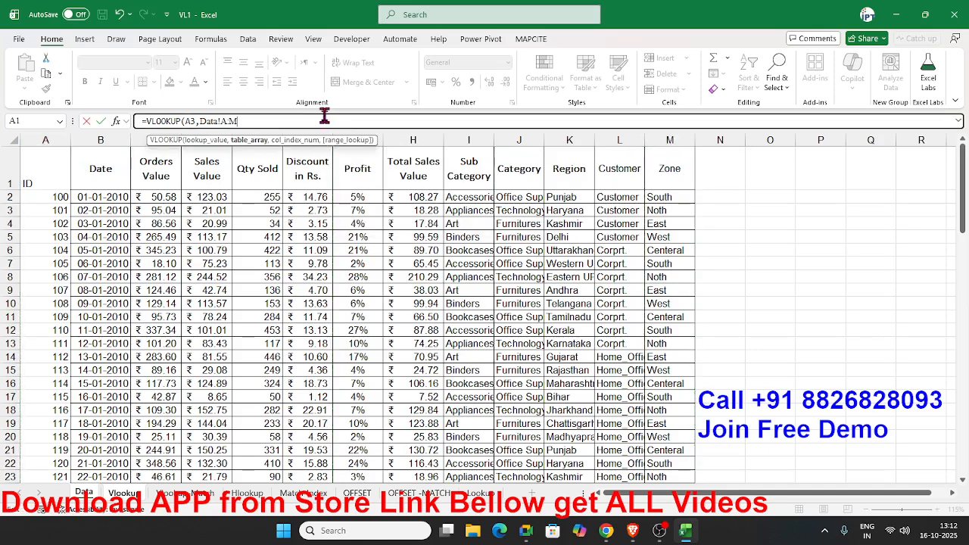
{"action": "type", "text": ",6"}
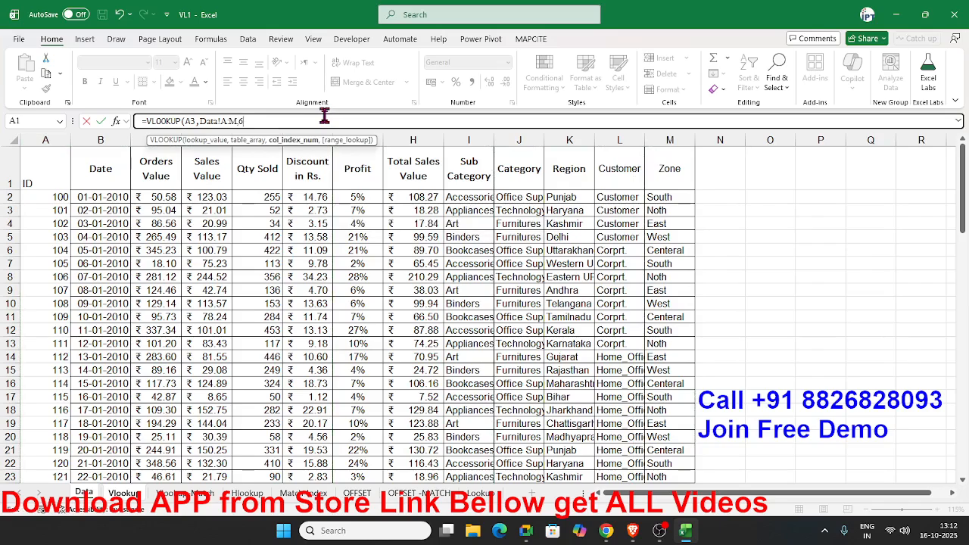
{"action": "type", "text": ",0"}
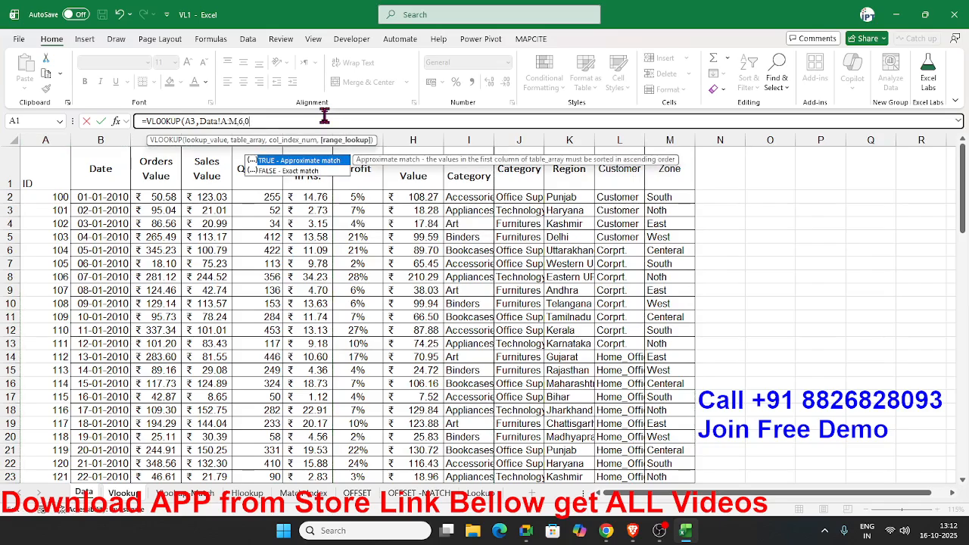
{"action": "key", "text": "Return"}
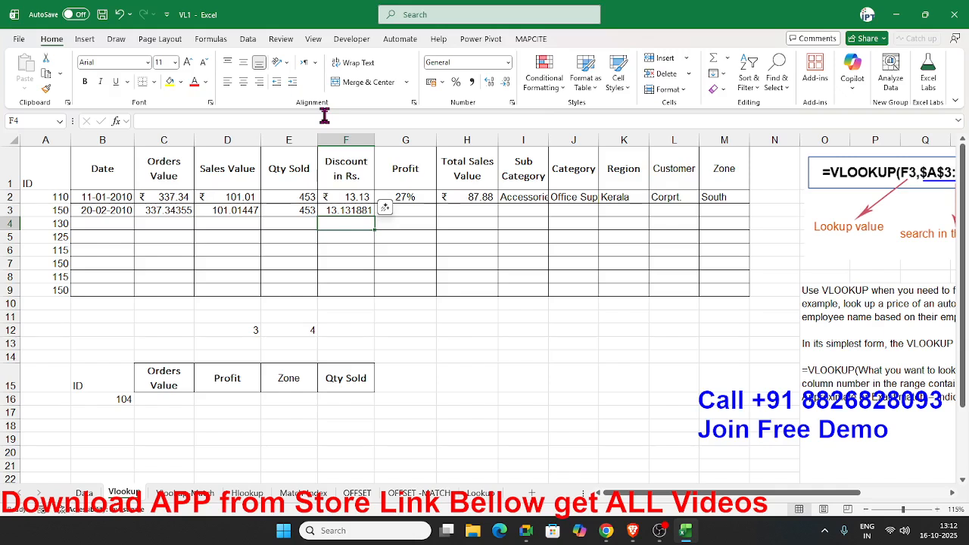
- Enter =VLOOKUP(A3,Data!A:M,7,0) in G3 to look up the Profit
{"action": "key", "text": "Up"}
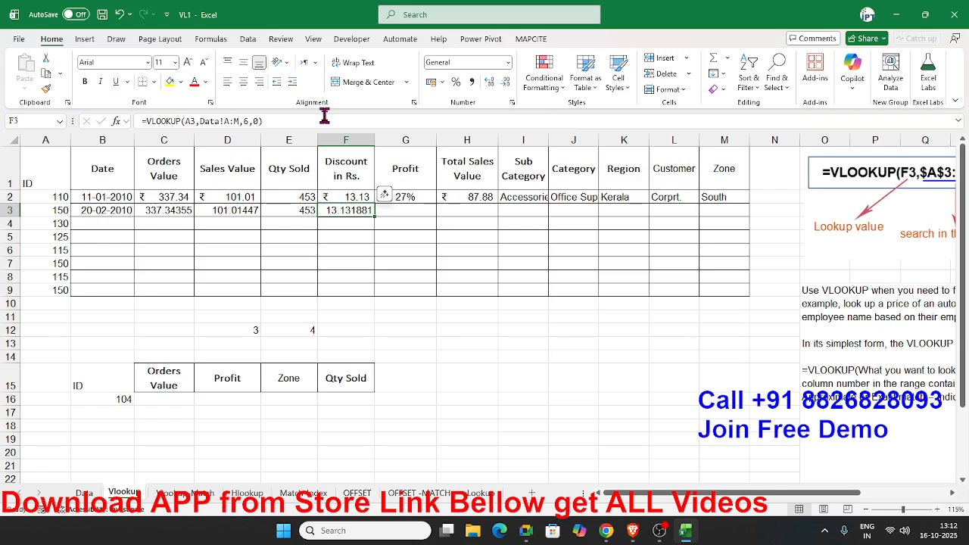
{"action": "key", "text": "Right"}
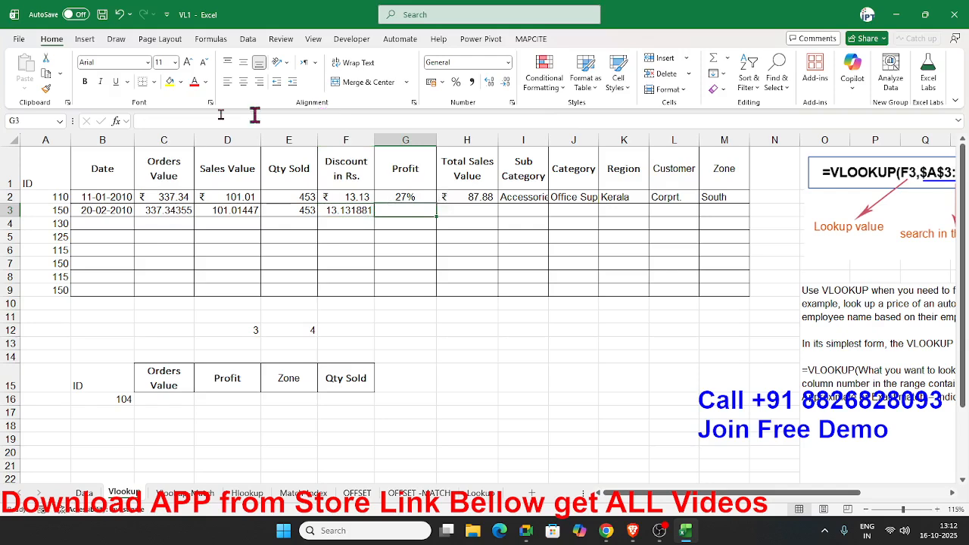
{"action": "type", "text": "=vl"}
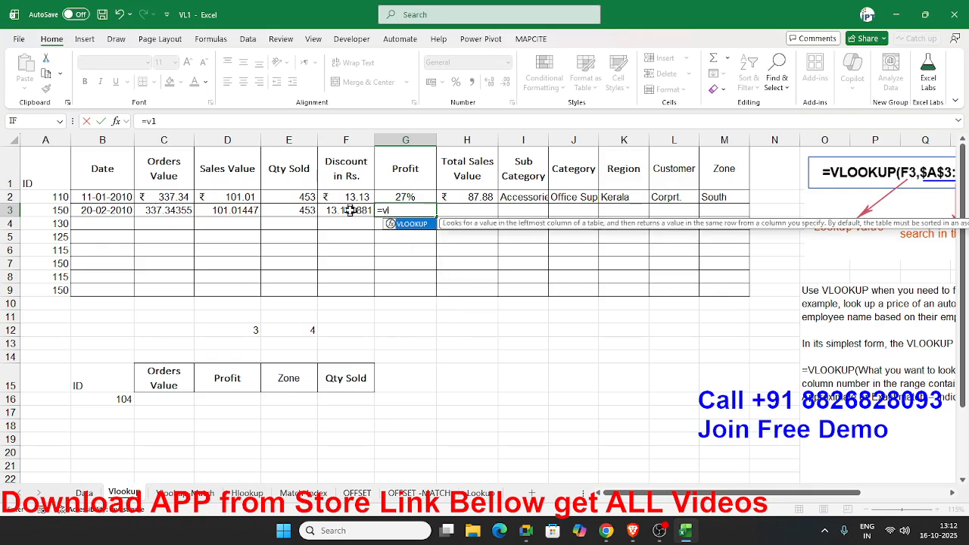
{"action": "key", "text": "Tab"}
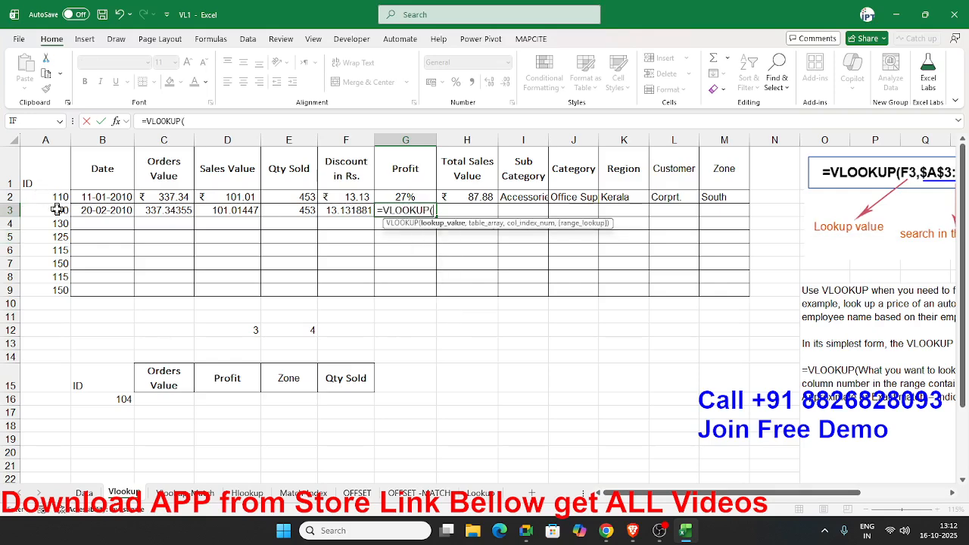
{"action": "left_click", "coordinate": [31, 210]}
{"action": "type", "text": ","}
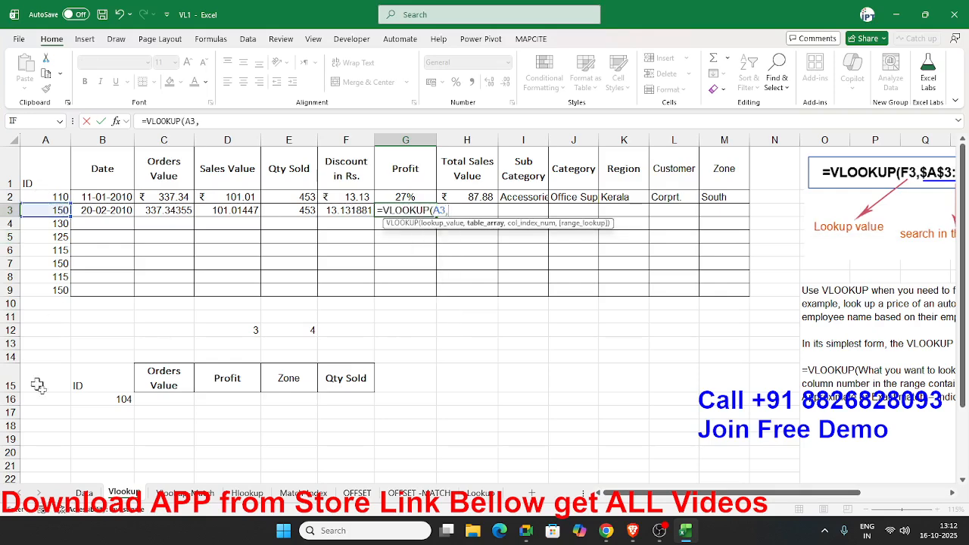
{"action": "left_click", "coordinate": [89, 494]}
{"action": "left_click", "coordinate": [70, 142]}
{"action": "left_click_drag", "start_coordinate": [80, 144], "coordinate": [667, 153]}
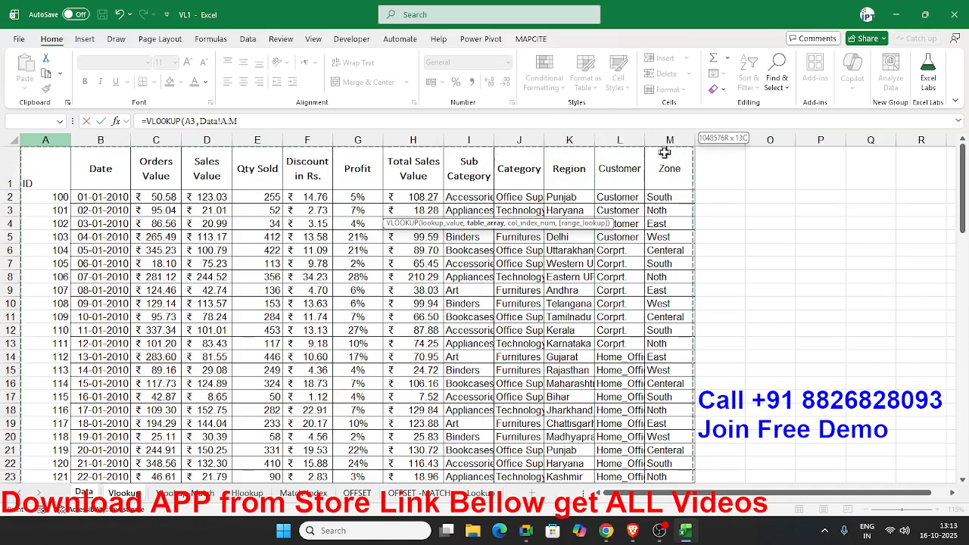
{"action": "type", "text": ",7,0"}
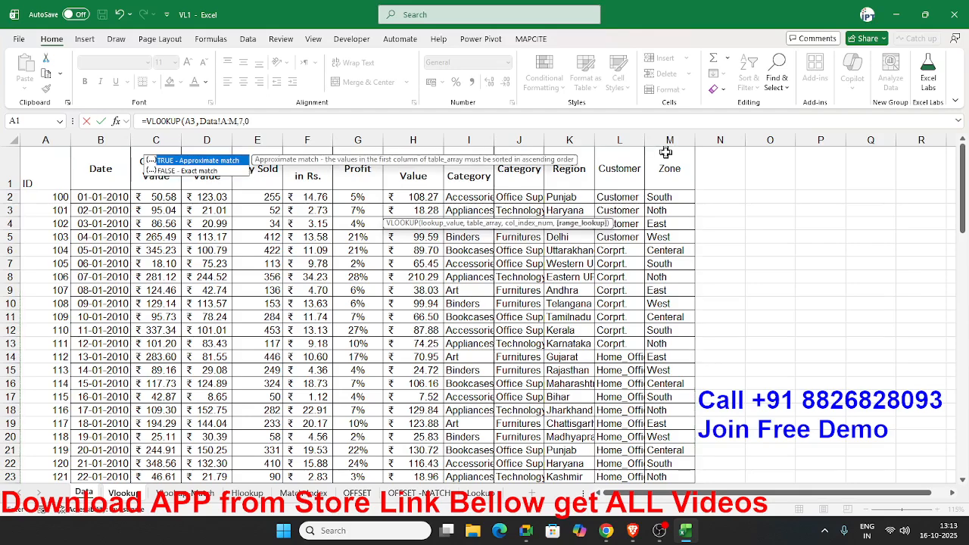
{"action": "key", "text": "Return"}
- Try the percentage format on the Profit result in G3, undo it, and check the Data sheet
{"action": "key", "text": "Up"}
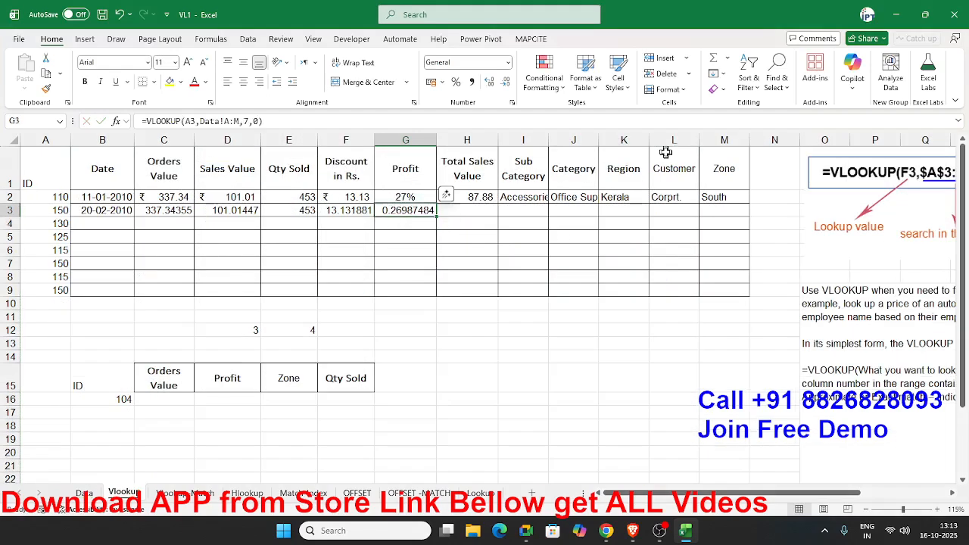
{"action": "left_click", "coordinate": [456, 83]}
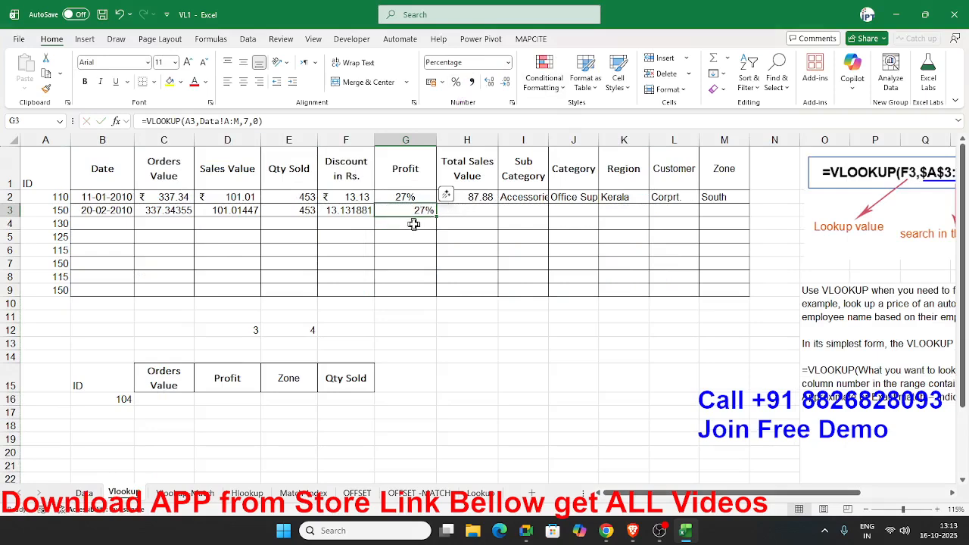
{"action": "key", "text": "ctrl+z"}
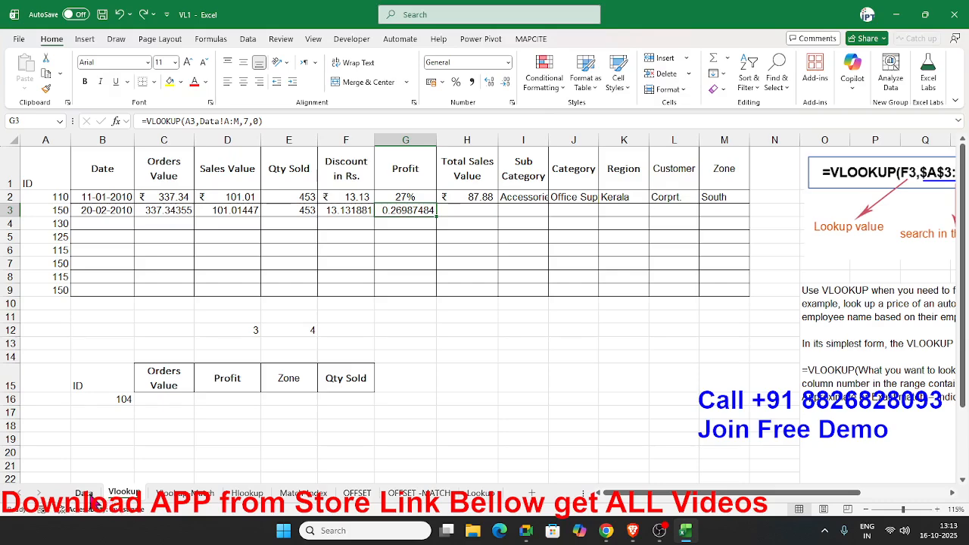
{"action": "left_click", "coordinate": [91, 496]}
{"action": "left_click", "coordinate": [123, 493]}
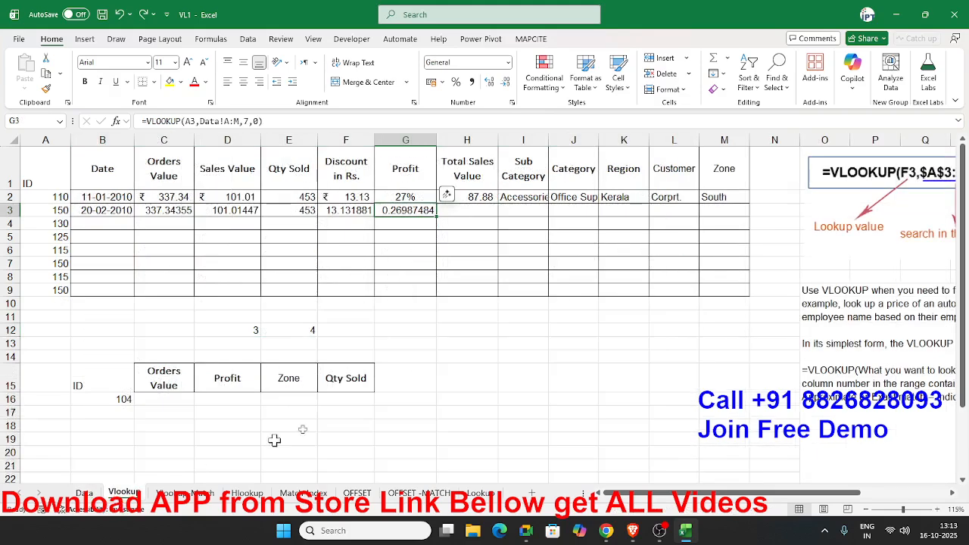
{"action": "left_click", "coordinate": [459, 221]}
{"action": "left_click", "coordinate": [460, 212]}
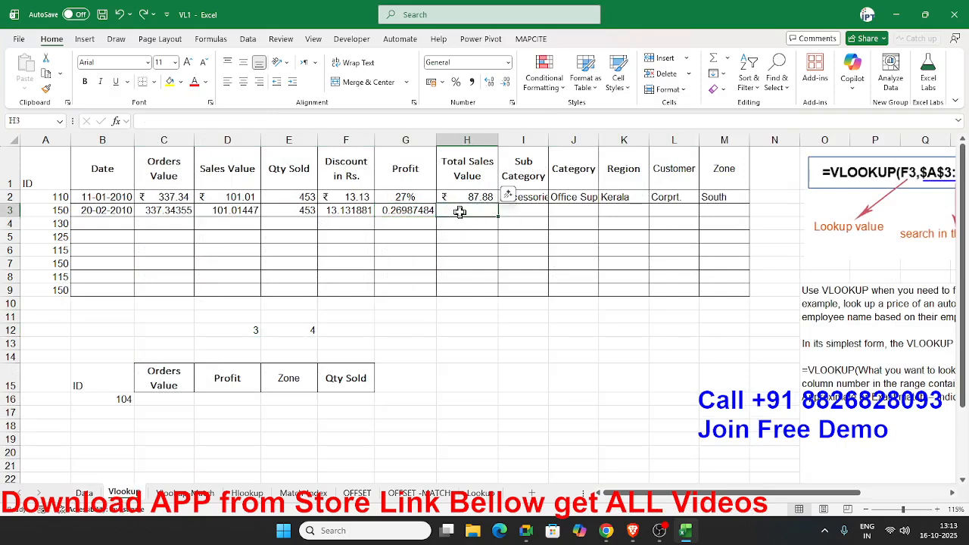
{"action": "type", "text": "=vl"}
{"action": "key", "text": "Tab"}
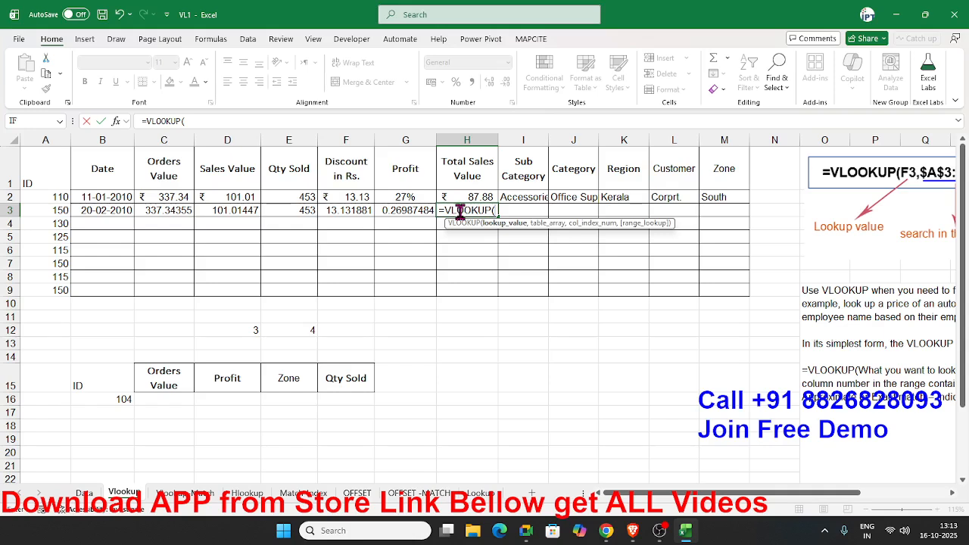
{"action": "key", "text": "BackSpace"}
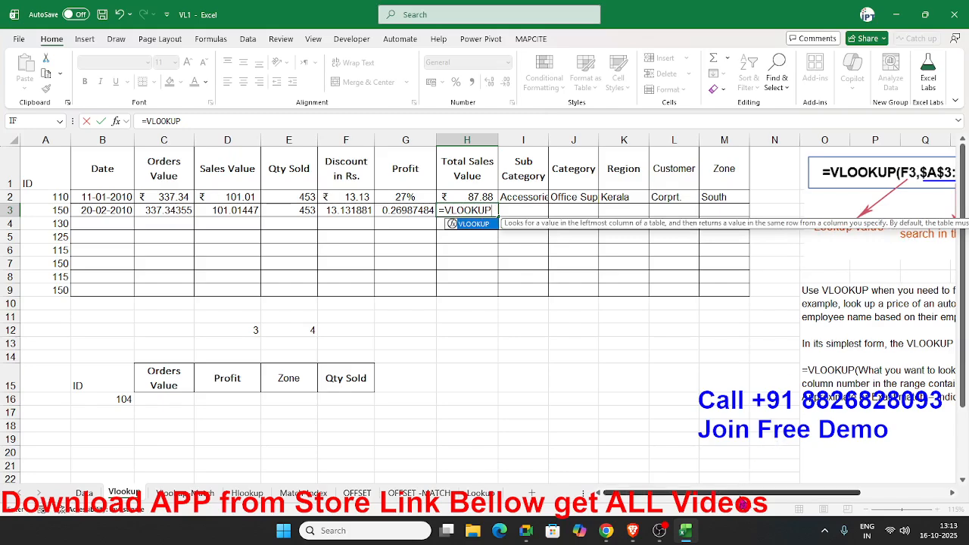
{"action": "left_click_drag", "start_coordinate": [743, 496], "coordinate": [836, 496]}
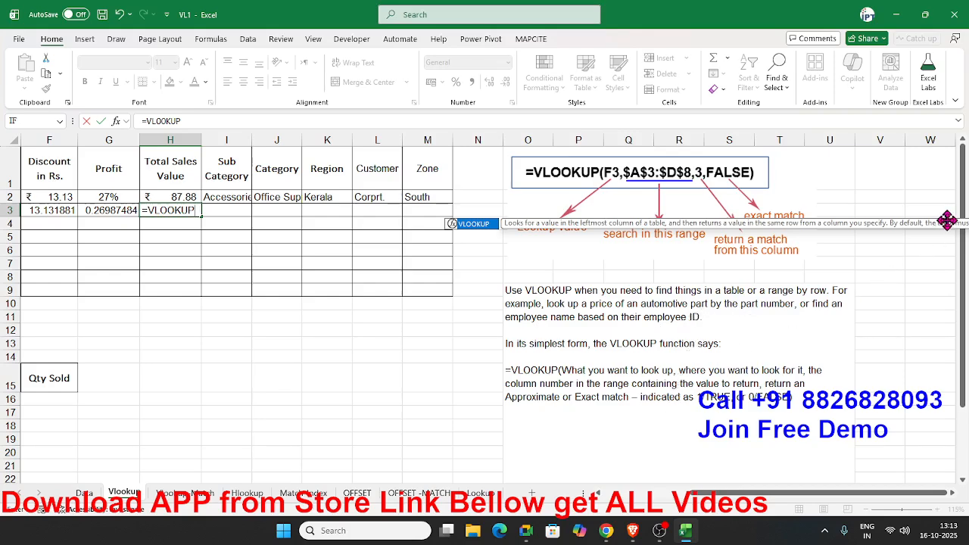
{"action": "left_click_drag", "start_coordinate": [953, 222], "coordinate": [614, 295]}
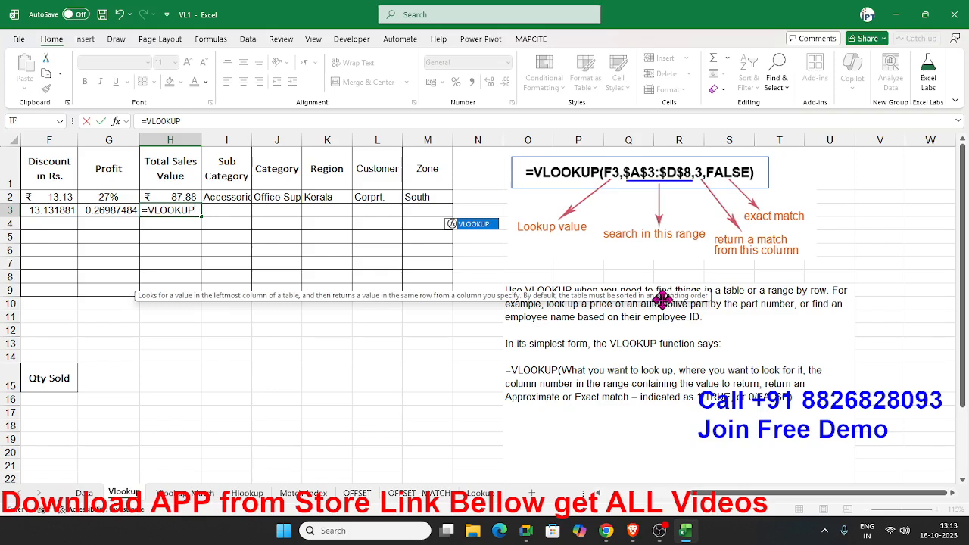
{"action": "key", "text": "Escape"}
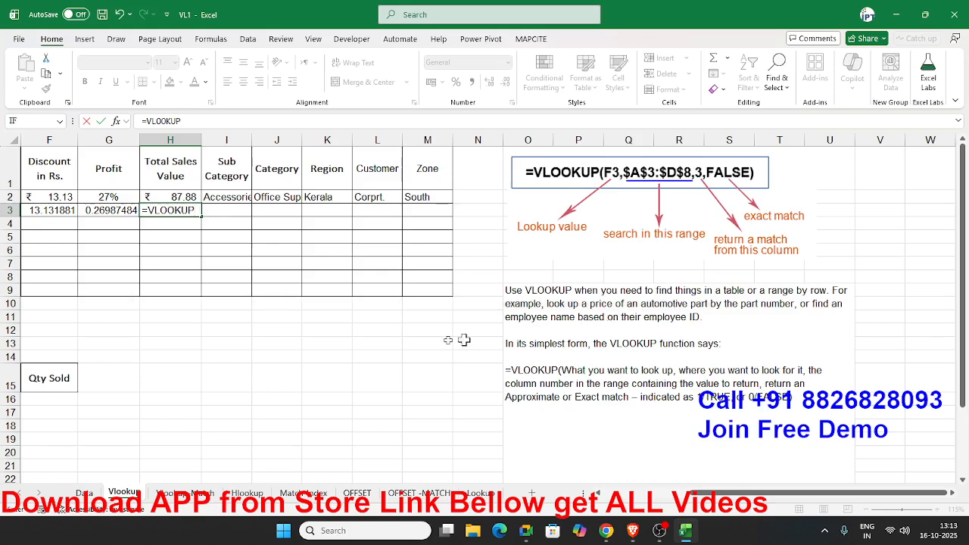
{"action": "key", "text": "Escape"}
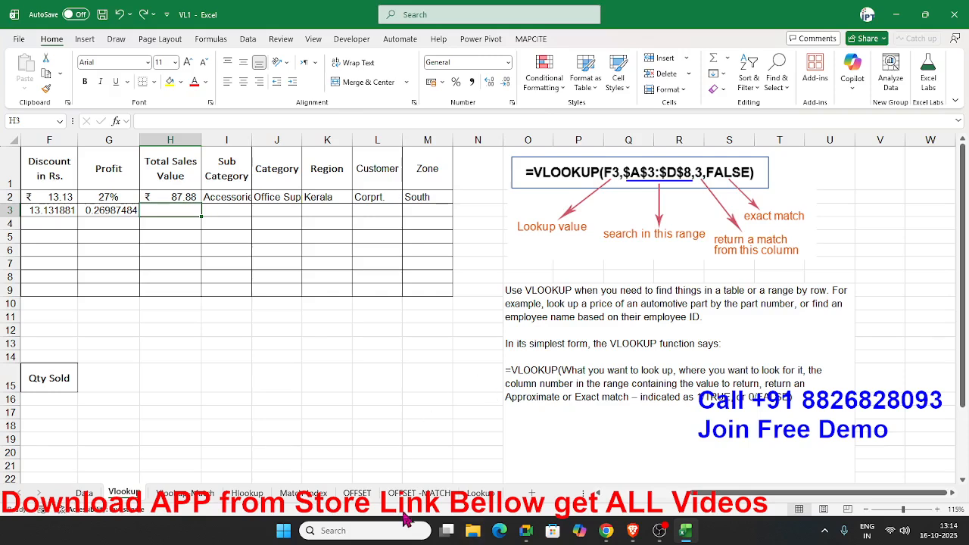
- On the Lookup sheet, enter four first names in G2:G5, repeating the first one in G5
{"action": "left_click", "coordinate": [484, 497]}
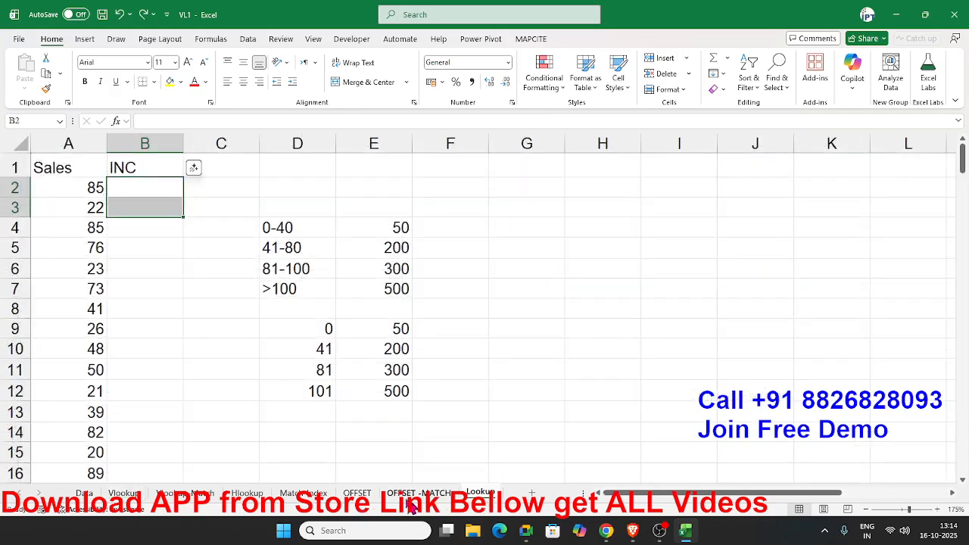
{"action": "left_click", "coordinate": [550, 188]}
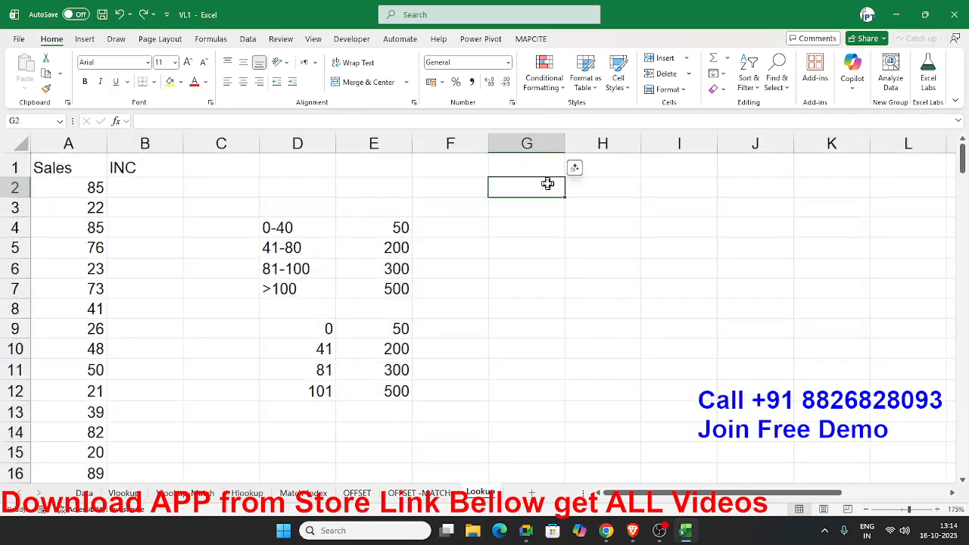
{"action": "type", "text": "Puja"}
{"action": "key", "text": "Return"}
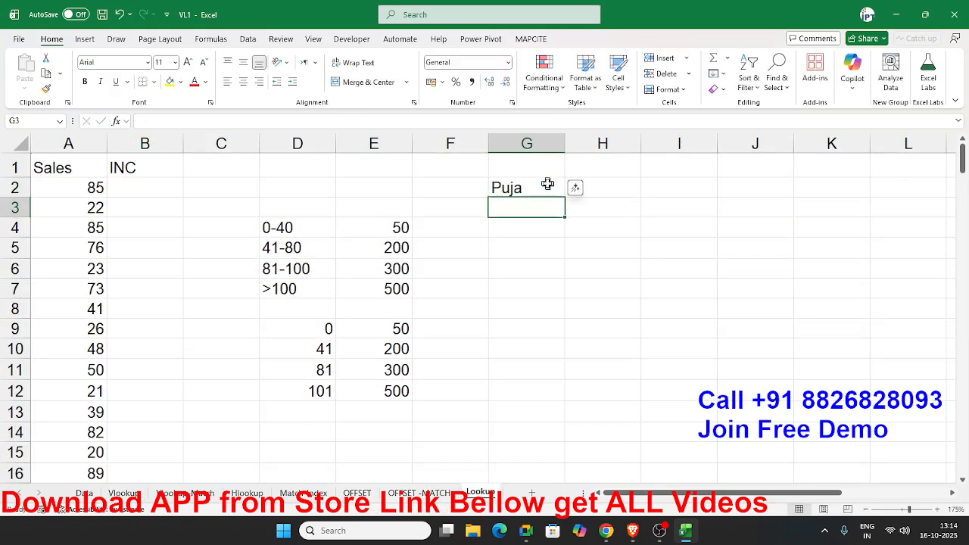
{"action": "type", "text": "Mohan"}
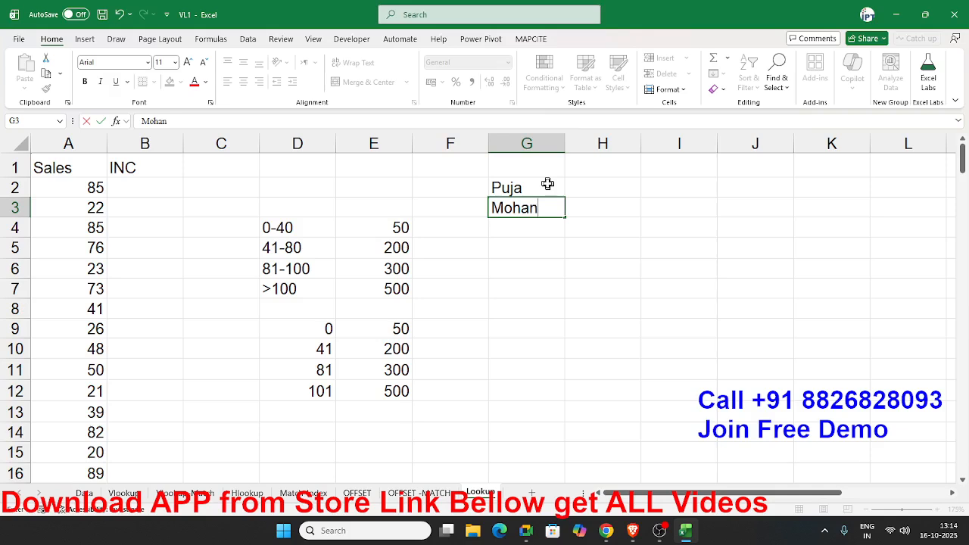
{"action": "key", "text": "Return"}
{"action": "type", "text": "J"}
{"action": "key", "text": "BackSpace"}
{"action": "type", "text": "K"}
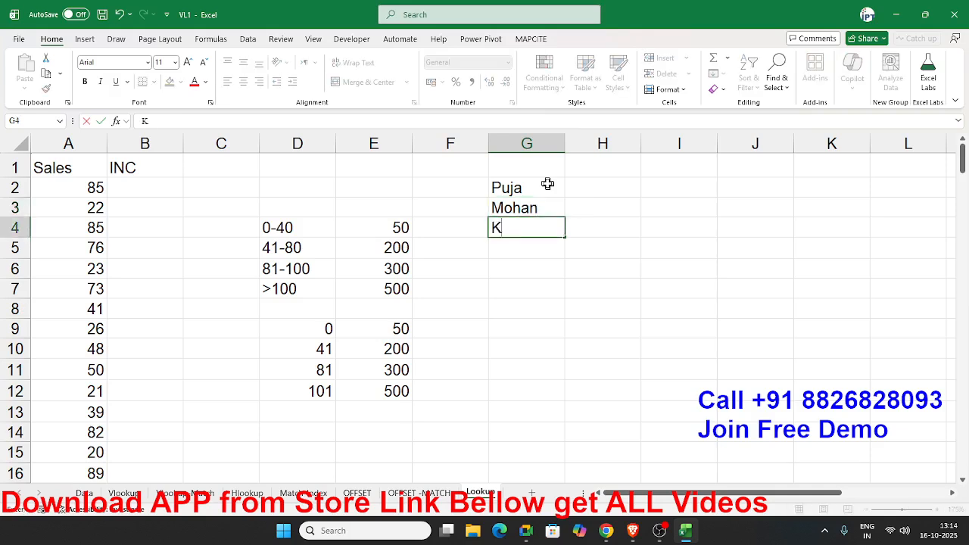
{"action": "type", "text": "avita"}
{"action": "key", "text": "Return"}
{"action": "type", "text": "Pu"}
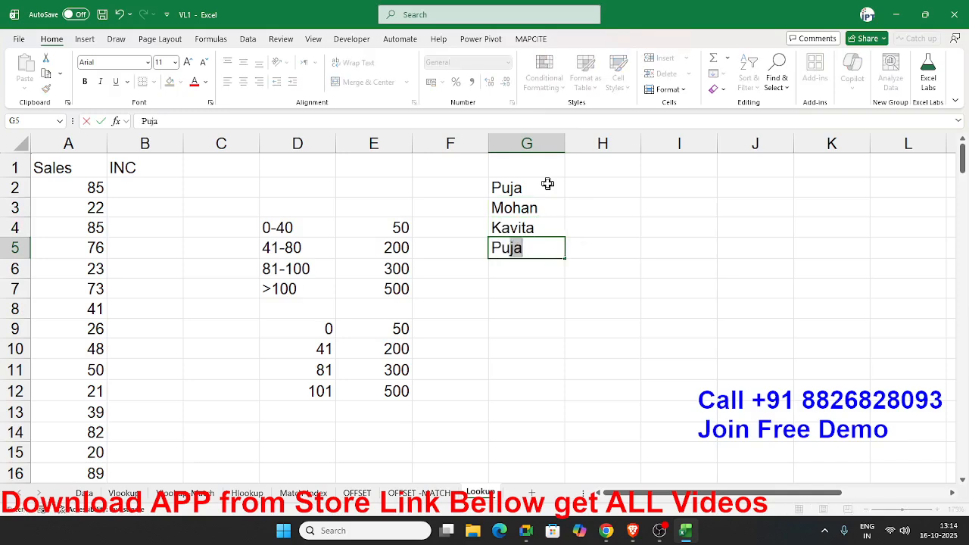
{"action": "key", "text": "Tab"}
- Enter the values 85, 25, 63 and 35 beside the names in H2:H5
{"action": "key", "text": "Up"}
{"action": "key", "text": "Up"}
{"action": "key", "text": "Up"}
{"action": "type", "text": "85"}
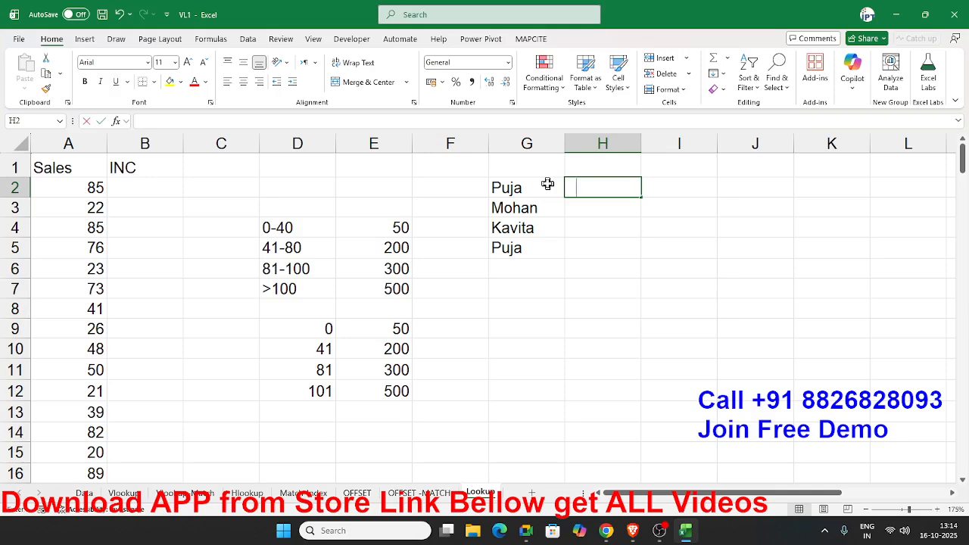
{"action": "key", "text": "Return"}
{"action": "type", "text": "25"}
{"action": "key", "text": "Return"}
{"action": "type", "text": "63"}
{"action": "key", "text": "Return"}
{"action": "type", "text": "35"}
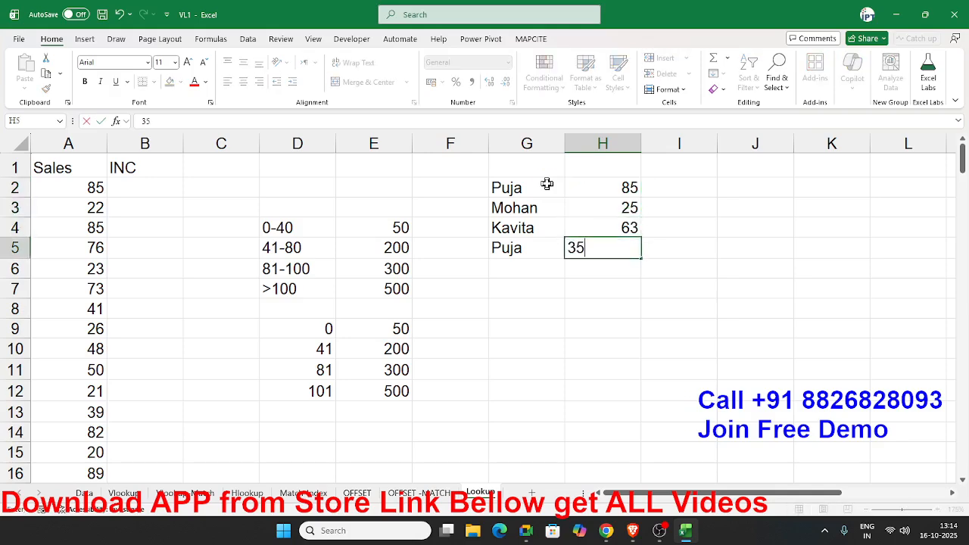
{"action": "key", "text": "Return"}
- Enter the duplicated first name in H8 as the lookup value
{"action": "key", "text": "Right"}
{"action": "key", "text": "Right"}
{"action": "key", "text": "Up"}
{"action": "key", "text": "Up"}
{"action": "key", "text": "Up"}
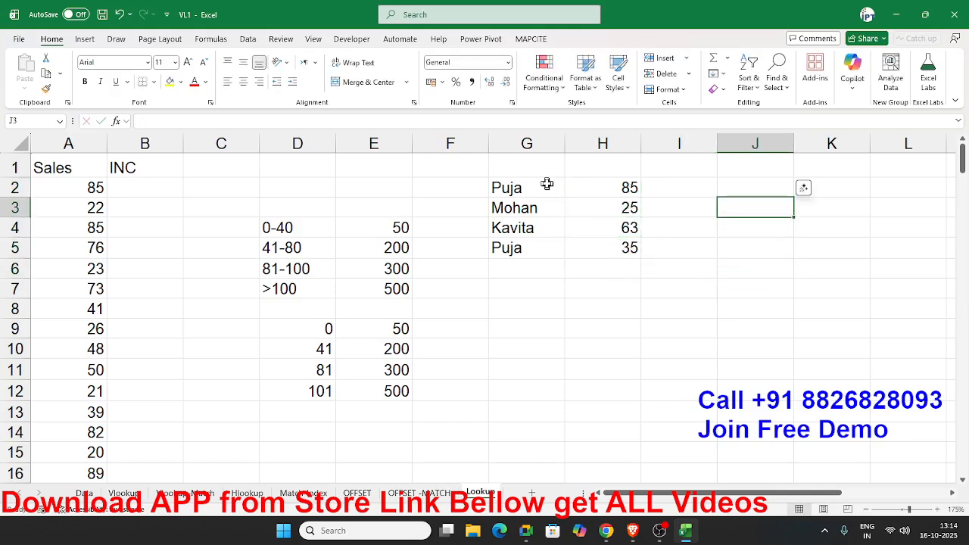
{"action": "key", "text": "Down"}
{"action": "key", "text": "Down"}
{"action": "key", "text": "Down"}
{"action": "key", "text": "Left"}
{"action": "key", "text": "Left"}
{"action": "key", "text": "Down"}
{"action": "key", "text": "Down"}
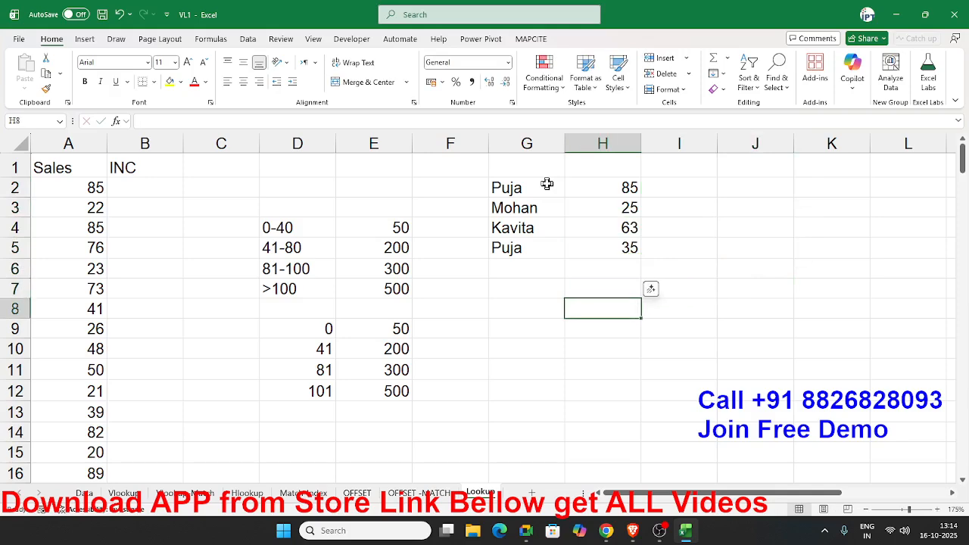
{"action": "type", "text": "Puja"}
{"action": "key", "text": "Right"}
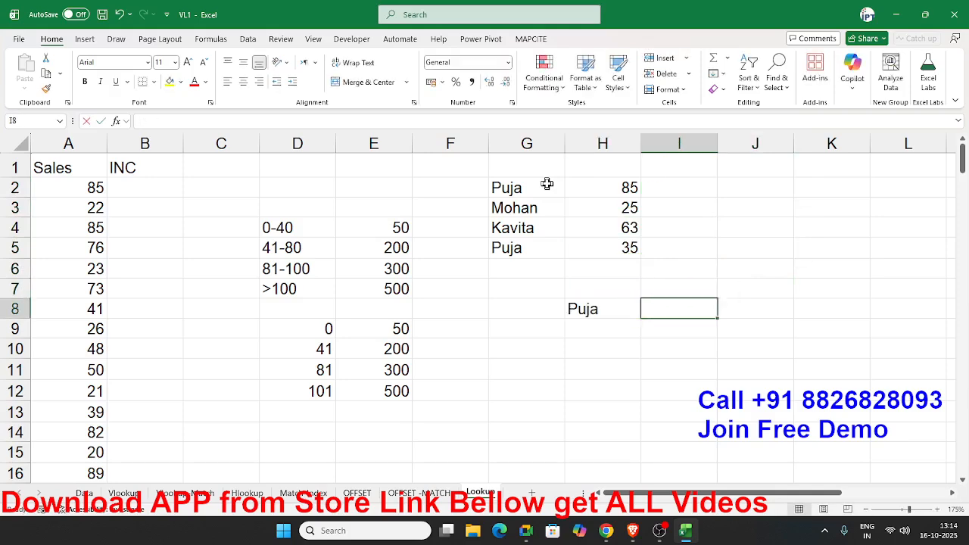
- Enter =VLOOKUP(H8,G2:H5,2,0) in I8 and compare the result with both rows holding the duplicated name
{"action": "type", "text": "=vlookup("}
{"action": "key", "text": "Left"}
{"action": "type", "text": ","}
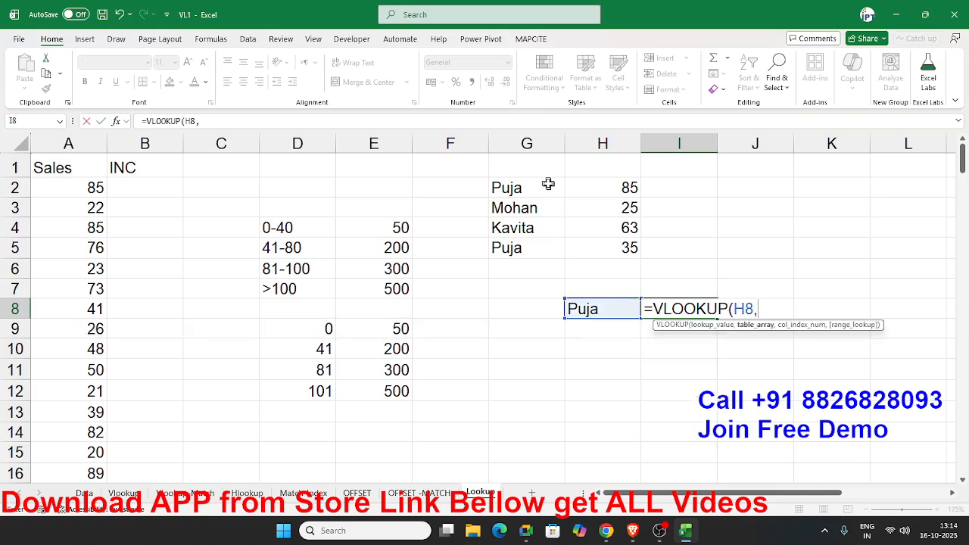
{"action": "left_click_drag", "start_coordinate": [539, 177], "coordinate": [593, 244]}
{"action": "type", "text": ",2,"}
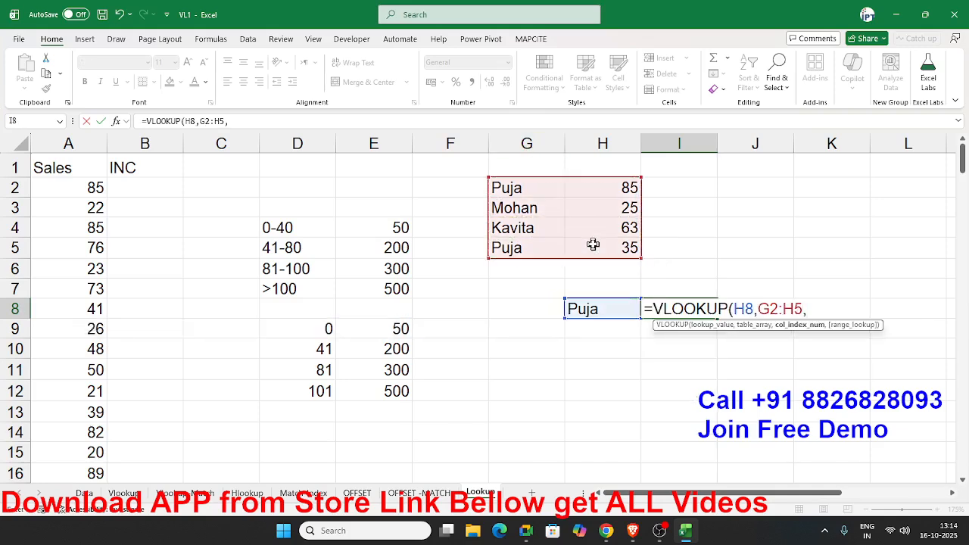
{"action": "type", "text": "0"}
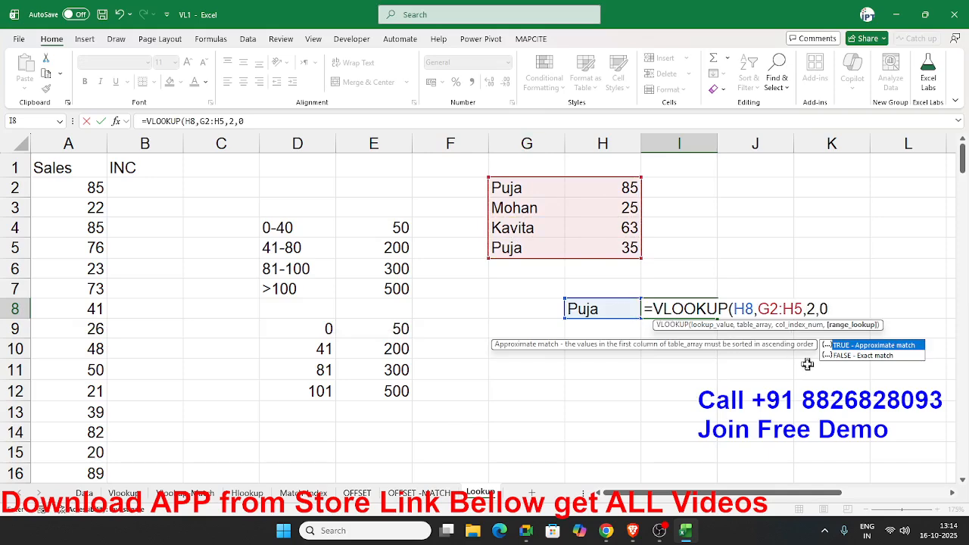
{"action": "type", "text": ")"}
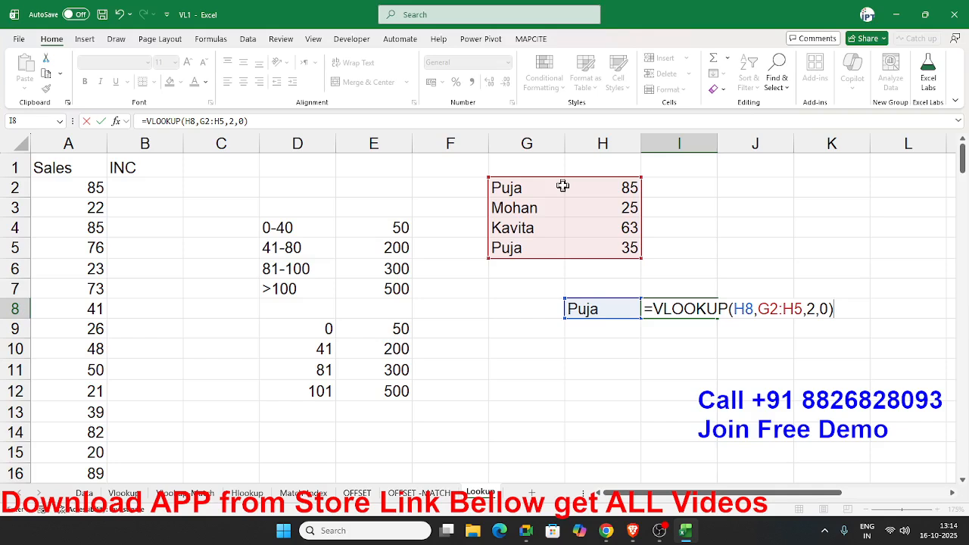
{"action": "key", "text": "Return"}
{"action": "key", "text": "Left"}
{"action": "key", "text": "Up"}
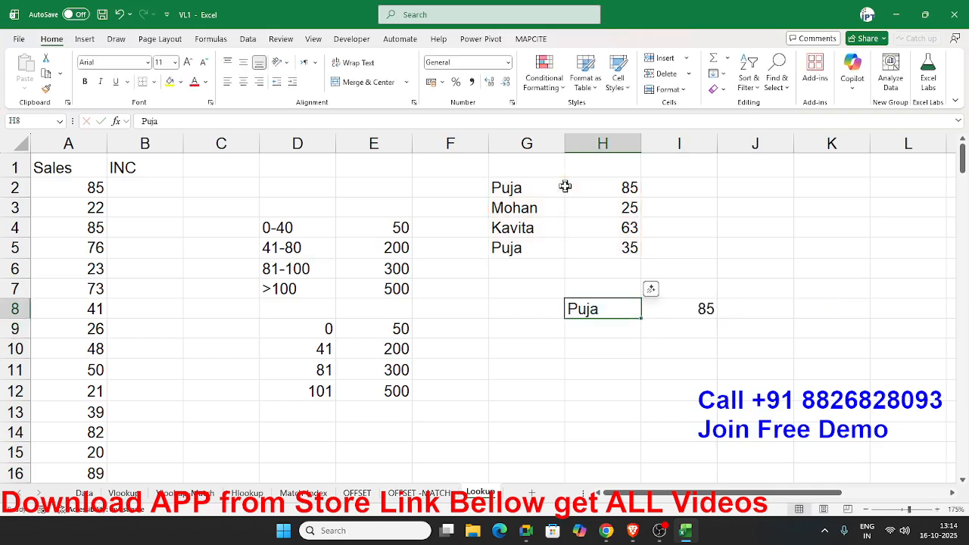
{"action": "left_click", "coordinate": [673, 315]}
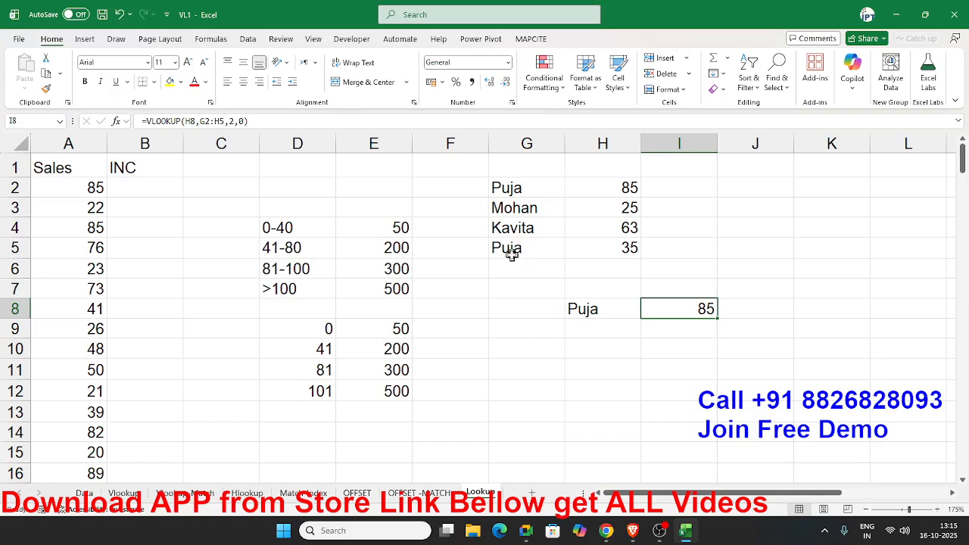
{"action": "left_click_drag", "start_coordinate": [504, 247], "coordinate": [619, 244]}
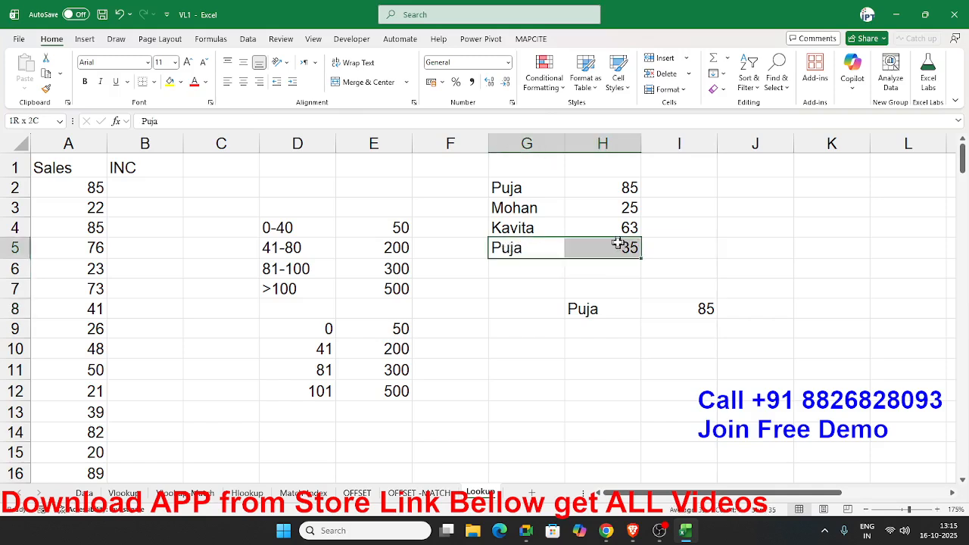
{"action": "left_click", "coordinate": [517, 188]}
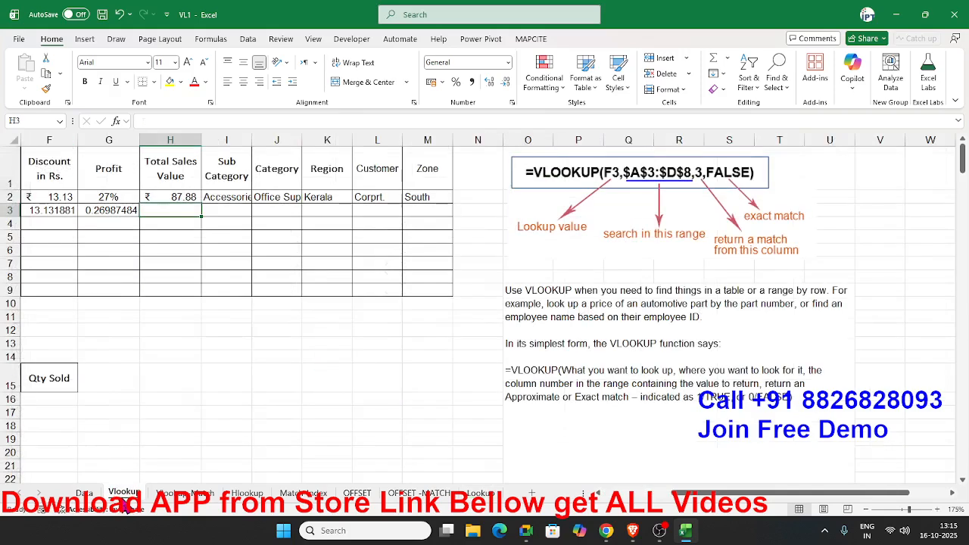
- On the Vlookup sheet, lock the references in the G3 Profit formula so it reads =VLOOKUP($A3,Data!$A:$M,7,0)
{"action": "left_click", "coordinate": [125, 503]}
{"action": "left_click", "coordinate": [339, 334]}
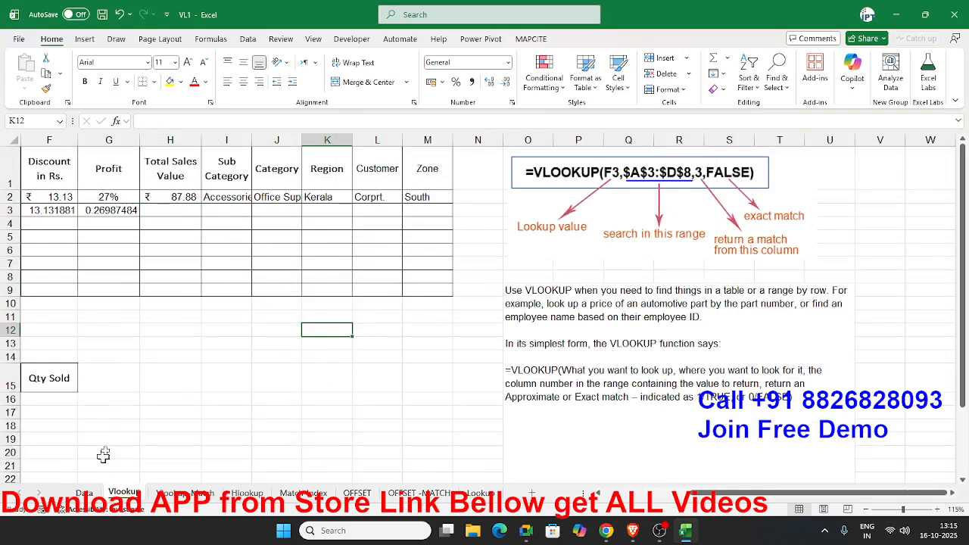
{"action": "left_click_drag", "start_coordinate": [720, 494], "coordinate": [608, 496]}
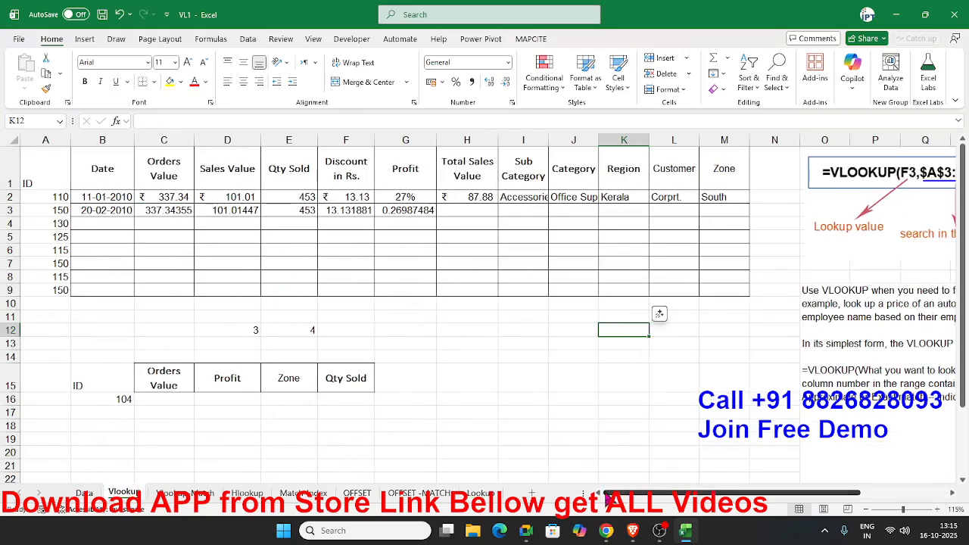
{"action": "left_click", "coordinate": [530, 163]}
{"action": "left_click", "coordinate": [430, 206]}
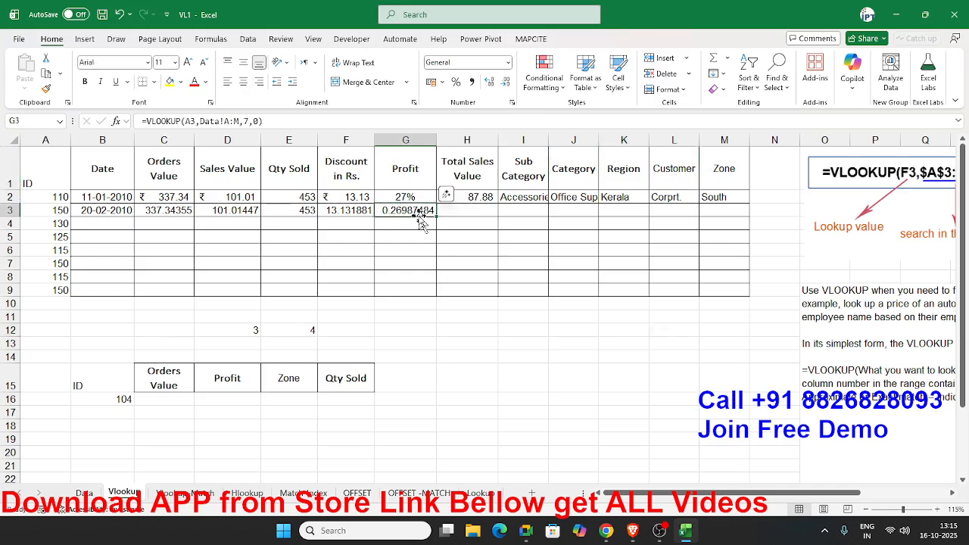
{"action": "double_click", "coordinate": [416, 210]}
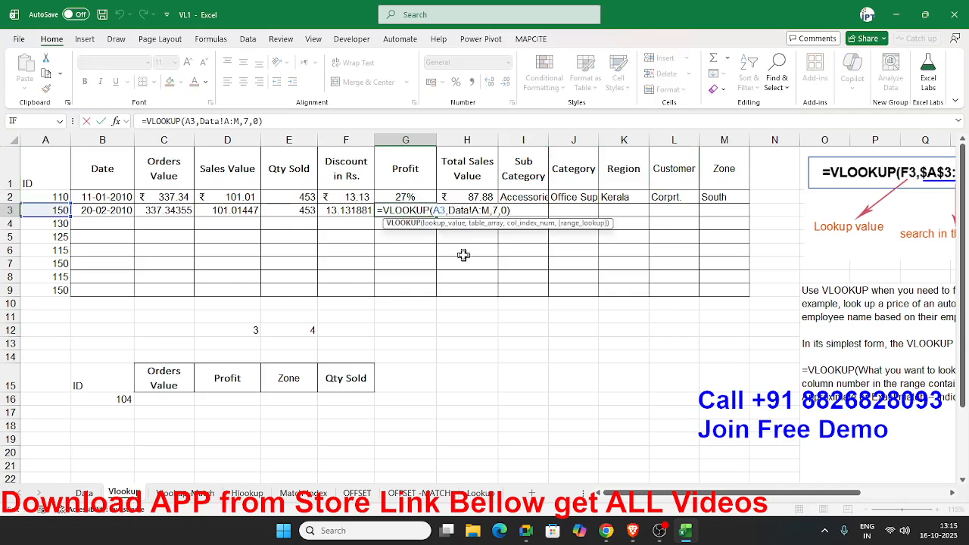
{"action": "left_click", "coordinate": [434, 210]}
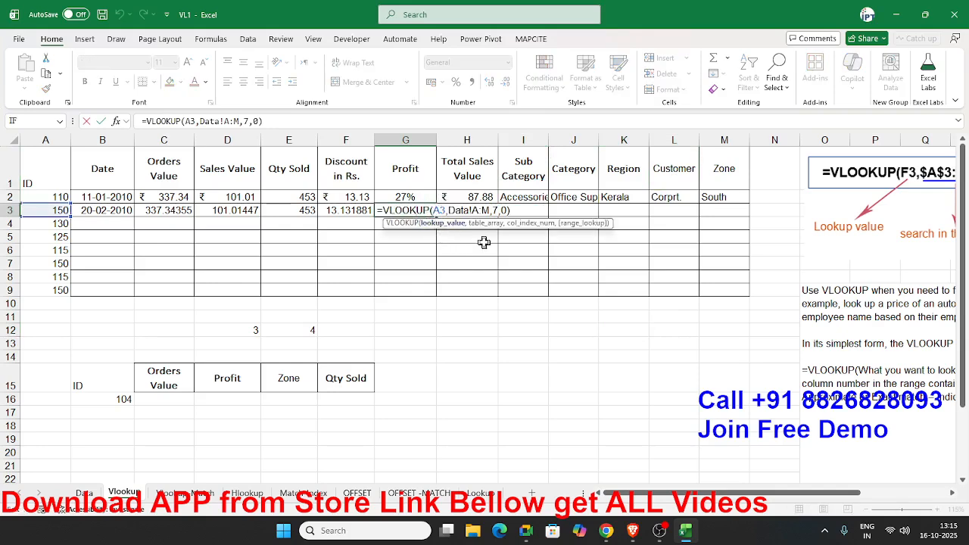
{"action": "type", "text": "$"}
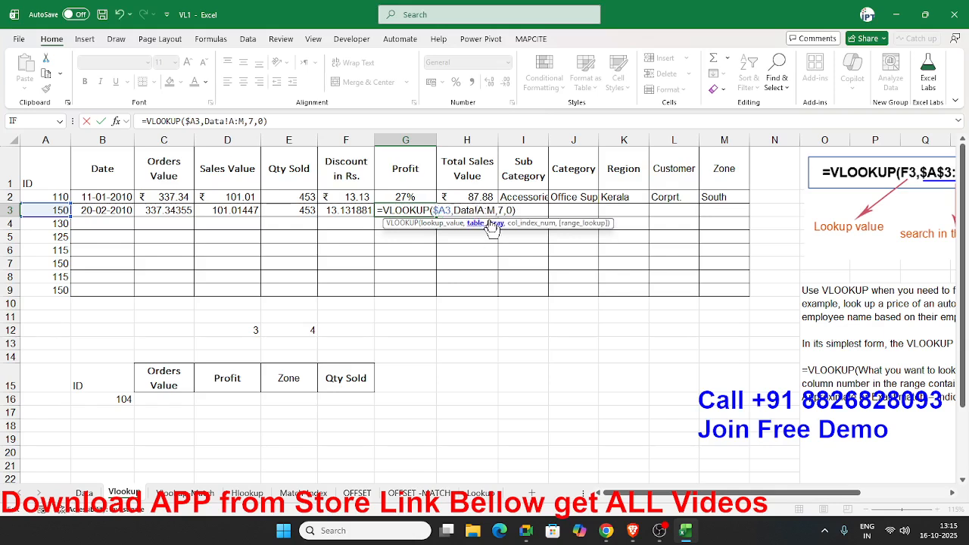
{"action": "left_click", "coordinate": [492, 224]}
{"action": "key", "text": "F4"}
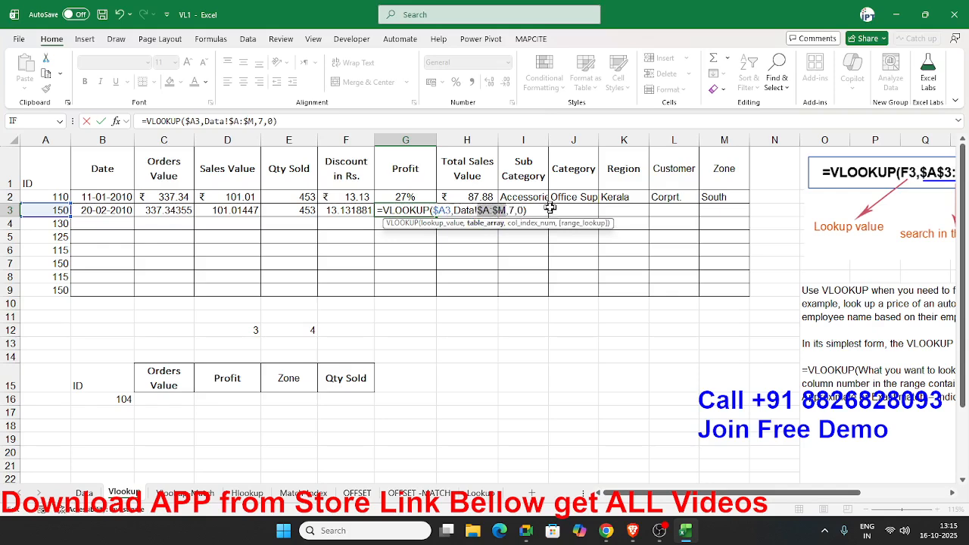
{"action": "key", "text": "Return"}
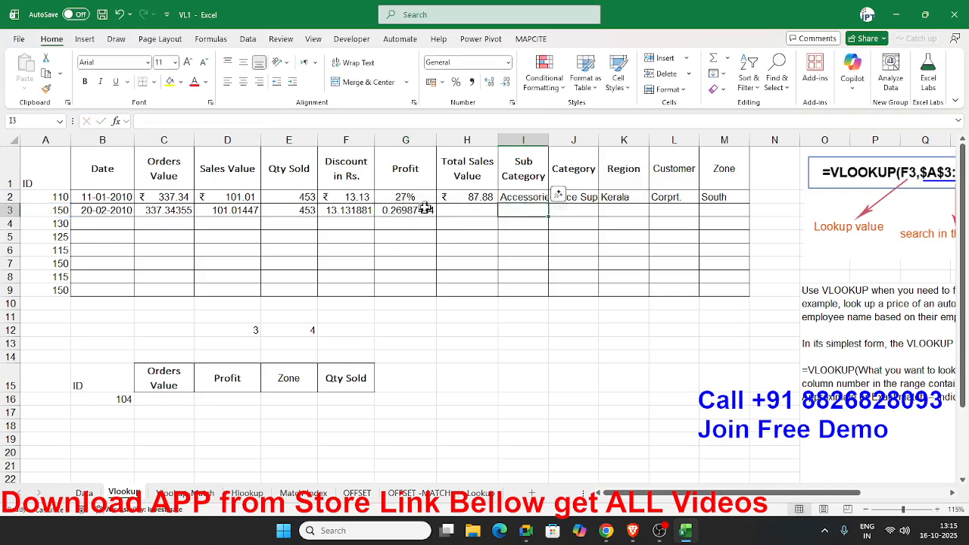
{"action": "left_click", "coordinate": [424, 210]}
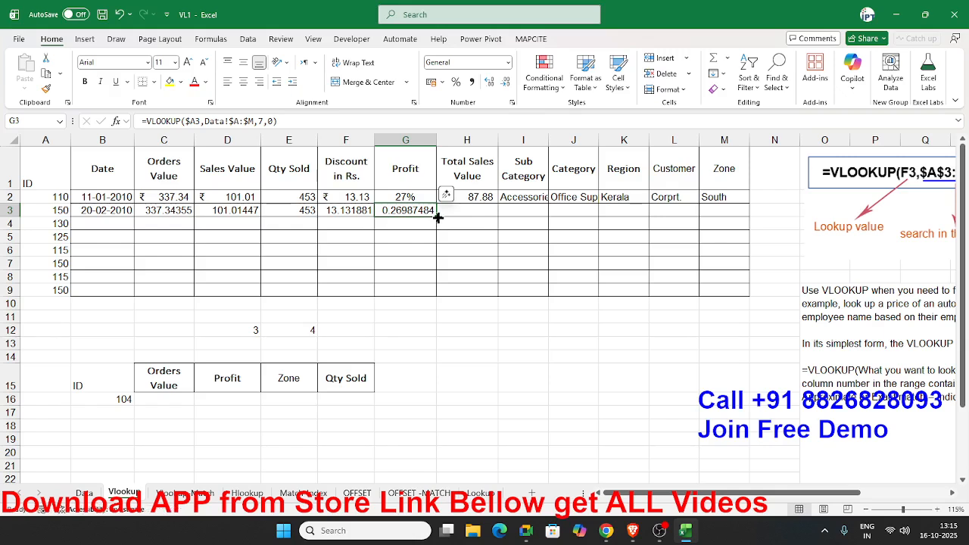
- Copy the G3 Profit formula across through M3 and set the column index in the H3 Total Sales Value formula to 8
{"action": "left_click_drag", "start_coordinate": [438, 217], "coordinate": [737, 217]}
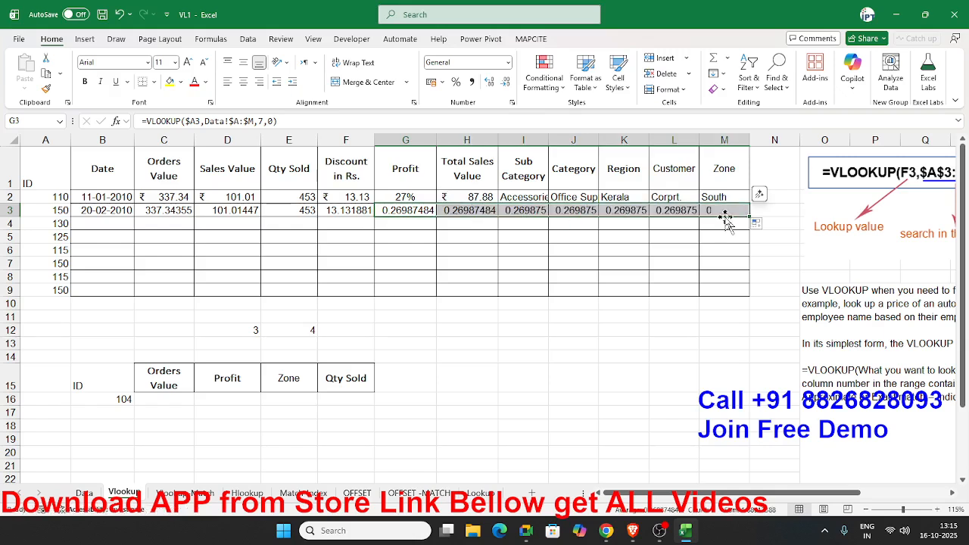
{"action": "double_click", "coordinate": [492, 214]}
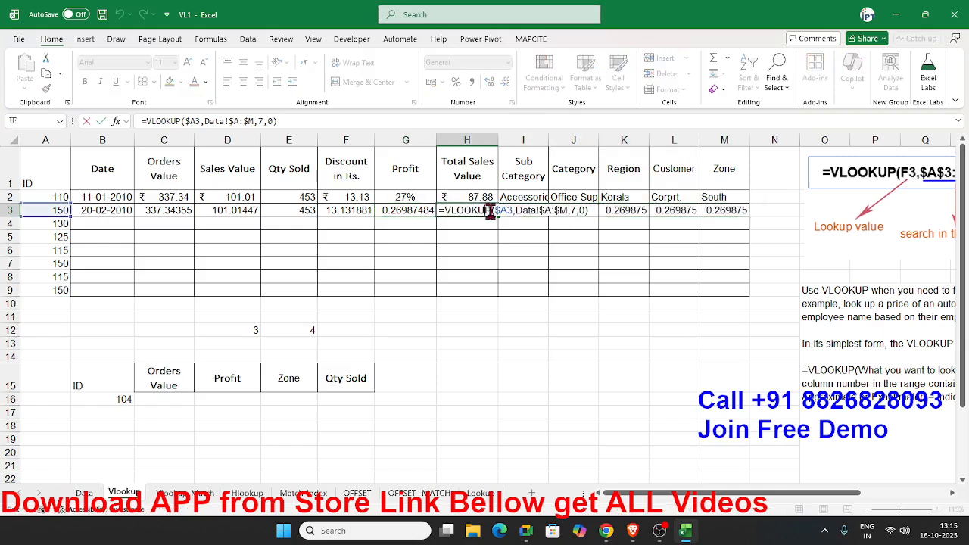
{"action": "double_click", "coordinate": [576, 212]}
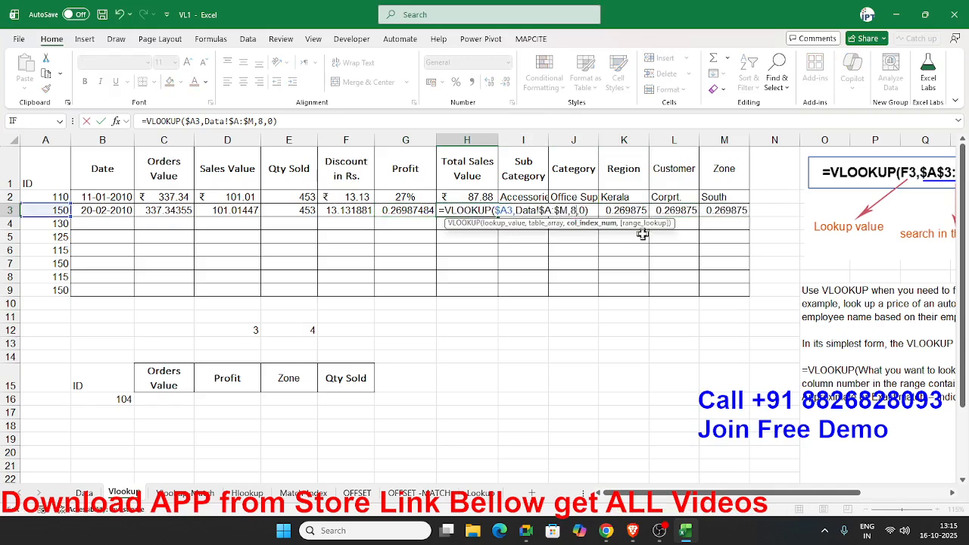
{"action": "key", "text": "Tab"}
- Set the VLOOKUP column index to 8 in I3 Sub Category and to 9 in J3 Category
{"action": "left_click", "coordinate": [262, 121]}
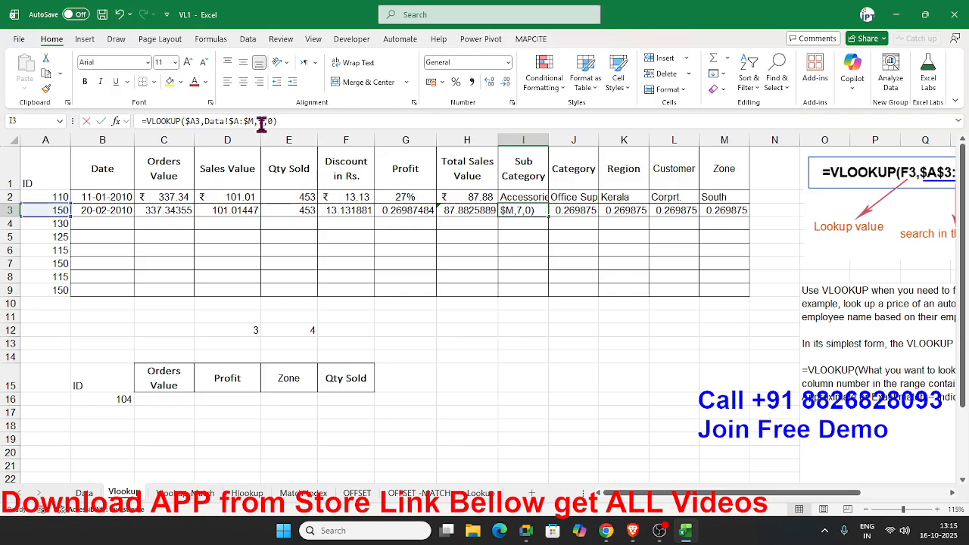
{"action": "key", "text": "Tab"}
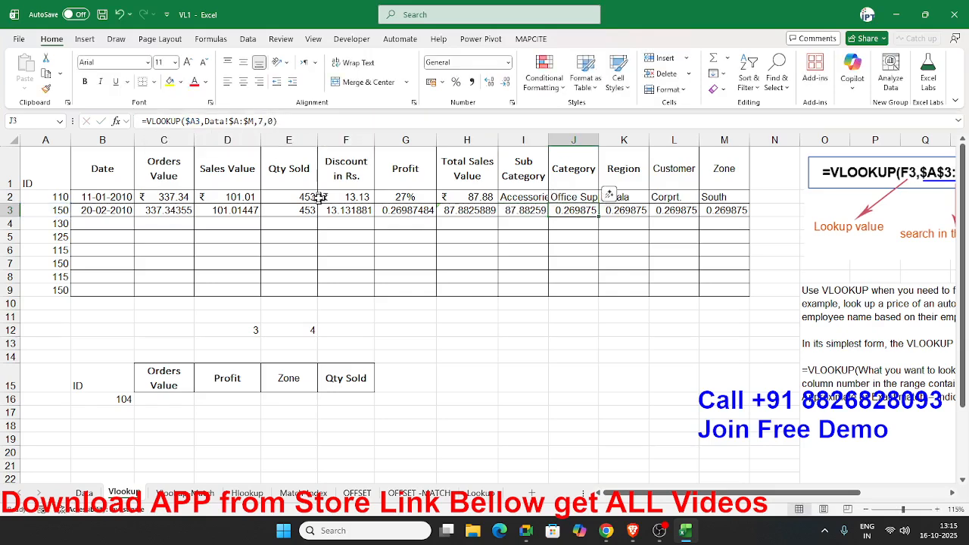
{"action": "left_click", "coordinate": [260, 121]}
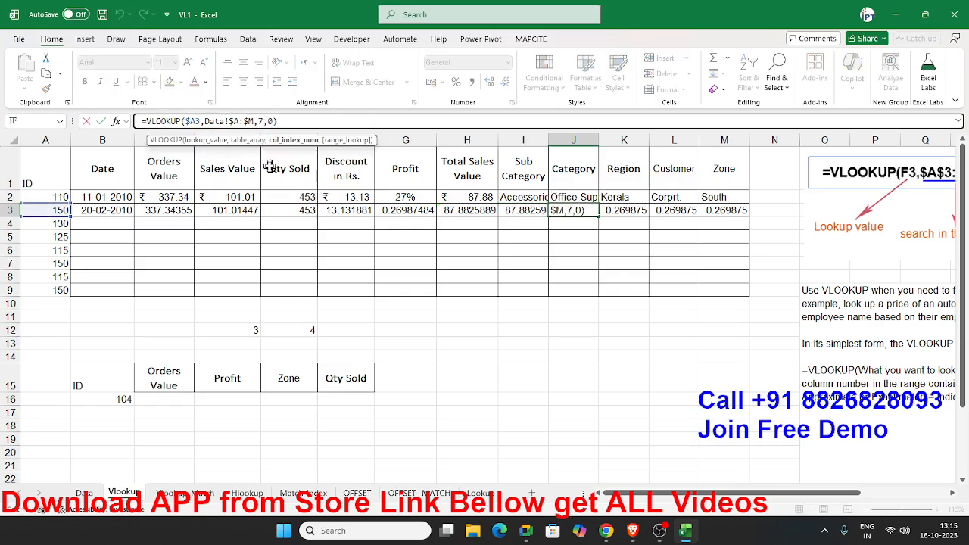
{"action": "key", "text": "Tab"}
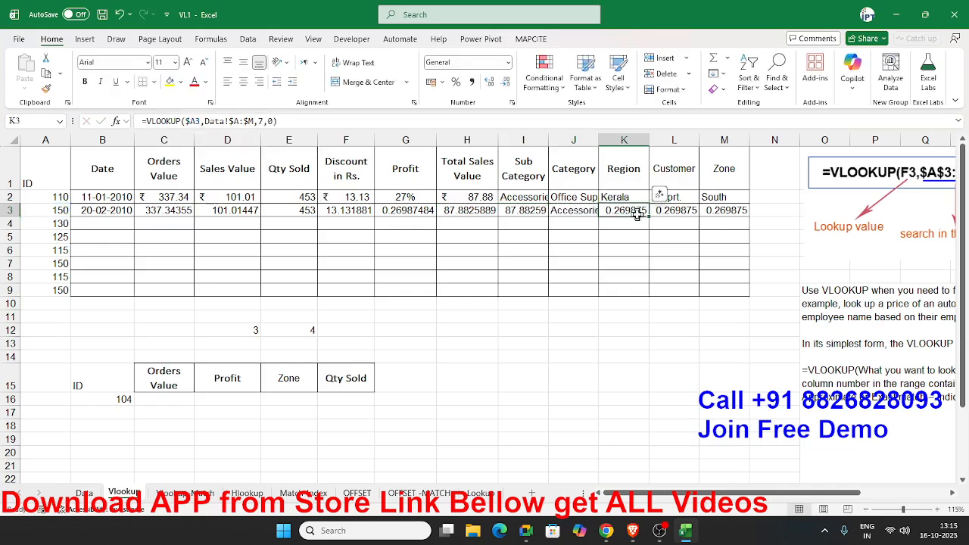
- Set the VLOOKUP column index to 10 in K3 Region and to 11 in L3 Customer
{"action": "left_click", "coordinate": [258, 121]}
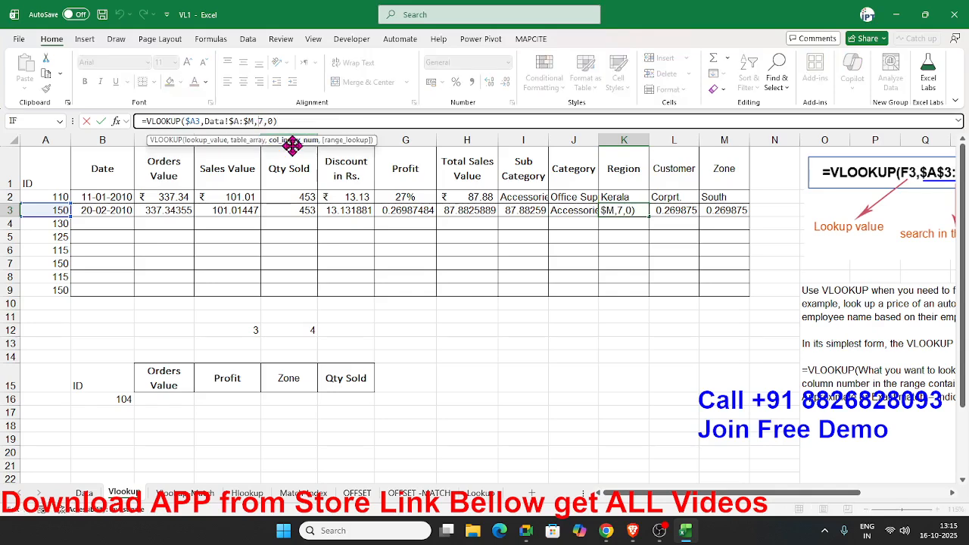
{"action": "key", "text": "BackSpace"}
{"action": "type", "text": "10"}
{"action": "key", "text": "Tab"}
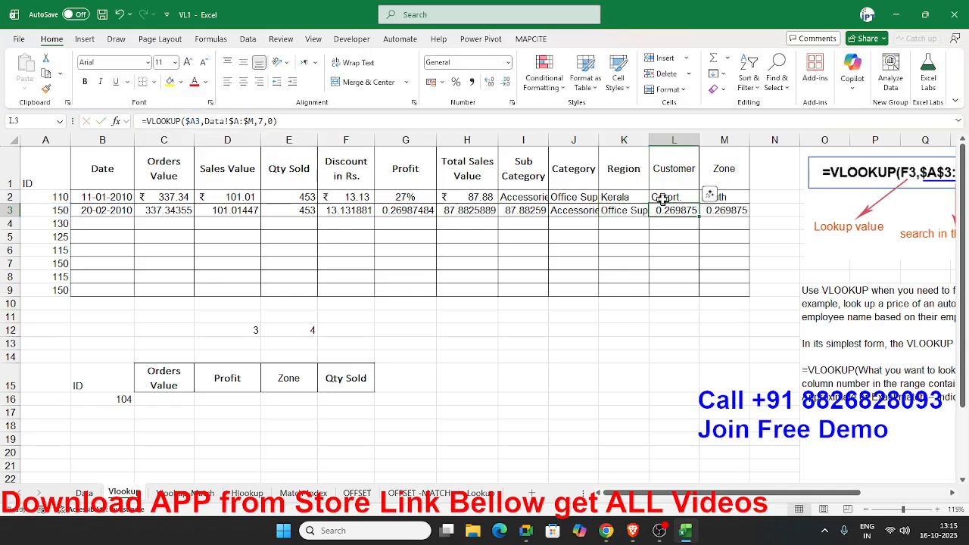
{"action": "left_click", "coordinate": [264, 121]}
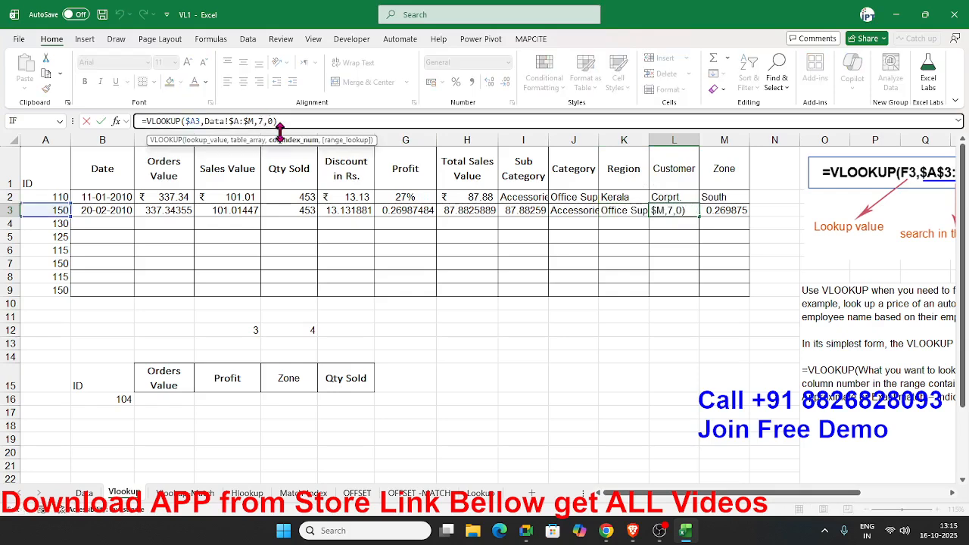
{"action": "key", "text": "BackSpace"}
{"action": "type", "text": "11"}
{"action": "key", "text": "ctrl+Return"}
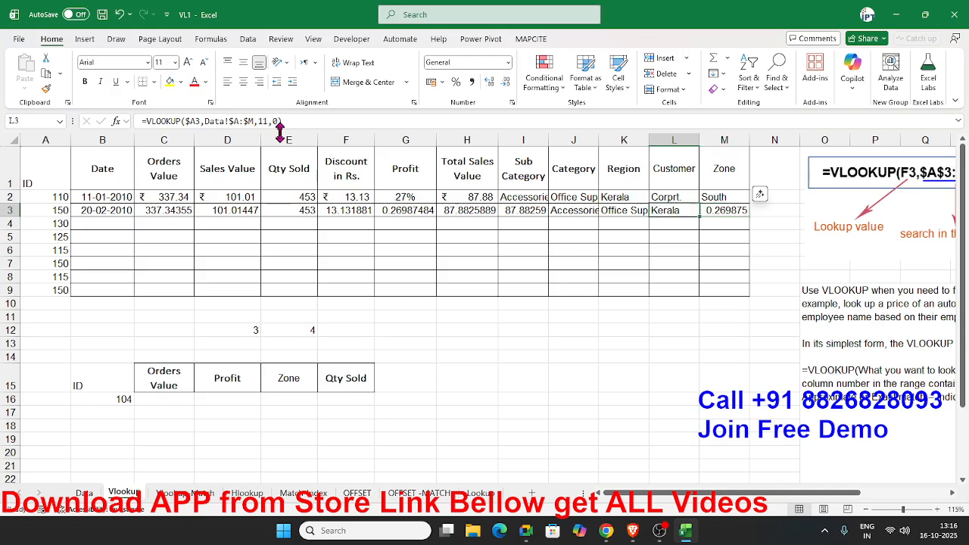
- Set the column index in the M3 Zone formula to 12
{"action": "key", "text": "Tab"}
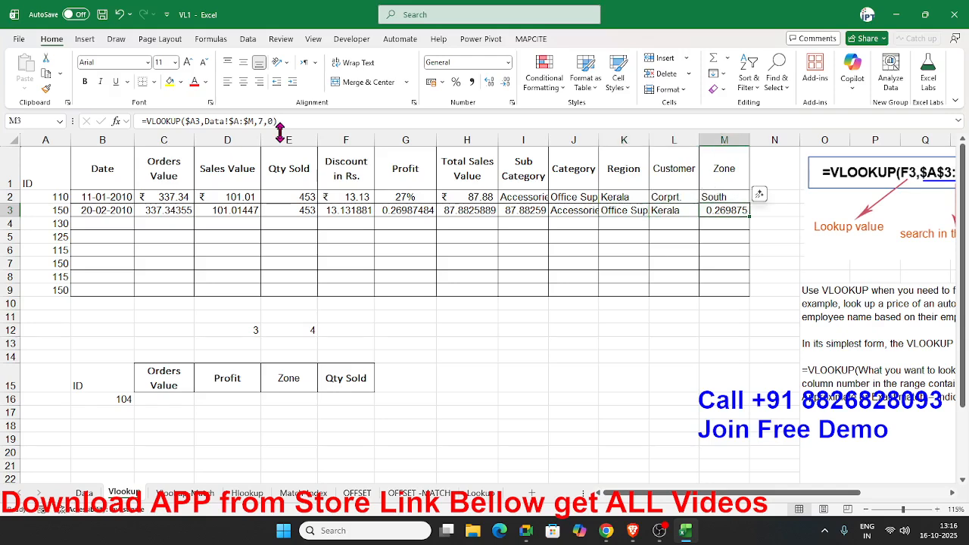
{"action": "left_click", "coordinate": [265, 122]}
{"action": "key", "text": "BackSpace"}
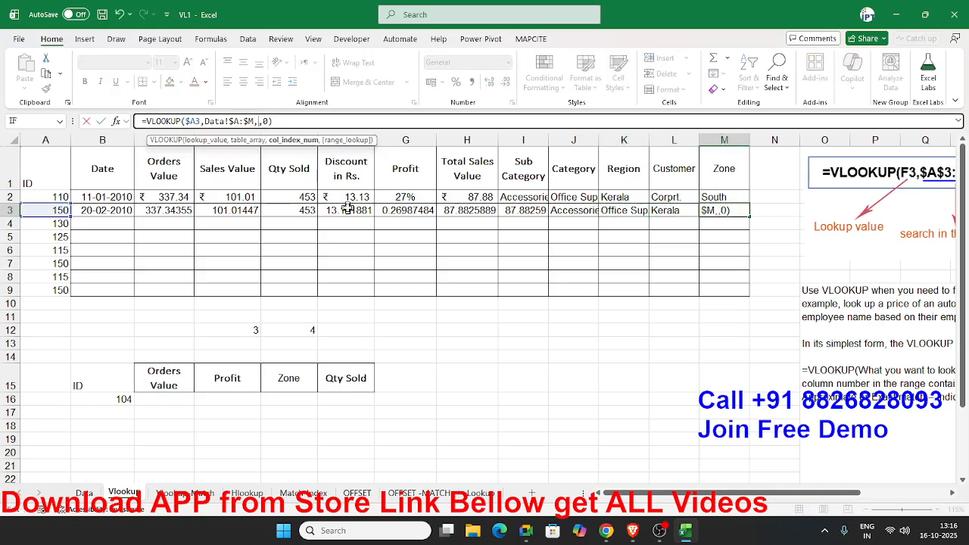
{"action": "type", "text": "12"}
{"action": "key", "text": "Return"}
- Review the formulas in row 3 from Zone back to Discount in Rs., checking each column index against its header
{"action": "key", "text": "Up"}
{"action": "key", "text": "Left"}
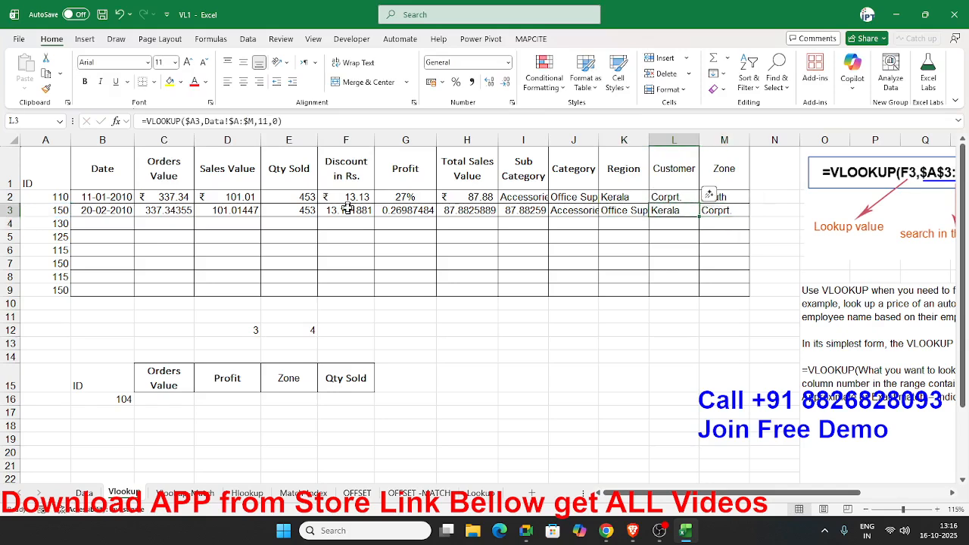
{"action": "key", "text": "Left"}
{"action": "key", "text": "Left"}
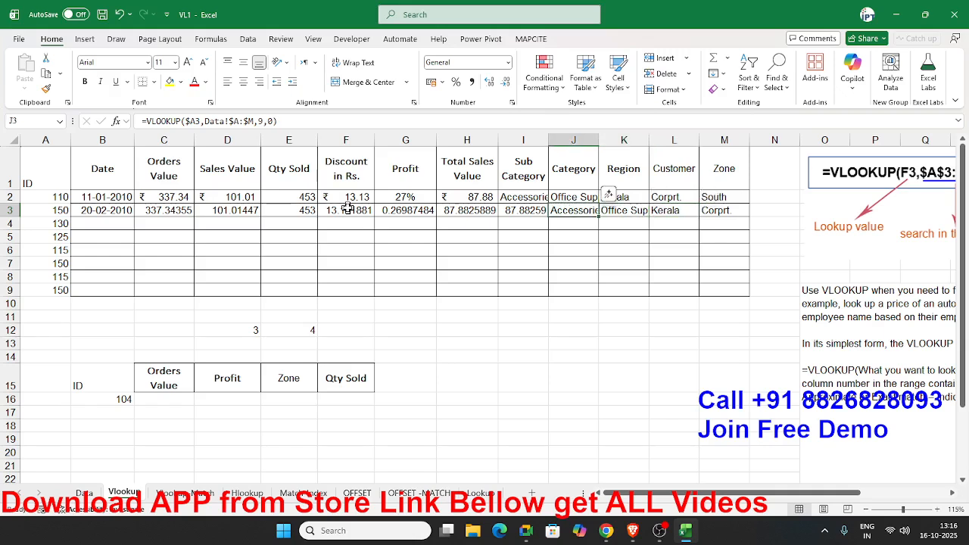
{"action": "key", "text": "Right"}
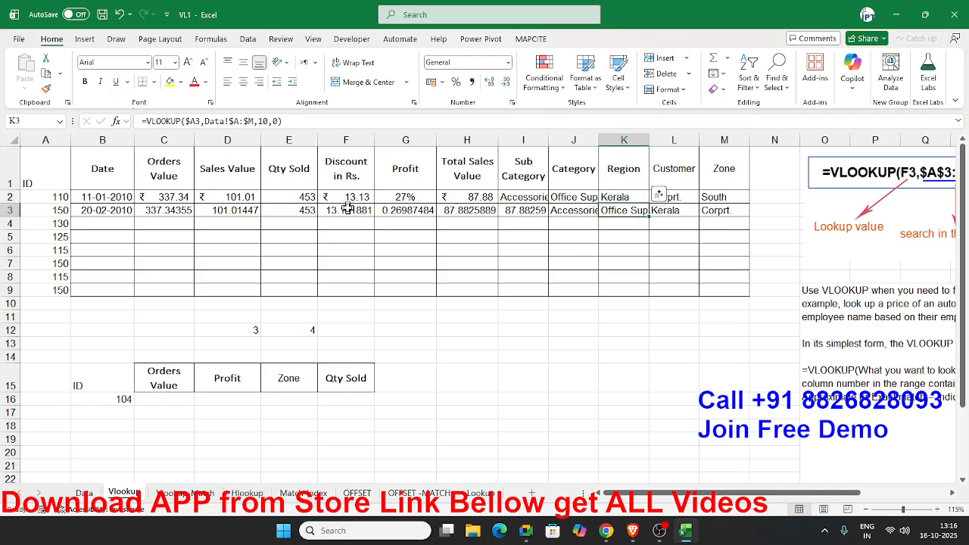
{"action": "key", "text": "Left"}
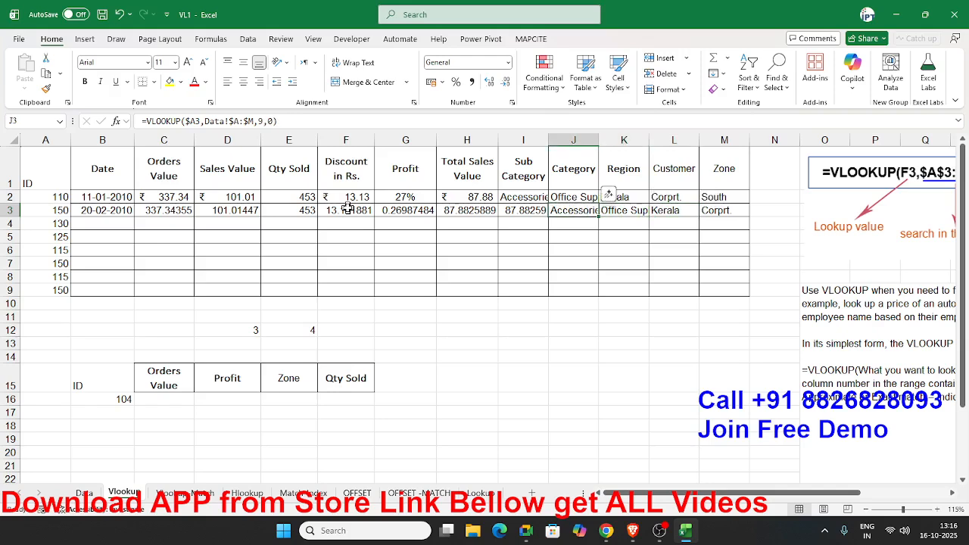
{"action": "key", "text": "Left"}
{"action": "key", "text": "Left"}
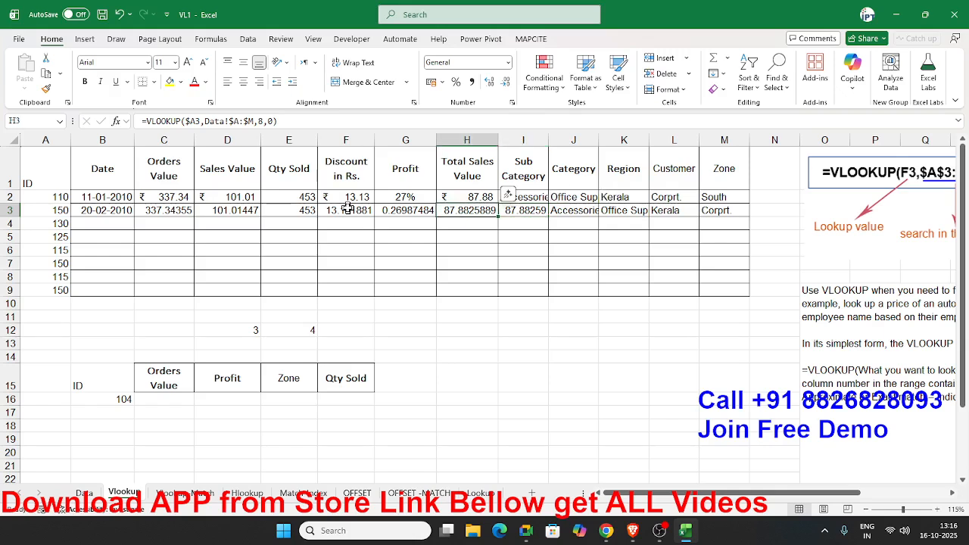
{"action": "key", "text": "Left"}
{"action": "key", "text": "Left"}
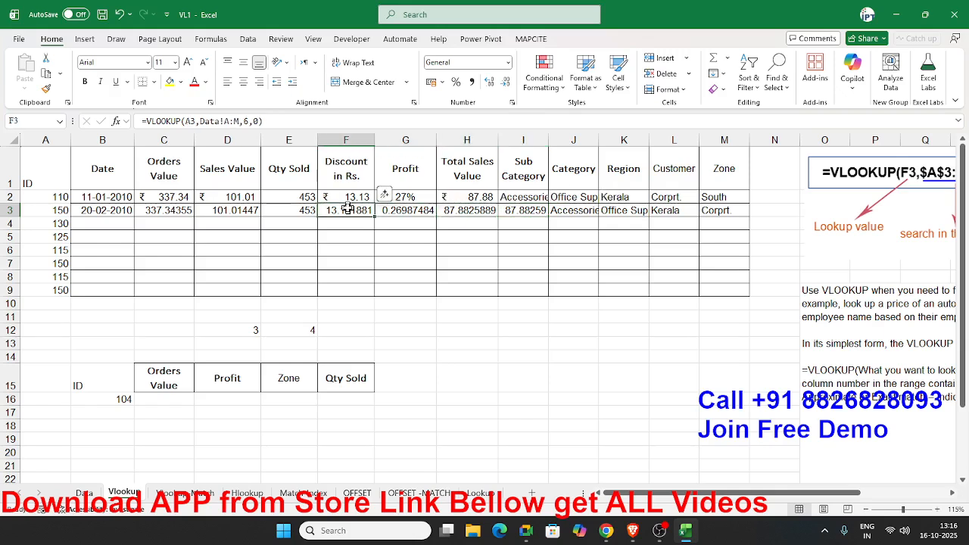
{"action": "key", "text": "Right"}
{"action": "key", "text": "Right"}
{"action": "key", "text": "Right"}
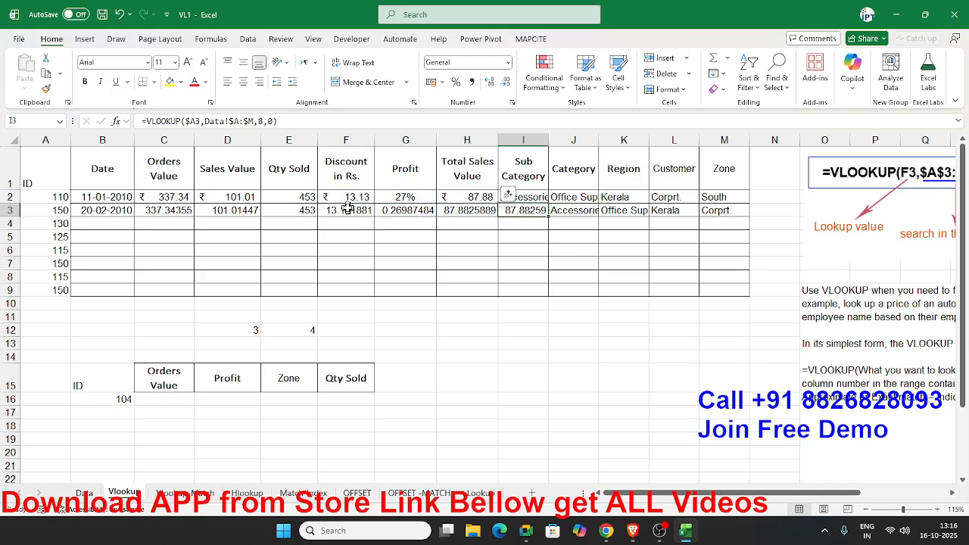
- Correct the I3 Sub Category formula to use column index 9
{"action": "double_click", "coordinate": [260, 121]}
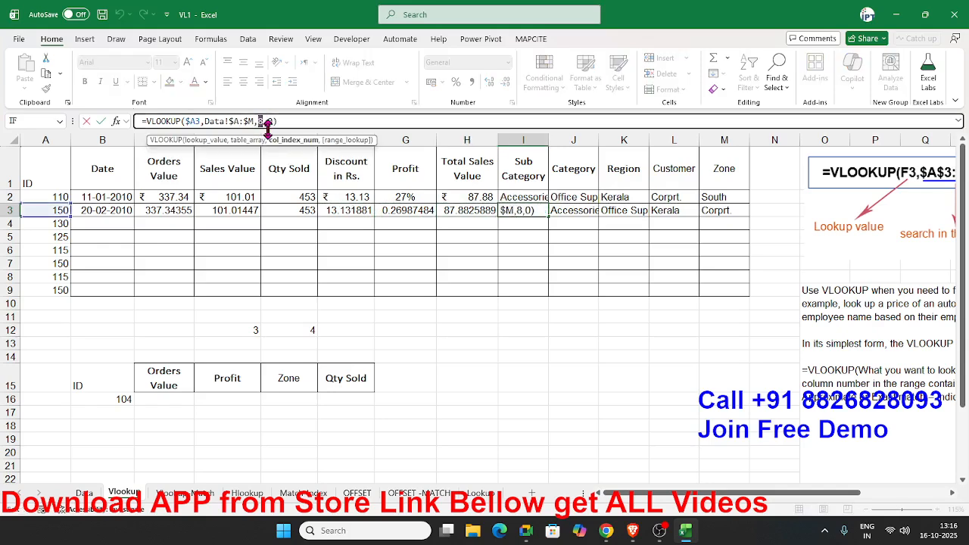
{"action": "type", "text": "9"}
{"action": "key", "text": "Return"}
{"action": "key", "text": "Up"}
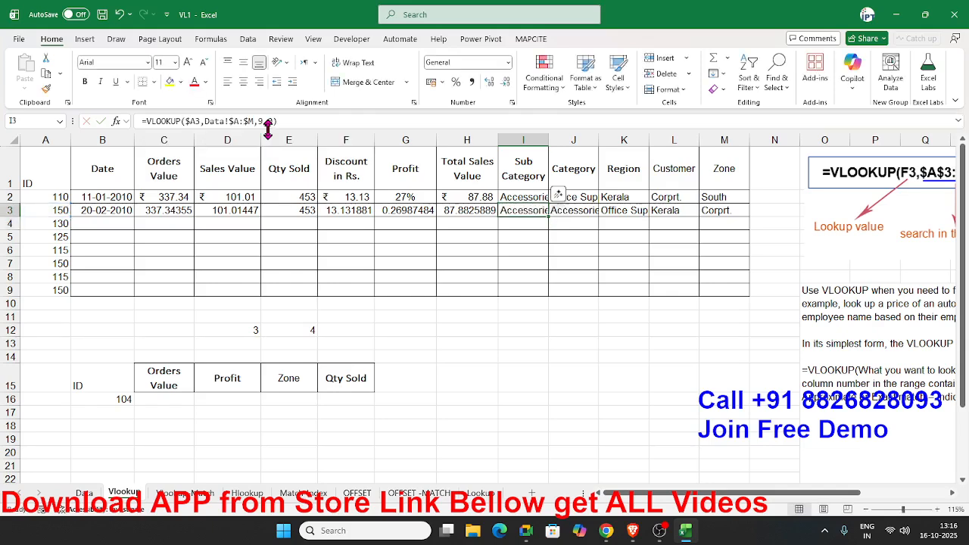
- Correct the J3 Category formula to use column index 10
{"action": "key", "text": "Right"}
{"action": "double_click", "coordinate": [261, 121]}
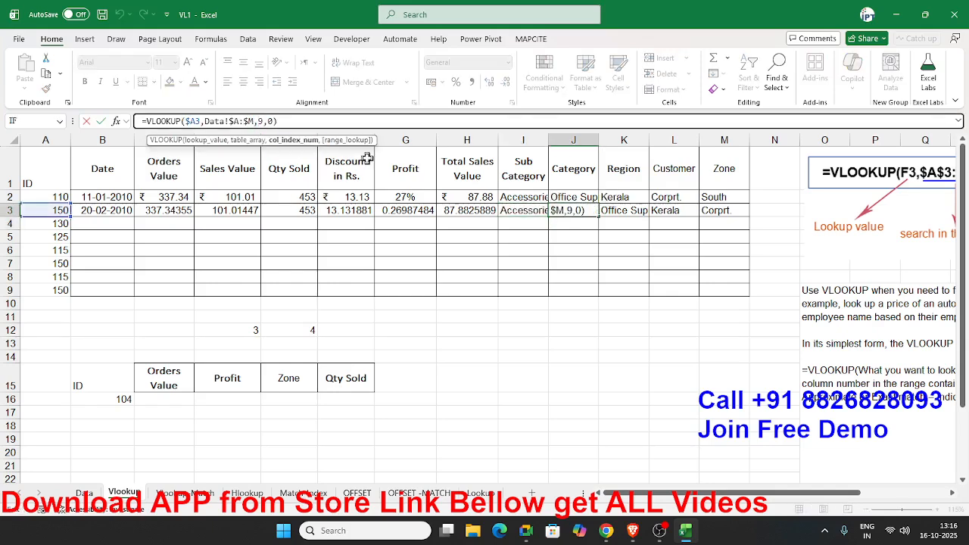
{"action": "key", "text": "BackSpace"}
{"action": "type", "text": "10"}
{"action": "key", "text": "Return"}
{"action": "key", "text": "Up"}
- Correct the K3 Region formula to use column index 11
{"action": "key", "text": "Right"}
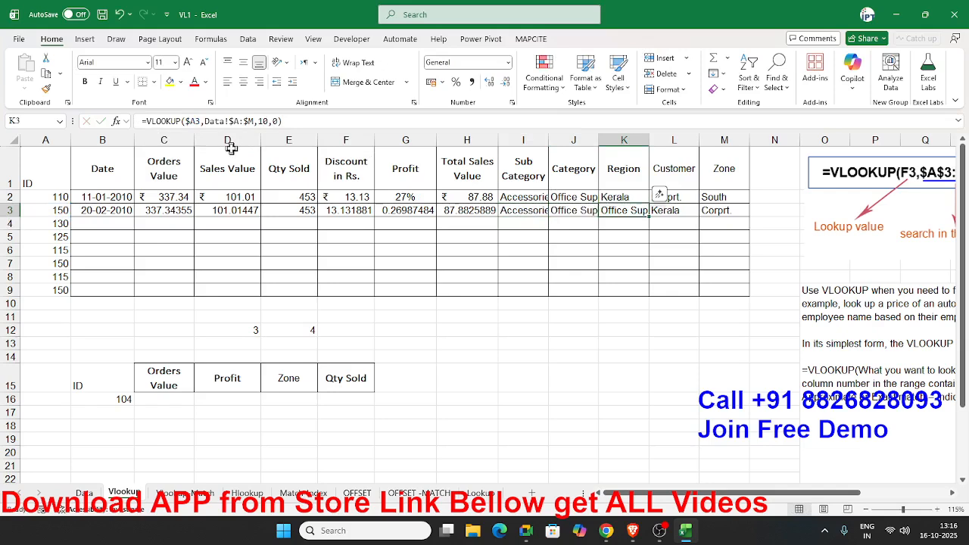
{"action": "double_click", "coordinate": [262, 121]}
{"action": "key", "text": "BackSpace"}
{"action": "type", "text": "11"}
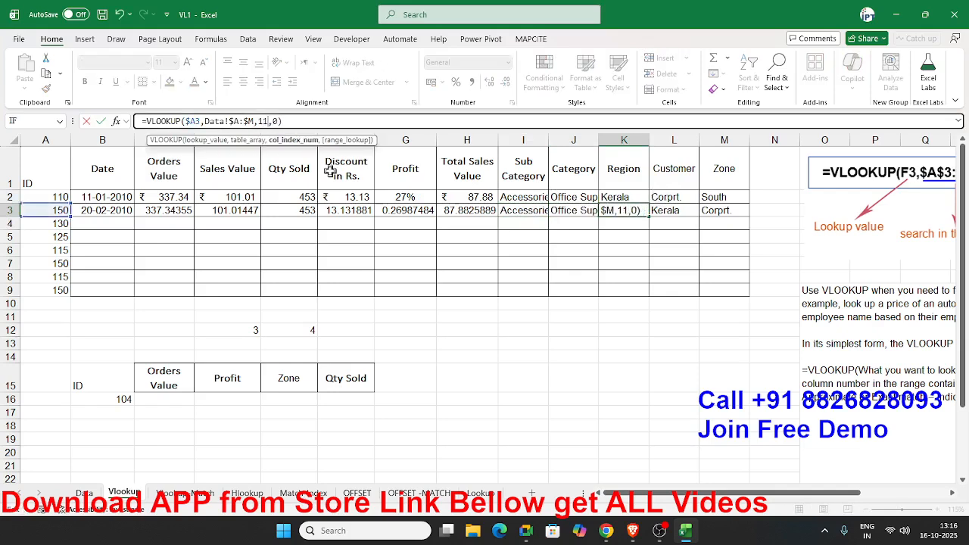
{"action": "key", "text": "Return"}
{"action": "key", "text": "Up"}
- Correct the L3 Customer formula to use column index 12
{"action": "key", "text": "Right"}
{"action": "left_click", "coordinate": [266, 121]}
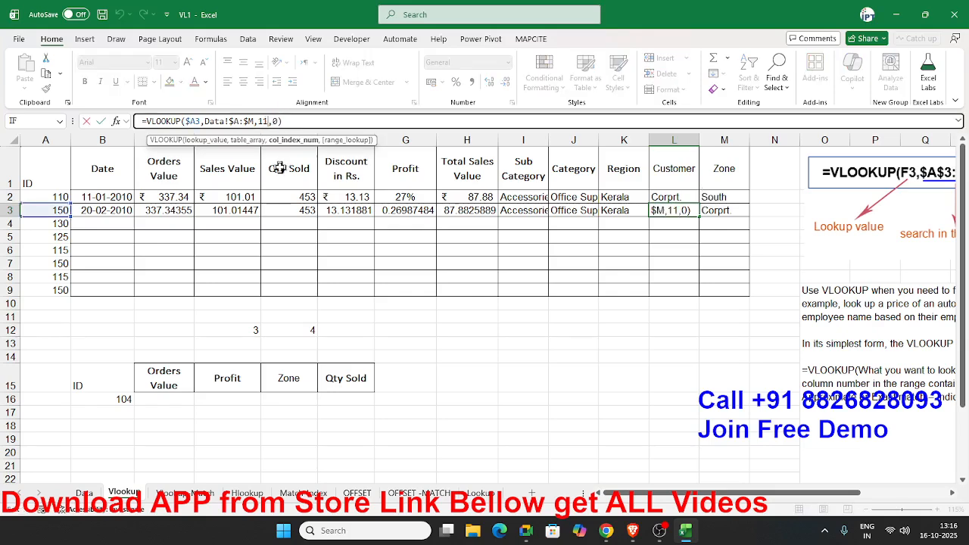
{"action": "key", "text": "BackSpace"}
{"action": "key", "text": "BackSpace"}
{"action": "type", "text": "12"}
{"action": "key", "text": "Return"}
{"action": "key", "text": "Up"}
- Correct the M3 Zone formula to use column index 13
{"action": "key", "text": "Right"}
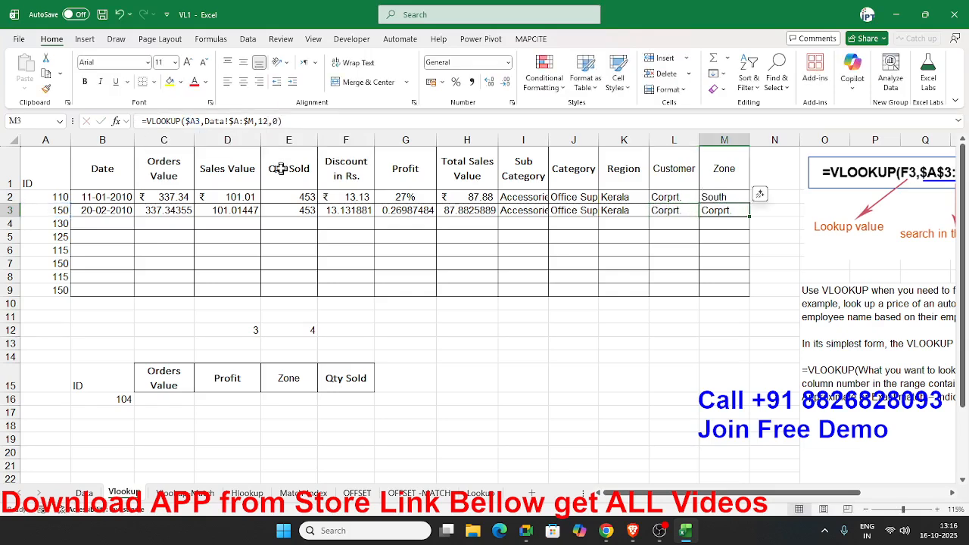
{"action": "left_click", "coordinate": [270, 121]}
{"action": "key", "text": "BackSpace"}
{"action": "key", "text": "BackSpace"}
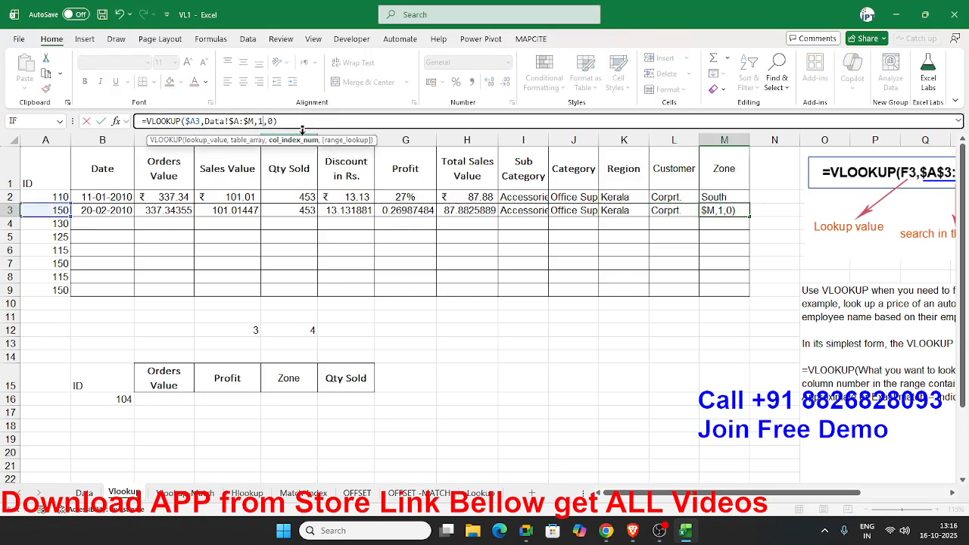
{"action": "type", "text": "13"}
{"action": "key", "text": "Return"}
{"action": "left_click", "coordinate": [441, 212]}
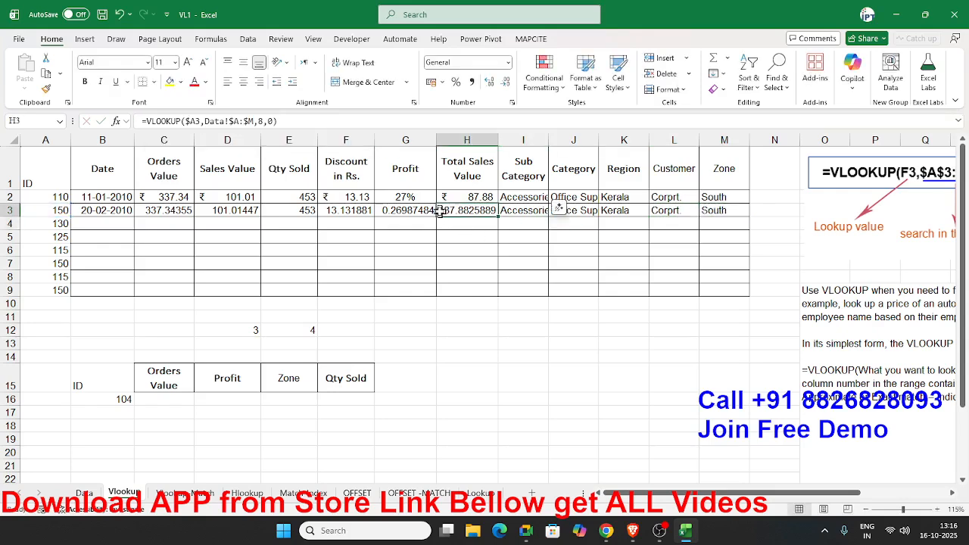
- Insert a blank row above the table's header row
{"action": "left_click", "coordinate": [7, 163]}
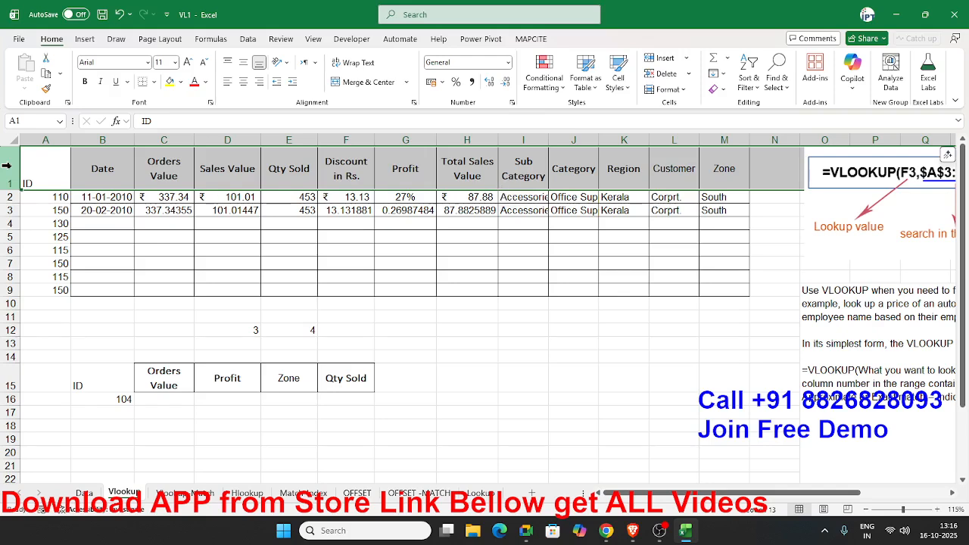
{"action": "key", "text": "ctrl+shift+plus"}
{"action": "key", "text": "Right"}
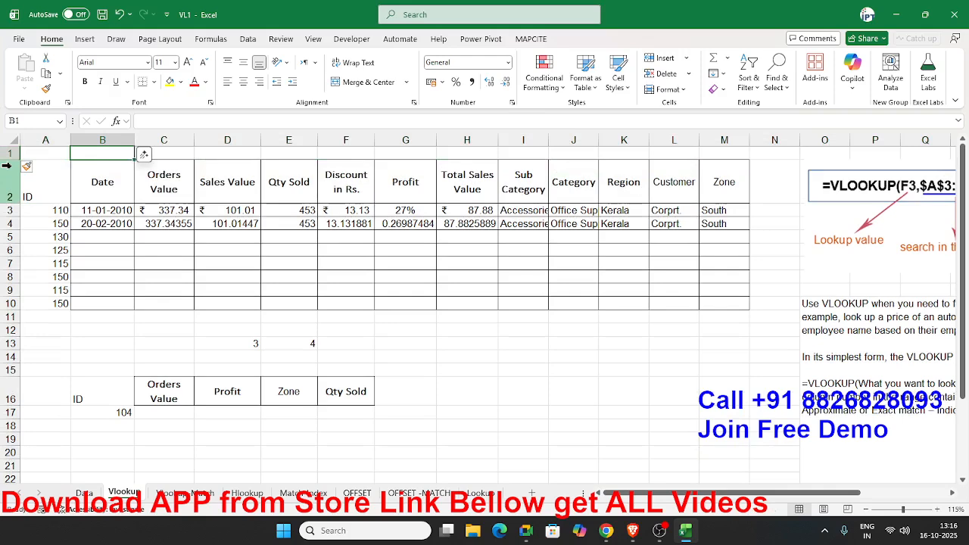
- Enter 2 in B1 above the Date header
{"action": "type", "text": "2"}
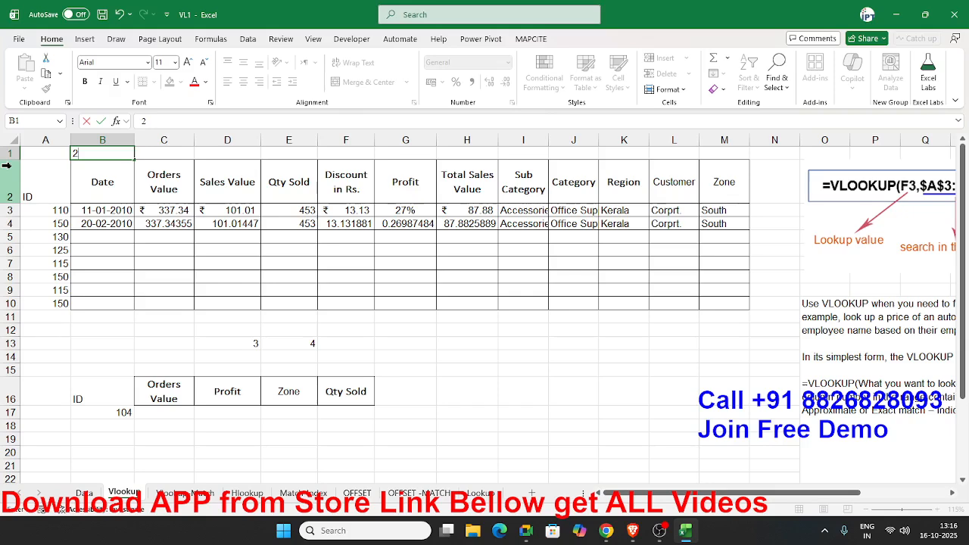
{"action": "key", "text": "Tab"}
{"action": "key", "text": "Left"}
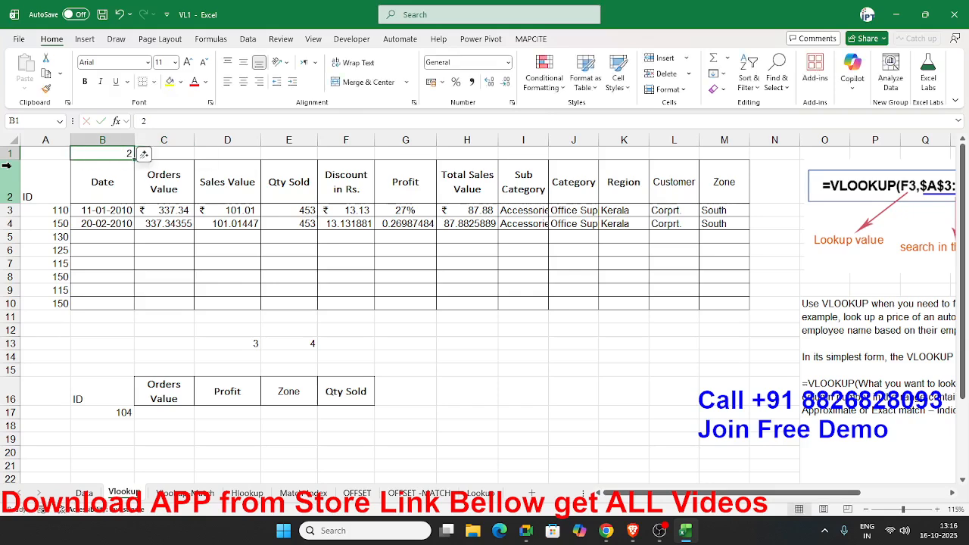
- Clear the value in B1 and enter =COLUMN(Data!B3) in B12 below the table
{"action": "key", "text": "Down"}
{"action": "key", "text": "Down"}
{"action": "key", "text": "Down"}
{"action": "key", "text": "Down"}
{"action": "key", "text": "Down"}
{"action": "key", "text": "Down"}
{"action": "key", "text": "Down"}
{"action": "key", "text": "Down"}
{"action": "key", "text": "Down"}
{"action": "key", "text": "Down"}
{"action": "key", "text": "Down"}
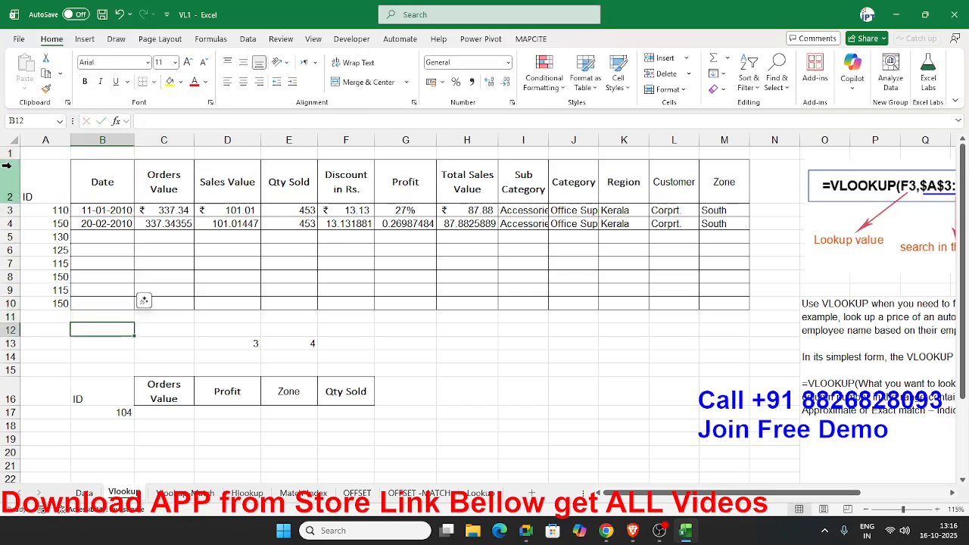
{"action": "type", "text": "=col"}
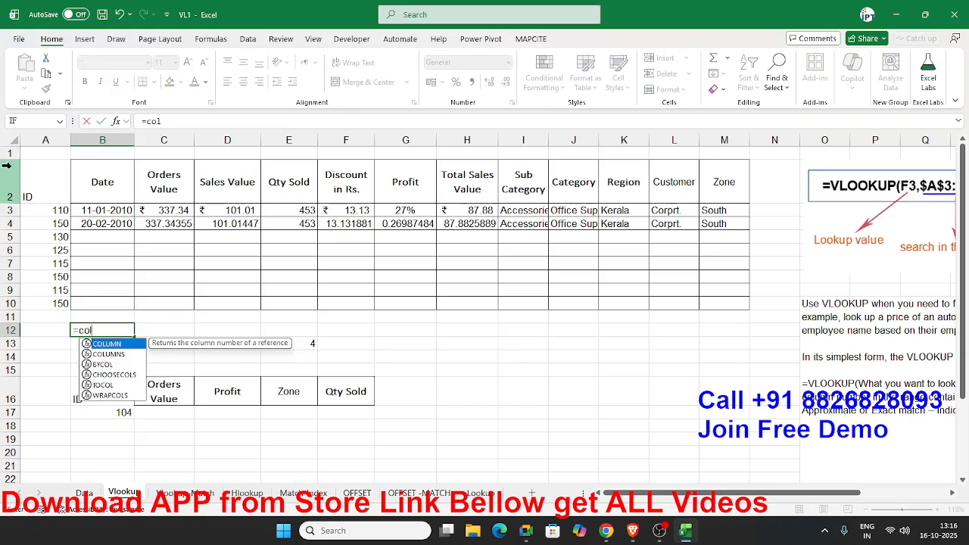
{"action": "key", "text": "Tab"}
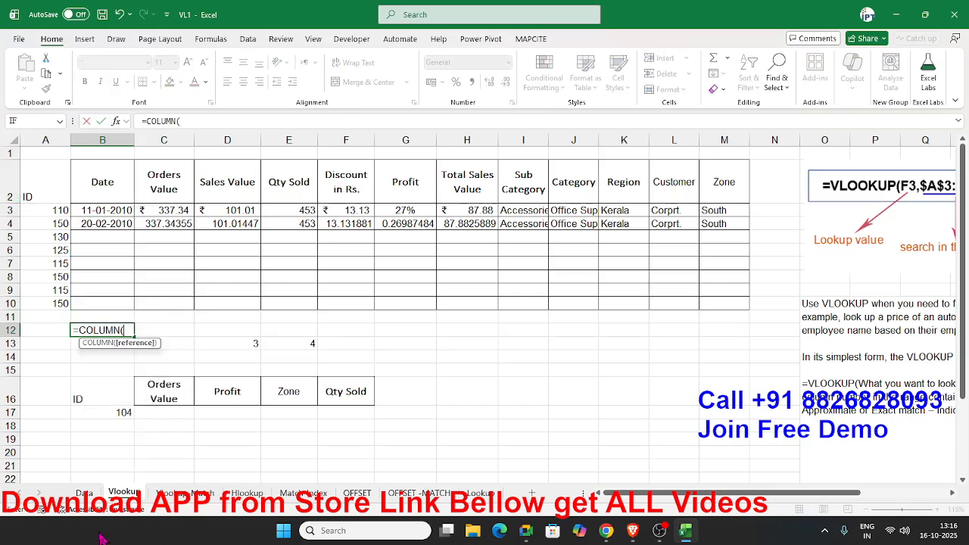
{"action": "left_click", "coordinate": [84, 493]}
{"action": "left_click", "coordinate": [114, 210]}
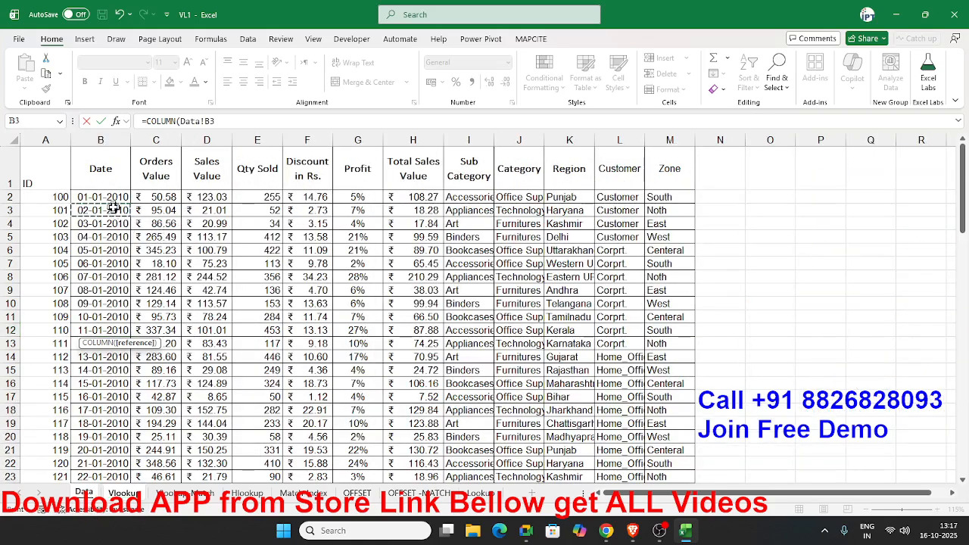
{"action": "key", "text": "Return"}
{"action": "key", "text": "Up"}
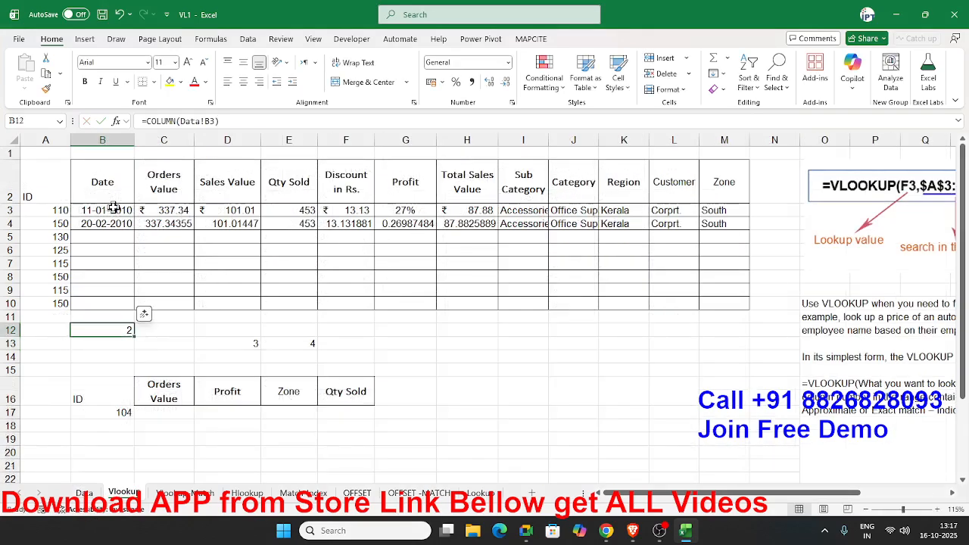
- Start a VLOOKUP formula in B5 with lookup value A5 and the Data sheet's columns A:M as table array
{"action": "key", "text": "Up"}
{"action": "key", "text": "Up"}
{"action": "key", "text": "Up"}
{"action": "key", "text": "Up"}
{"action": "key", "text": "Up"}
{"action": "key", "text": "Up"}
{"action": "key", "text": "Up"}
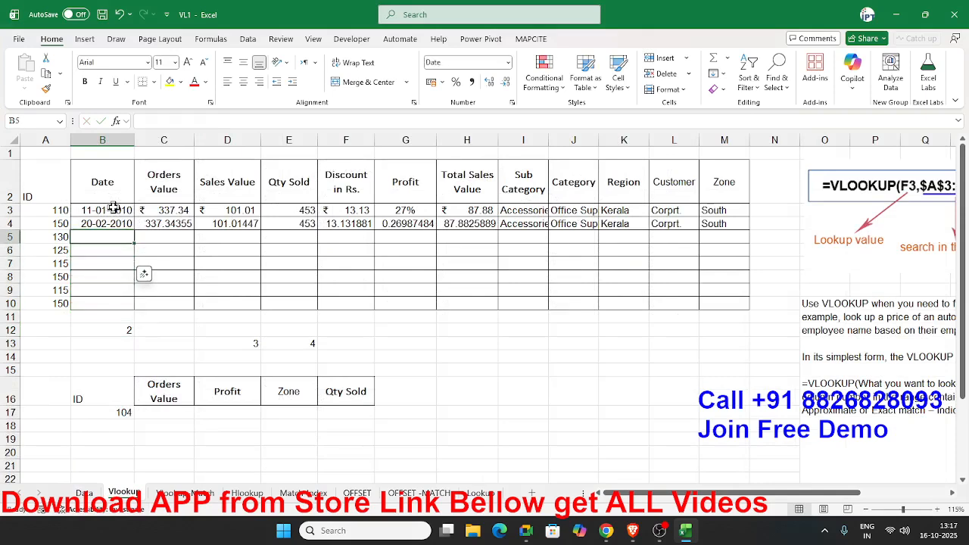
{"action": "type", "text": "=vl"}
{"action": "key", "text": "Tab"}
{"action": "key", "text": "Left"}
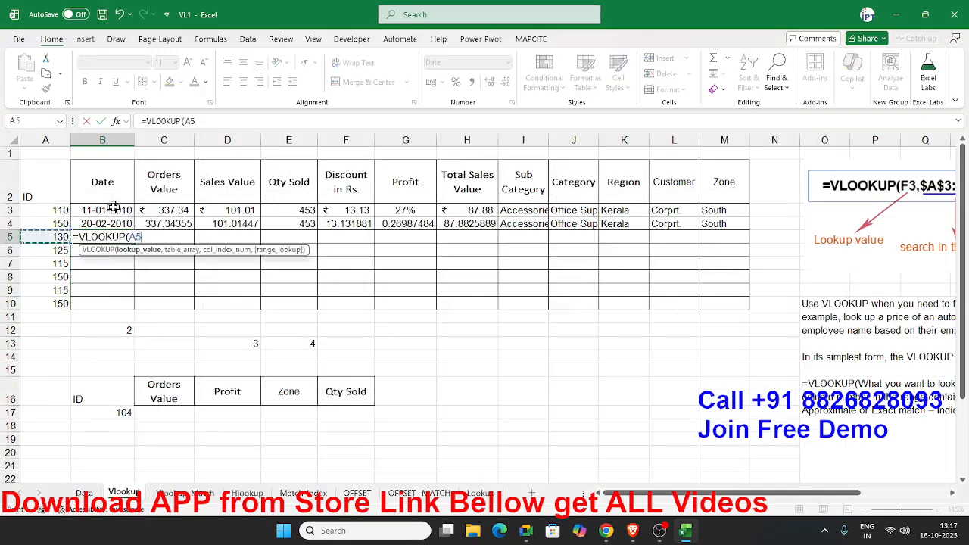
{"action": "type", "text": ","}
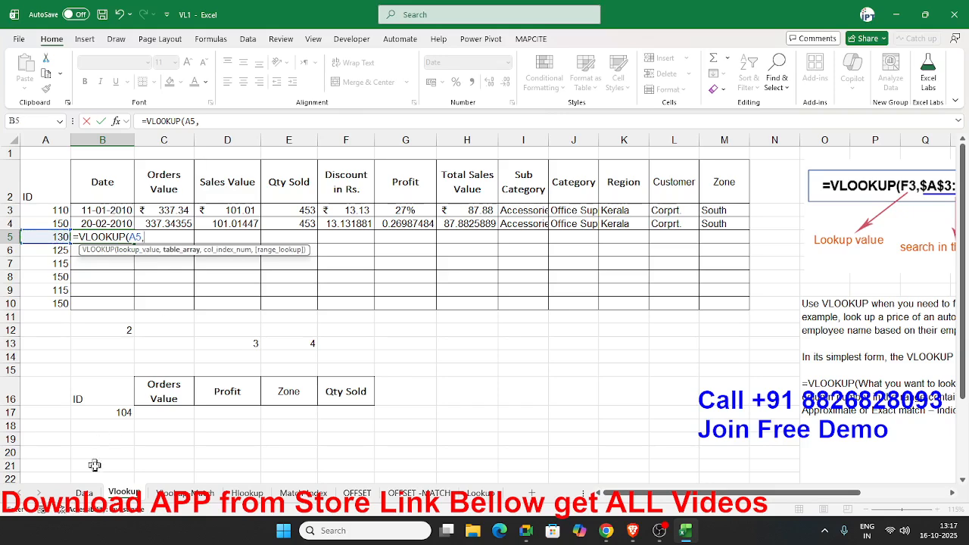
{"action": "left_click", "coordinate": [84, 499]}
{"action": "left_click_drag", "start_coordinate": [46, 140], "coordinate": [648, 138]}
{"action": "type", "text": ","}
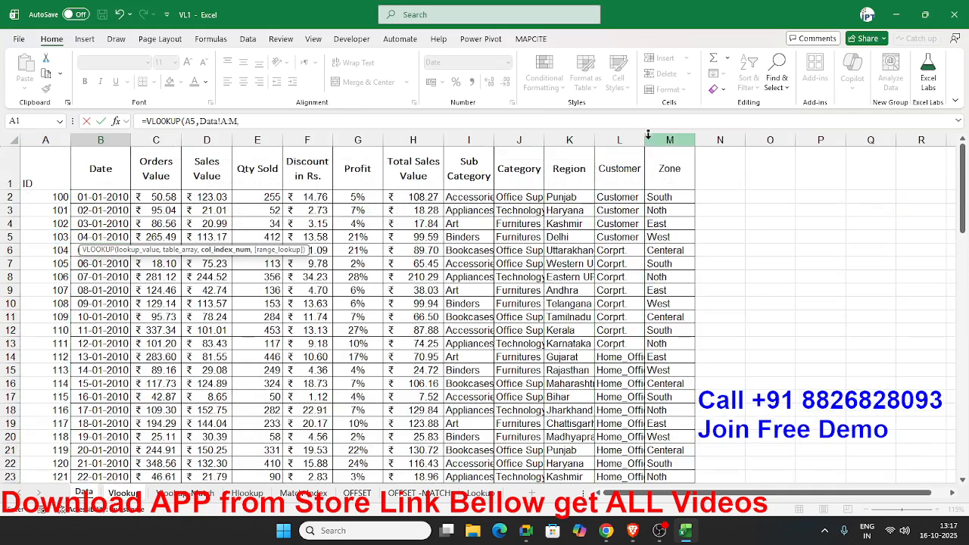
- Supply COLUMN(Data!B1) as the B5 formula's column index and 0 for an exact match
{"action": "type", "text": "col"}
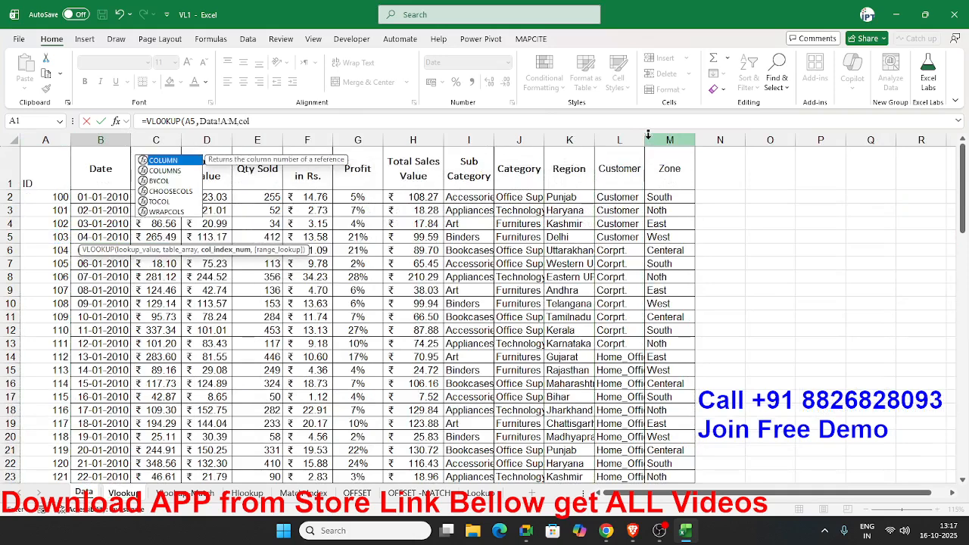
{"action": "key", "text": "Tab"}
{"action": "left_click", "coordinate": [92, 179]}
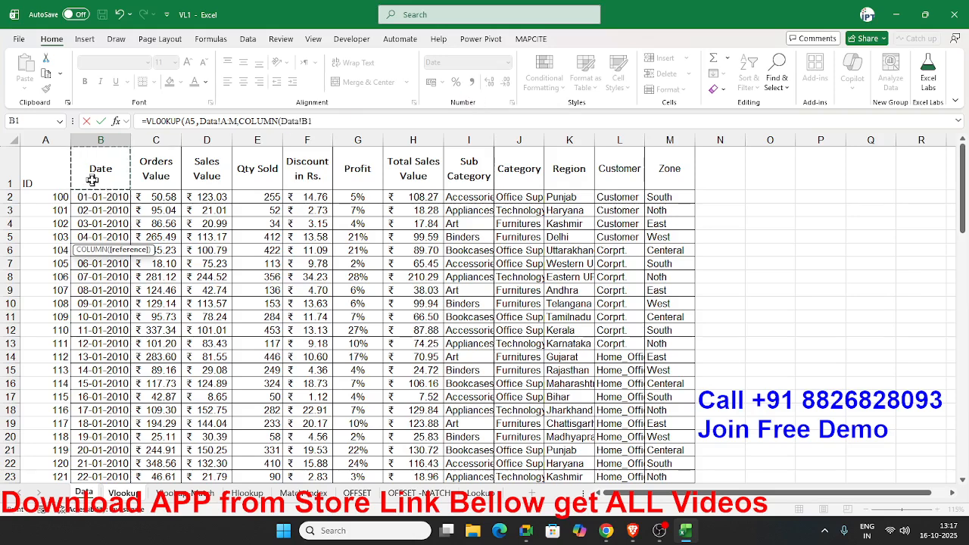
{"action": "type", "text": "),0)"}
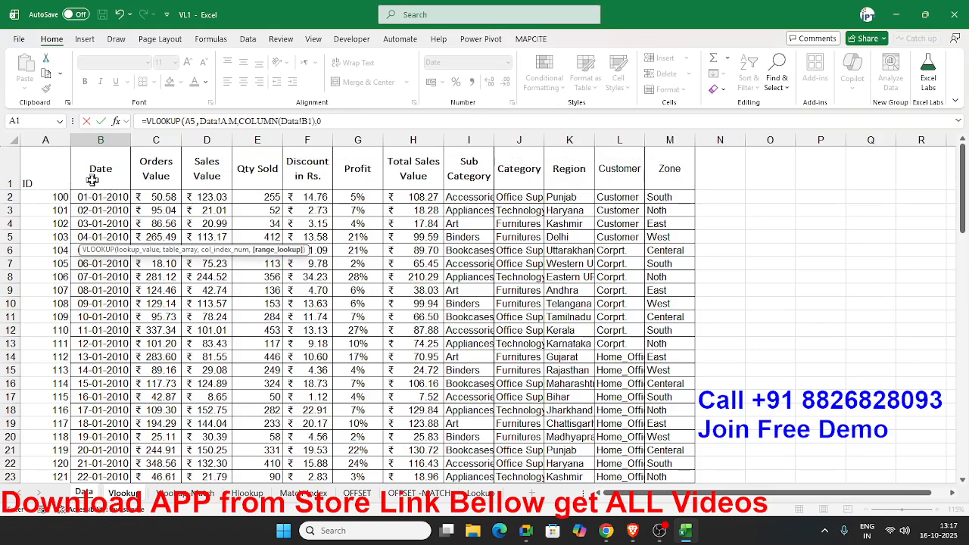
- Lock the B5 formula's references as $A5 and Data!$A:$M, and commit it
{"action": "left_click", "coordinate": [190, 123]}
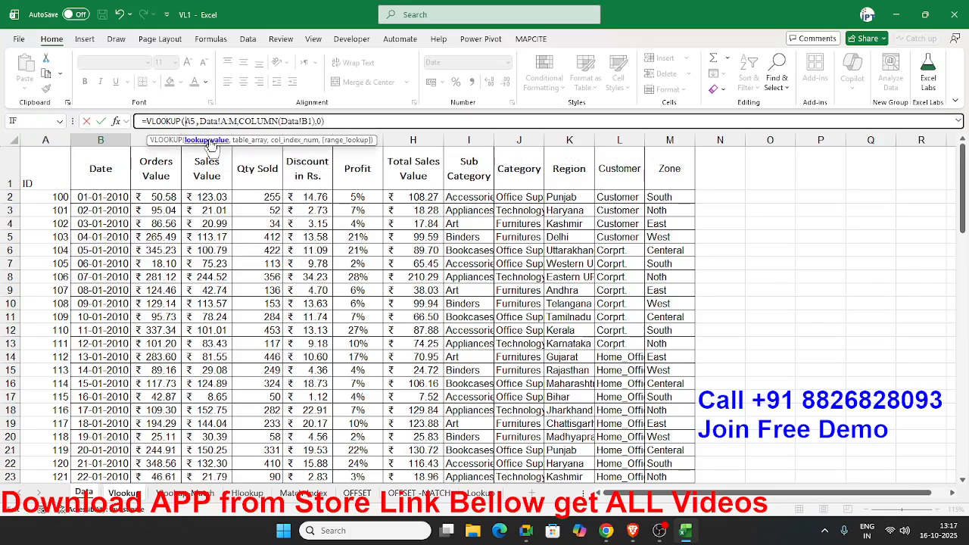
{"action": "type", "text": "$"}
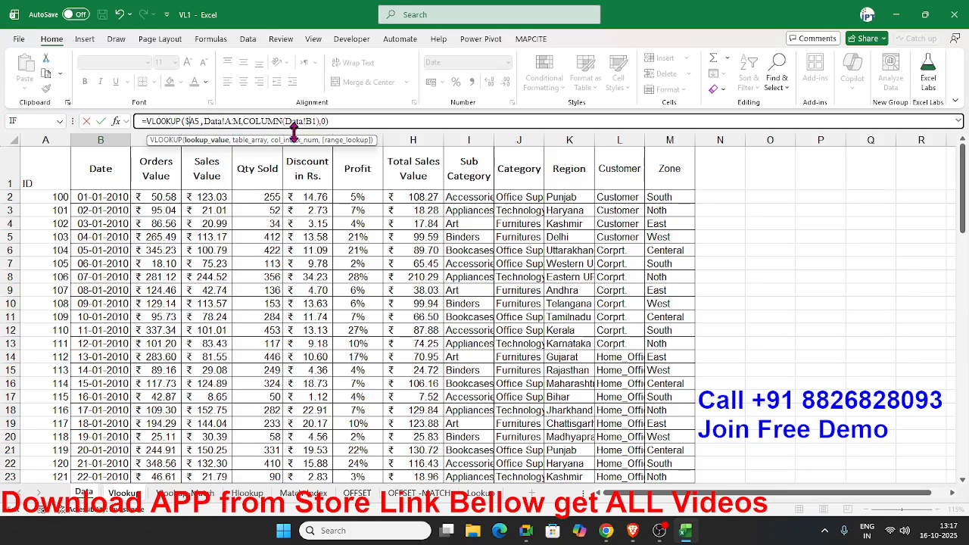
{"action": "left_click", "coordinate": [236, 121]}
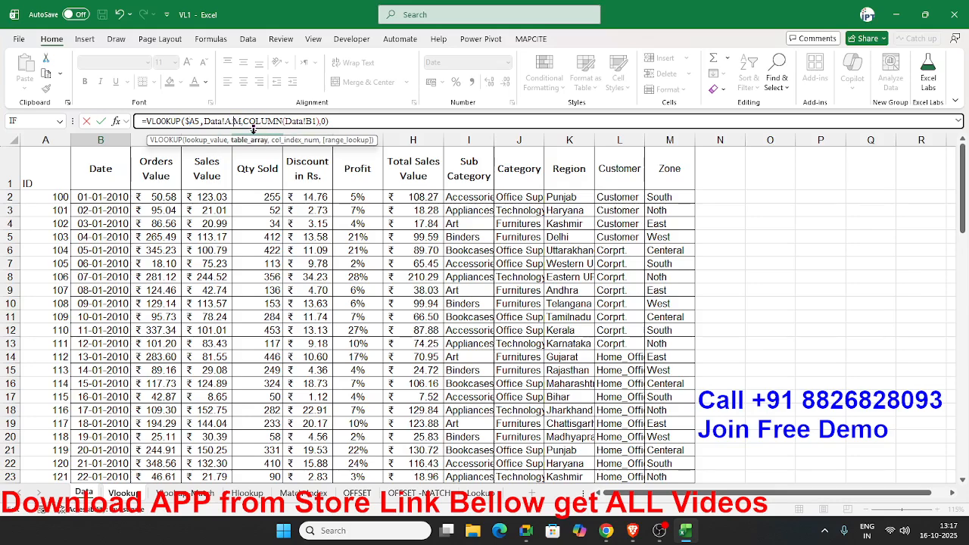
{"action": "key", "text": "F4"}
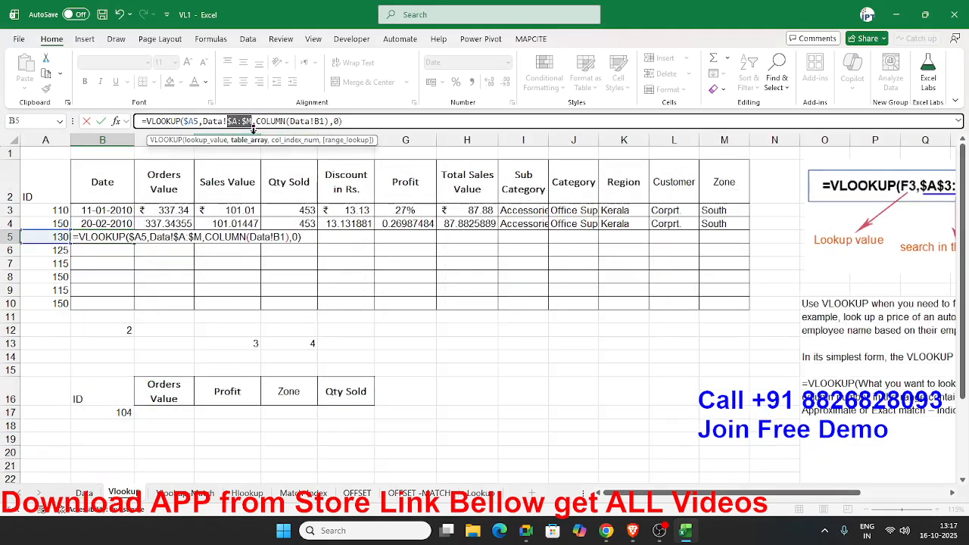
{"action": "key", "text": "Return"}
- Fill the B5 formula across row 5 through column M, and apply General number format to C5:M5
{"action": "left_click", "coordinate": [97, 236]}
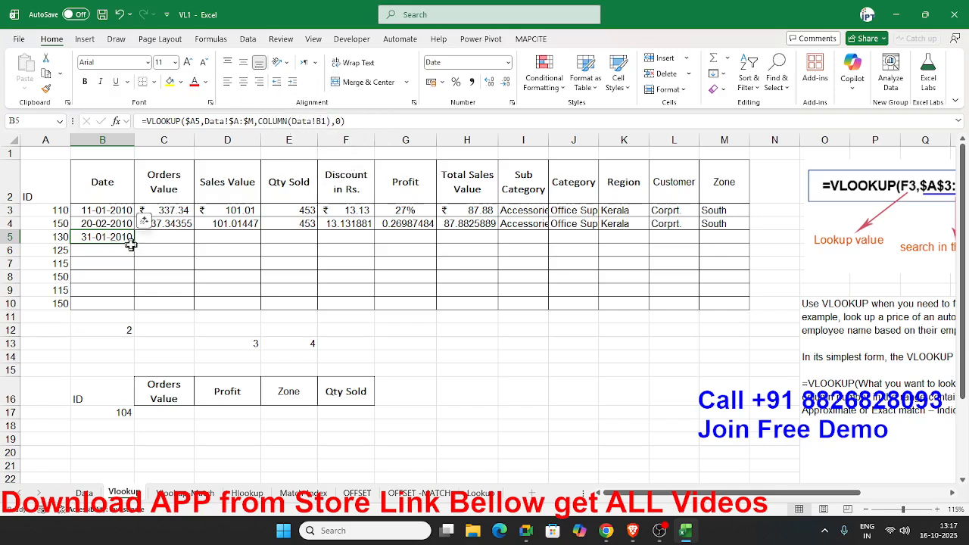
{"action": "left_click_drag", "start_coordinate": [134, 241], "coordinate": [726, 225]}
{"action": "left_click_drag", "start_coordinate": [186, 238], "coordinate": [707, 241]}
{"action": "key", "text": "ctrl+shift+grave"}
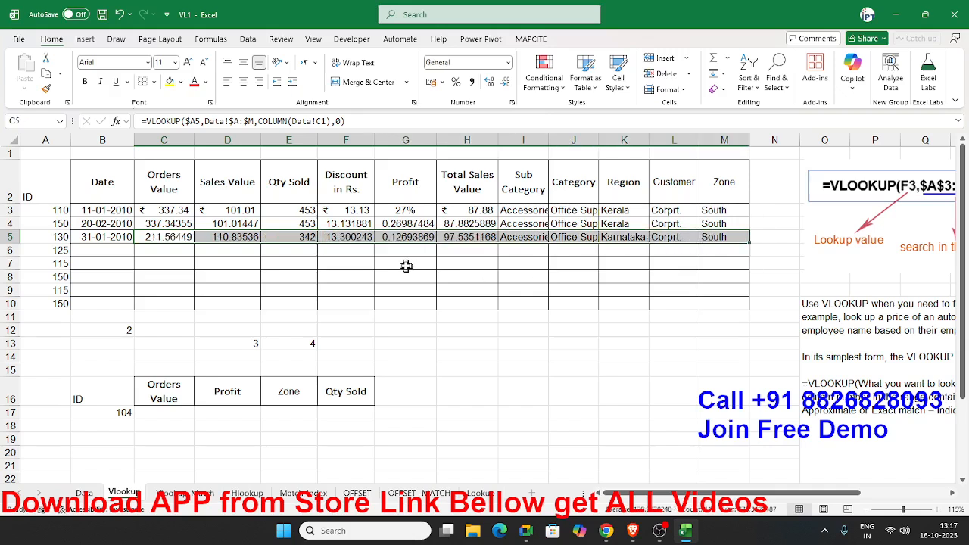
- Examine the VLOOKUP formulas in row 5 and compare the header order on the Vlookup and Data sheets
{"action": "left_click", "coordinate": [460, 236]}
{"action": "left_click", "coordinate": [520, 237]}
{"action": "left_click", "coordinate": [614, 240]}
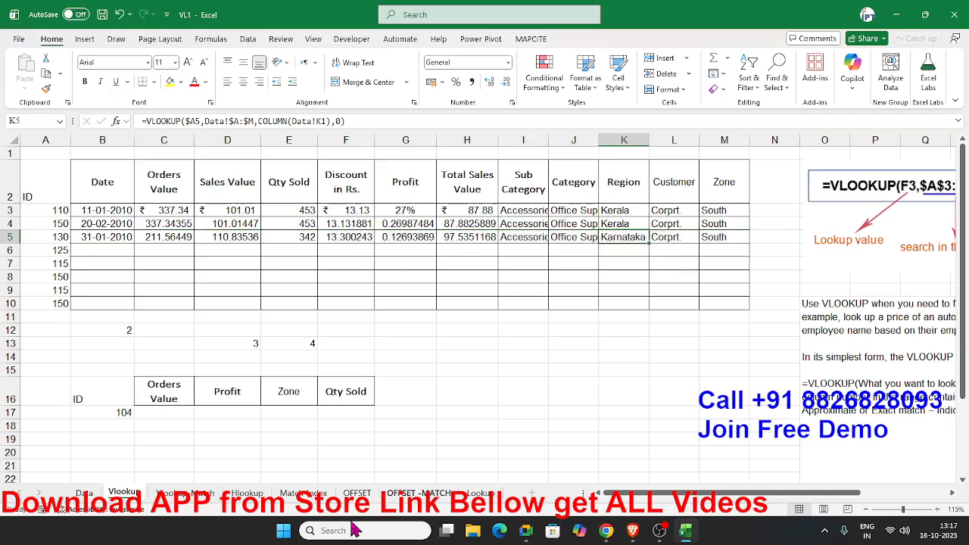
{"action": "left_click", "coordinate": [82, 493]}
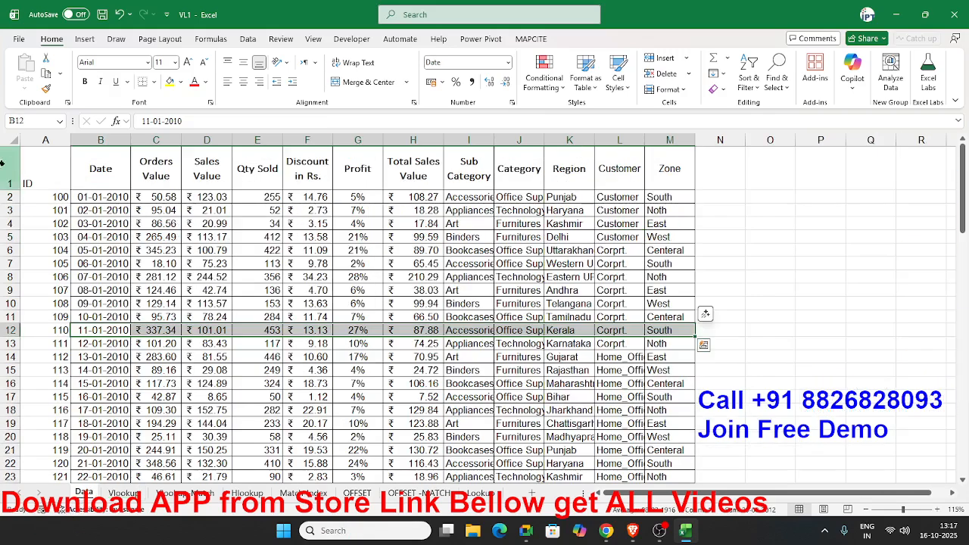
{"action": "left_click", "coordinate": [35, 161]}
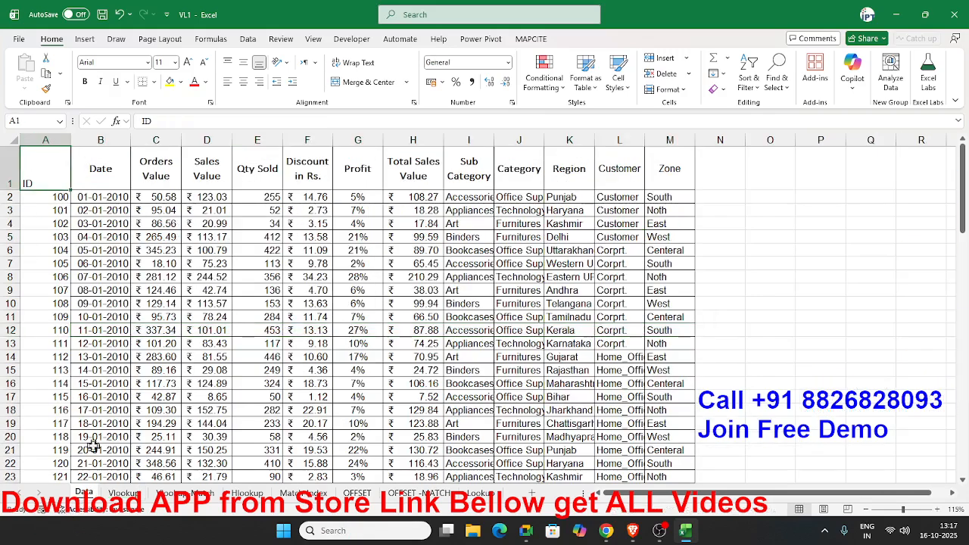
{"action": "left_click", "coordinate": [121, 493]}
{"action": "left_click_drag", "start_coordinate": [47, 191], "coordinate": [733, 173]}
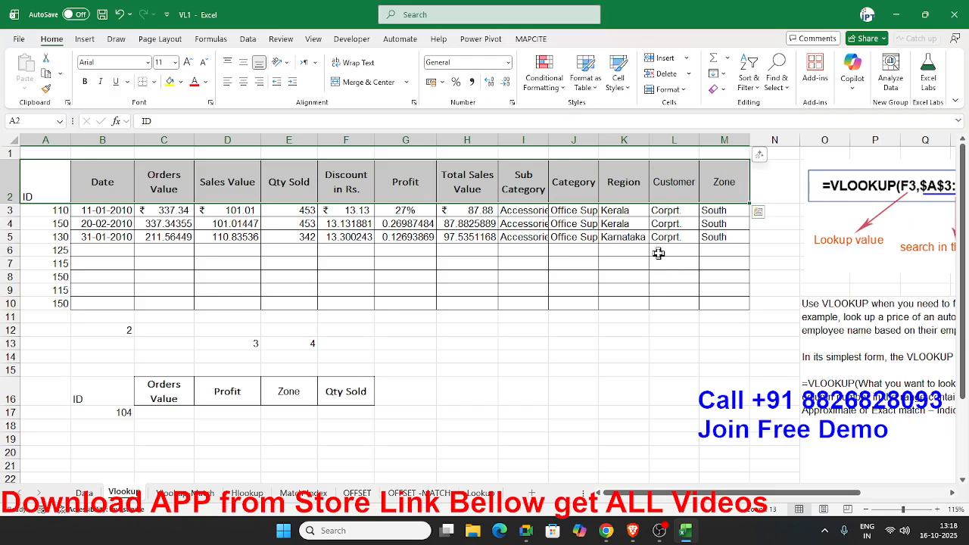
{"action": "left_click", "coordinate": [719, 278]}
{"action": "left_click", "coordinate": [125, 237]}
{"action": "left_click", "coordinate": [157, 237]}
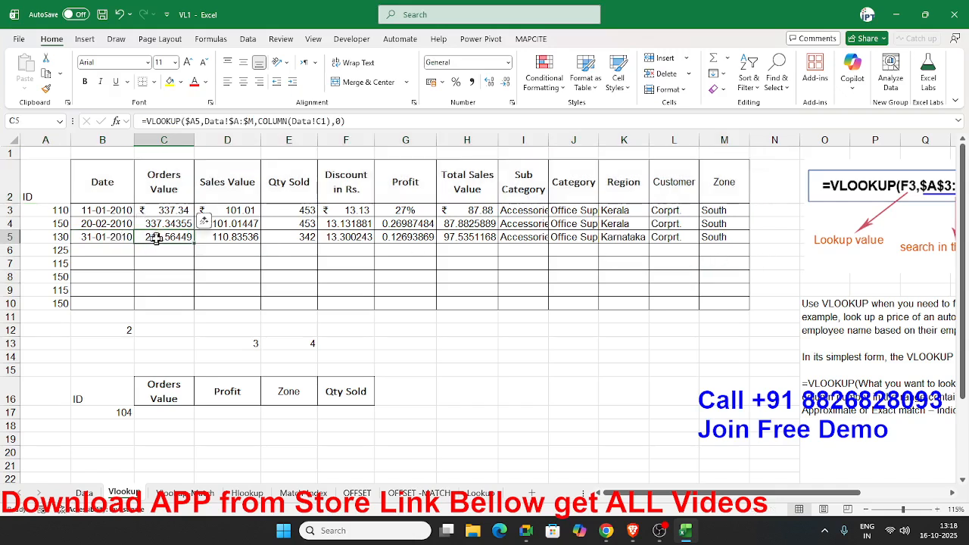
{"action": "left_click", "coordinate": [122, 254]}
{"action": "left_click", "coordinate": [113, 238]}
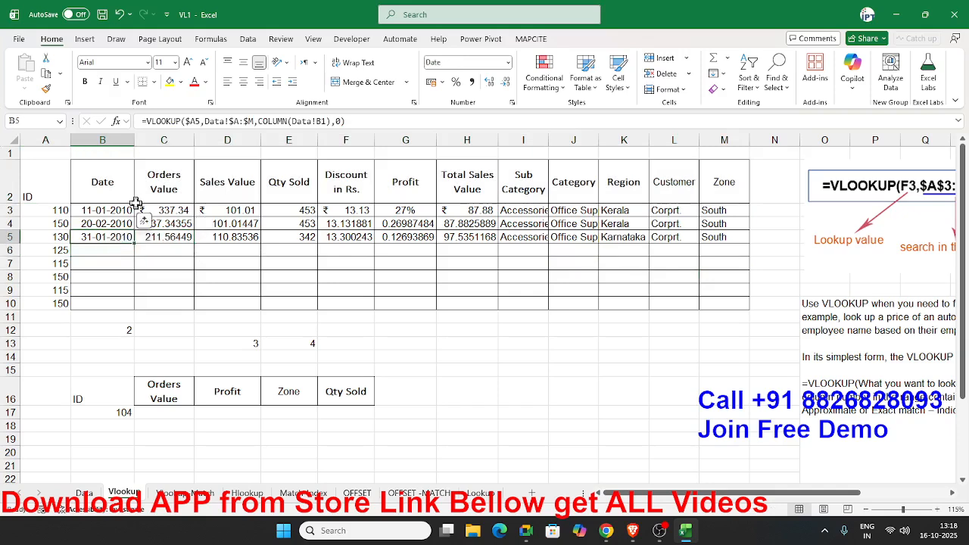
{"action": "left_click_drag", "start_coordinate": [60, 191], "coordinate": [674, 184]}
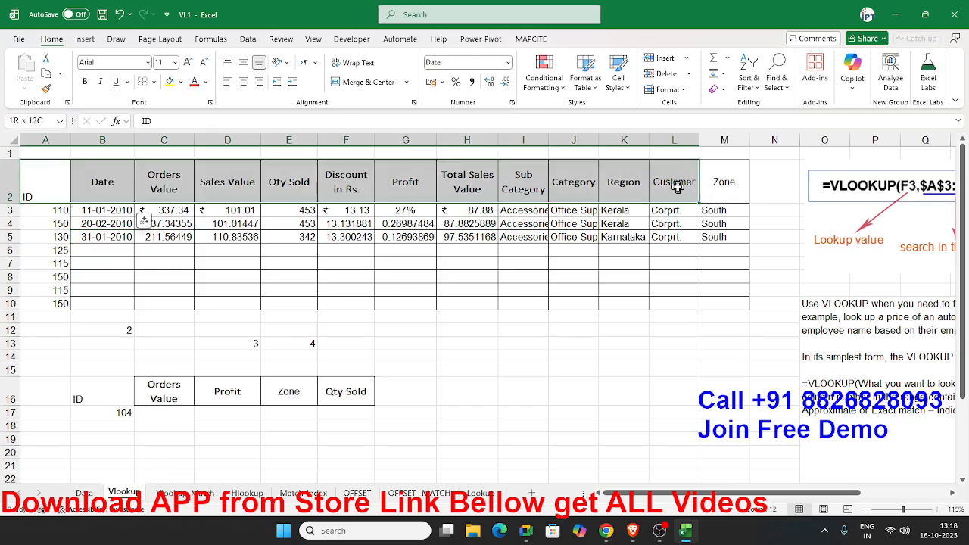
{"action": "left_click", "coordinate": [81, 495]}
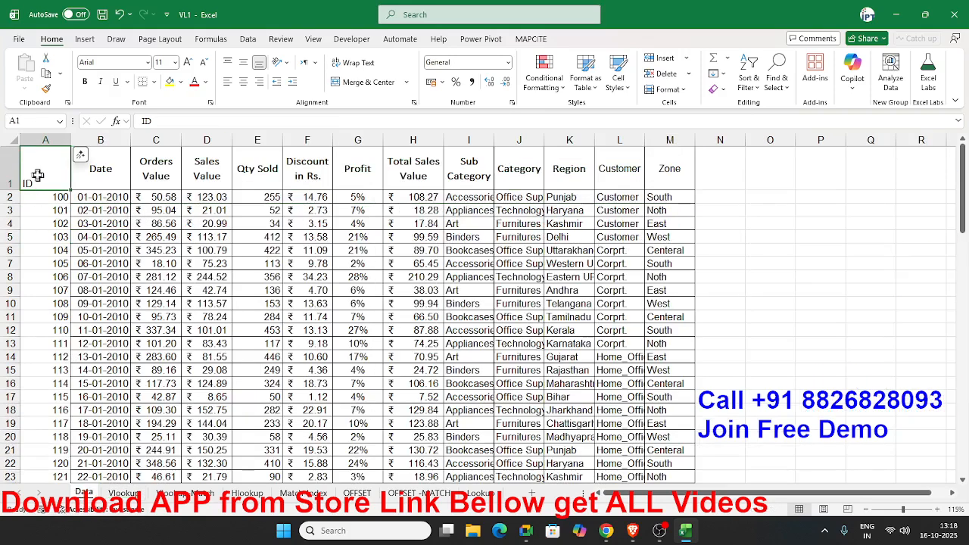
{"action": "left_click_drag", "start_coordinate": [37, 177], "coordinate": [687, 177]}
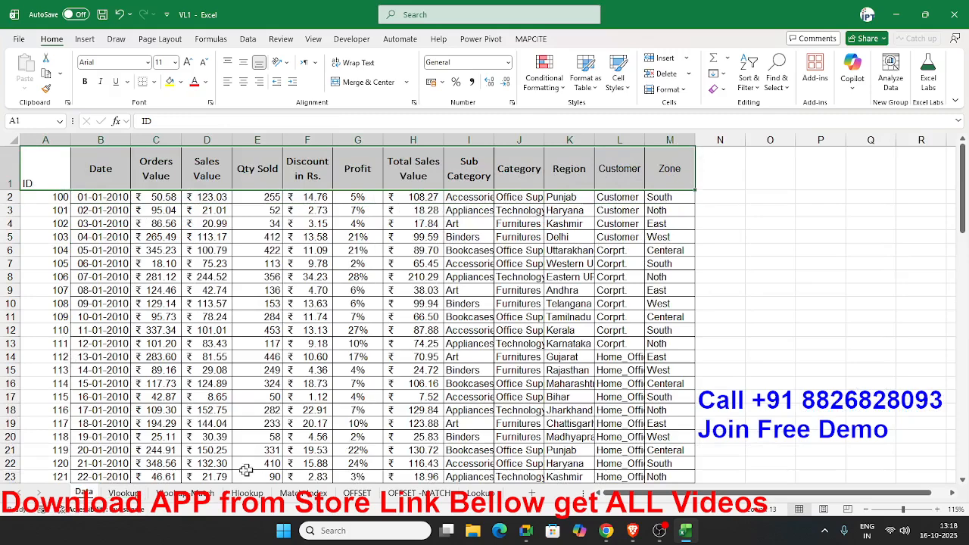
{"action": "left_click", "coordinate": [133, 496]}
{"action": "key", "text": "ctrl+v"}
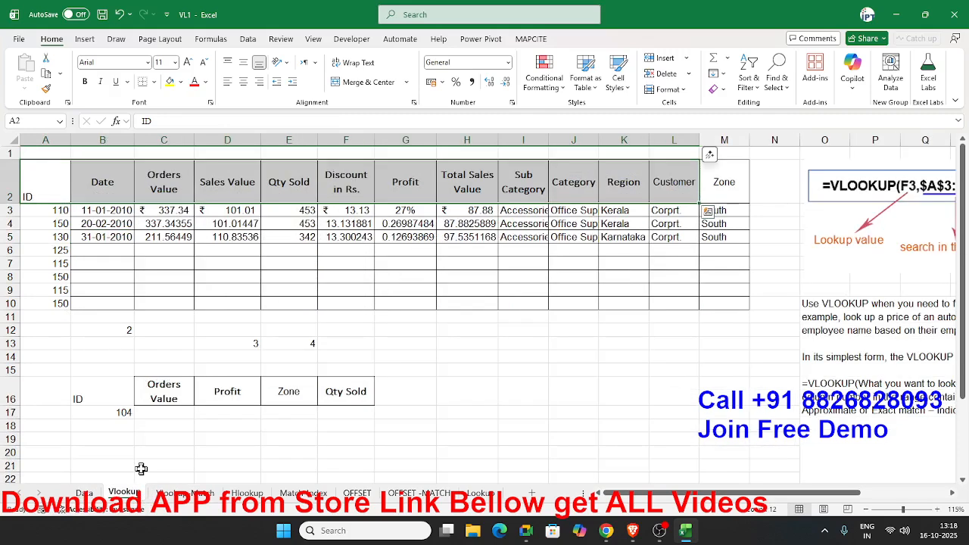
{"action": "left_click", "coordinate": [177, 330]}
- Enter 2 in B1 and 3 in C1, and fill the number series across to 13 in M1
{"action": "left_click", "coordinate": [110, 156]}
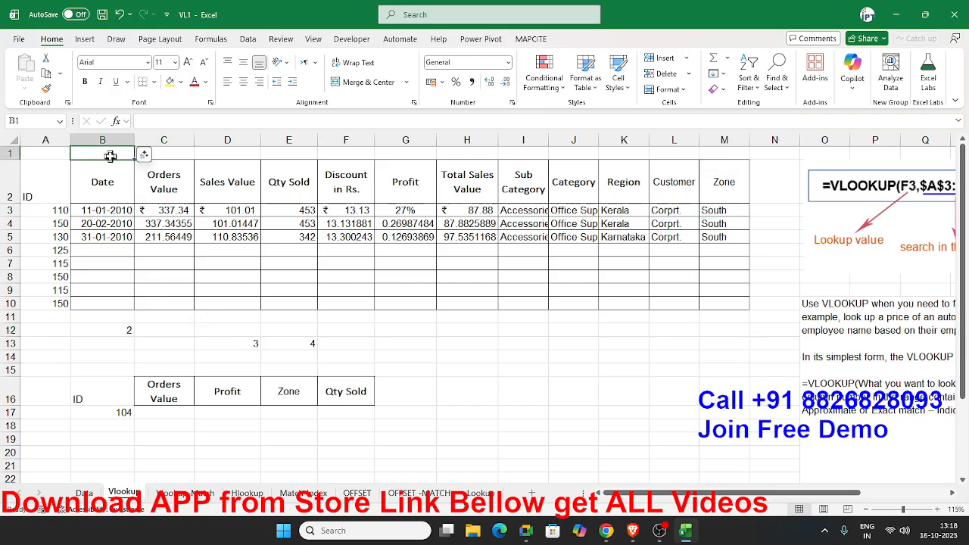
{"action": "type", "text": "2"}
{"action": "key", "text": "Tab"}
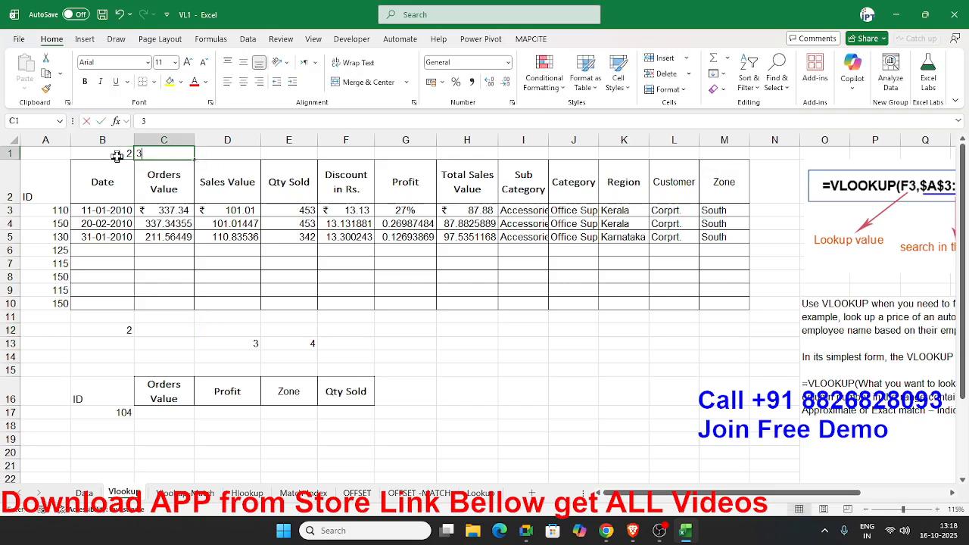
{"action": "type", "text": "3"}
{"action": "key", "text": "Tab"}
{"action": "left_click_drag", "start_coordinate": [78, 157], "coordinate": [729, 182]}
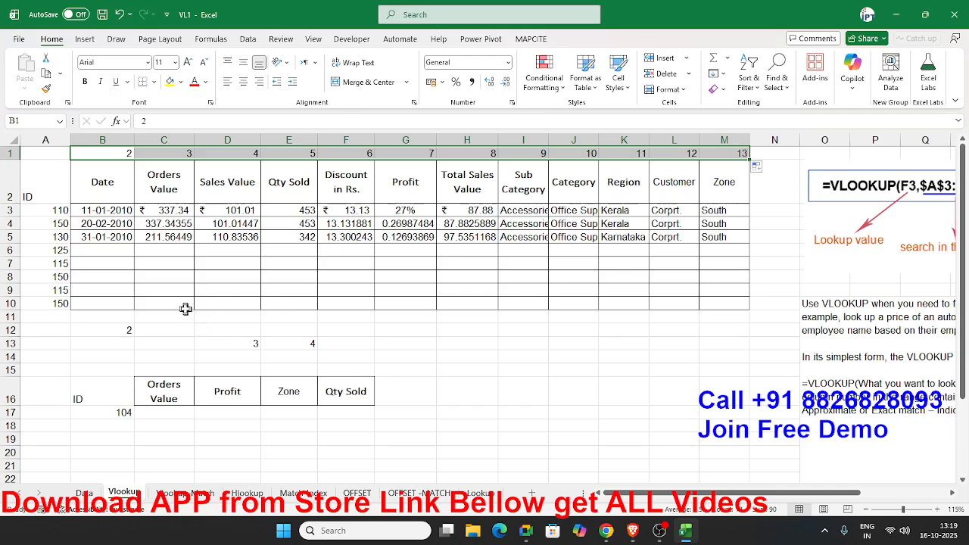
- Enter a VLOOKUP in B6 that finds A6 in Data!A:M, with B1 as the column index and 0 for exact match
{"action": "double_click", "coordinate": [114, 251]}
{"action": "type", "text": "=vl"}
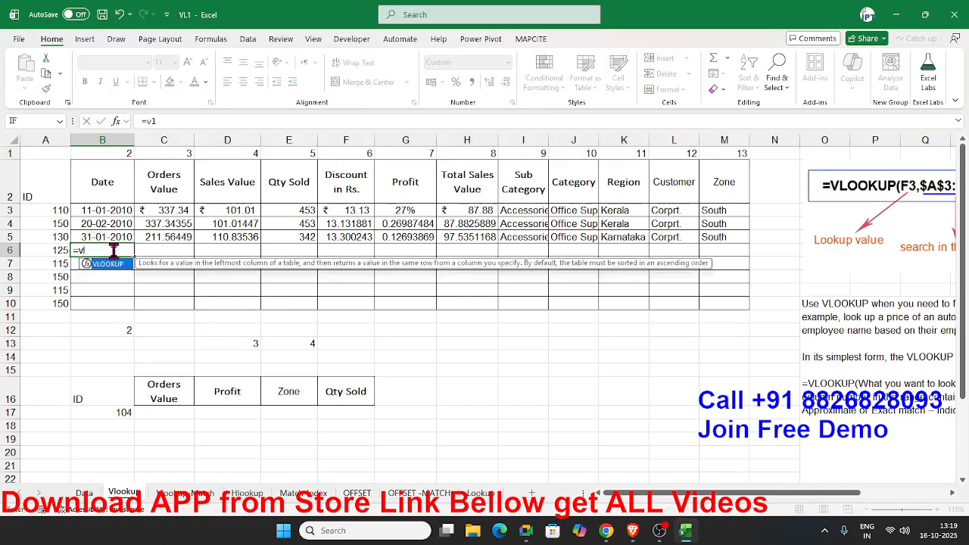
{"action": "key", "text": "Tab"}
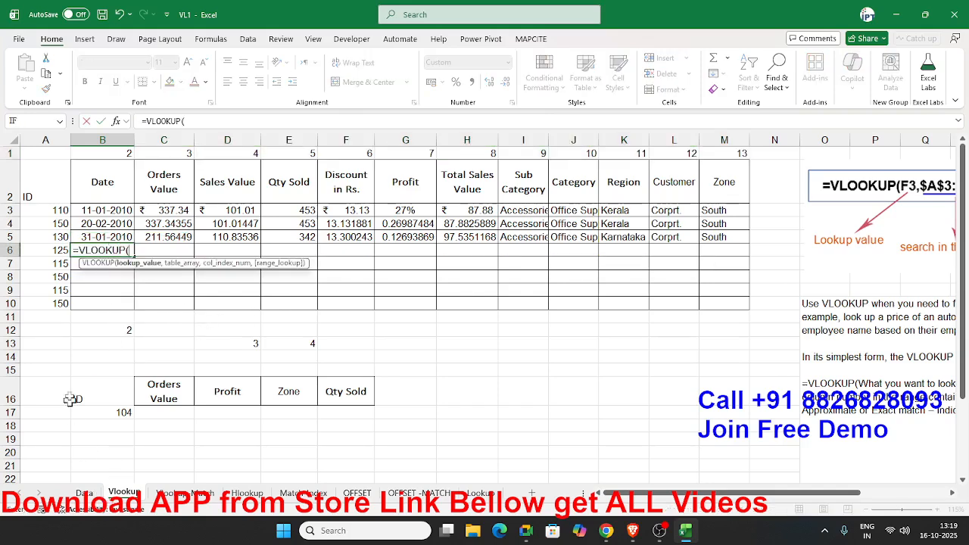
{"action": "left_click", "coordinate": [51, 252]}
{"action": "type", "text": ","}
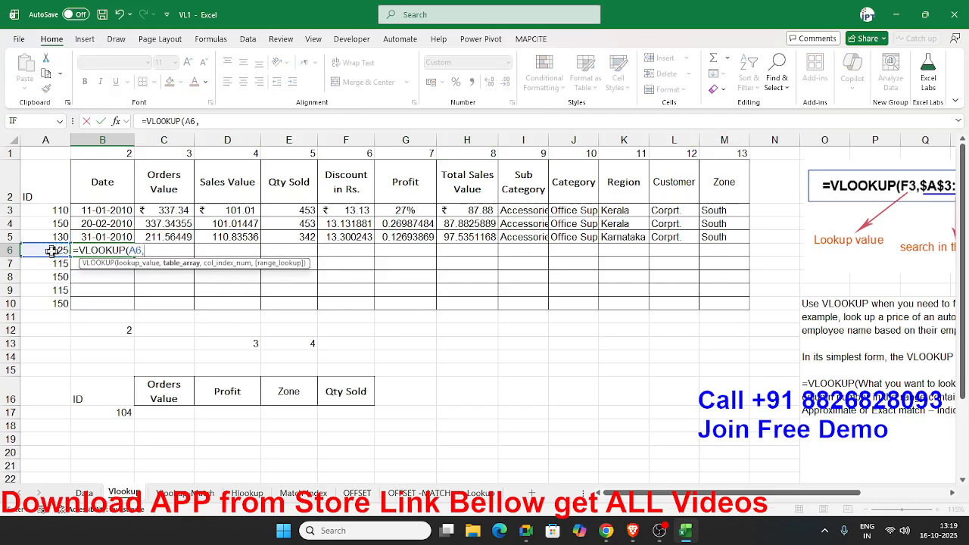
{"action": "left_click", "coordinate": [84, 493]}
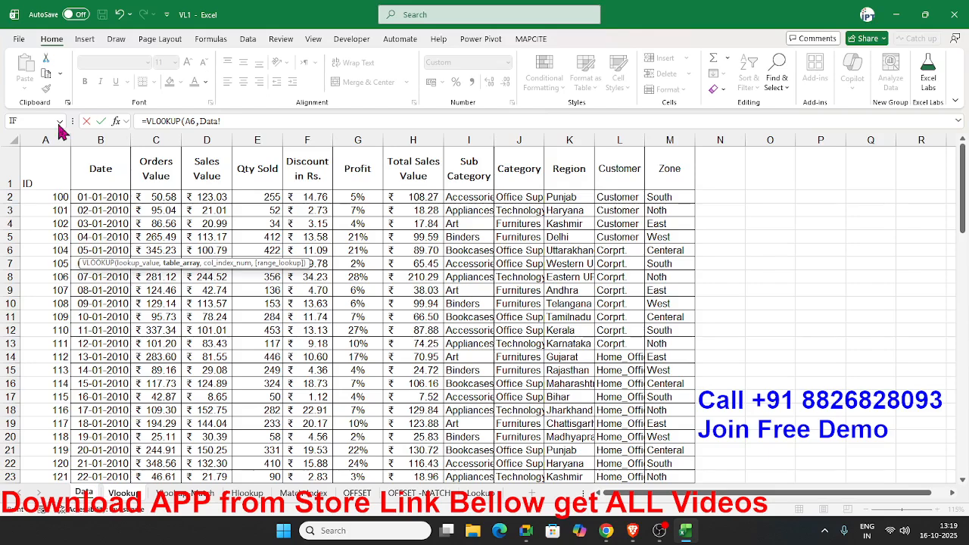
{"action": "left_click_drag", "start_coordinate": [45, 140], "coordinate": [653, 154]}
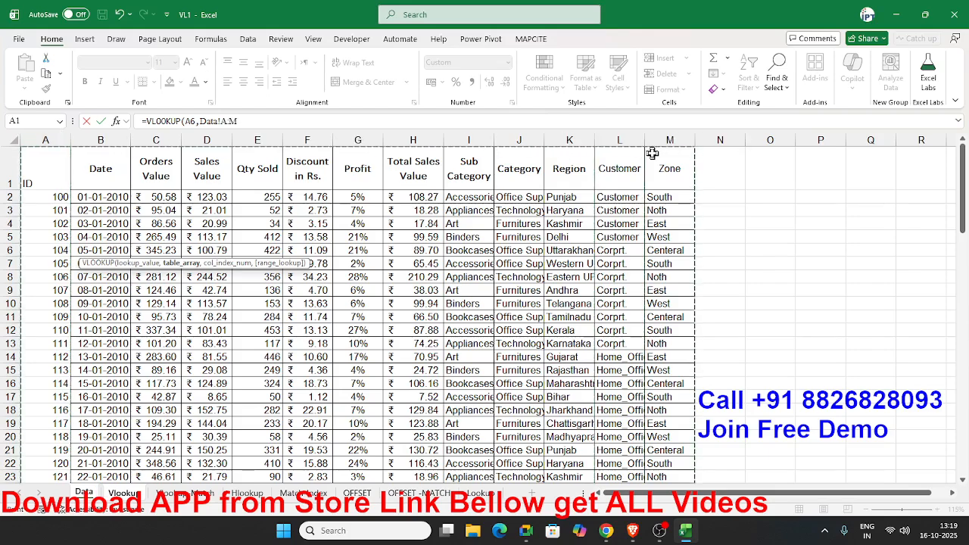
{"action": "type", "text": ","}
{"action": "left_click", "coordinate": [125, 493]}
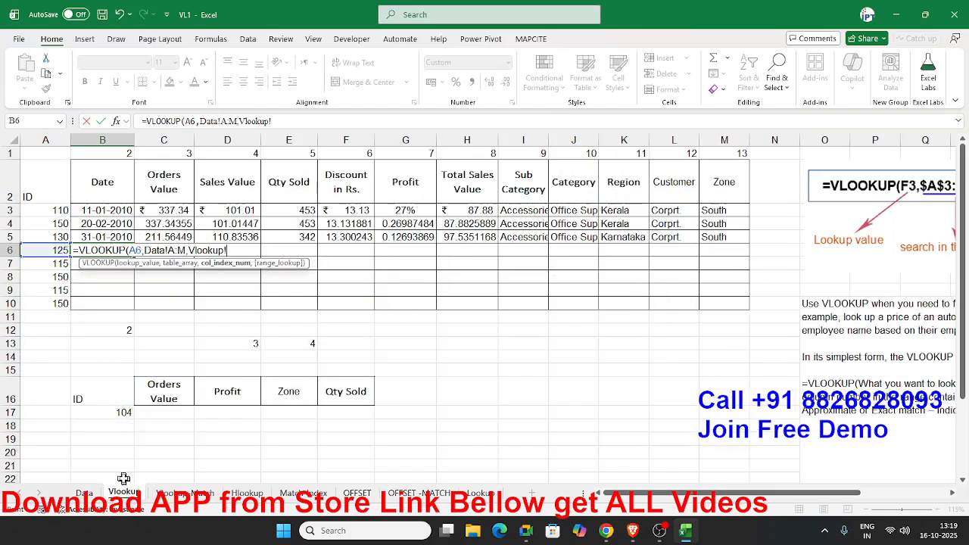
{"action": "left_click", "coordinate": [129, 153]}
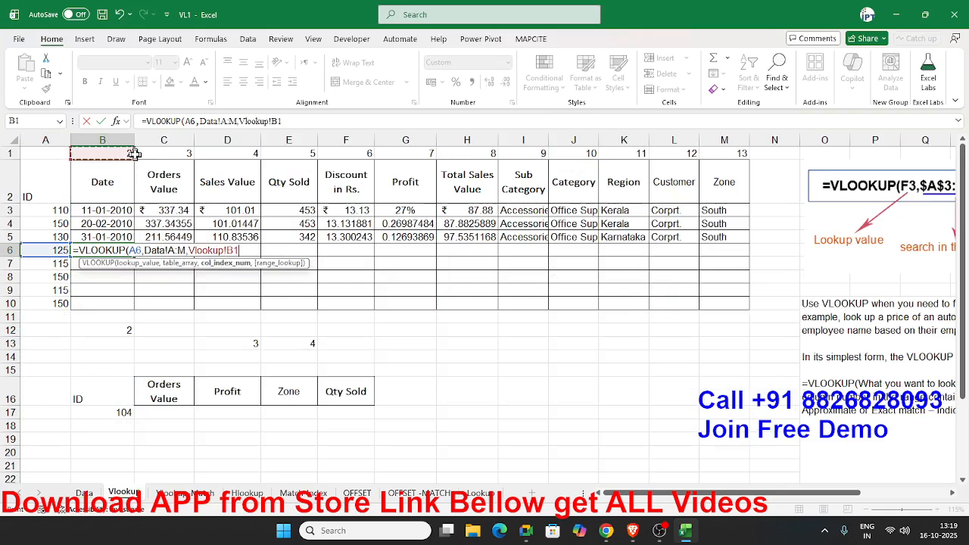
{"action": "type", "text": ","}
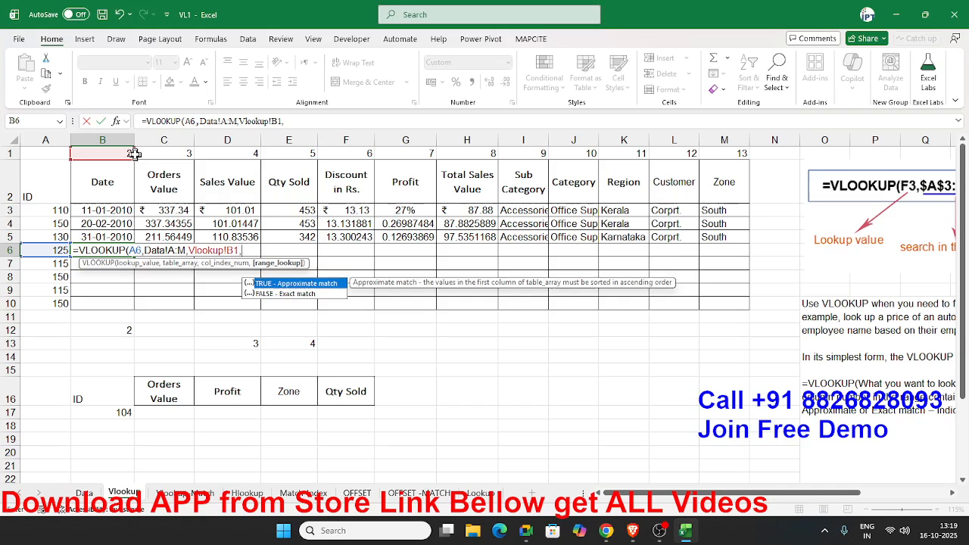
{"action": "type", "text": "0"}
{"action": "key", "text": "ctrl+Return"}
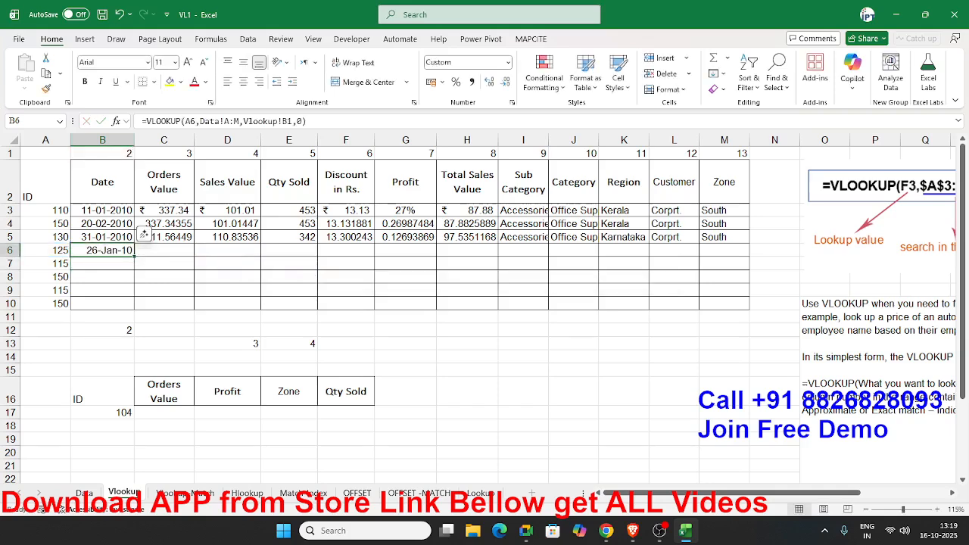
- Lock the B6 formula's references as $A6, Data!$A:$M and B$1, and commit it
{"action": "left_click", "coordinate": [189, 121]}
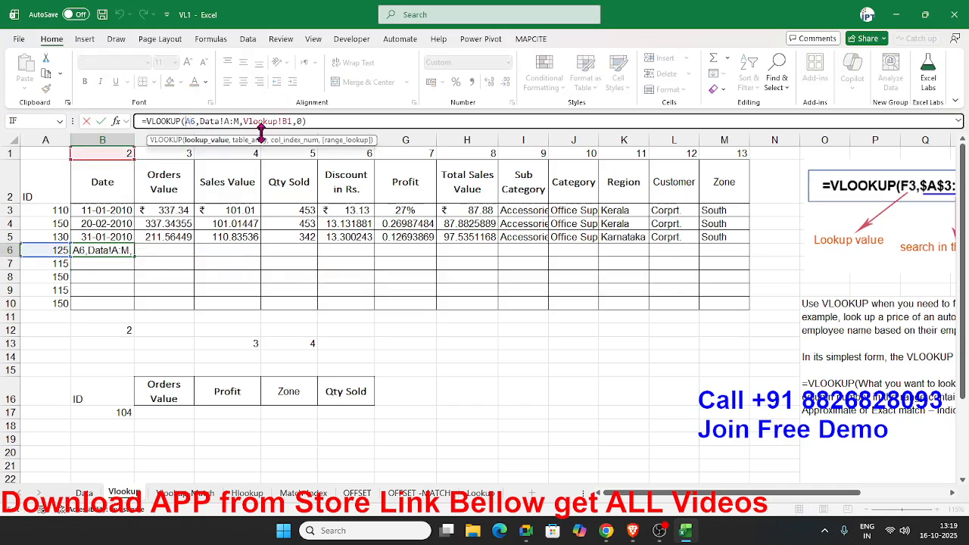
{"action": "type", "text": "$"}
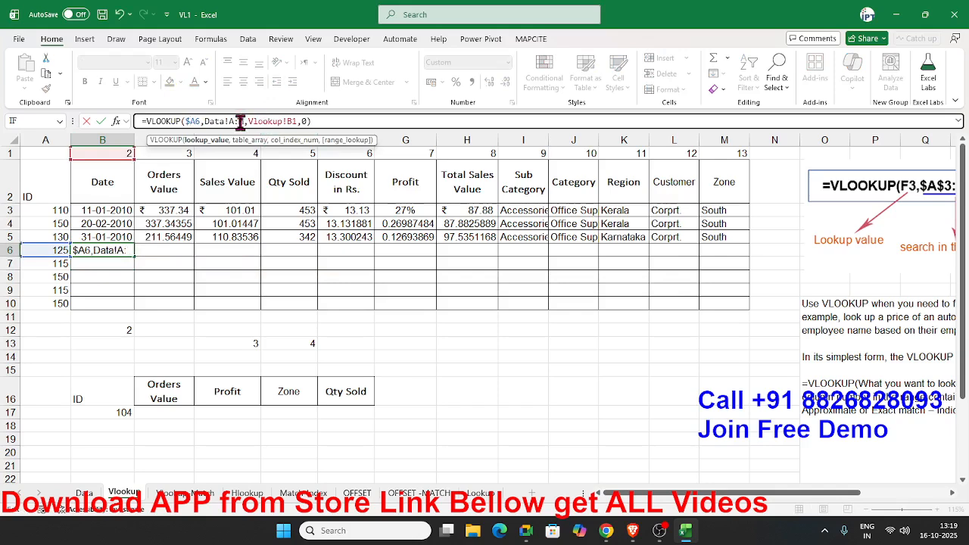
{"action": "left_click", "coordinate": [239, 121]}
{"action": "key", "text": "F4"}
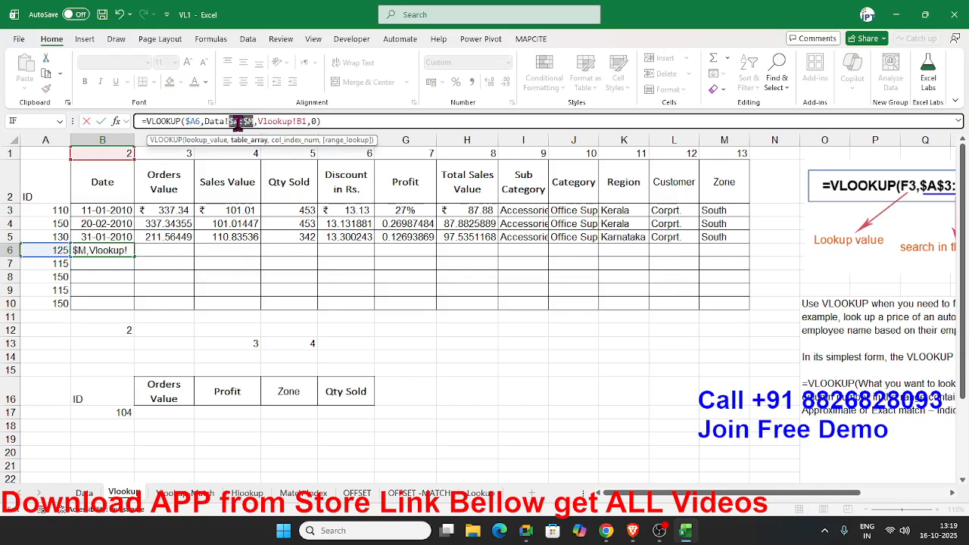
{"action": "left_click", "coordinate": [338, 125]}
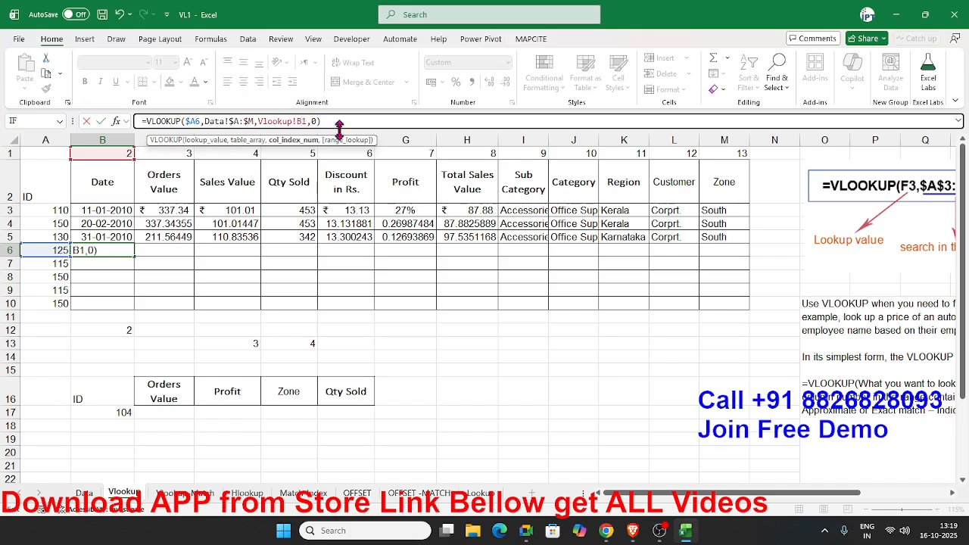
{"action": "type", "text": "$"}
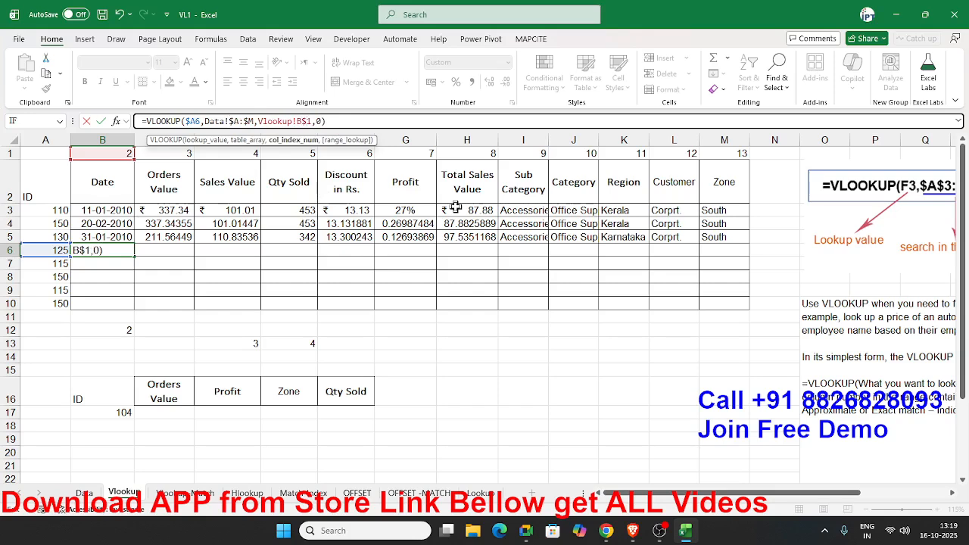
{"action": "key", "text": "Return"}
{"action": "key", "text": "Up"}
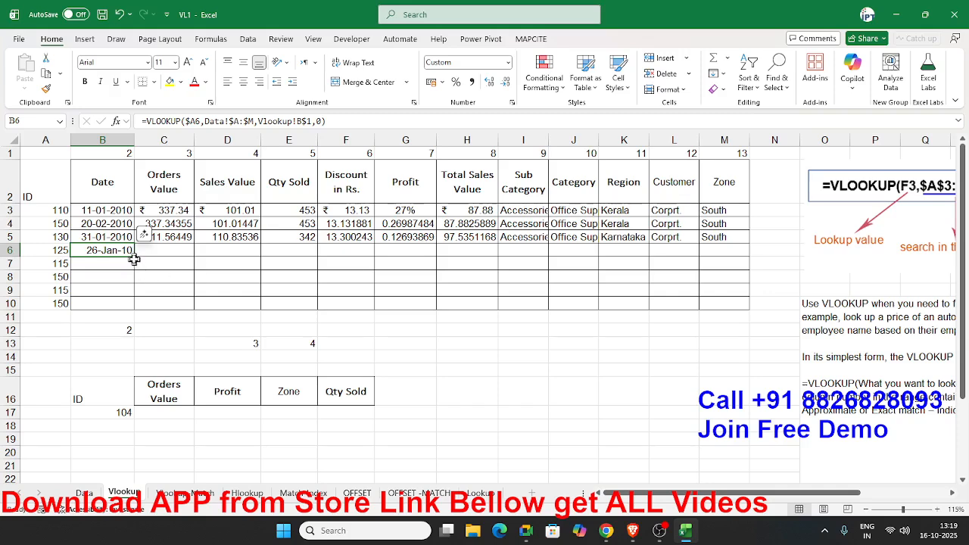
- Fill the B6 formula across row 6 through column M, and apply General number format to C6:H6
{"action": "left_click_drag", "start_coordinate": [133, 257], "coordinate": [748, 254]}
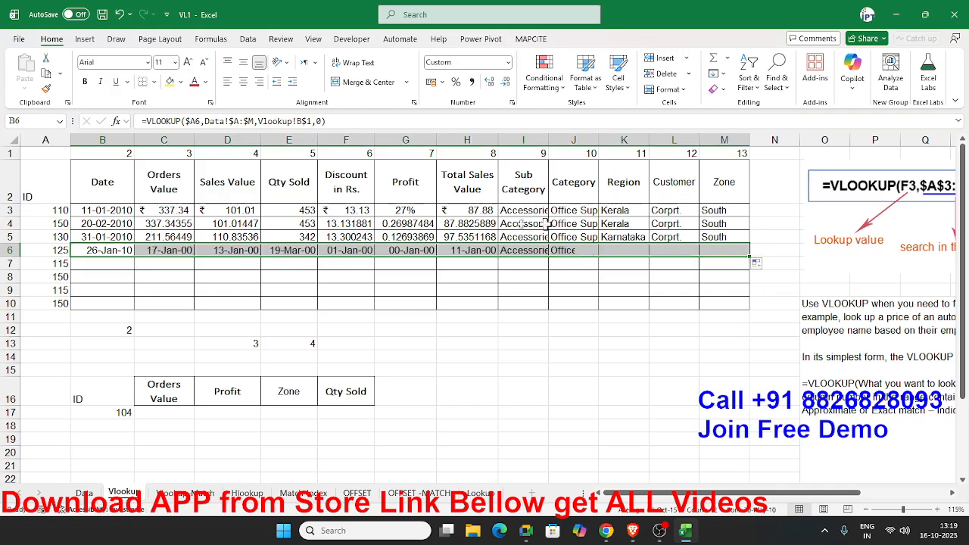
{"action": "left_click_drag", "start_coordinate": [174, 259], "coordinate": [385, 263]}
{"action": "left_click", "coordinate": [371, 290]}
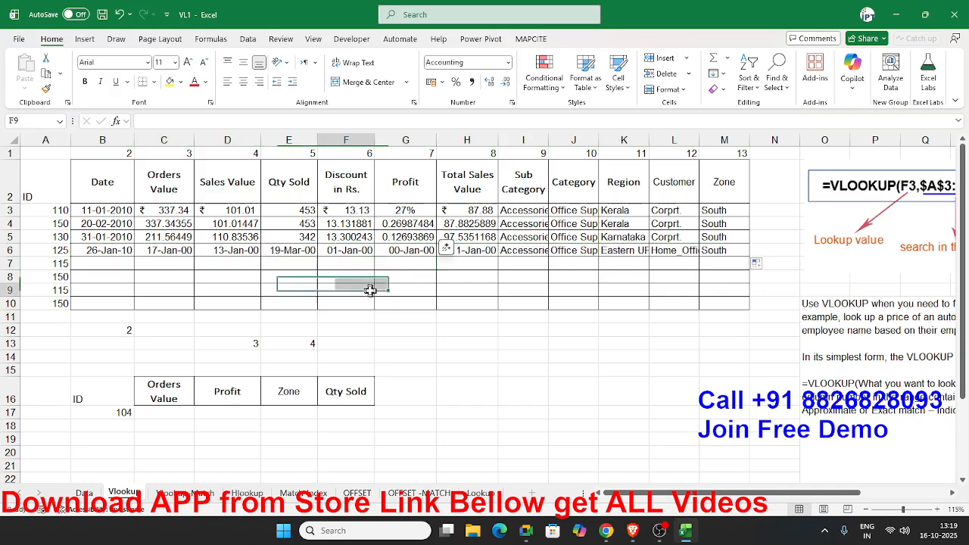
{"action": "left_click_drag", "start_coordinate": [164, 251], "coordinate": [463, 252]}
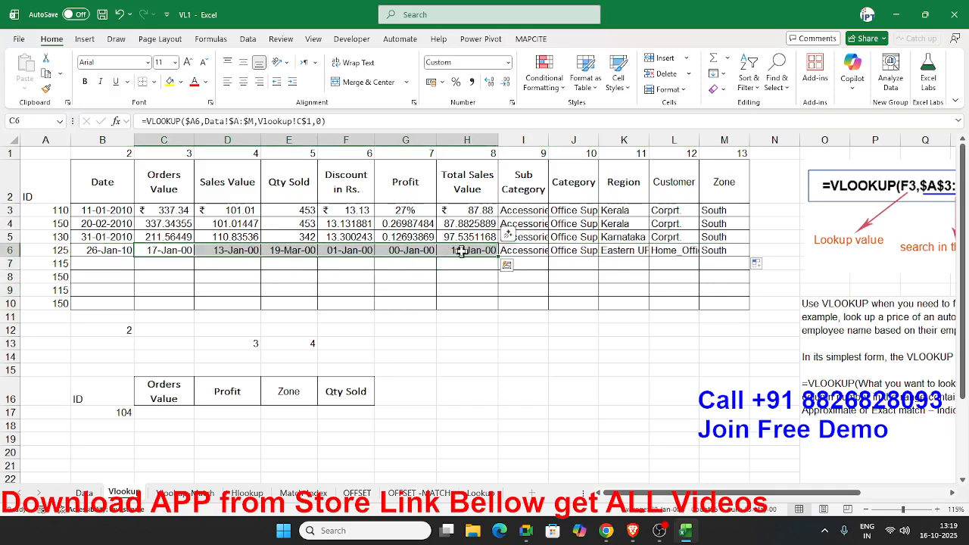
{"action": "key", "text": "ctrl+shift+asciitilde"}
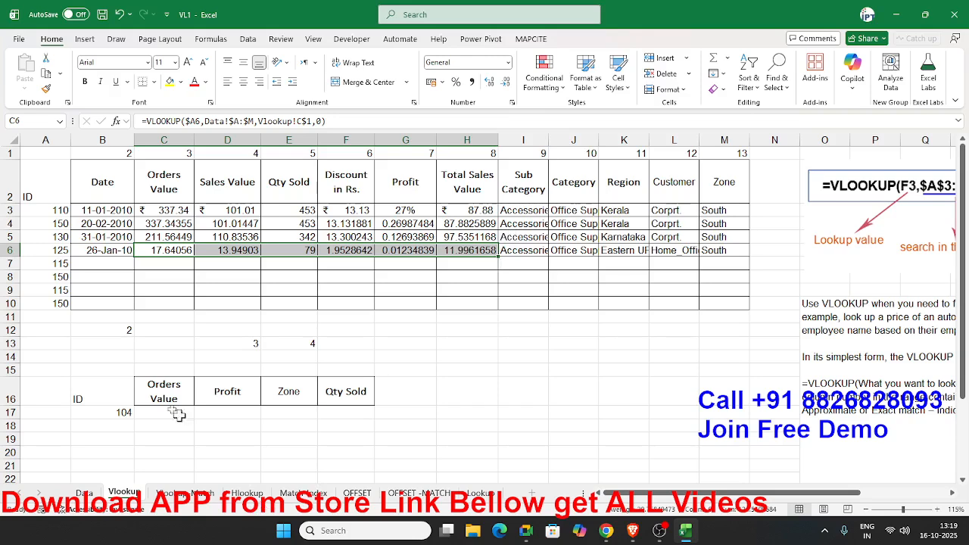
- Compare the header row on the Vlookup sheet with the header row on the Data sheet
{"action": "left_click_drag", "start_coordinate": [60, 189], "coordinate": [773, 188]}
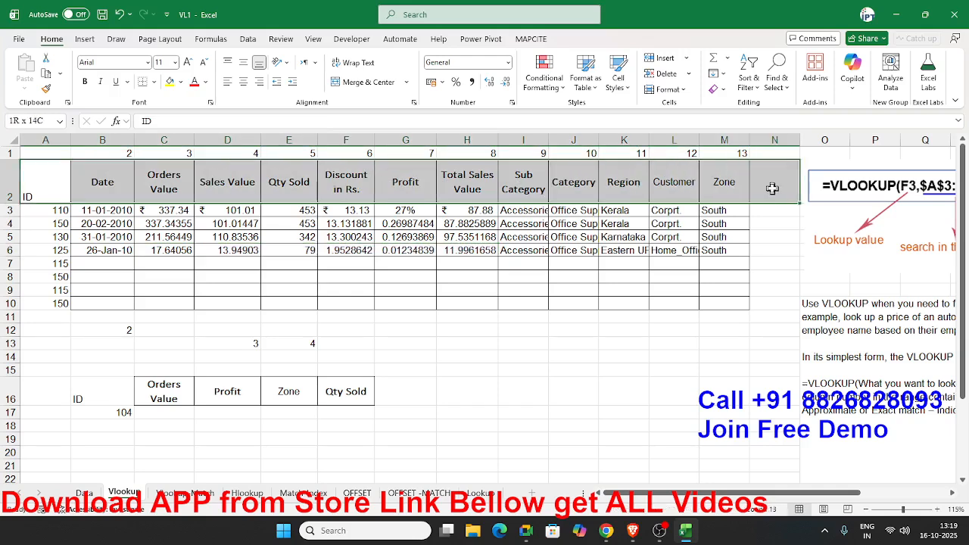
{"action": "left_click", "coordinate": [84, 493]}
{"action": "left_click_drag", "start_coordinate": [59, 165], "coordinate": [664, 165]}
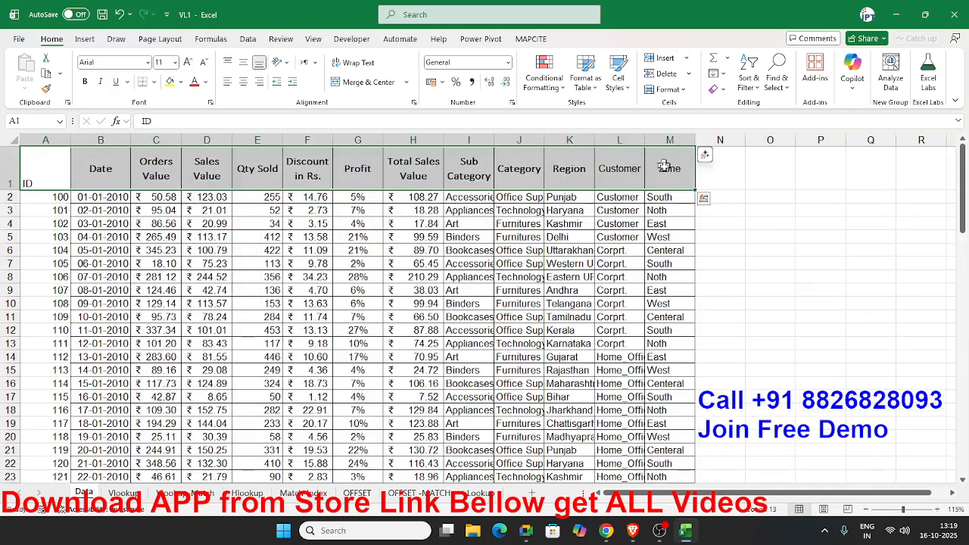
{"action": "left_click", "coordinate": [124, 493]}
- Enter an XLOOKUP in B7 that finds A7 in Data!A:A and returns the match from Data!B:B
{"action": "left_click", "coordinate": [110, 262]}
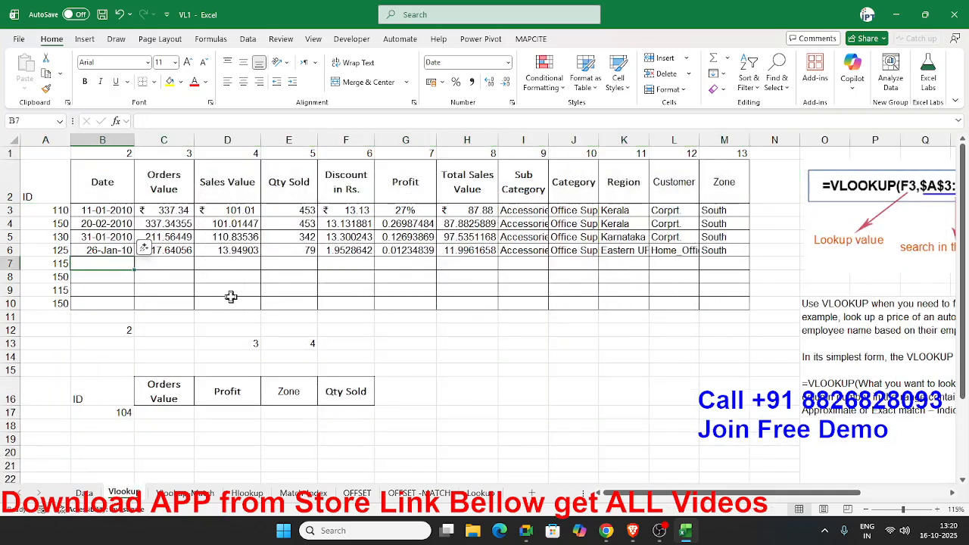
{"action": "type", "text": "=xl"}
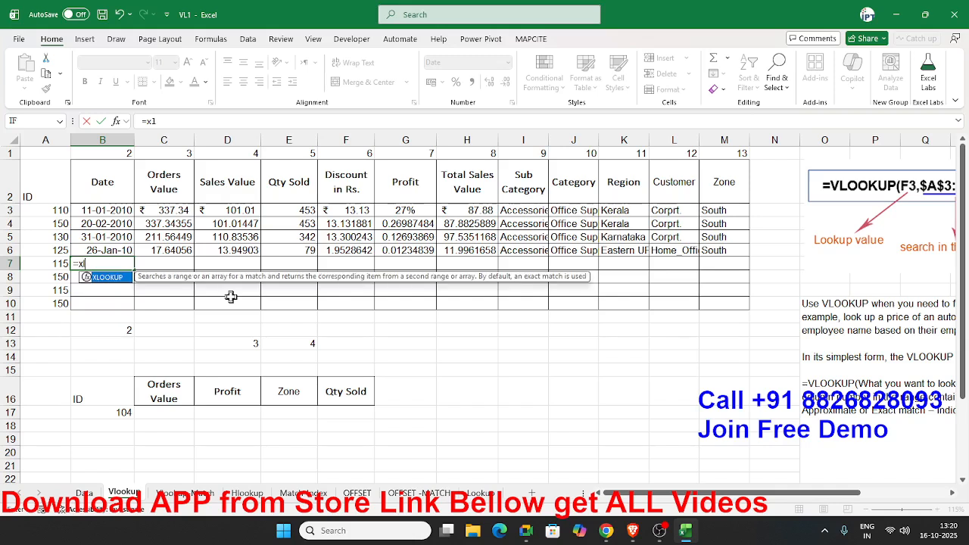
{"action": "key", "text": "Tab"}
{"action": "key", "text": "Left"}
{"action": "type", "text": ","}
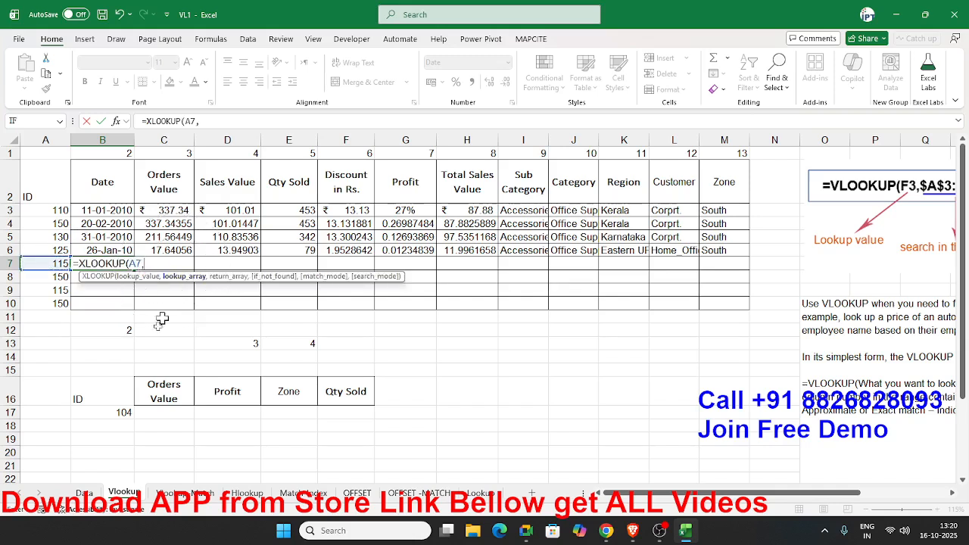
{"action": "left_click", "coordinate": [84, 493]}
{"action": "left_click", "coordinate": [54, 141]}
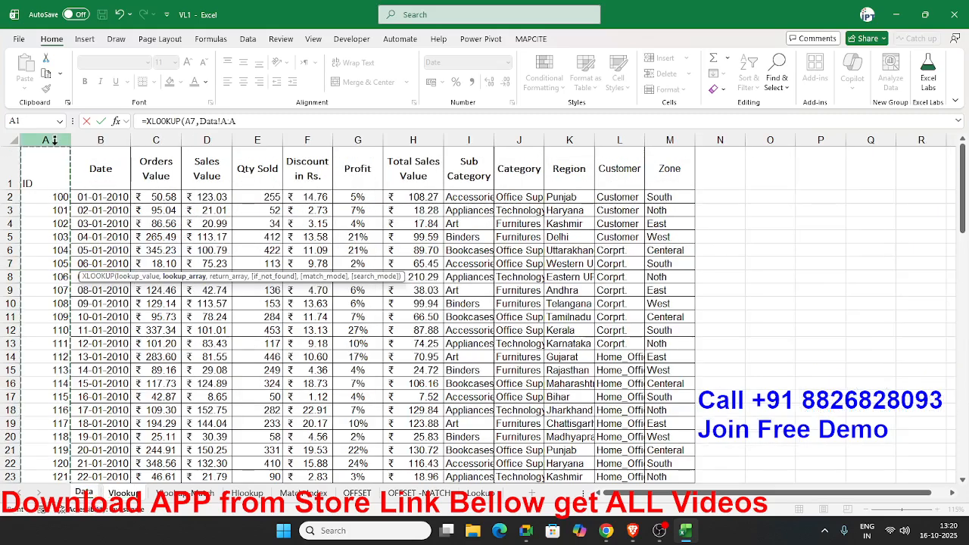
{"action": "type", "text": ","}
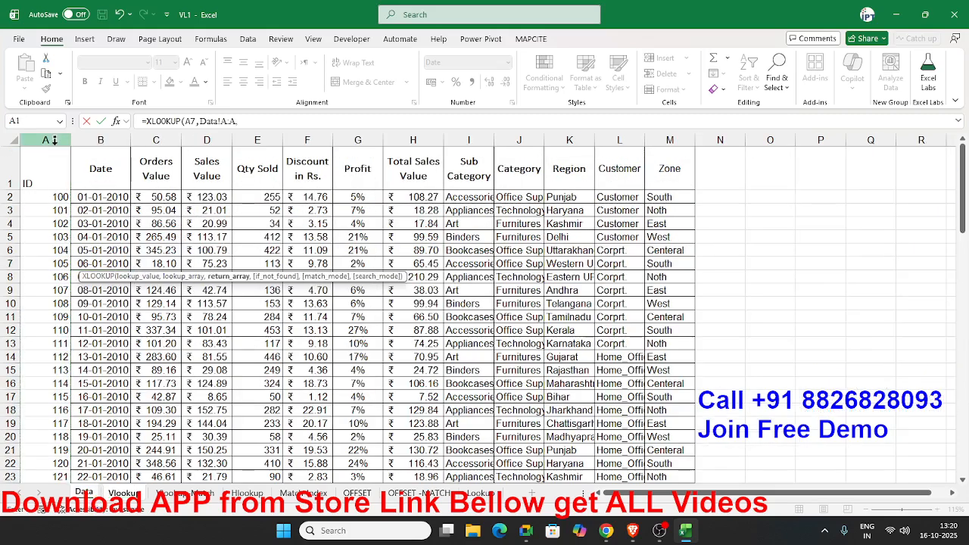
{"action": "left_click", "coordinate": [111, 139]}
{"action": "key", "text": "Return"}
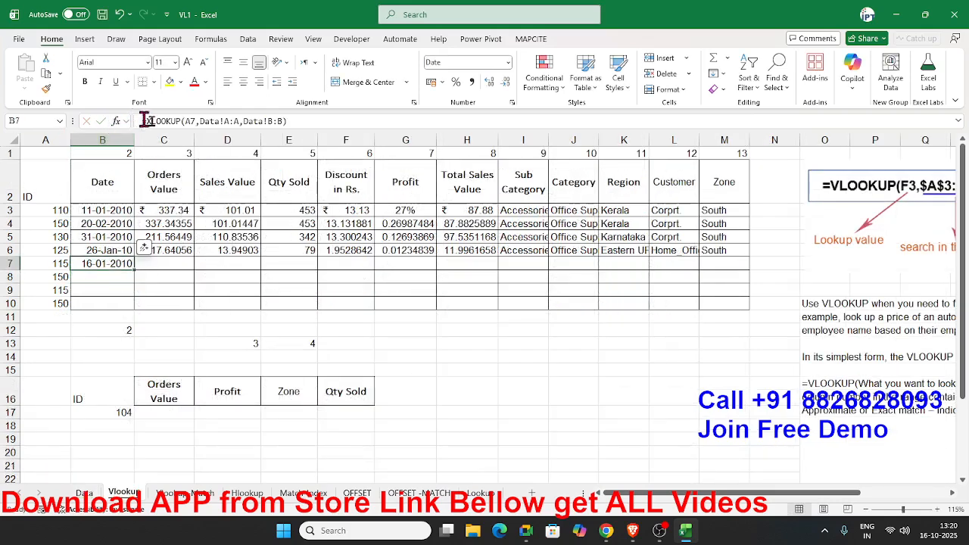
- Lock the B7 formula's lookup value as $A7 and lookup array as Data!$A:$A, keeping the return column relative
{"action": "left_click", "coordinate": [206, 122]}
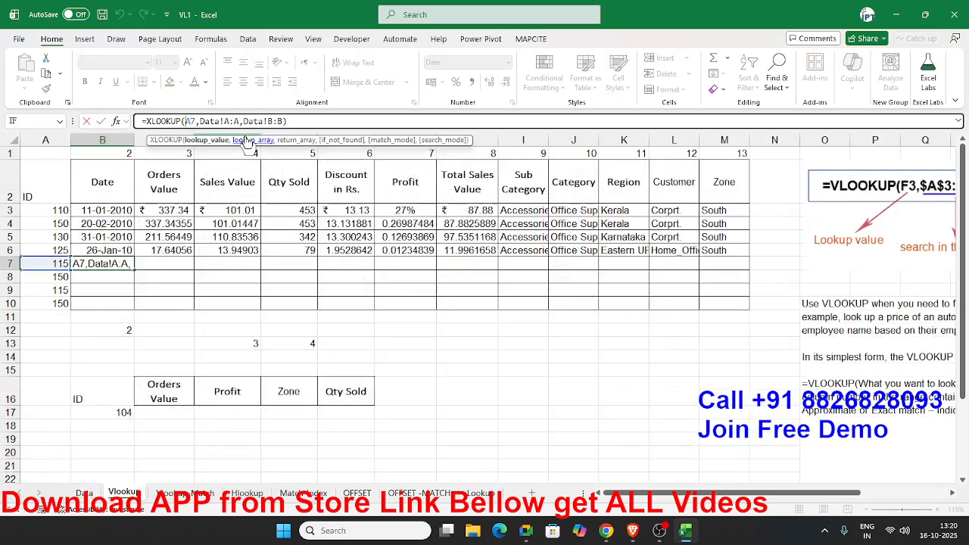
{"action": "type", "text": "$"}
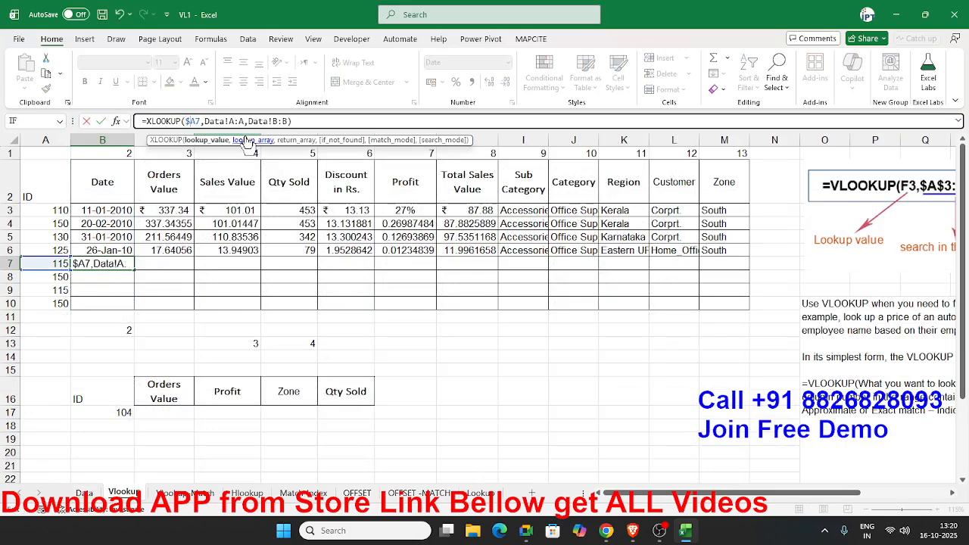
{"action": "left_click", "coordinate": [239, 121]}
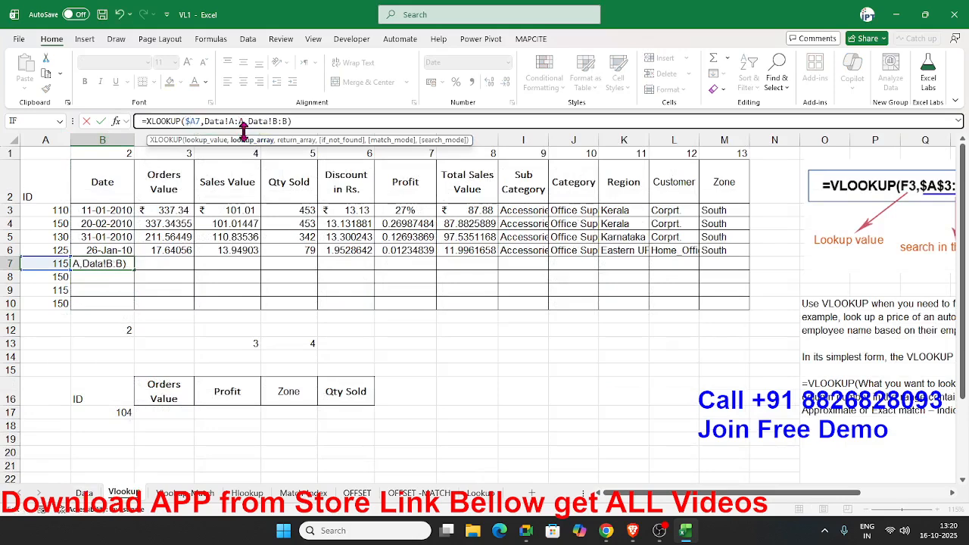
{"action": "key", "text": "F4"}
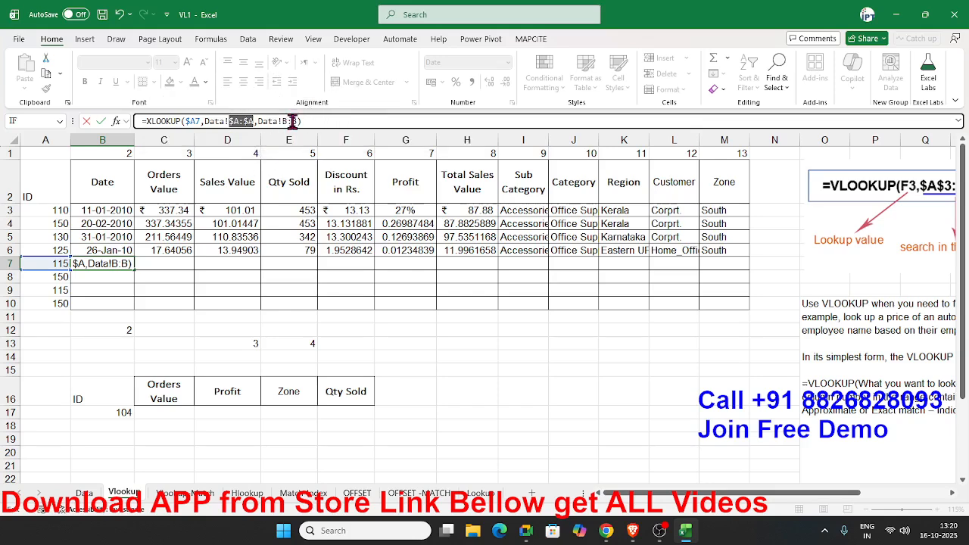
{"action": "key", "text": "ctrl+Return"}
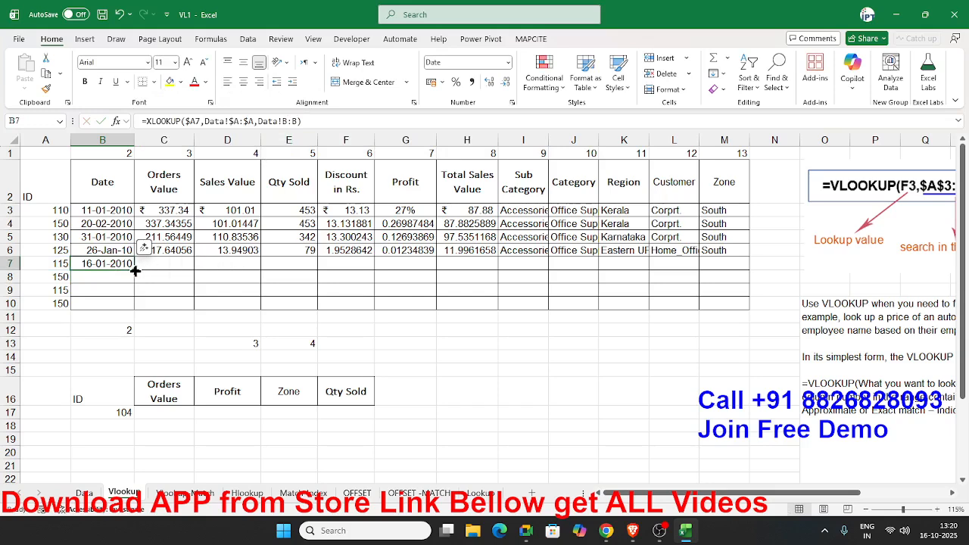
- Fill the B7 XLOOKUP across row 7 through column M, and apply General number format to C7:H7
{"action": "left_click_drag", "start_coordinate": [135, 271], "coordinate": [728, 271]}
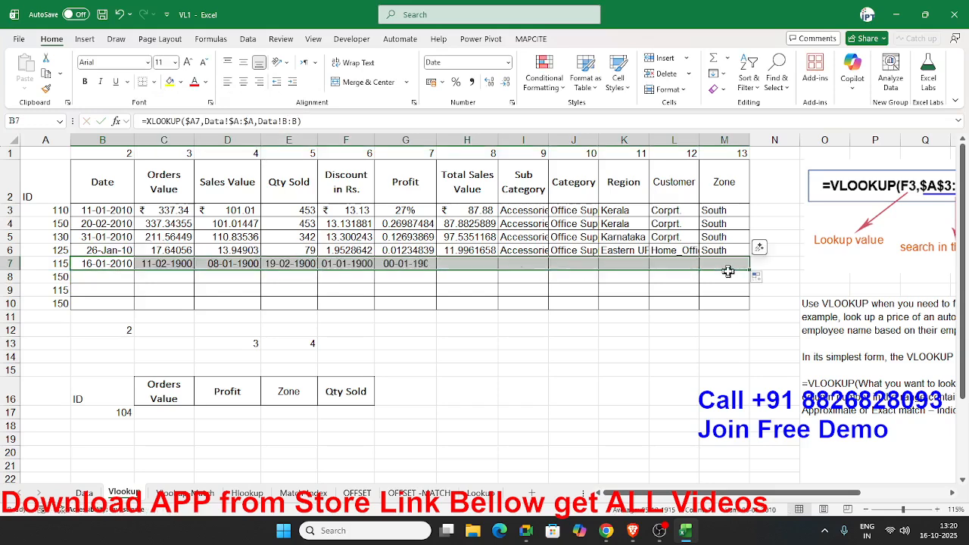
{"action": "left_click", "coordinate": [155, 264]}
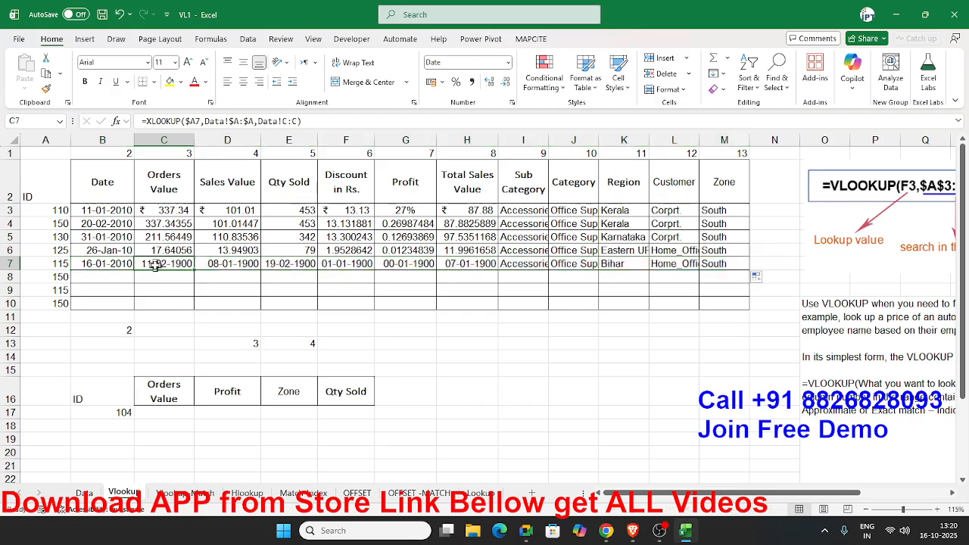
{"action": "left_click_drag", "start_coordinate": [155, 265], "coordinate": [445, 267]}
{"action": "key", "text": "ctrl+shift+grave"}
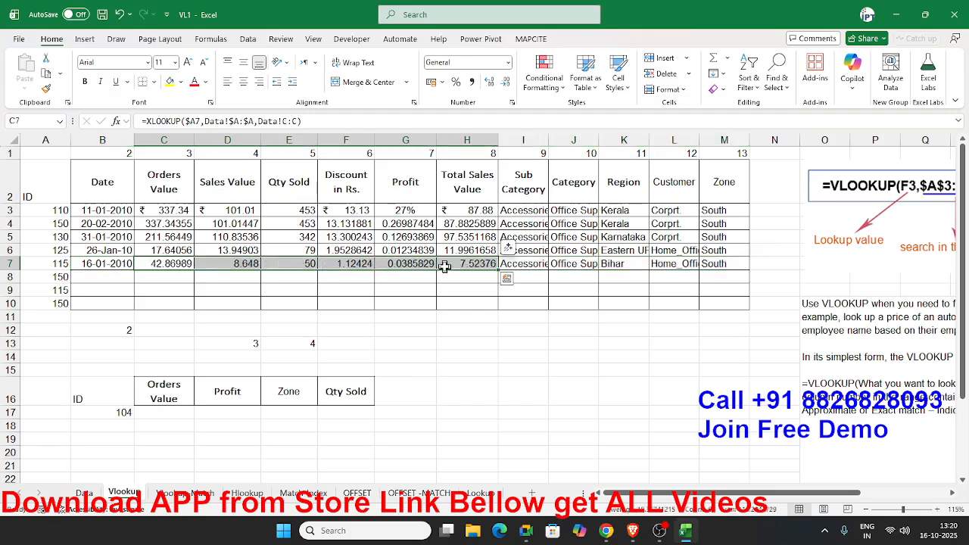
- On the Vlookup-Match sheet, enter a MATCH formula in B5 that finds B1 in Vlookup!A2:M2 with exact match 0
{"action": "left_click", "coordinate": [208, 500]}
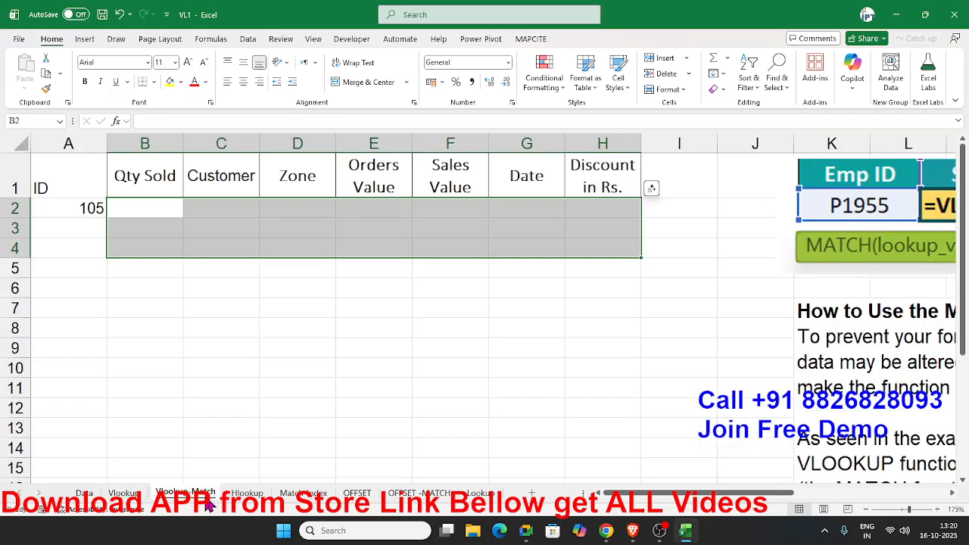
{"action": "left_click", "coordinate": [189, 381]}
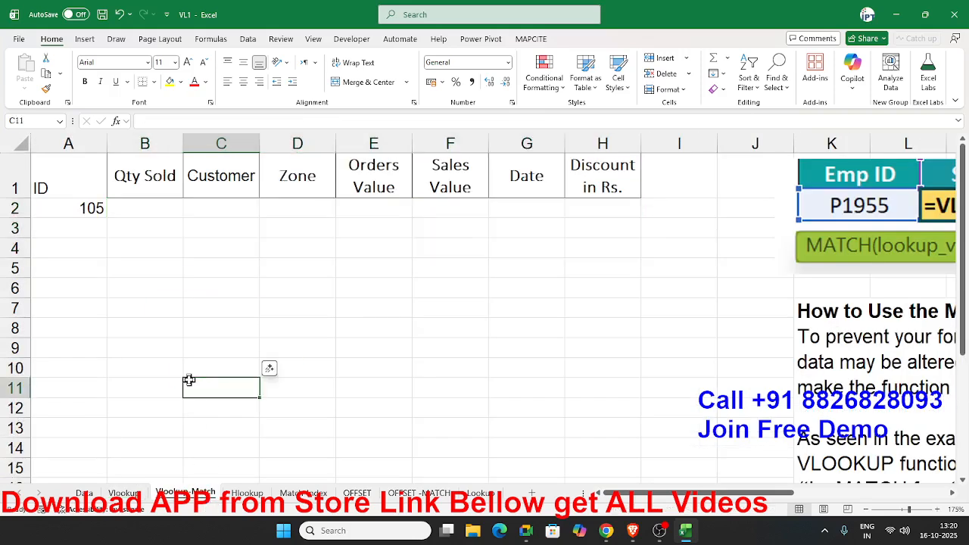
{"action": "left_click", "coordinate": [118, 269]}
{"action": "type", "text": "="}
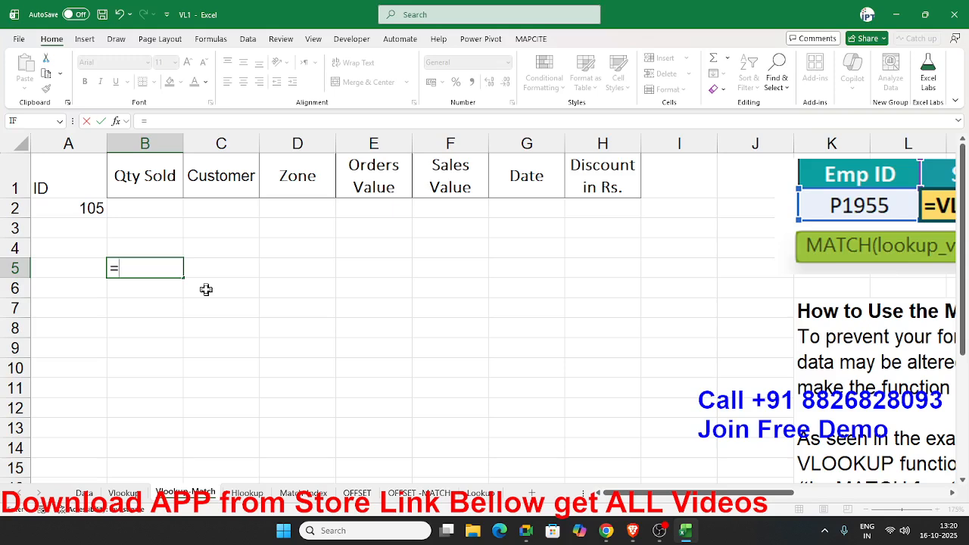
{"action": "type", "text": "mat"}
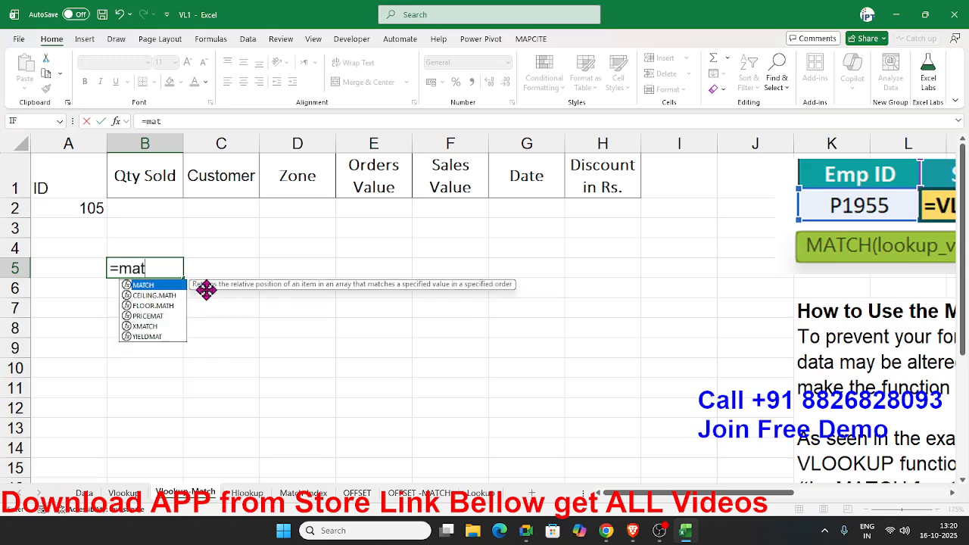
{"action": "key", "text": "Tab"}
{"action": "left_click", "coordinate": [159, 179]}
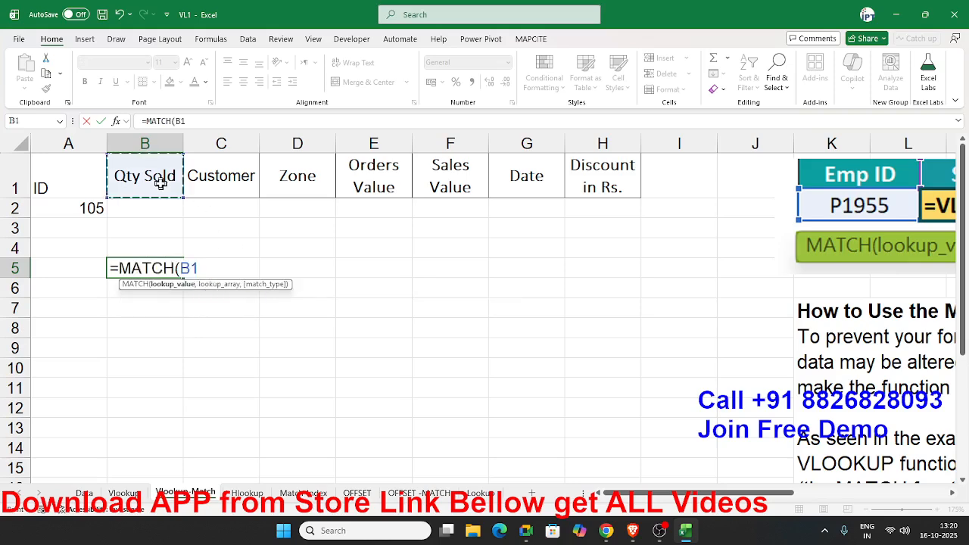
{"action": "type", "text": ","}
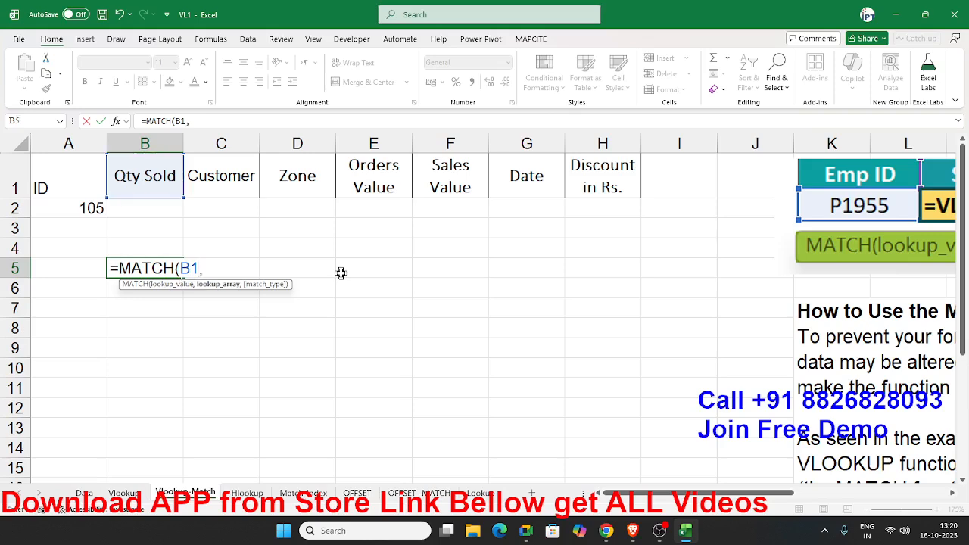
{"action": "left_click", "coordinate": [132, 493]}
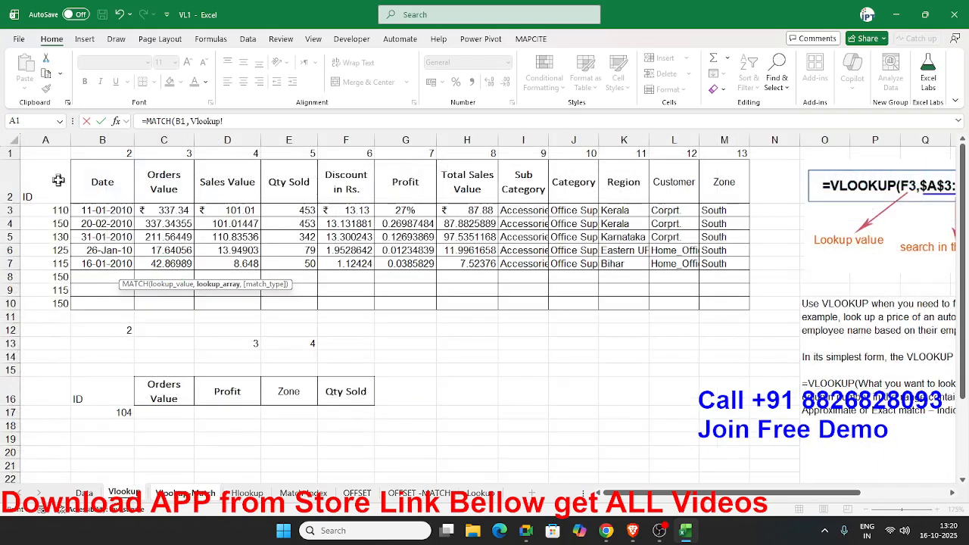
{"action": "left_click_drag", "start_coordinate": [54, 177], "coordinate": [722, 178]}
{"action": "type", "text": ",0"}
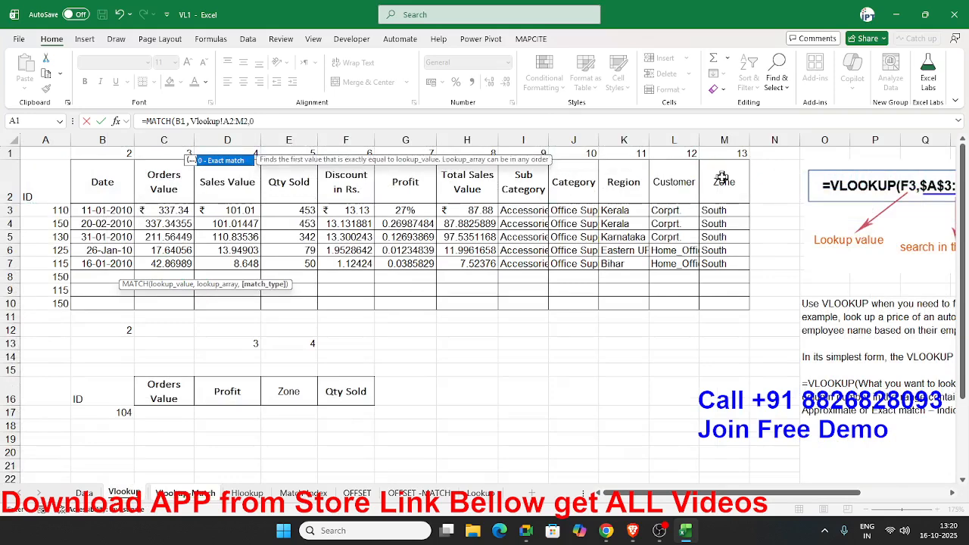
{"action": "key", "text": "Tab"}
{"action": "key", "text": "Return"}
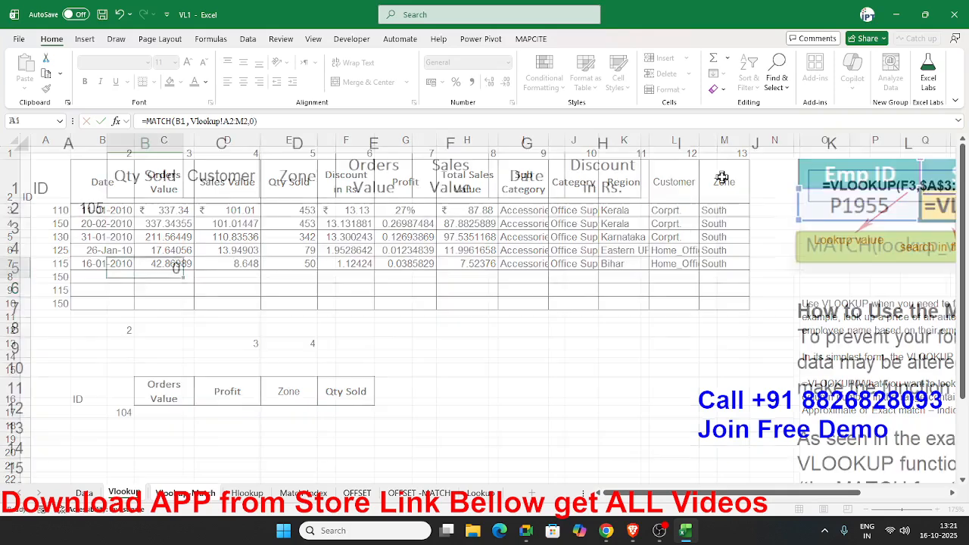
- Check the Qty Sold header in B1 against the header rows on the Vlookup and Data sheets
{"action": "left_click", "coordinate": [177, 166]}
{"action": "left_click", "coordinate": [124, 493]}
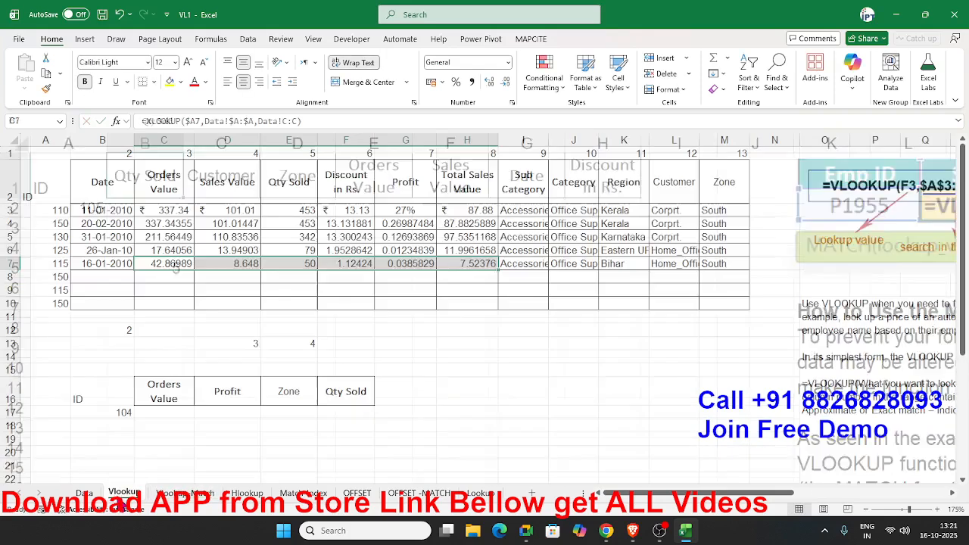
{"action": "left_click", "coordinate": [84, 493]}
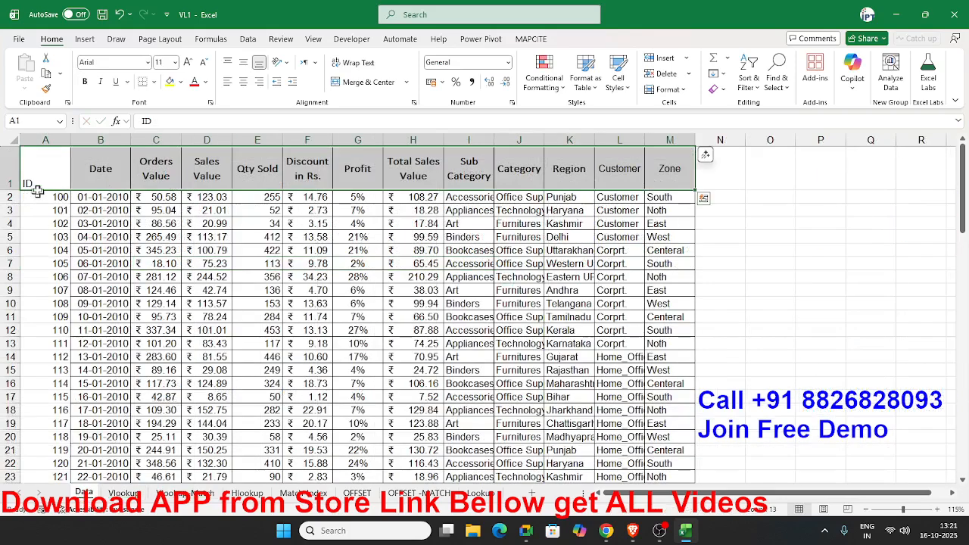
{"action": "left_click", "coordinate": [46, 141]}
{"action": "left_click", "coordinate": [11, 159]}
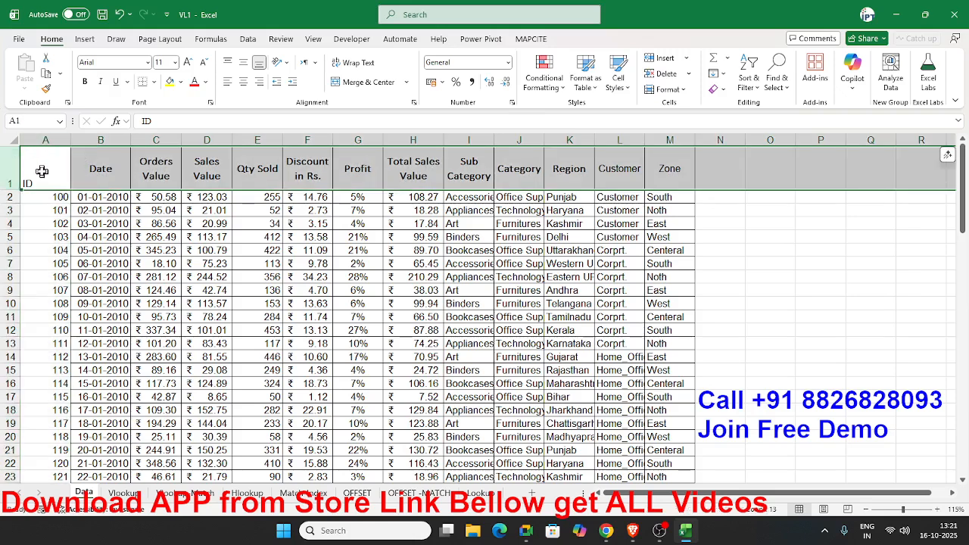
{"action": "left_click", "coordinate": [48, 155]}
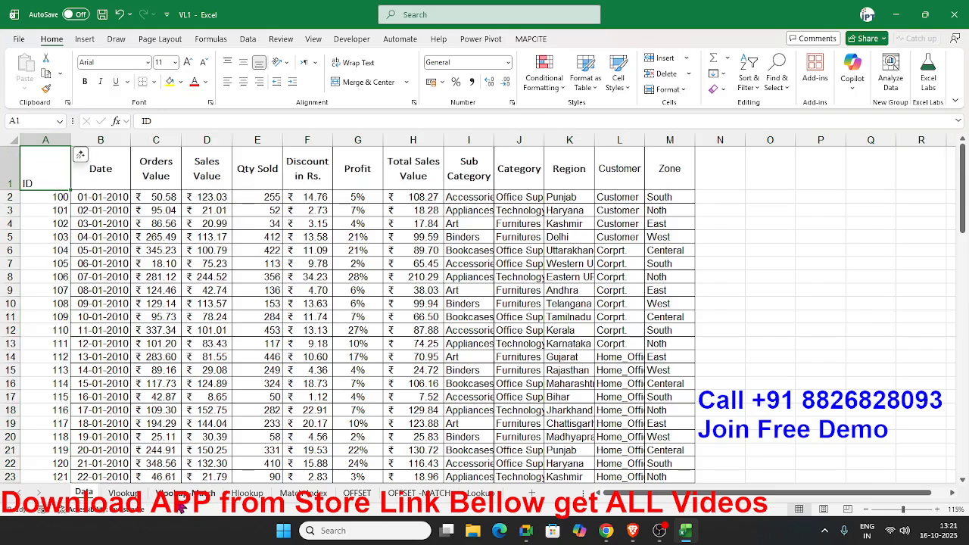
- Examine the MATCH formula in B5 of the Vlookup-Match sheet and count the Data sheet's header columns from ID to Qty Sold
{"action": "left_click", "coordinate": [185, 493]}
{"action": "scroll", "coordinate": [134, 266], "scroll_direction": "up", "scroll_amount": 4}
{"action": "left_click", "coordinate": [145, 268]}
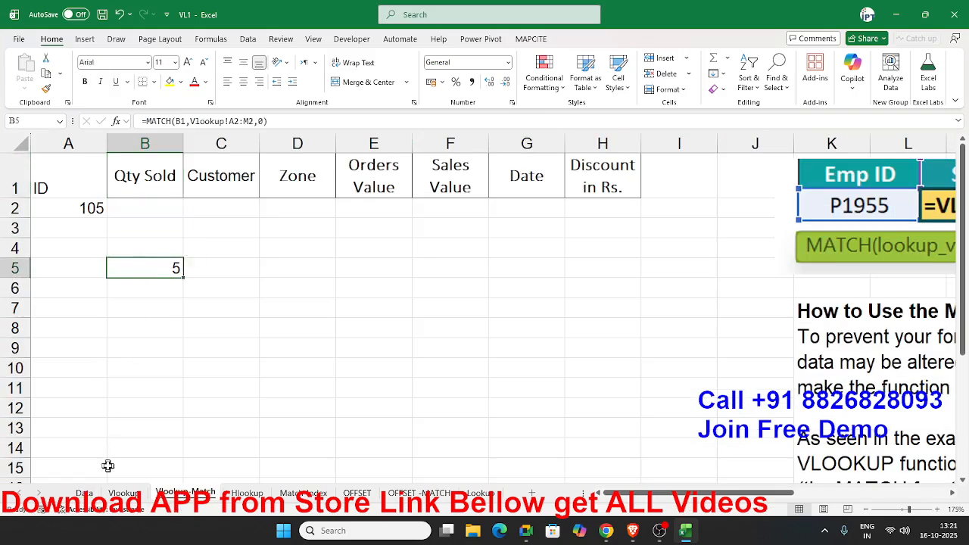
{"action": "left_click", "coordinate": [84, 493]}
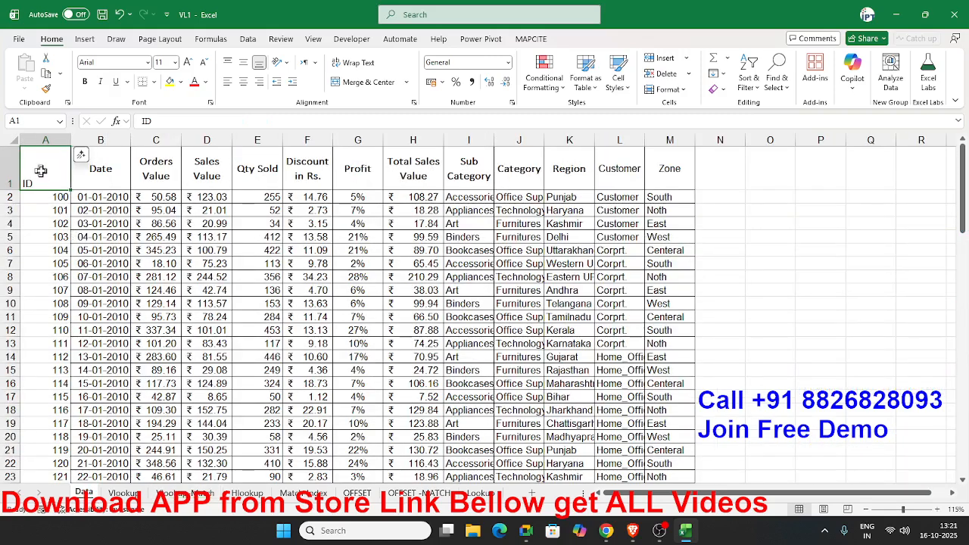
{"action": "left_click_drag", "start_coordinate": [41, 172], "coordinate": [242, 165]}
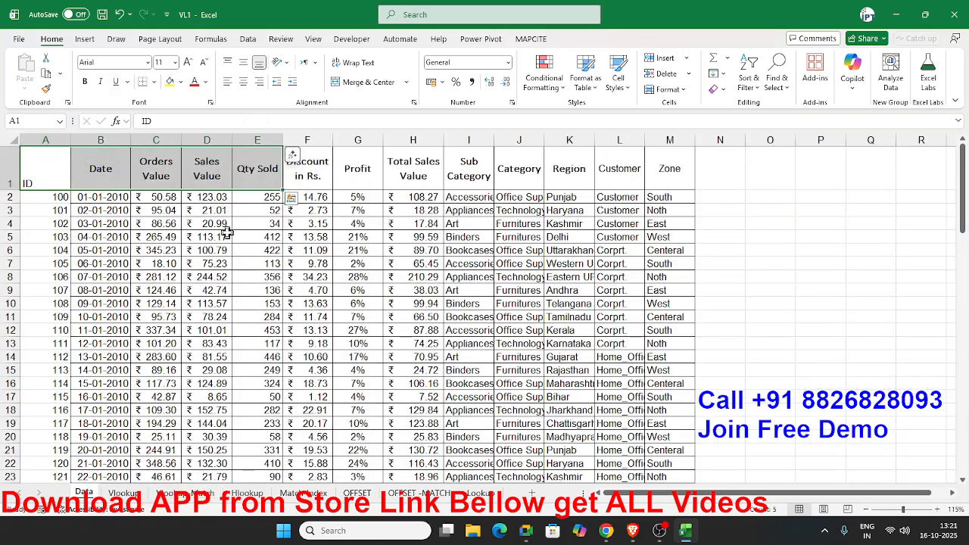
{"action": "left_click", "coordinate": [226, 235]}
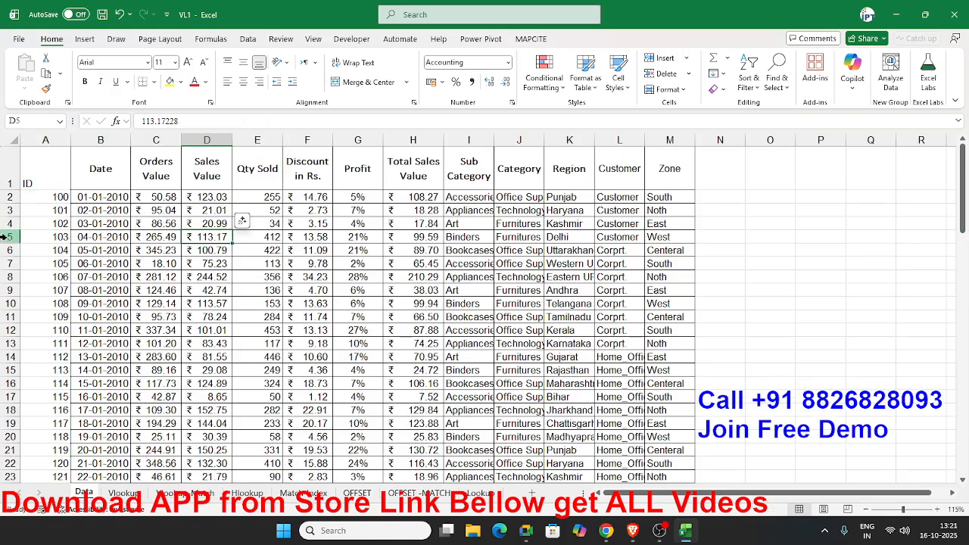
{"action": "left_click", "coordinate": [54, 171]}
{"action": "key", "text": "Right"}
{"action": "key", "text": "Right"}
{"action": "key", "text": "Right"}
{"action": "key", "text": "Right"}
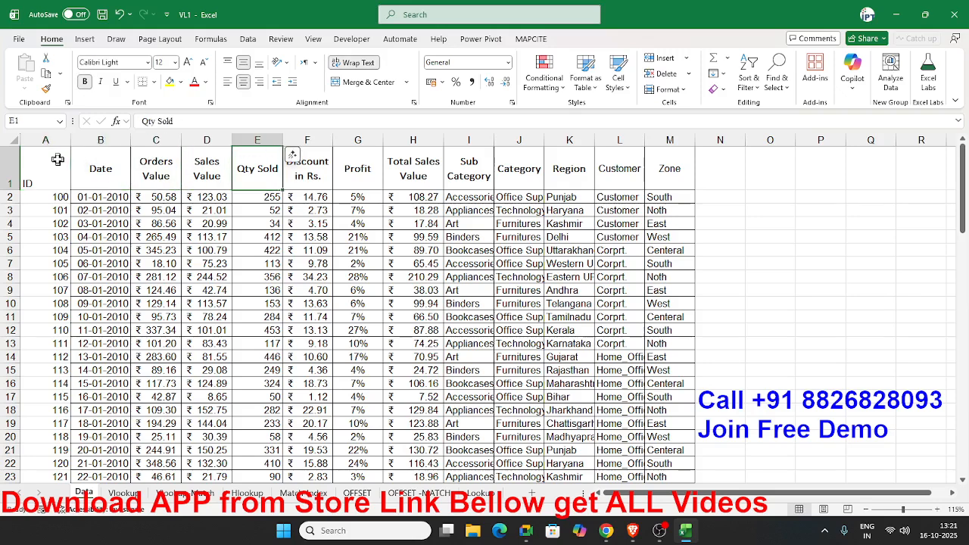
- Insert a blank column before ID and a blank row above the headers on the Data sheet, and recheck the MATCH result in Vlookup-Match
{"action": "left_click", "coordinate": [49, 140]}
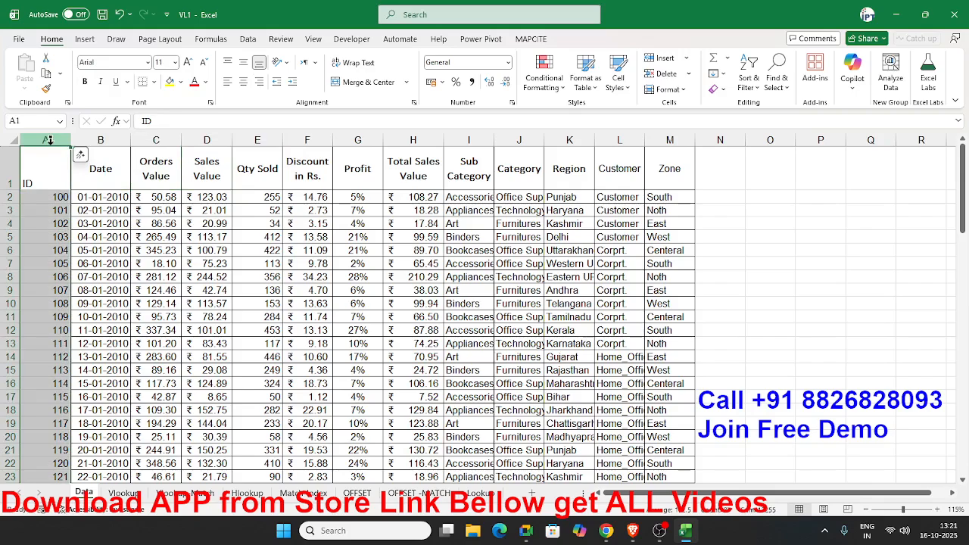
{"action": "key", "text": "ctrl+shift+plus"}
{"action": "left_click", "coordinate": [13, 159]}
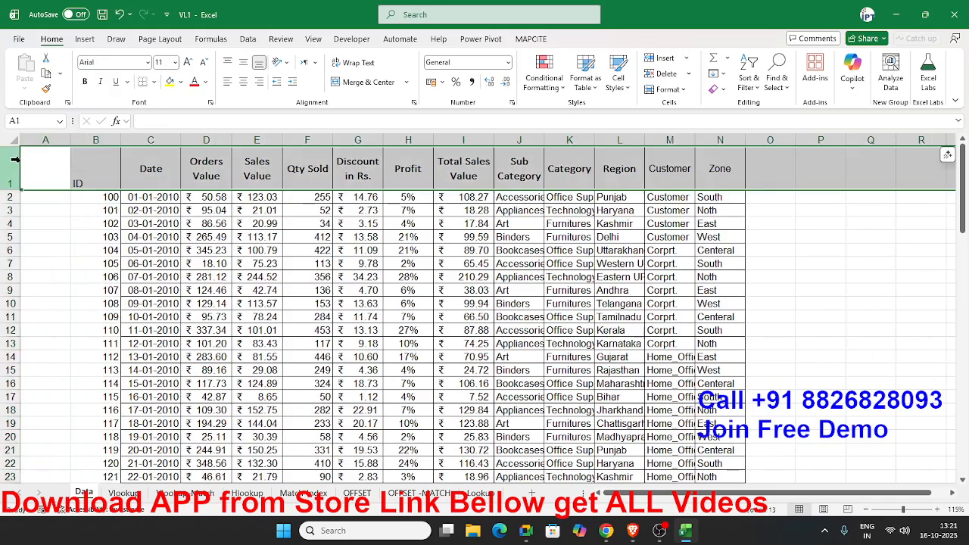
{"action": "key", "text": "ctrl+shift+plus"}
{"action": "left_click", "coordinate": [193, 493]}
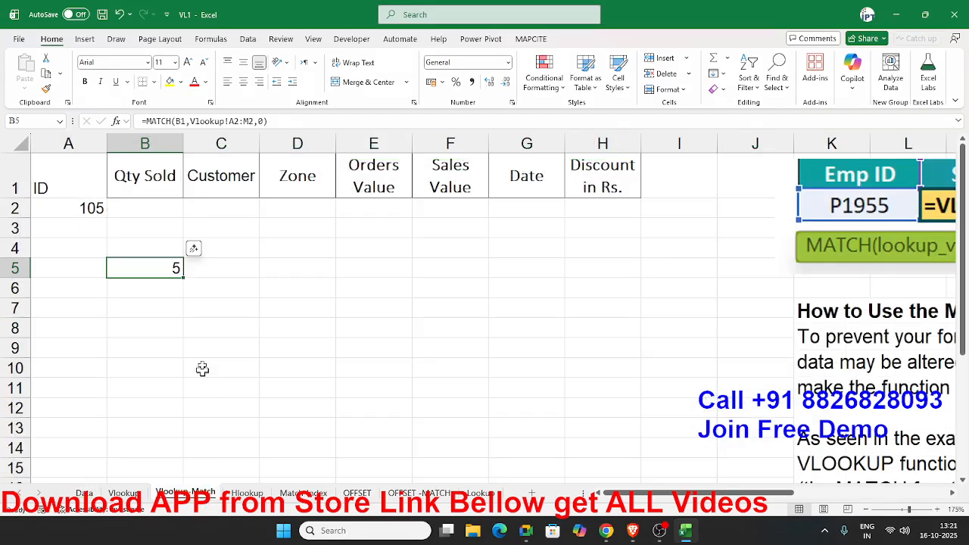
{"action": "left_click", "coordinate": [85, 493]}
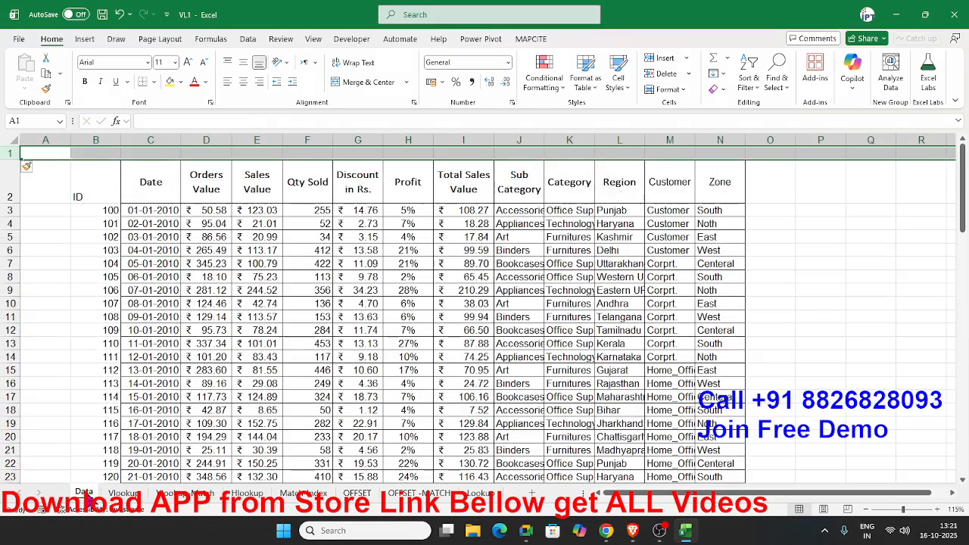
{"action": "left_click", "coordinate": [320, 185]}
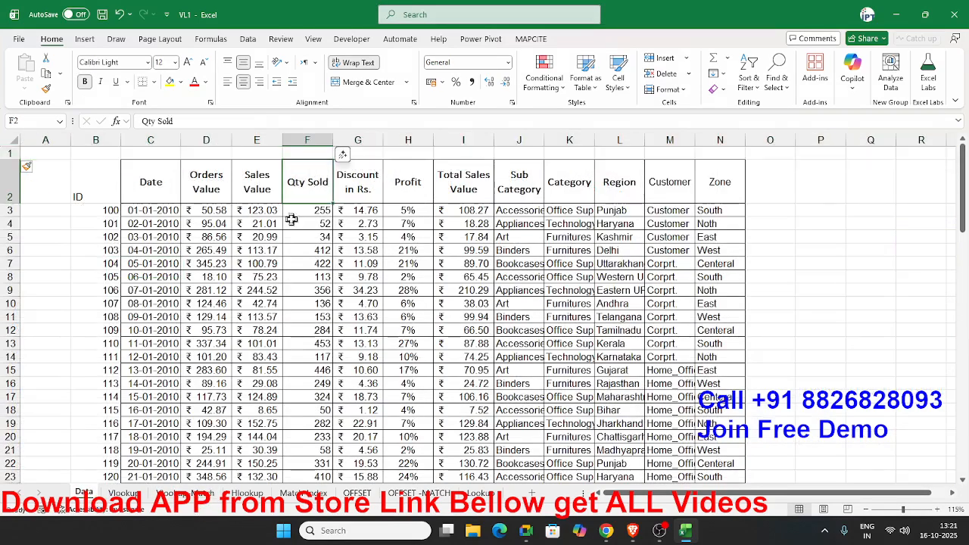
{"action": "left_click", "coordinate": [198, 500]}
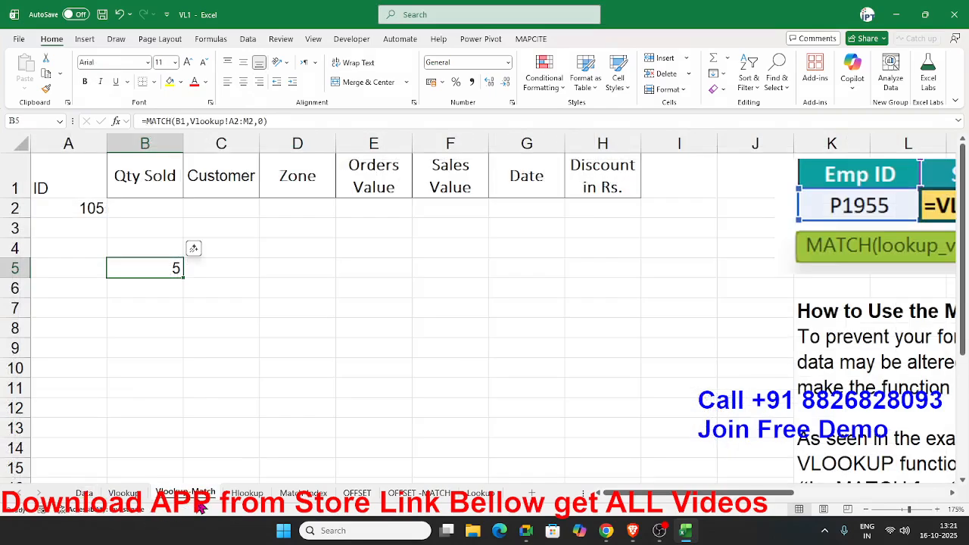
- Delete the blank first row and the blank first column from the Data sheet
{"action": "left_click", "coordinate": [84, 493]}
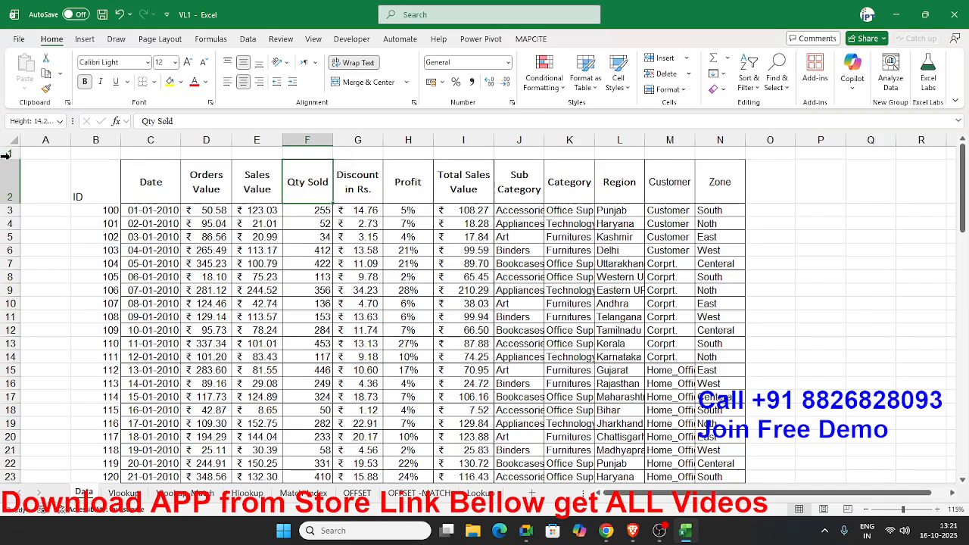
{"action": "left_click", "coordinate": [10, 152]}
{"action": "key", "text": "ctrl+minus"}
{"action": "left_click", "coordinate": [44, 138]}
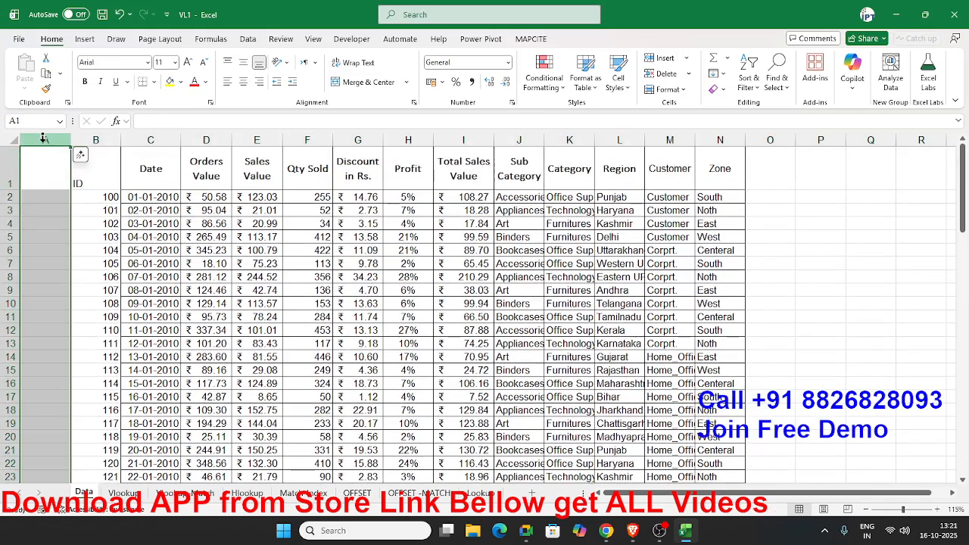
{"action": "key", "text": "ctrl+minus"}
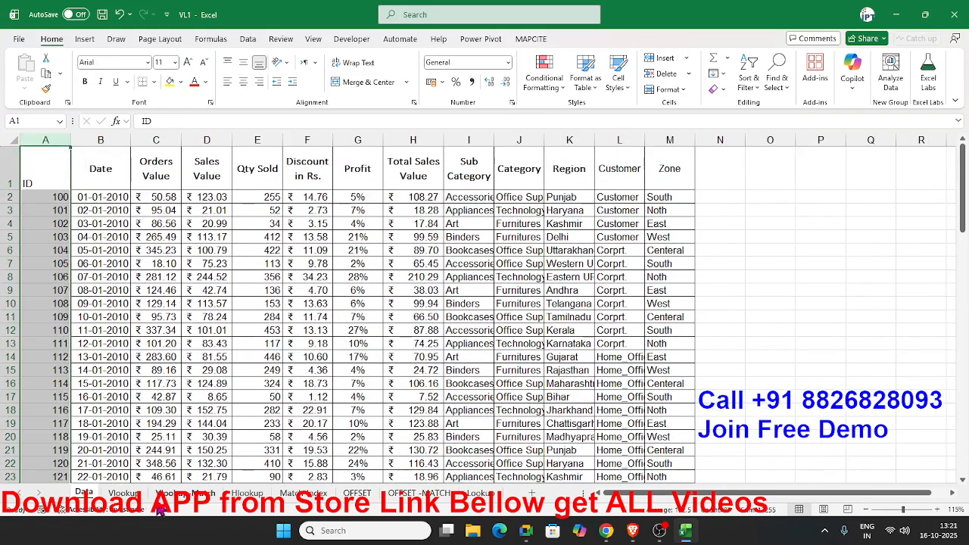
- Copy MATCH(B1,Vlookup!A2:M2,0) without the equals sign from cell B5 of the Vlookup-Match sheet, leaving the cell's formula intact
{"action": "left_click", "coordinate": [184, 493]}
{"action": "left_click", "coordinate": [124, 210]}
{"action": "left_click", "coordinate": [151, 265]}
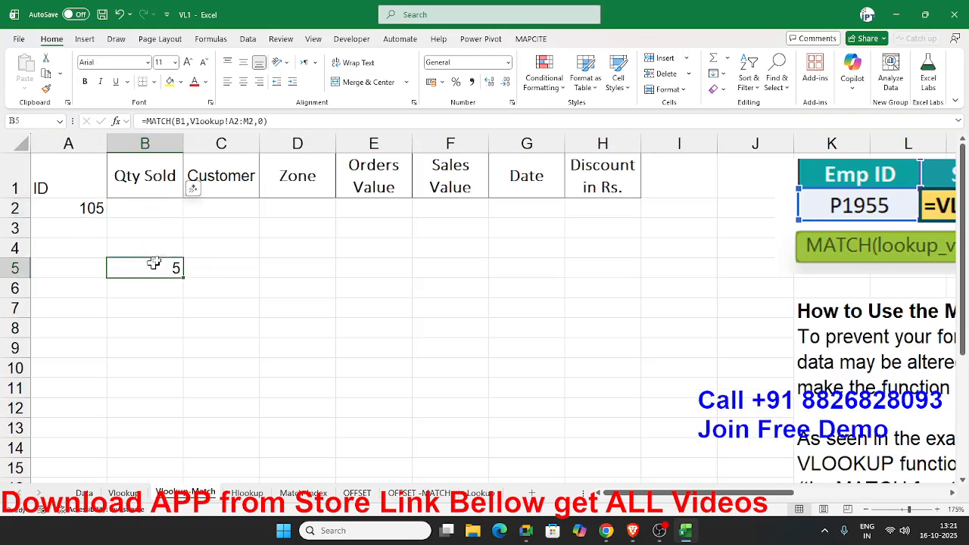
{"action": "left_click_drag", "start_coordinate": [288, 122], "coordinate": [133, 121]}
{"action": "key", "text": "ctrl+c"}
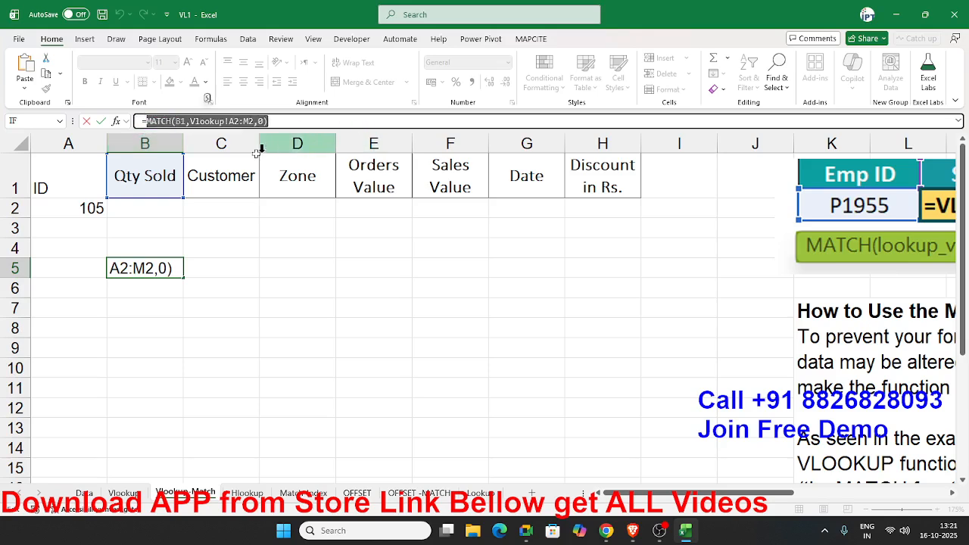
{"action": "key", "text": "ctrl+Return"}
- Enter =VLOOKUP(A2,Data!A:M,MATCH(B1,Vlookup!A2:M2,0),0) in cell B2 of the Vlookup-Match sheet, reusing the copied MATCH expression as the column index
{"action": "left_click", "coordinate": [139, 216]}
{"action": "type", "text": "="}
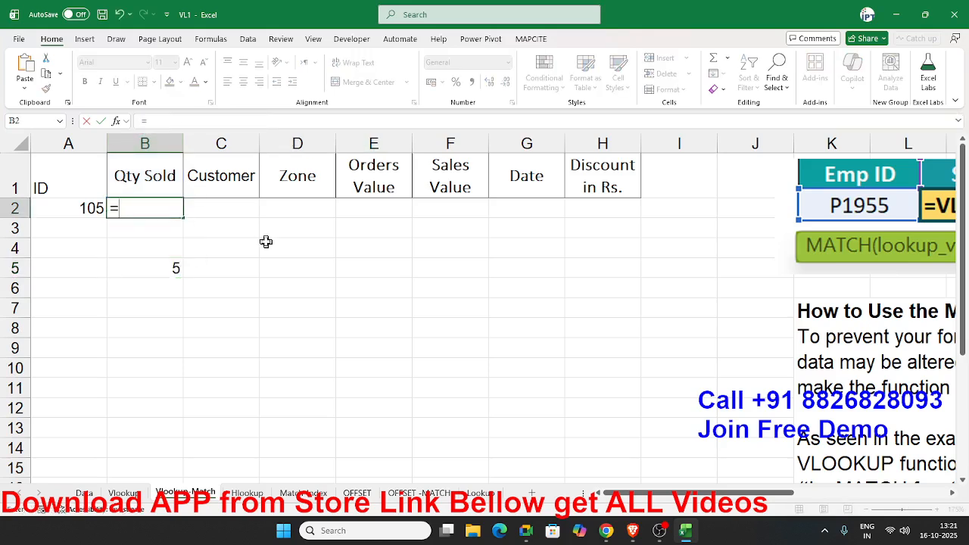
{"action": "type", "text": "vl"}
{"action": "key", "text": "Tab"}
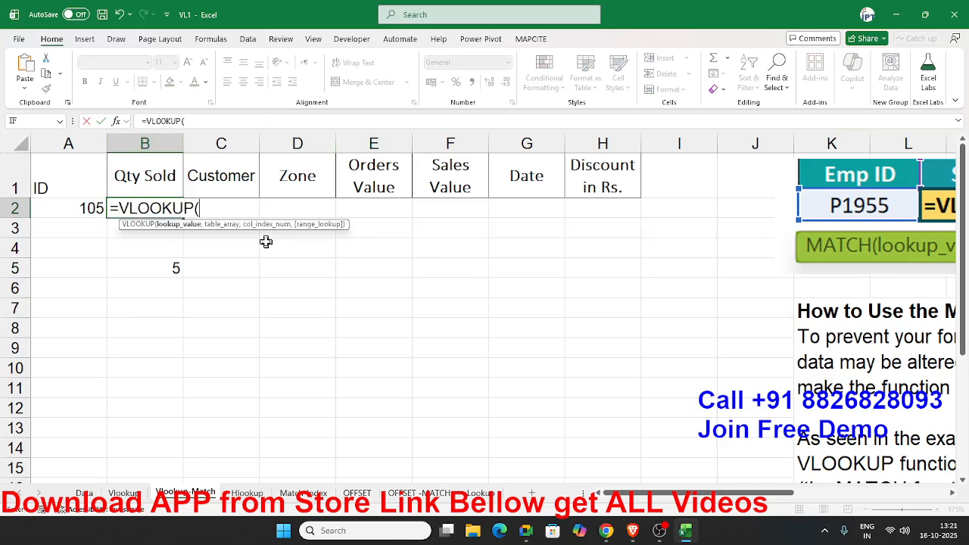
{"action": "left_click", "coordinate": [88, 207]}
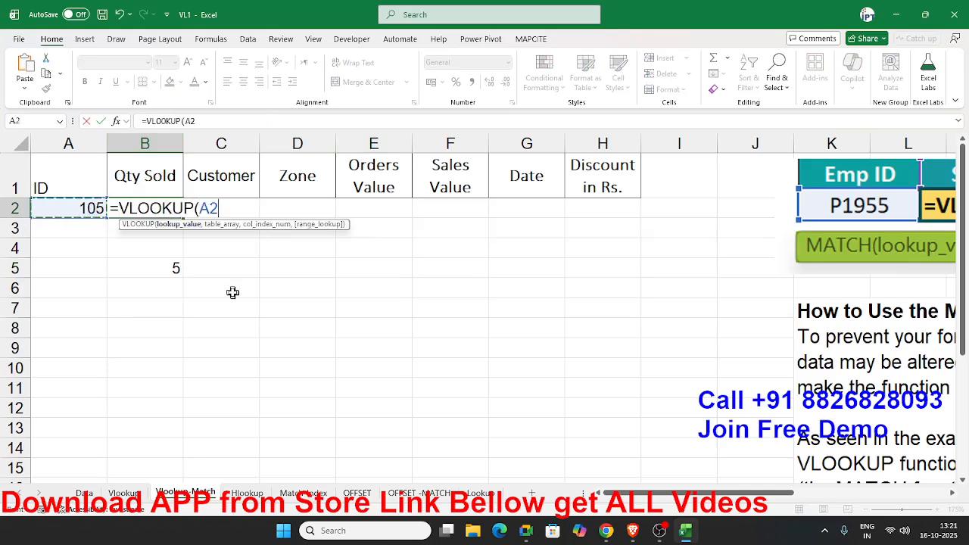
{"action": "type", "text": ","}
{"action": "left_click", "coordinate": [84, 493]}
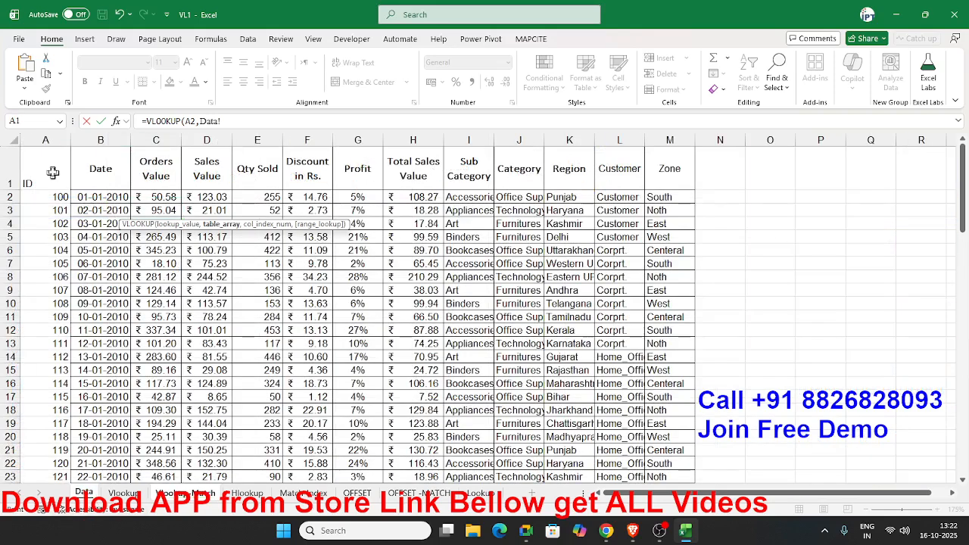
{"action": "left_click_drag", "start_coordinate": [45, 144], "coordinate": [652, 161]}
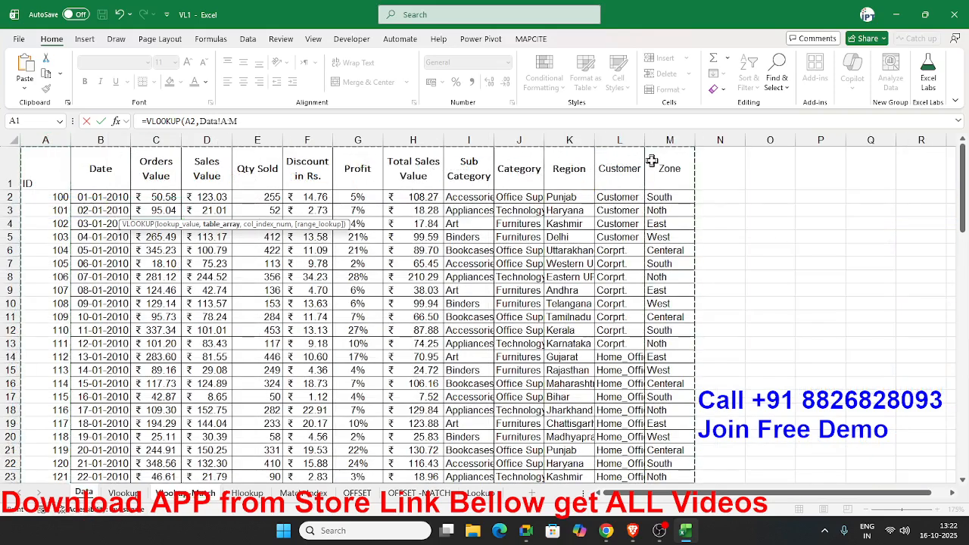
{"action": "type", "text": ","}
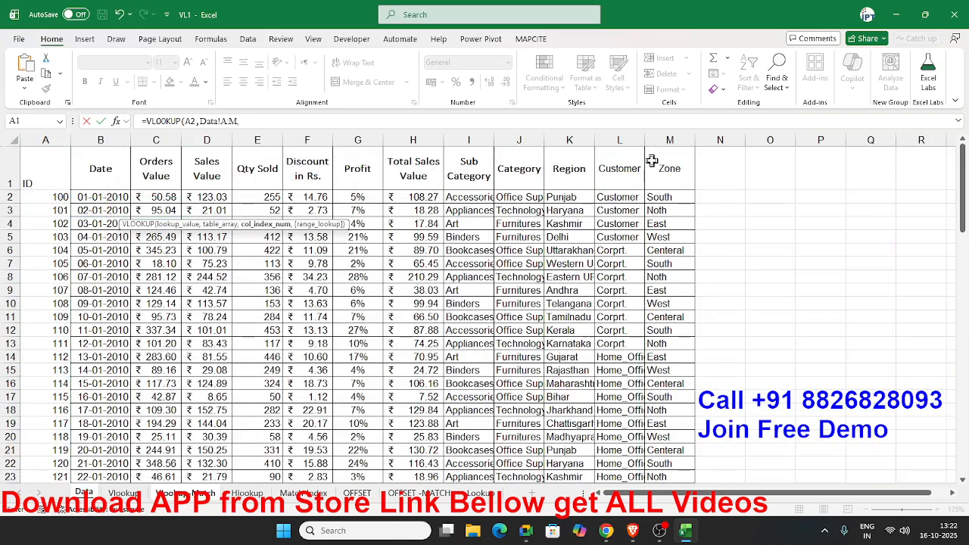
{"action": "key", "text": "ctrl+v"}
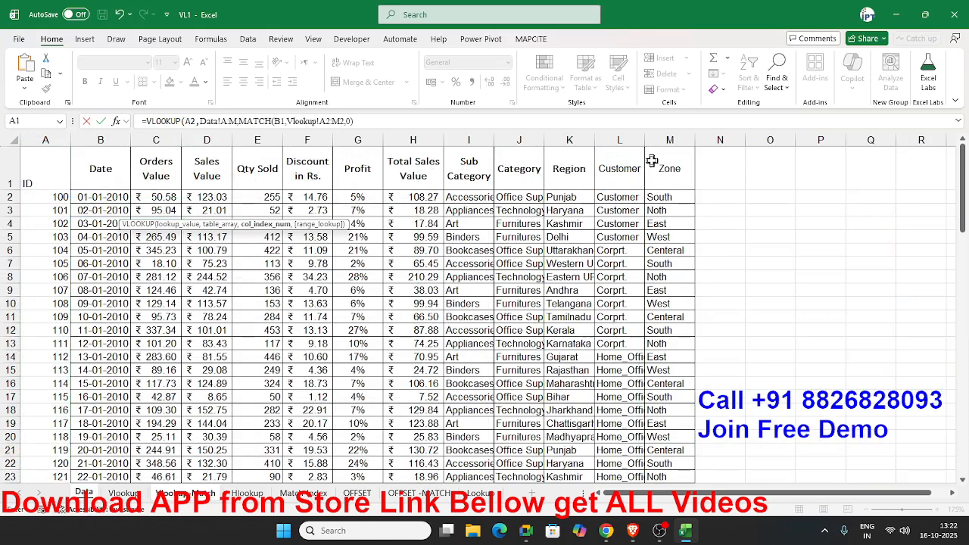
{"action": "type", "text": ",0)"}
{"action": "key", "text": "Return"}
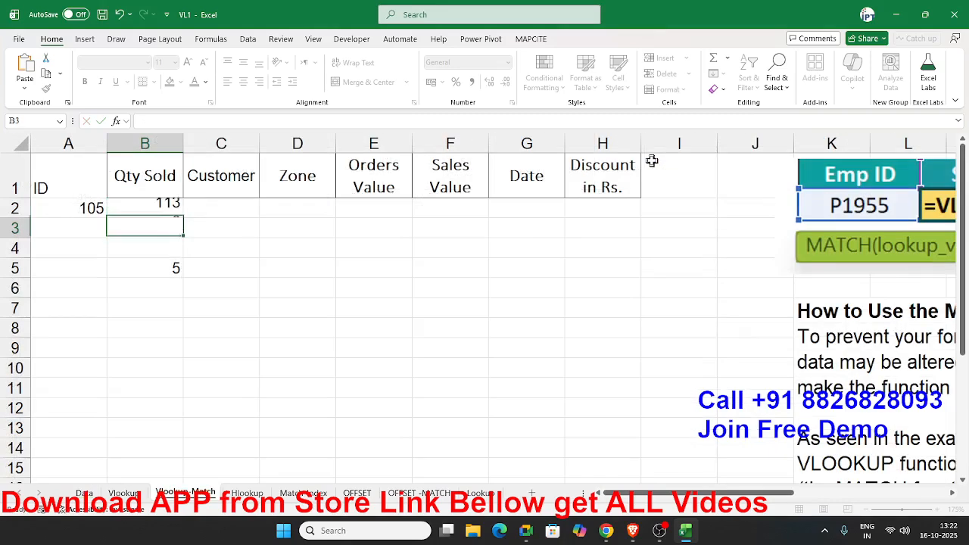
- Lock the VLOOKUP references in B2, making the lookup value $A2 and the table array Data!$A:$M
{"action": "key", "text": "Up"}
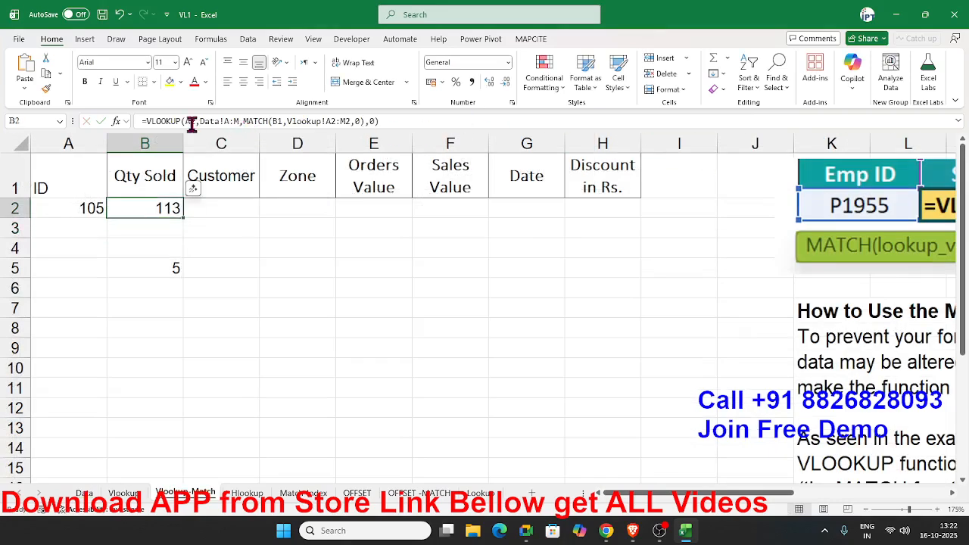
{"action": "left_click", "coordinate": [191, 123]}
{"action": "type", "text": "$"}
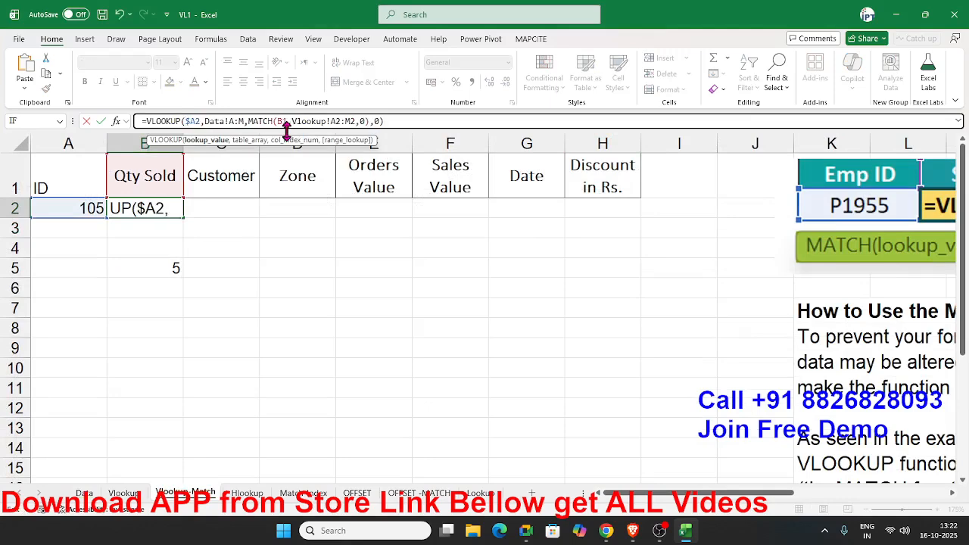
{"action": "key", "text": "Right"}
{"action": "key", "text": "Right"}
{"action": "key", "text": "Right"}
{"action": "key", "text": "Right"}
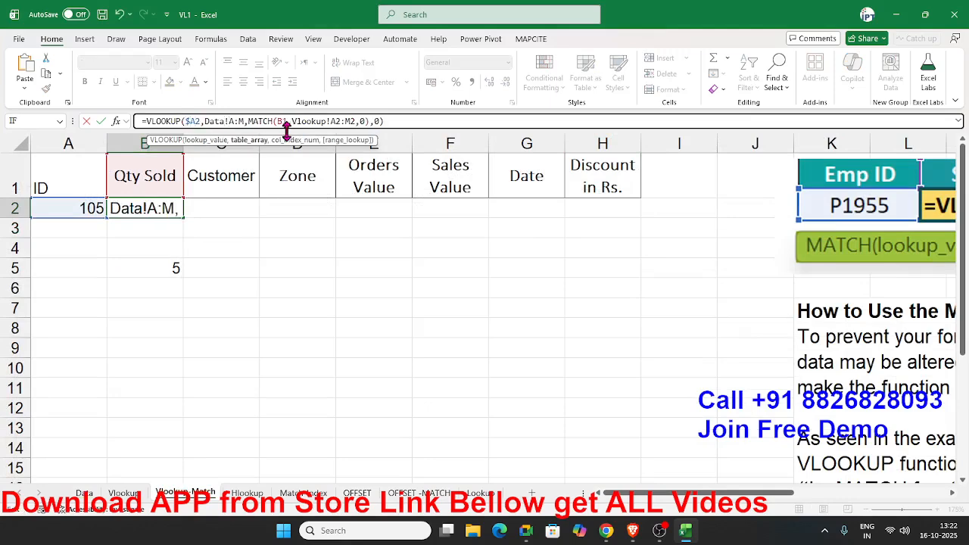
{"action": "key", "text": "F4"}
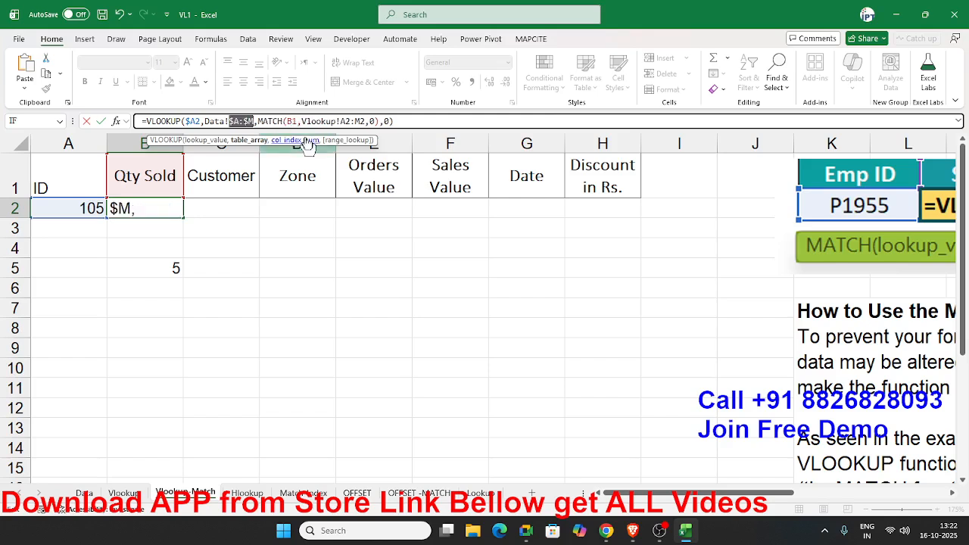
- Lock the MATCH references in the B2 formula as B$1 and Vlookup!$A$2:$M$2, and commit the formula
{"action": "left_click", "coordinate": [294, 120]}
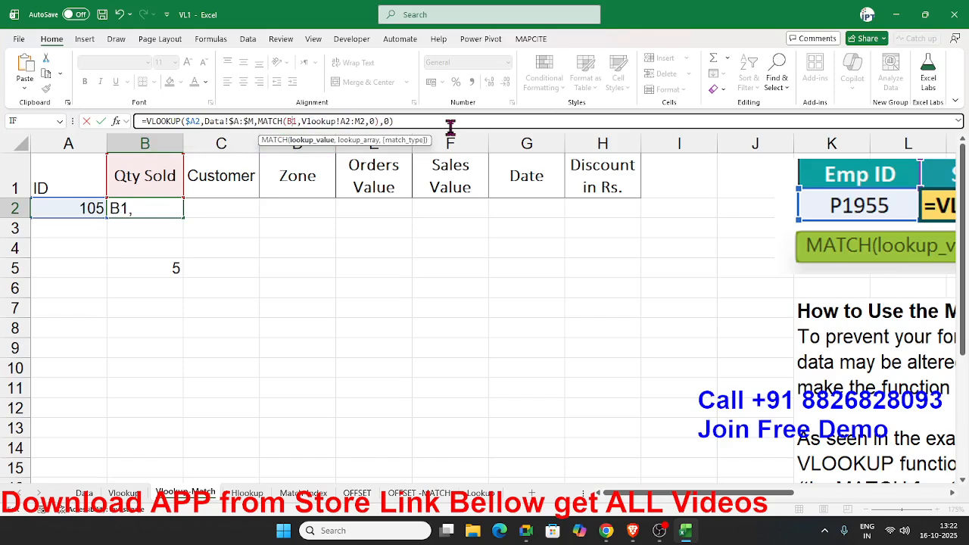
{"action": "key", "text": "F4"}
{"action": "key", "text": "F4"}
{"action": "left_click", "coordinate": [360, 121]}
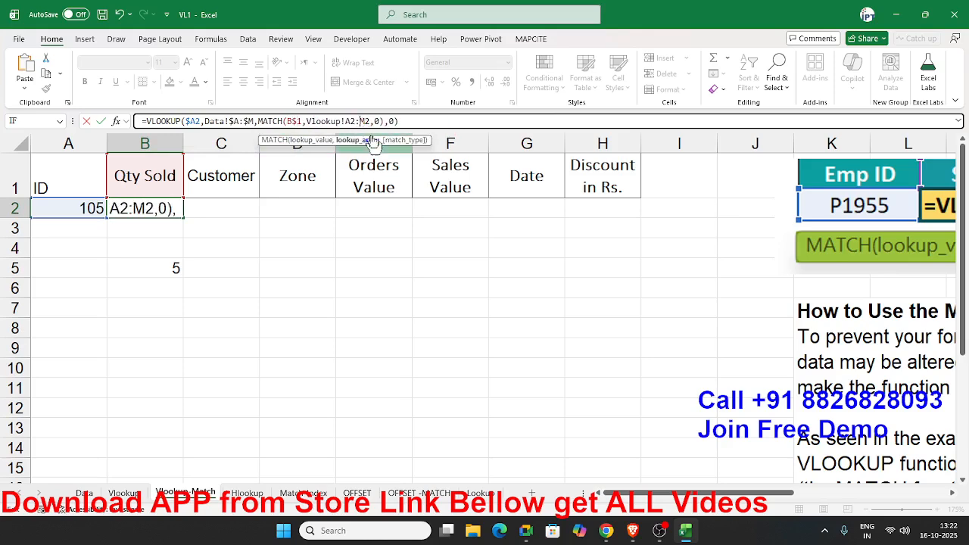
{"action": "key", "text": "F4"}
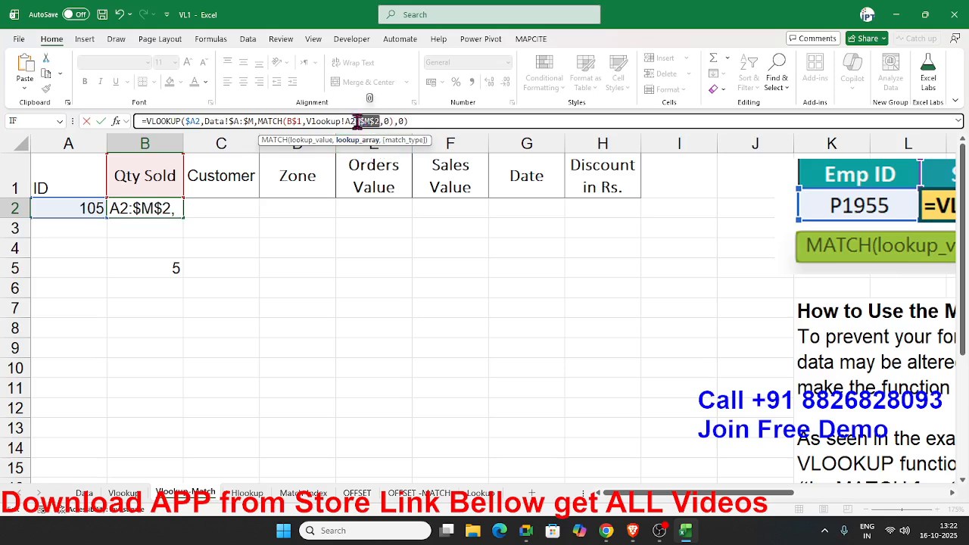
{"action": "left_click", "coordinate": [353, 121]}
{"action": "key", "text": "F4"}
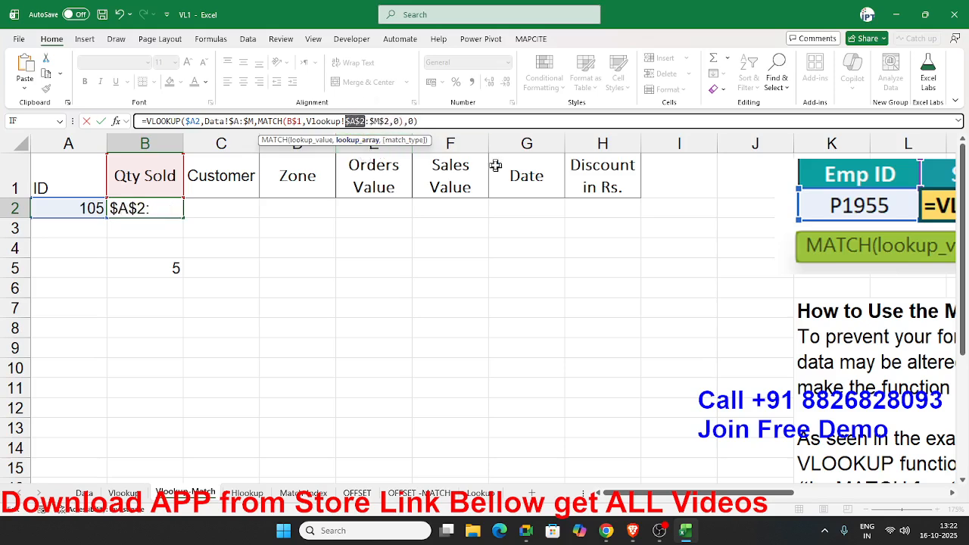
{"action": "key", "text": "Return"}
- Fill the B2 formula across the row to H2, and switch to the Vlookup sheet
{"action": "left_click", "coordinate": [162, 210]}
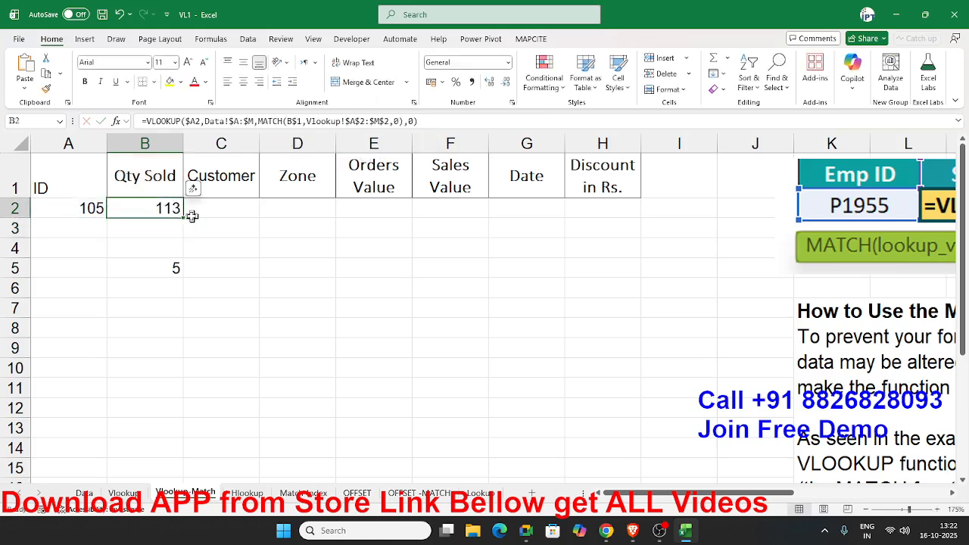
{"action": "left_click_drag", "start_coordinate": [186, 216], "coordinate": [616, 213]}
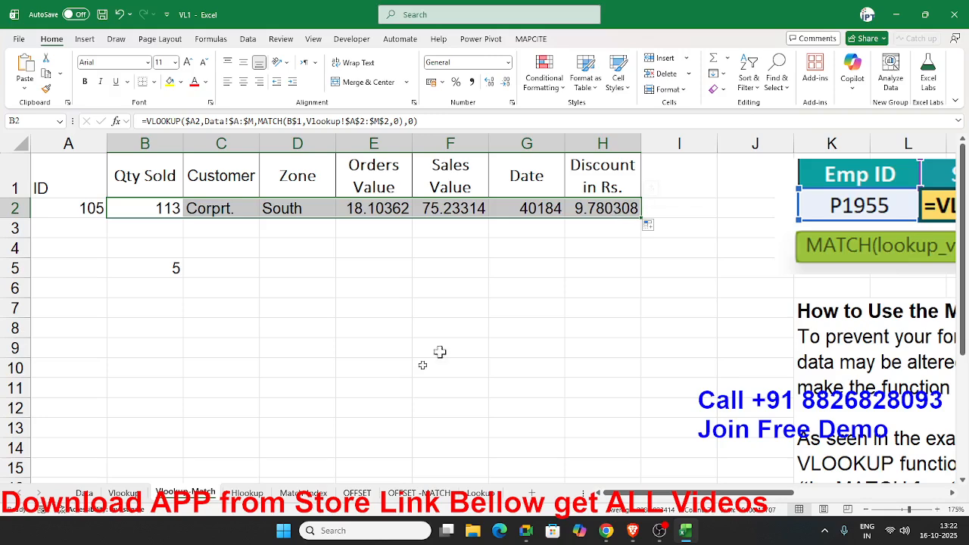
{"action": "left_click", "coordinate": [124, 493]}
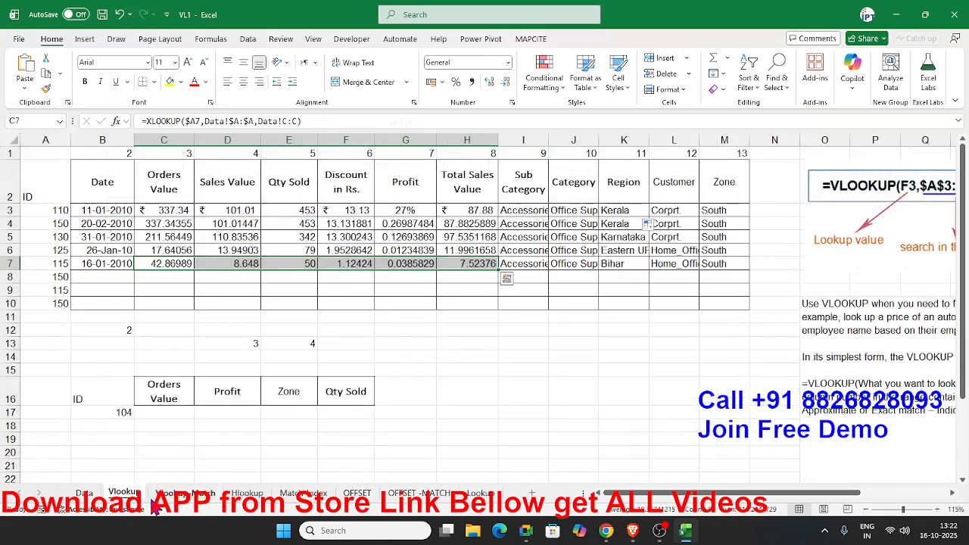
- Compare the vertical ID list on the Data sheet with the horizontal ID row and row headings on the Hlookup sheet
{"action": "left_click", "coordinate": [159, 496]}
{"action": "left_click", "coordinate": [246, 495]}
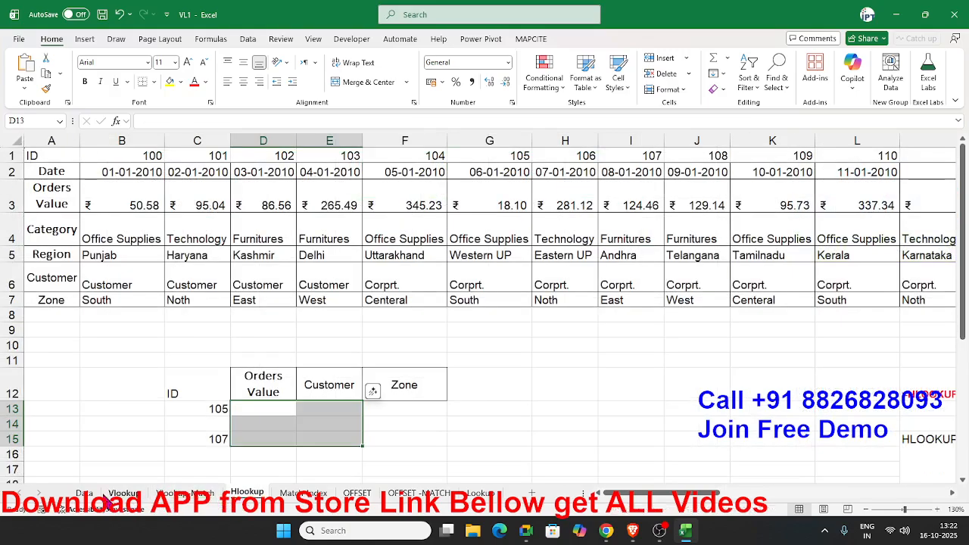
{"action": "left_click", "coordinate": [84, 494]}
{"action": "left_click_drag", "start_coordinate": [48, 187], "coordinate": [48, 398]}
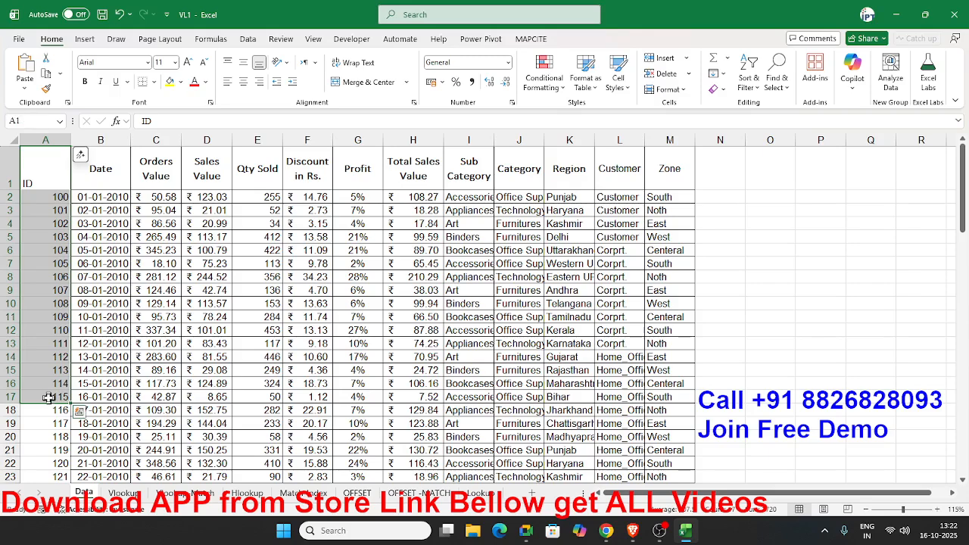
{"action": "left_click", "coordinate": [241, 494]}
{"action": "left_click", "coordinate": [121, 329]}
{"action": "left_click_drag", "start_coordinate": [32, 155], "coordinate": [680, 155]}
{"action": "left_click", "coordinate": [500, 253]}
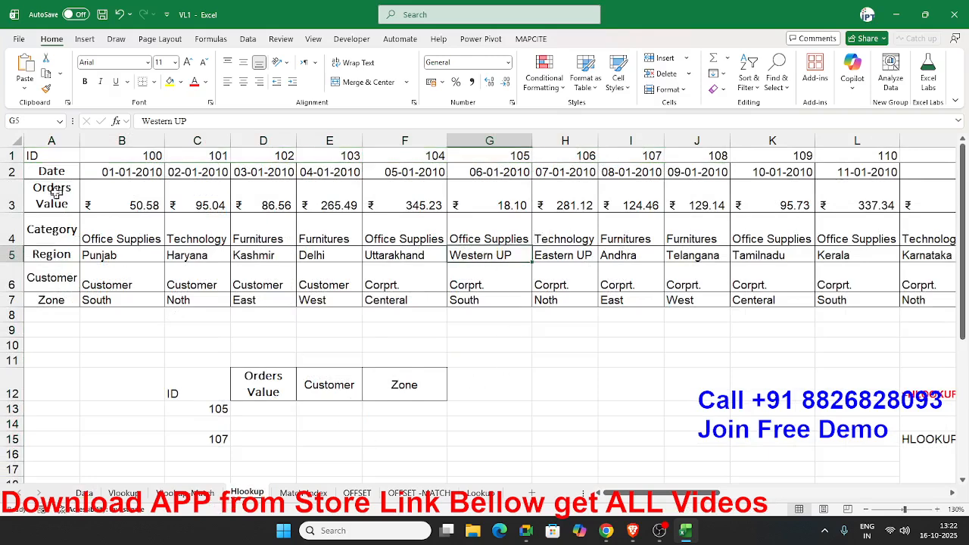
{"action": "left_click_drag", "start_coordinate": [50, 156], "coordinate": [59, 379]}
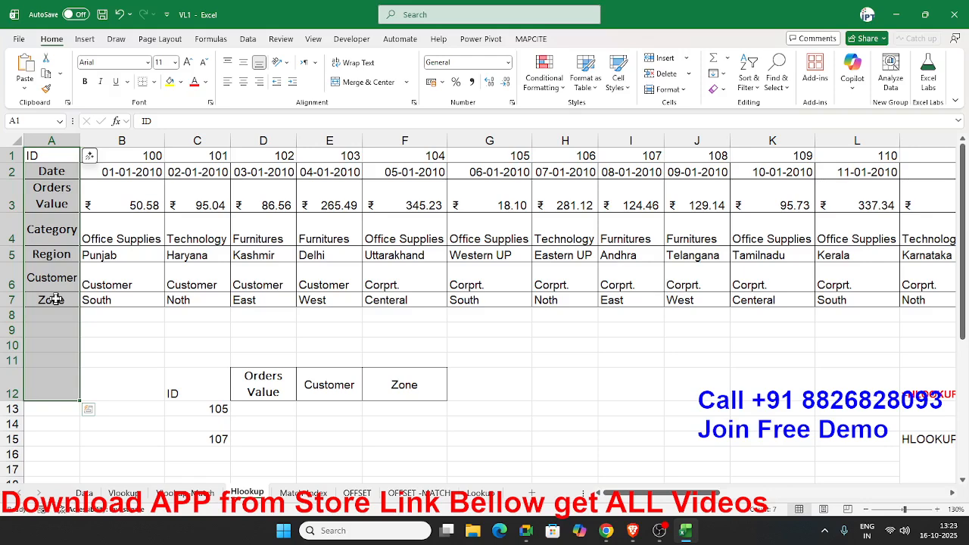
- Enter =HLOOKUP(C13,1:7,3,0) in cell D13 of the Hlookup sheet and review the formula's arguments
{"action": "left_click", "coordinate": [253, 440]}
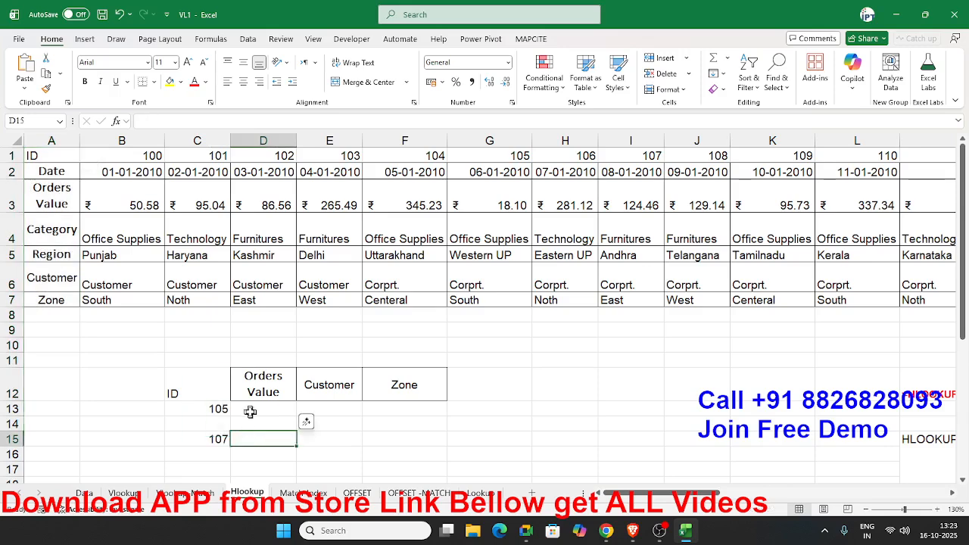
{"action": "left_click", "coordinate": [252, 410]}
{"action": "type", "text": "="}
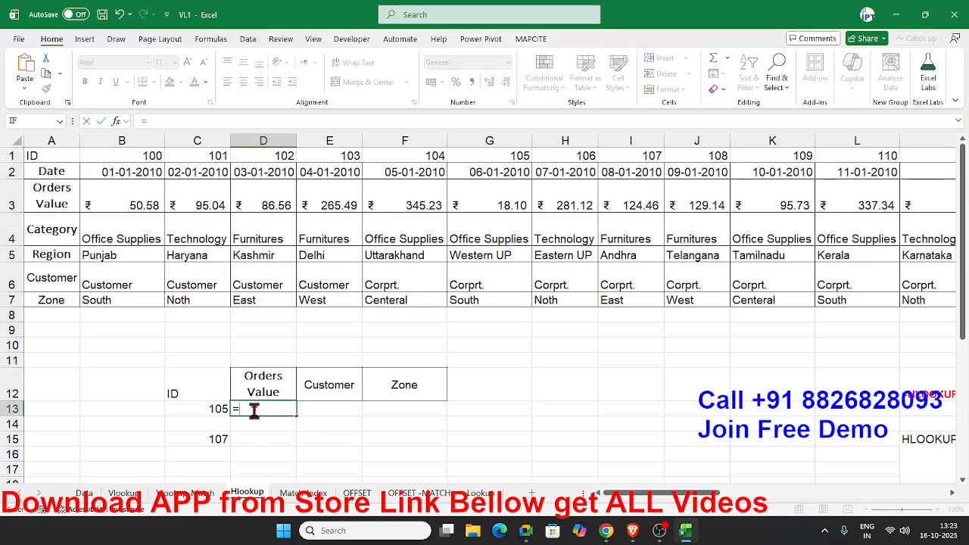
{"action": "type", "text": "hl"}
{"action": "key", "text": "Tab"}
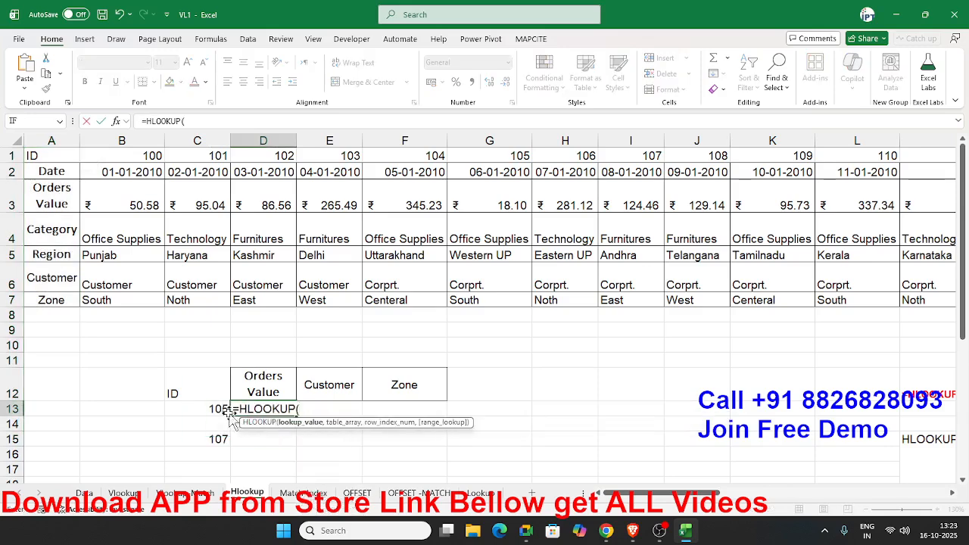
{"action": "left_click", "coordinate": [218, 409]}
{"action": "type", "text": ","}
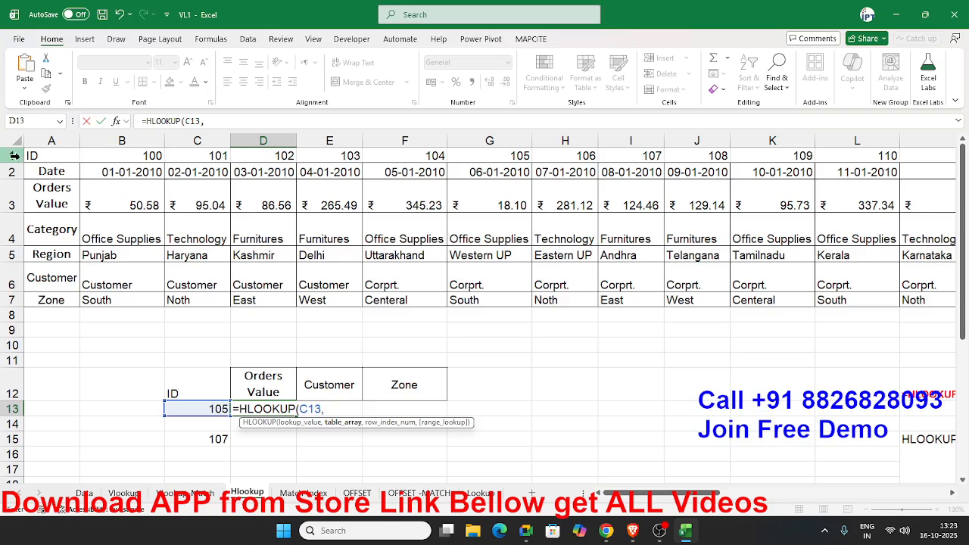
{"action": "left_click_drag", "start_coordinate": [14, 156], "coordinate": [25, 294]}
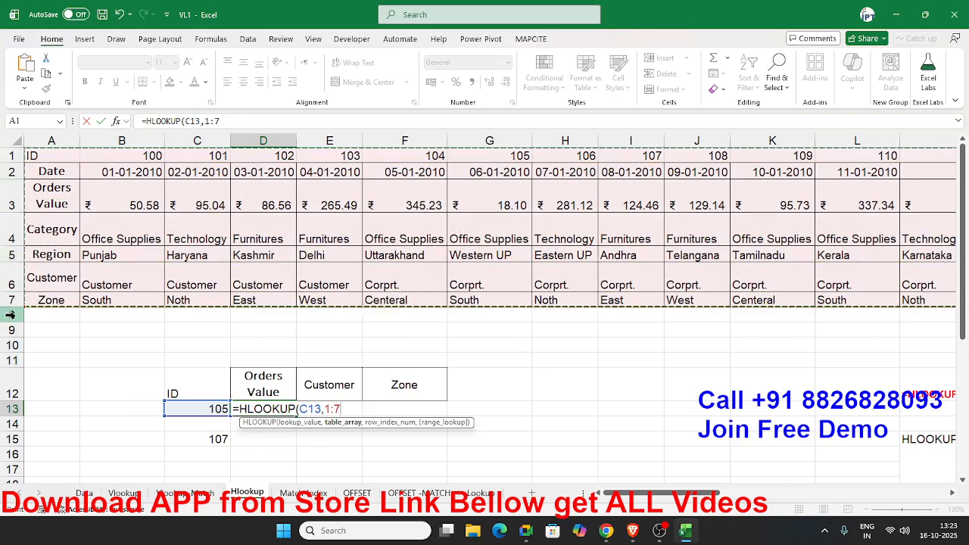
{"action": "type", "text": ","}
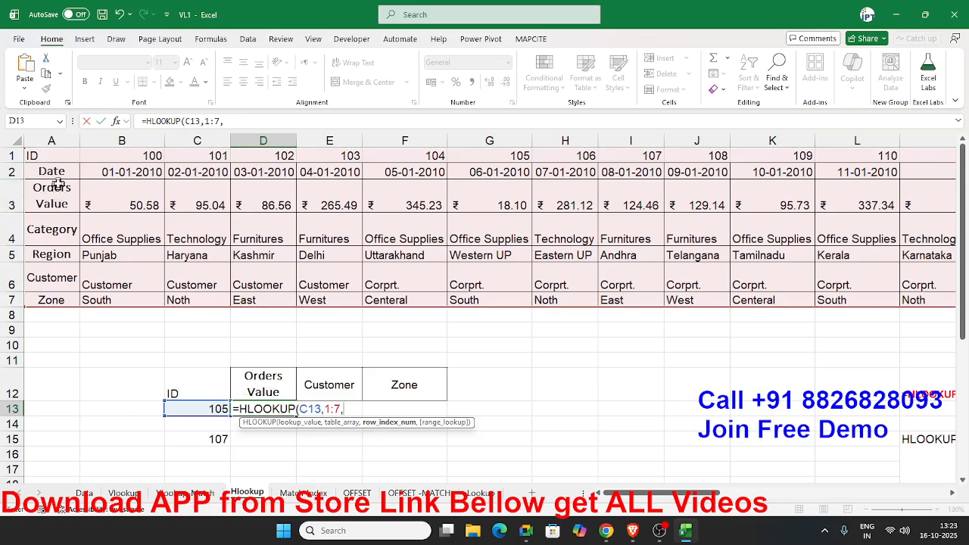
{"action": "type", "text": "3,0"}
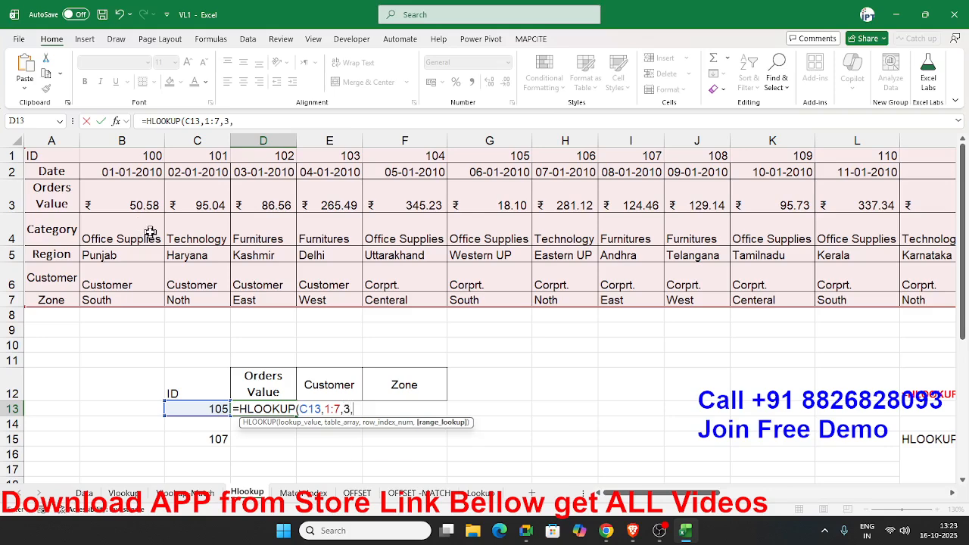
{"action": "key", "text": "Return"}
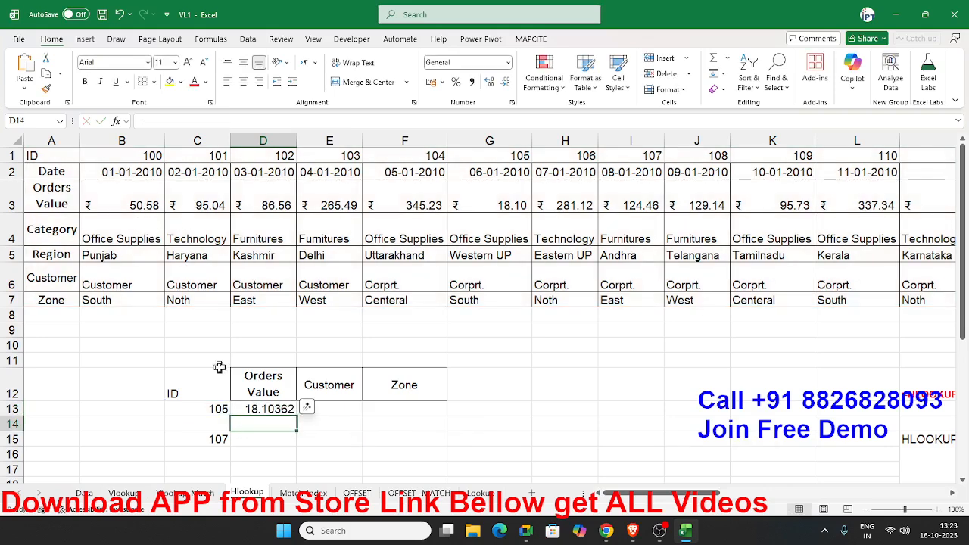
{"action": "double_click", "coordinate": [275, 413]}
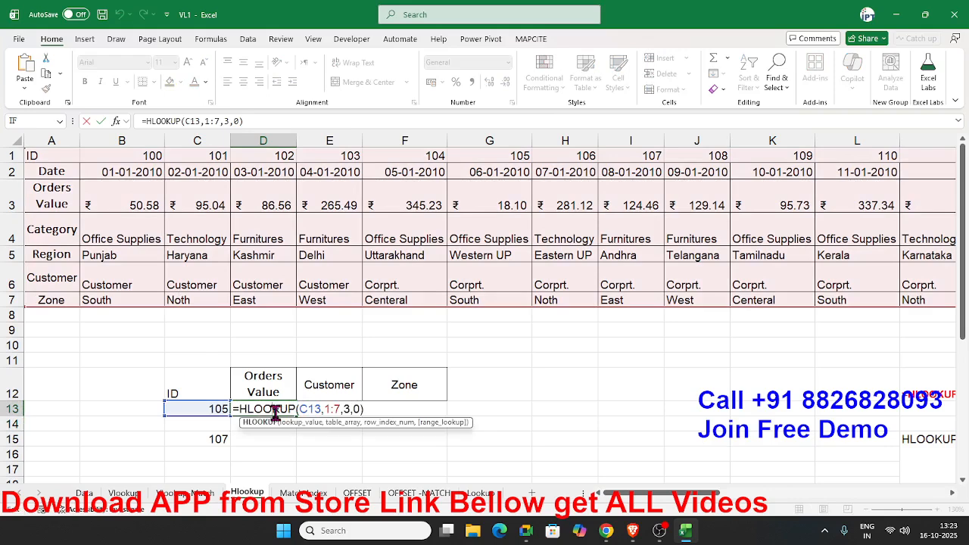
{"action": "key", "text": "Escape"}
- Enter =XLOOKUP(C15,1:1,3:3) in cell D15 to return the Orders Value for the ID in C15
{"action": "key", "text": "Down"}
{"action": "key", "text": "Down"}
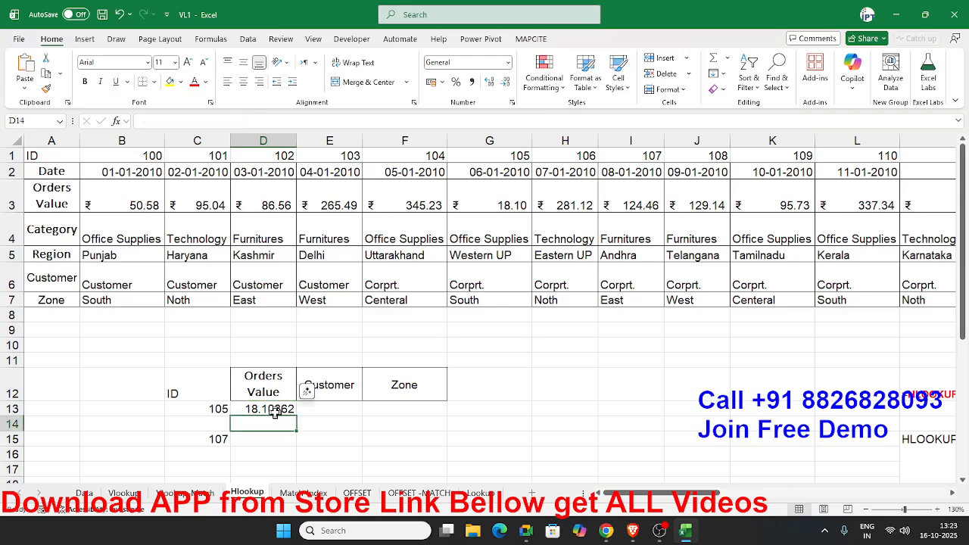
{"action": "type", "text": "="}
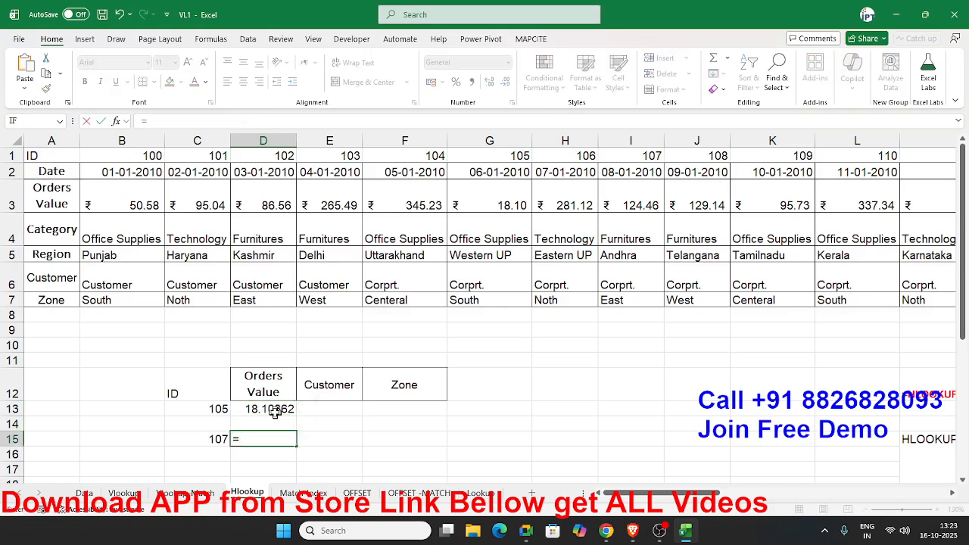
{"action": "type", "text": "xl"}
{"action": "key", "text": "Tab"}
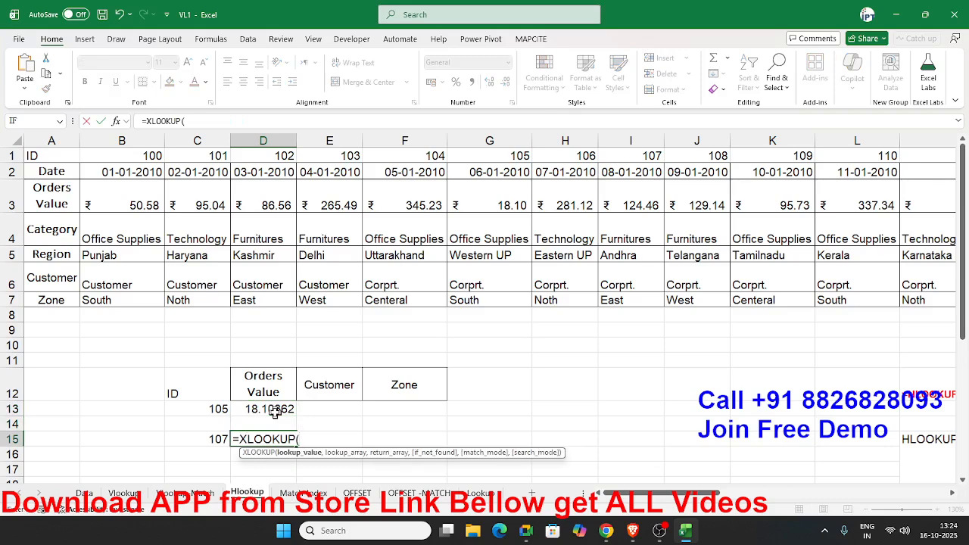
{"action": "key", "text": "Left"}
{"action": "type", "text": ","}
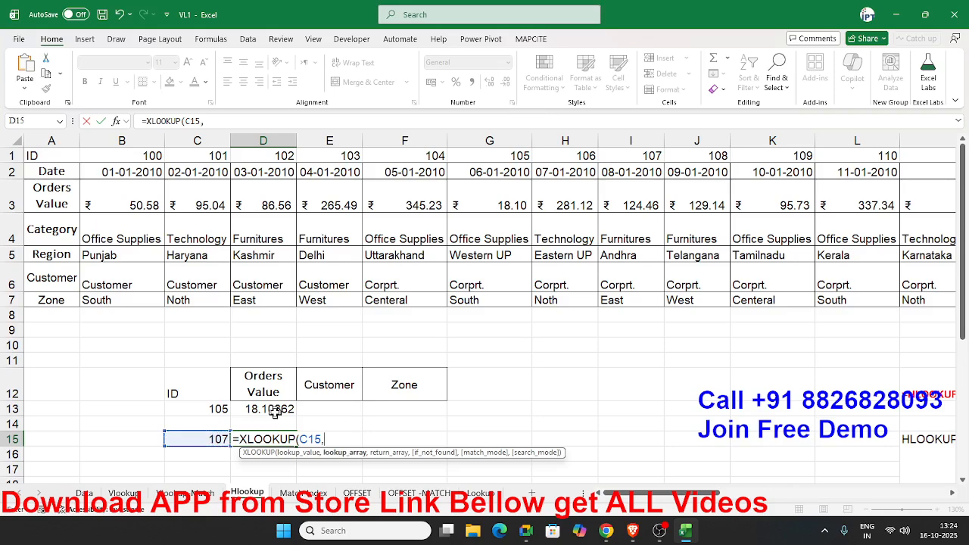
{"action": "left_click", "coordinate": [12, 155]}
{"action": "left_click_drag", "start_coordinate": [19, 198], "coordinate": [12, 300]}
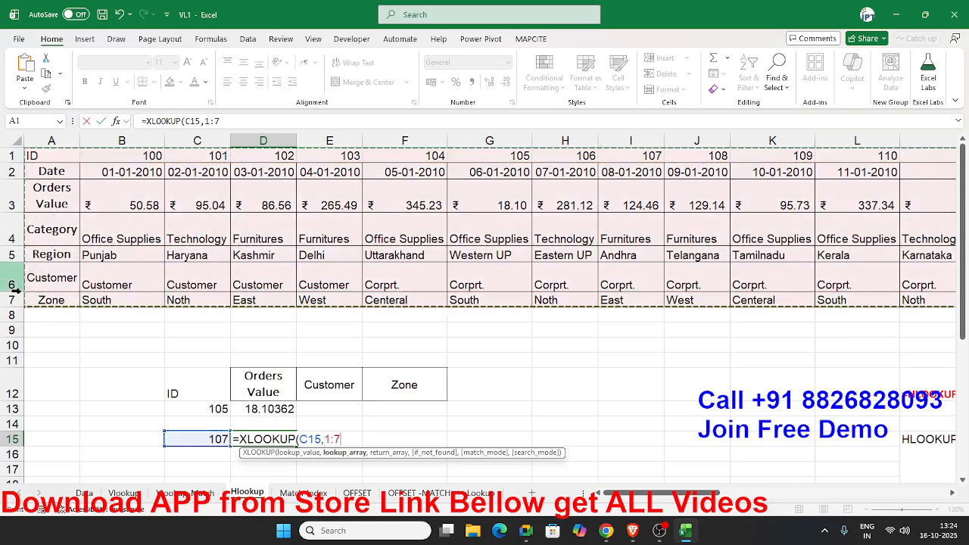
{"action": "left_click", "coordinate": [12, 155]}
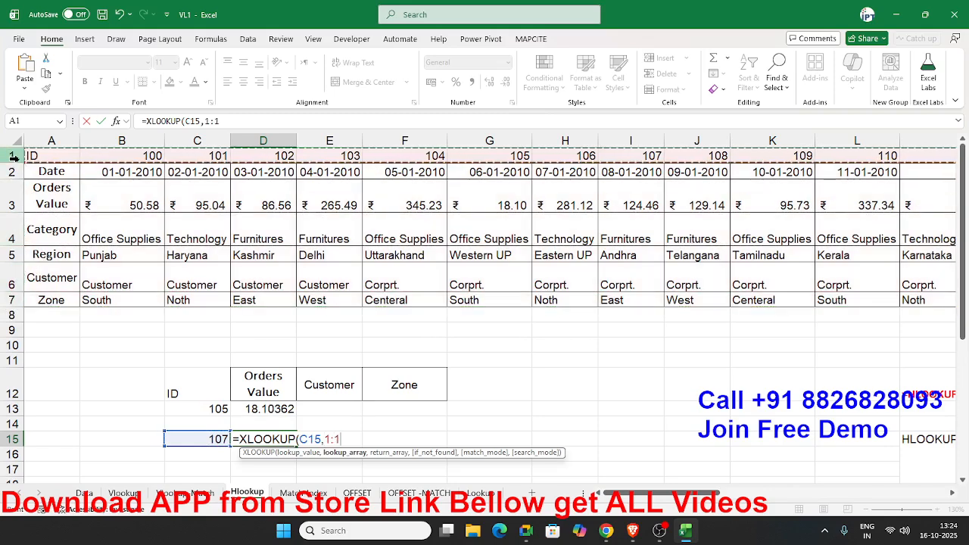
{"action": "type", "text": ","}
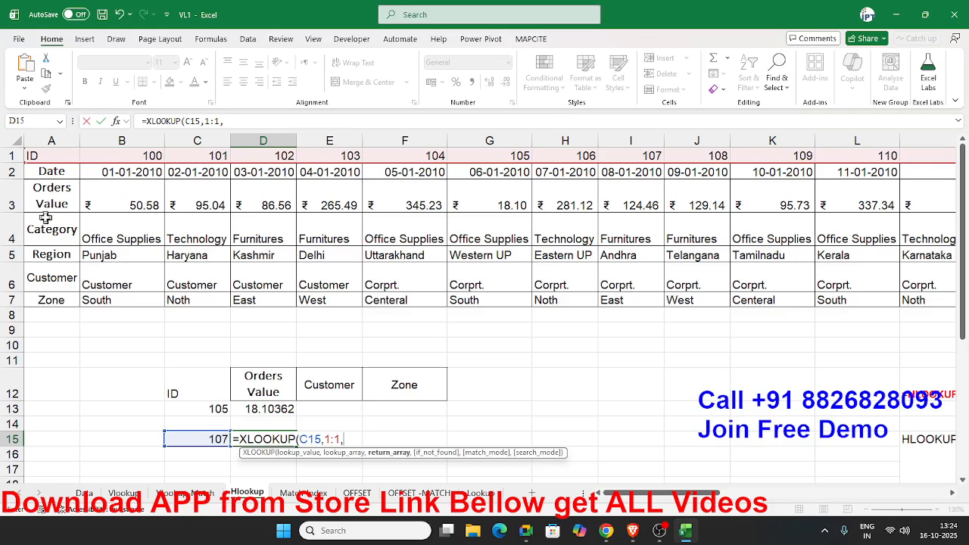
{"action": "left_click", "coordinate": [17, 199]}
{"action": "key", "text": "Return"}
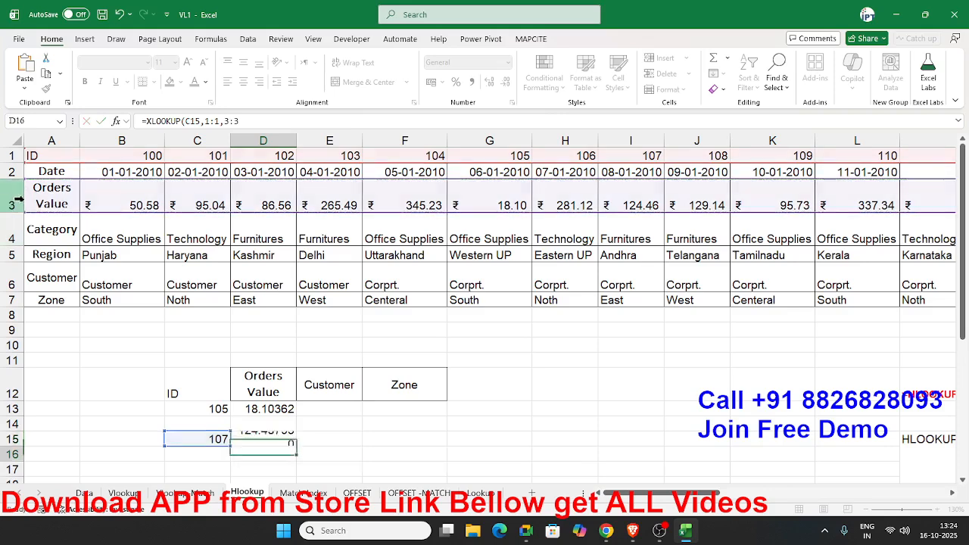
{"action": "key", "text": "Up"}
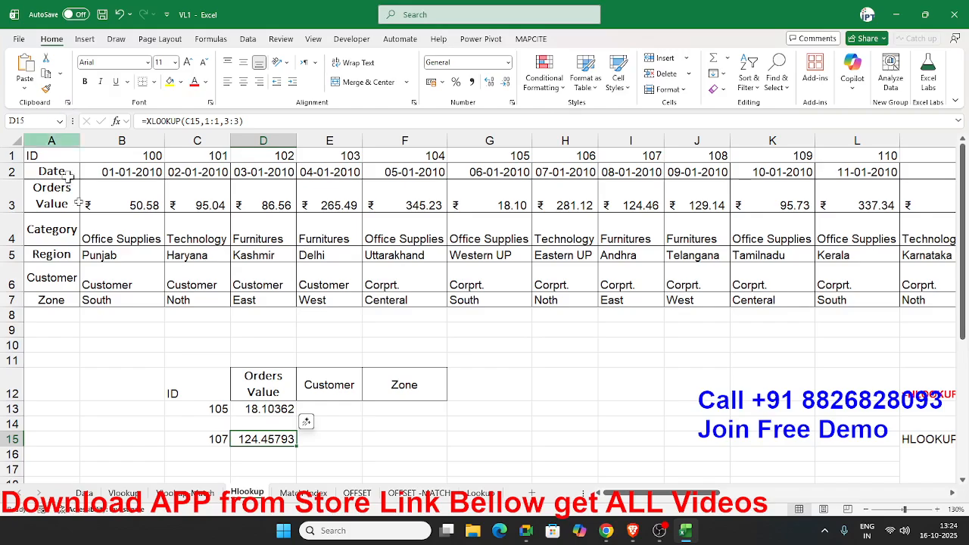
- On the Vlookup sheet, set the ID in cell A5 to 500
{"action": "left_click", "coordinate": [85, 493]}
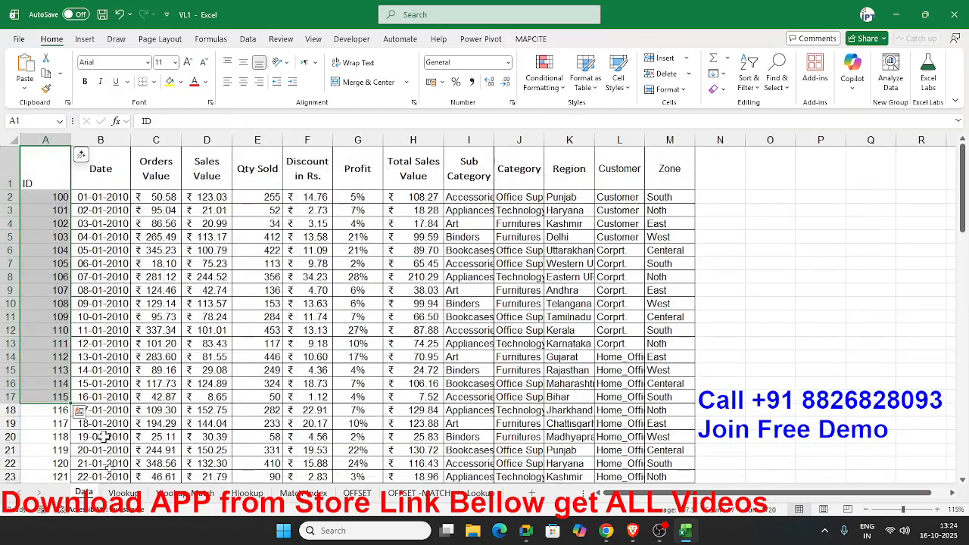
{"action": "left_click", "coordinate": [123, 493]}
{"action": "left_click", "coordinate": [56, 236]}
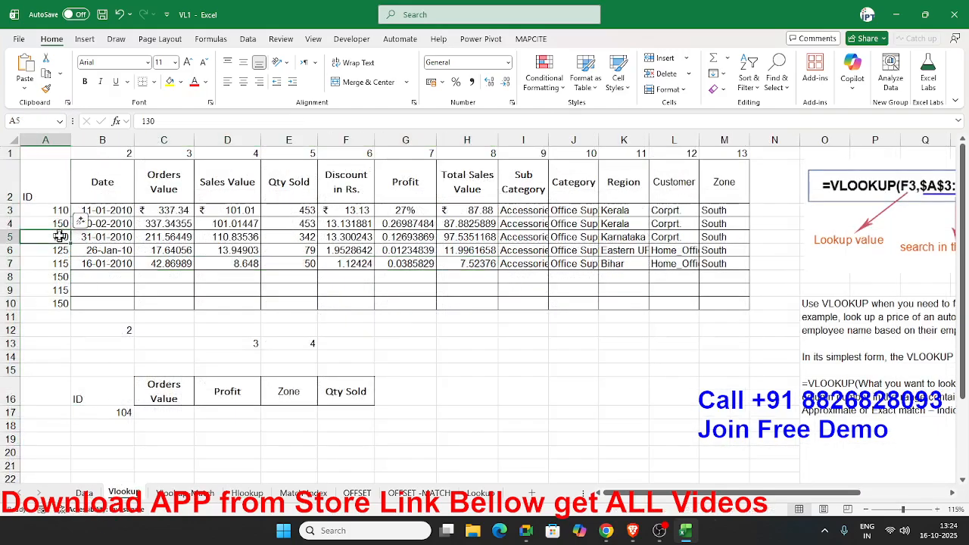
{"action": "type", "text": "500"}
{"action": "key", "text": "Return"}
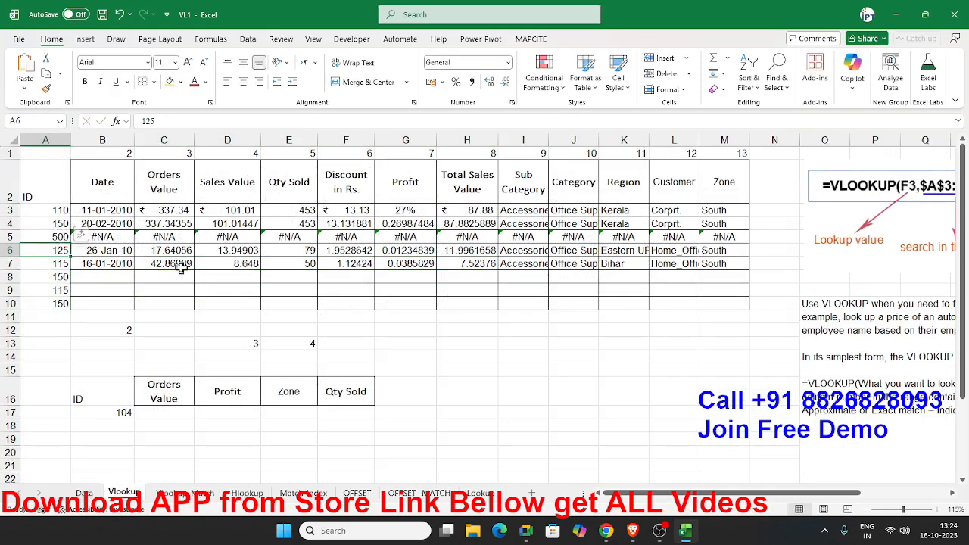
- Wrap the VLOOKUP formula in B5 in IFERROR with an empty string "" as the value if error
{"action": "left_click", "coordinate": [114, 237]}
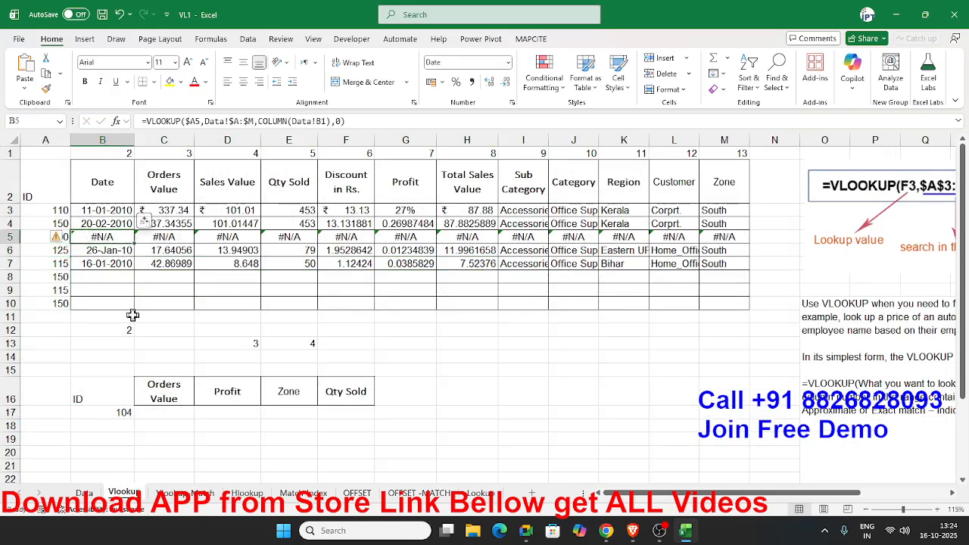
{"action": "left_click", "coordinate": [147, 122]}
{"action": "type", "text": "if"}
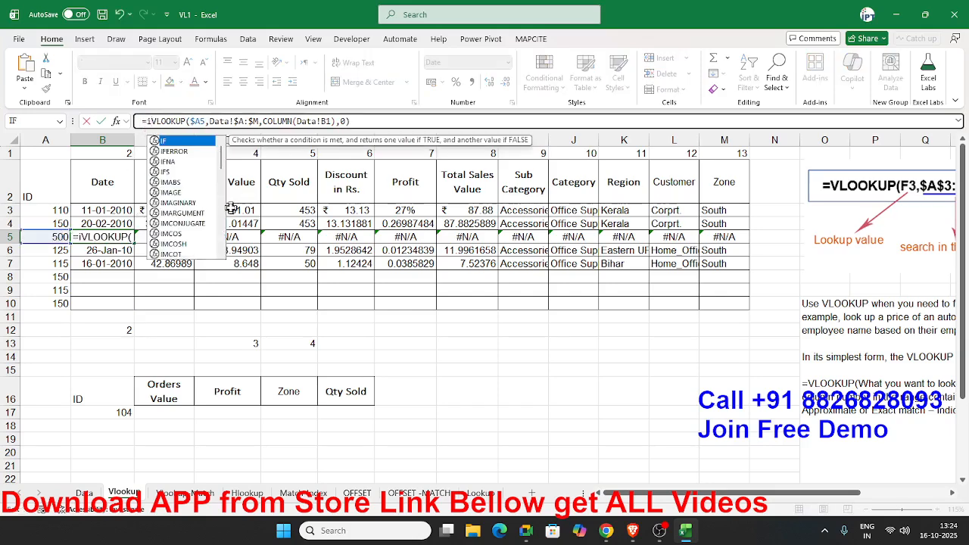
{"action": "key", "text": "Tab"}
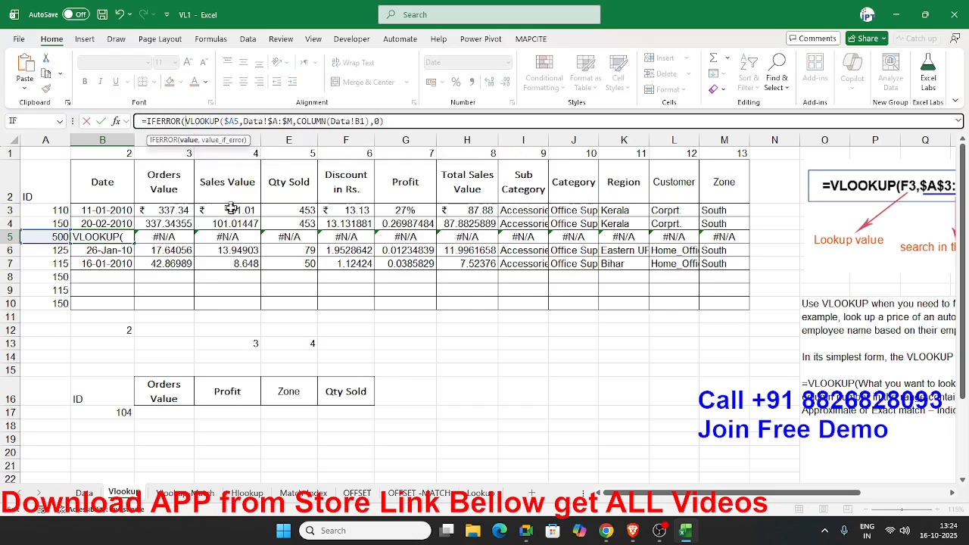
{"action": "left_click", "coordinate": [417, 119]}
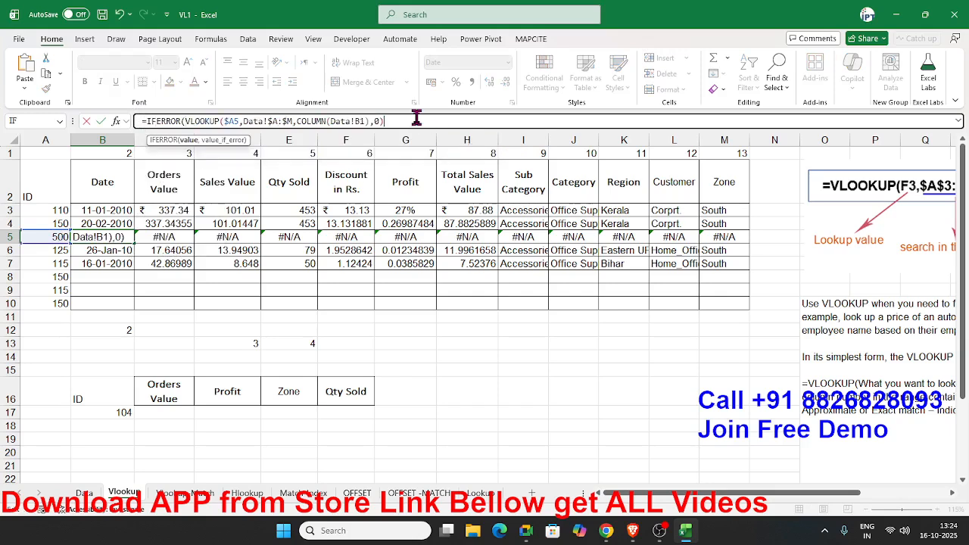
{"action": "type", "text": ",\"\""}
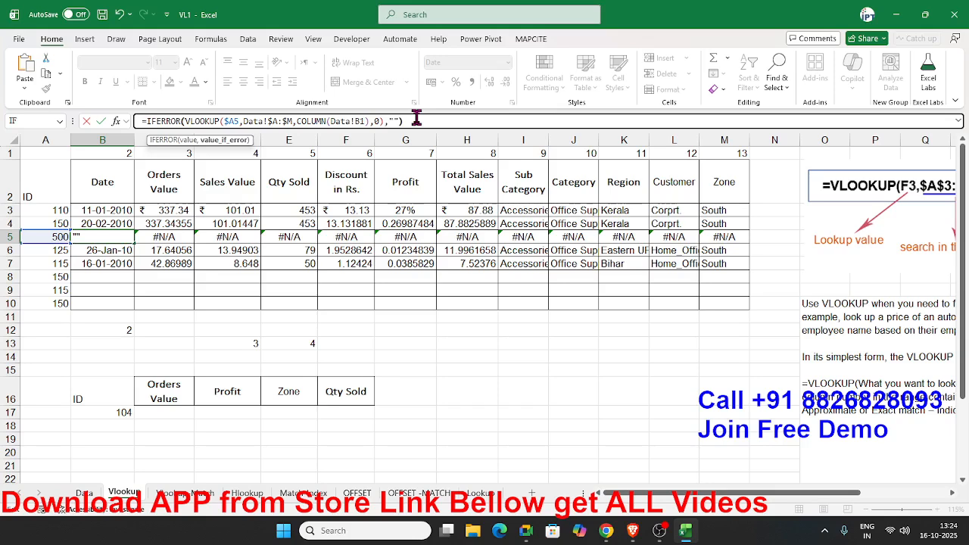
{"action": "type", "text": ")"}
{"action": "key", "text": "Return"}
{"action": "key", "text": "Up"}
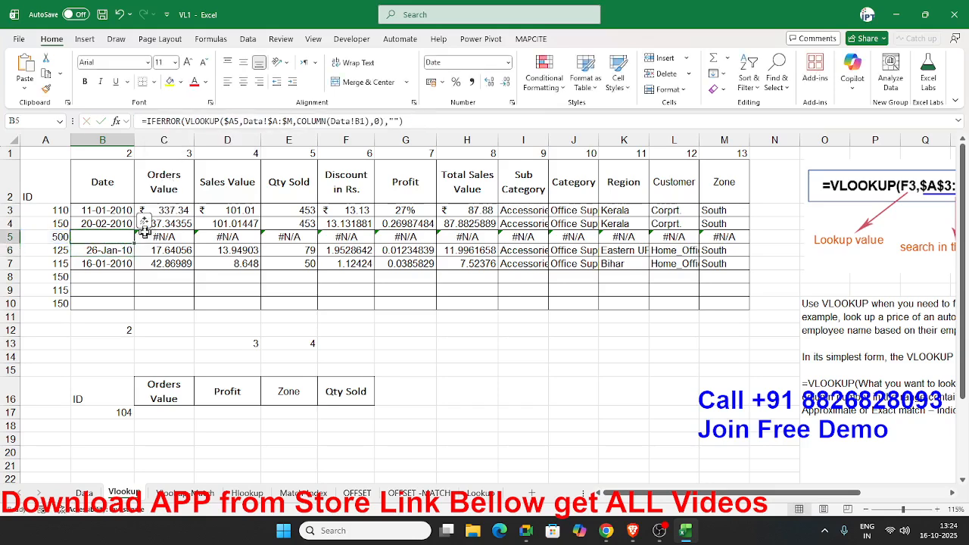
- Fill the B5 IFERROR formula across the row to M5 and inspect its empty-string argument
{"action": "left_click_drag", "start_coordinate": [135, 242], "coordinate": [723, 247]}
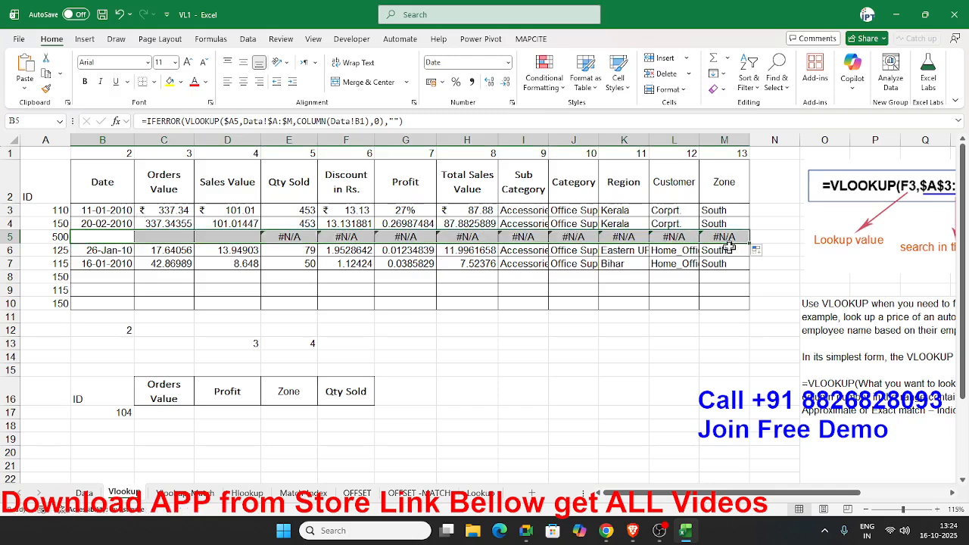
{"action": "double_click", "coordinate": [394, 123]}
{"action": "key", "text": "Escape"}
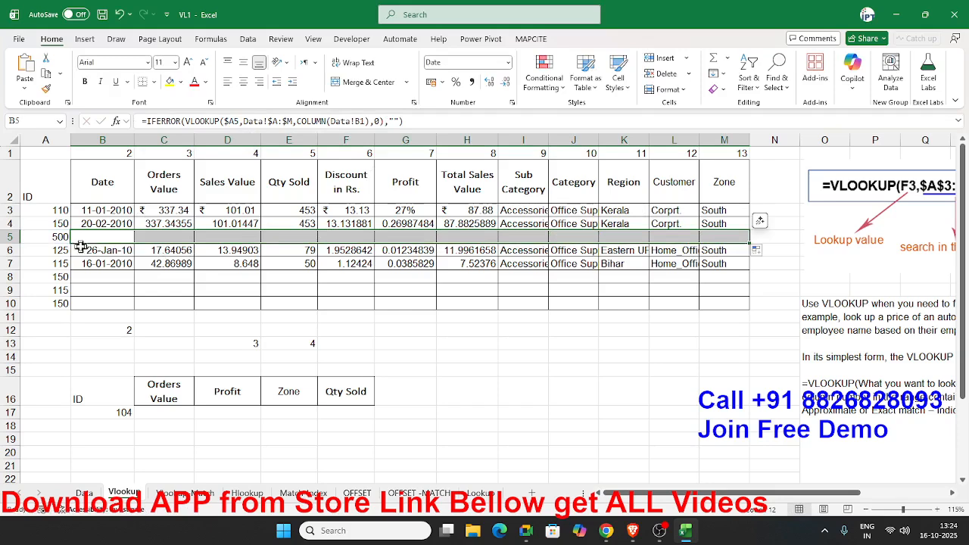
- Test the row 5 lookup by entering the IDs 150 and 562 in cell A5, finishing with 120
{"action": "left_click", "coordinate": [64, 237]}
{"action": "type", "text": "150"}
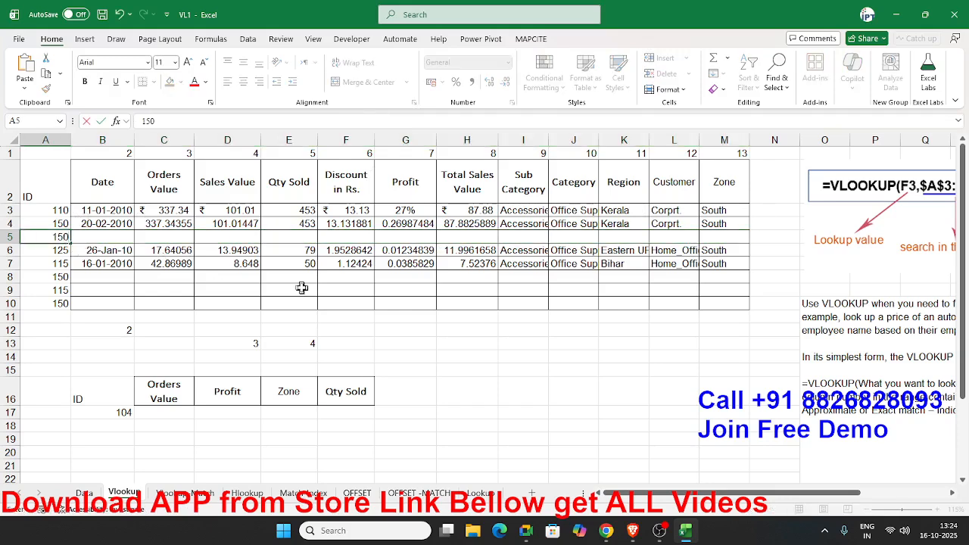
{"action": "key", "text": "ctrl+Return"}
{"action": "type", "text": "562"}
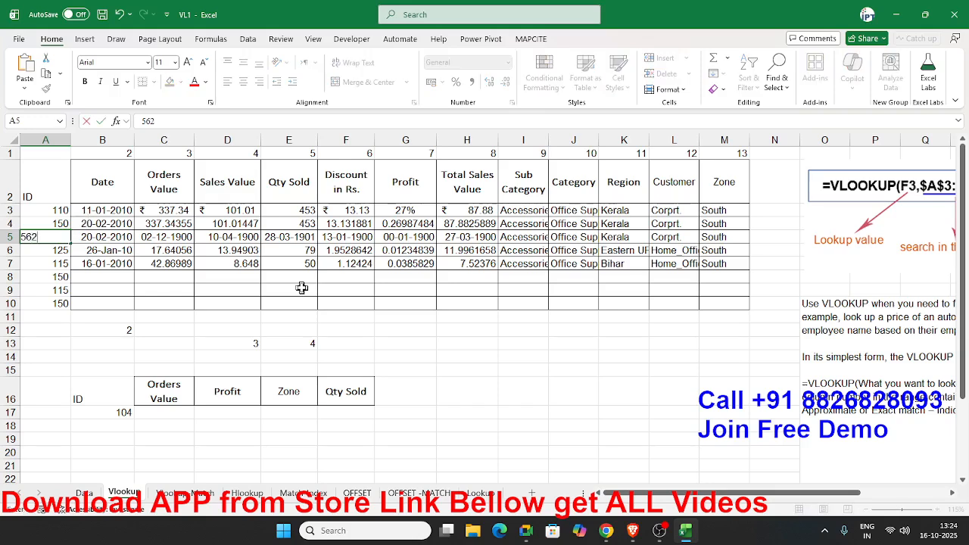
{"action": "key", "text": "Return"}
{"action": "key", "text": "Up"}
{"action": "type", "text": "1"}
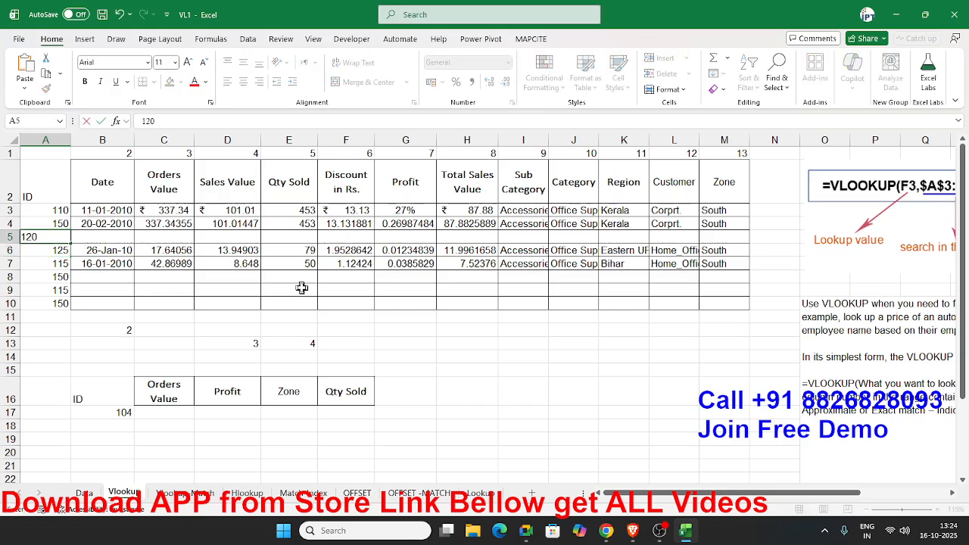
{"action": "key", "text": "Return"}
- Add an empty string "" as the if_not_found argument of the XLOOKUP formula in B7
{"action": "key", "text": "Down"}
{"action": "key", "text": "Right"}
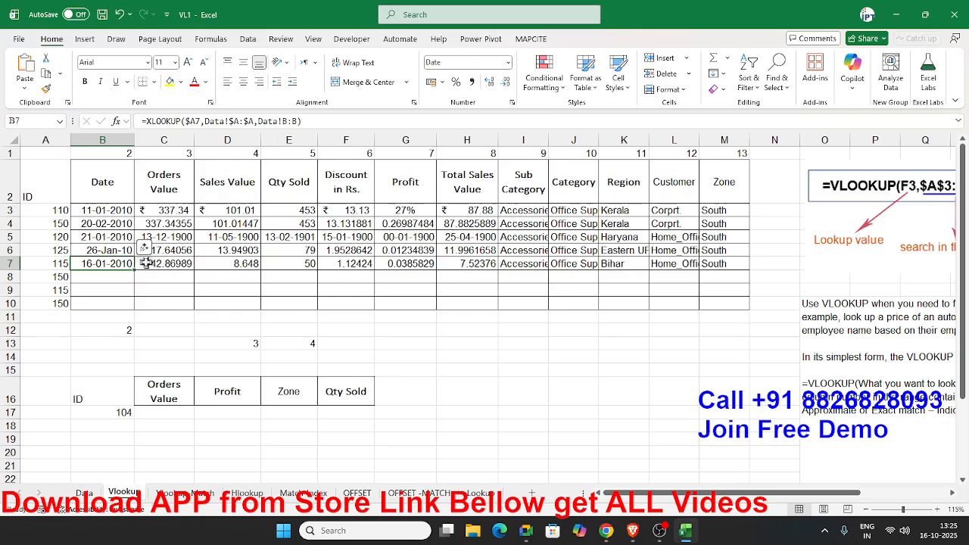
{"action": "double_click", "coordinate": [111, 262]}
{"action": "left_click", "coordinate": [243, 263]}
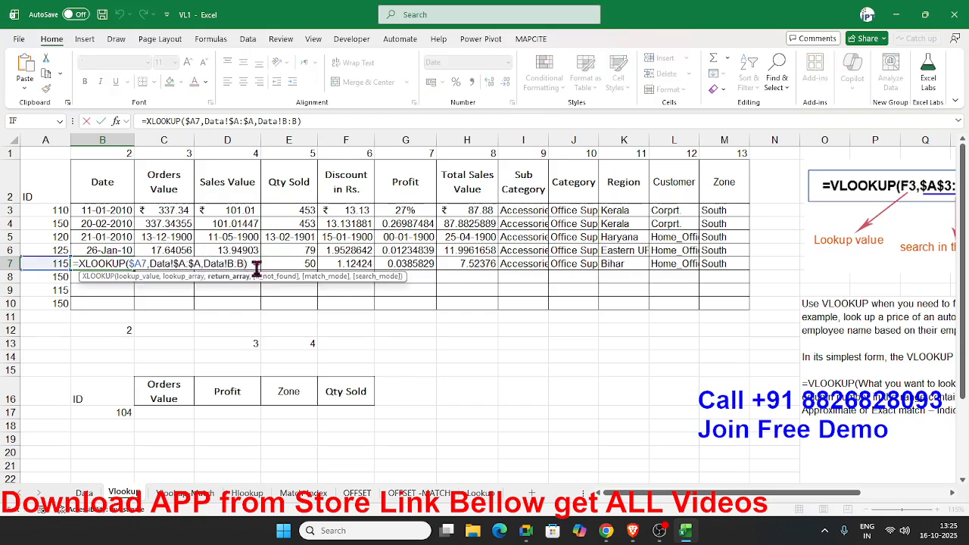
{"action": "type", "text": ","}
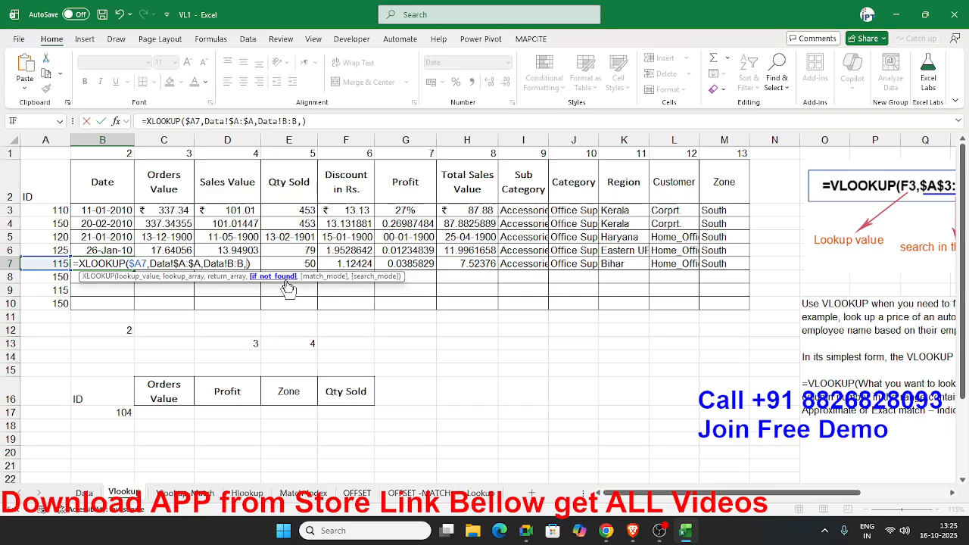
{"action": "type", "text": "\"\""}
{"action": "key", "text": "ctrl+Return"}
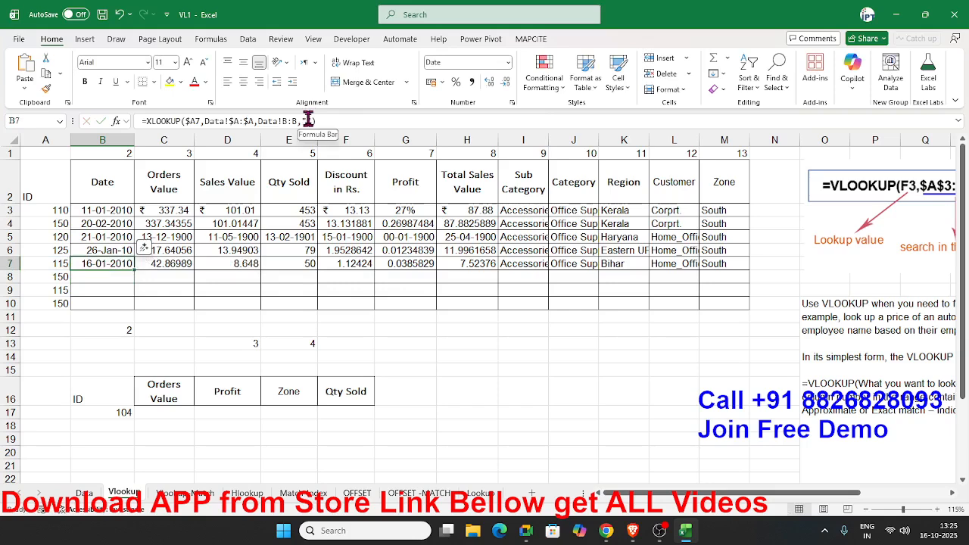
- Fill the B7 XLOOKUP formula across the row to M7 and apply the General number format to C7:J7
{"action": "left_click_drag", "start_coordinate": [135, 270], "coordinate": [743, 275]}
{"action": "left_click_drag", "start_coordinate": [166, 264], "coordinate": [554, 267]}
{"action": "key", "text": "ctrl+shift+grave"}
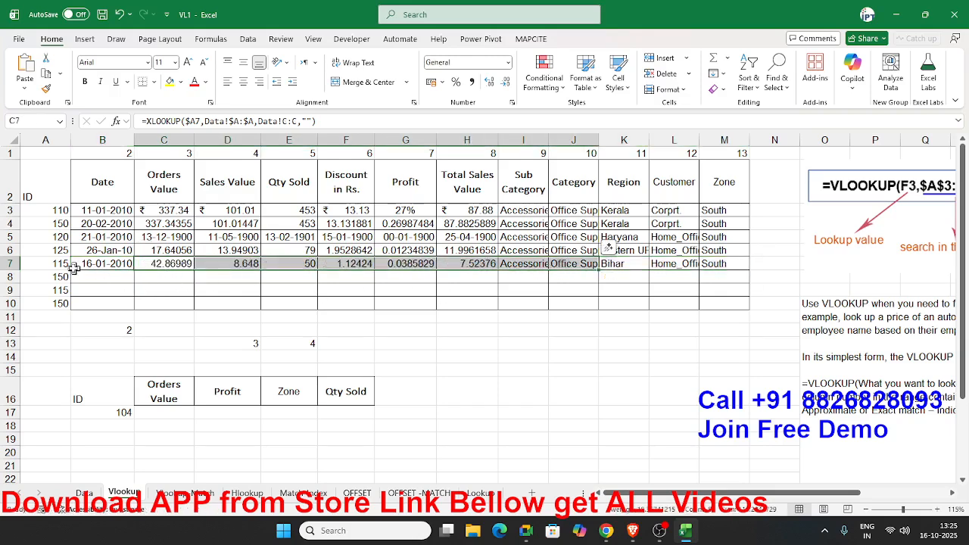
- Test the row 7 XLOOKUP by entering the ID 562 in cell A7, finishing with 150
{"action": "left_click", "coordinate": [60, 265]}
{"action": "type", "text": "500"}
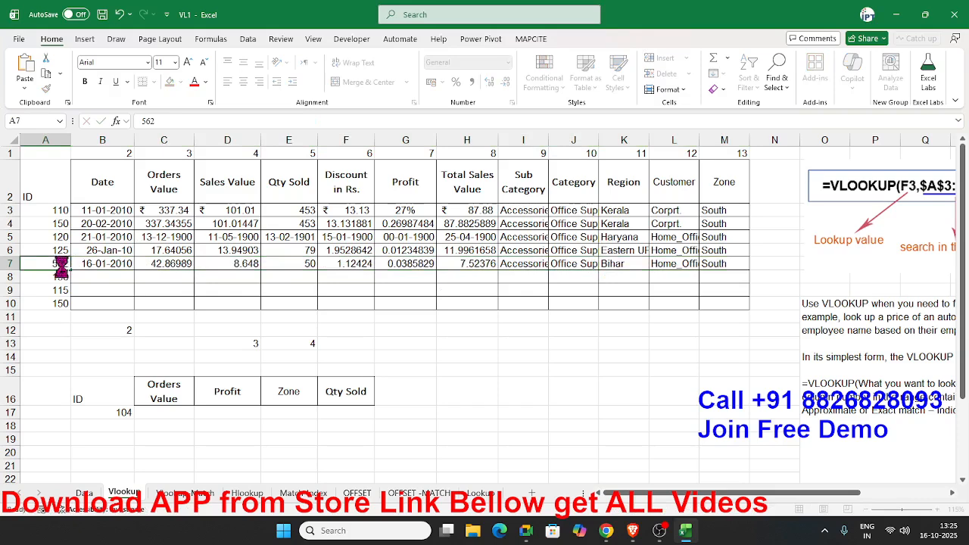
{"action": "key", "text": "Return"}
{"action": "left_click", "coordinate": [60, 265]}
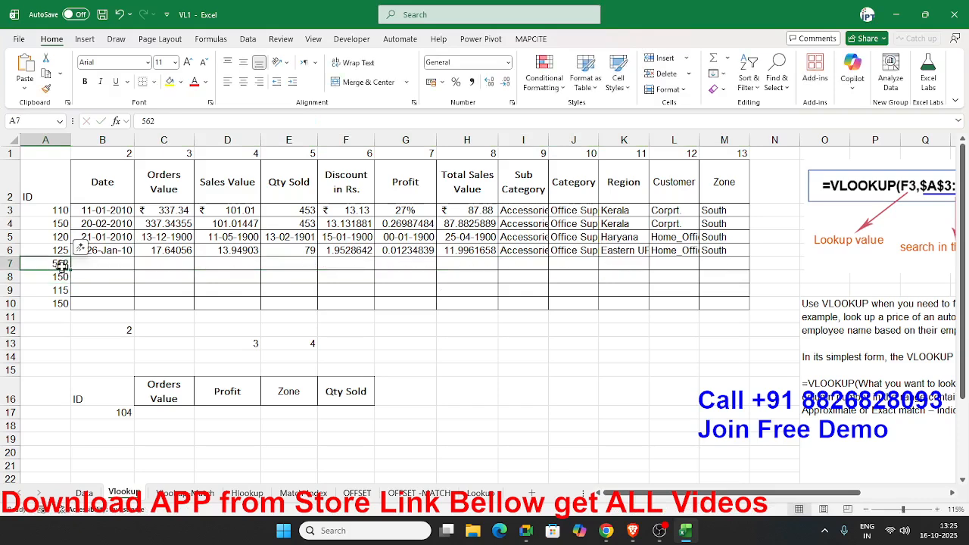
{"action": "type", "text": "15"}
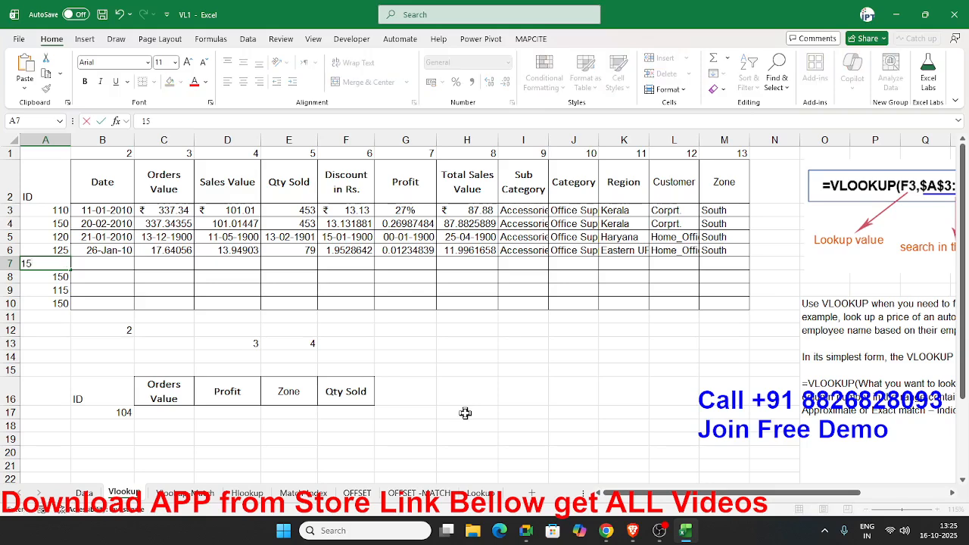
{"action": "type", "text": "0"}
{"action": "key", "text": "Return"}
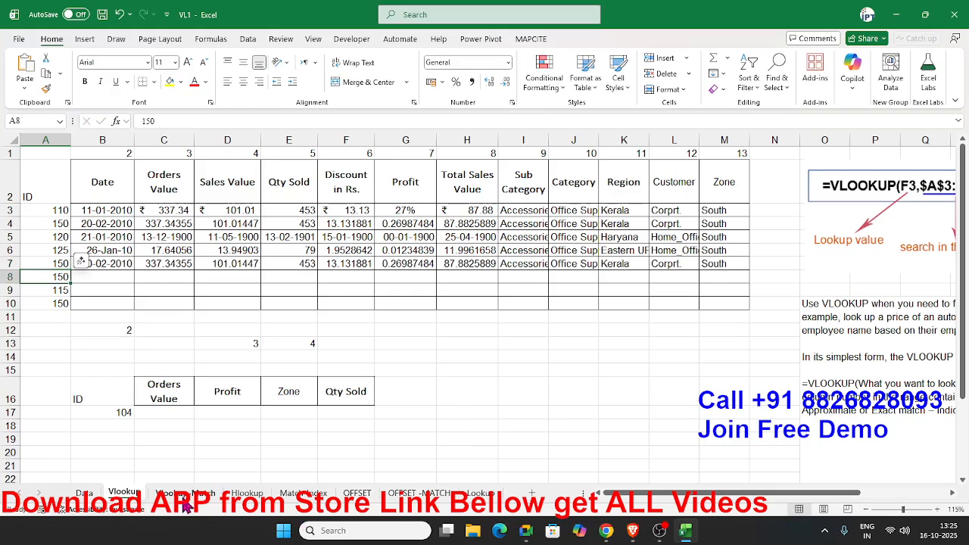
- Open the Match-Index sheet and examine the ID column's position relative to the other columns of the data table
{"action": "left_click", "coordinate": [185, 494]}
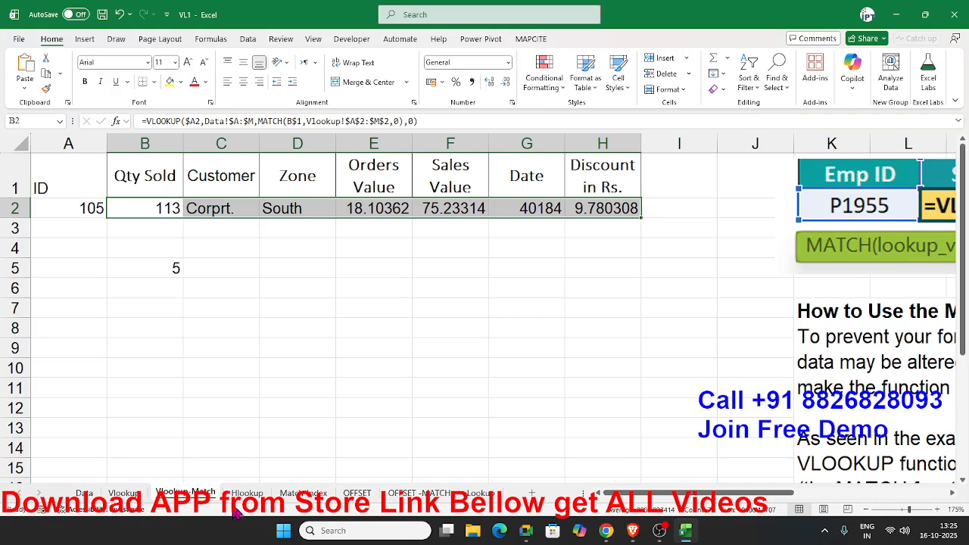
{"action": "left_click", "coordinate": [294, 500]}
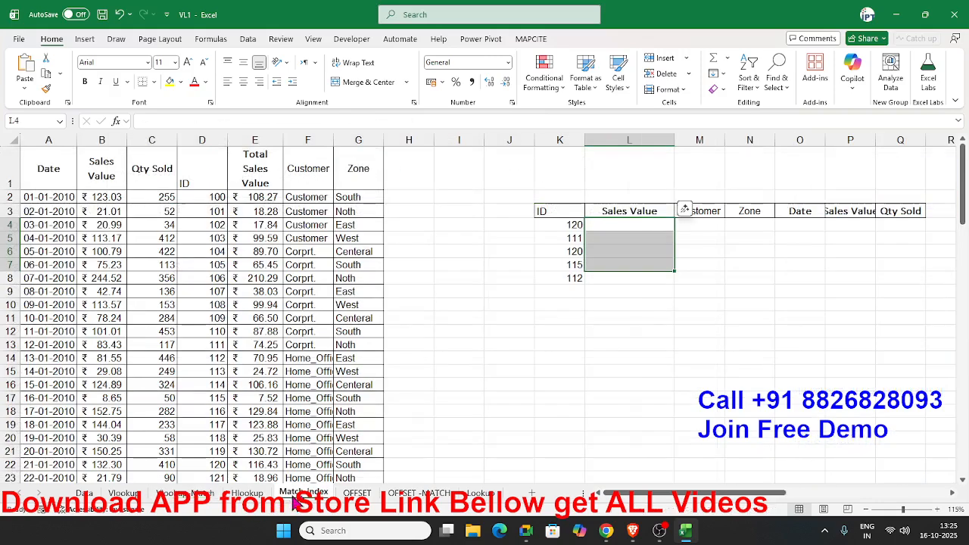
{"action": "left_click", "coordinate": [448, 383]}
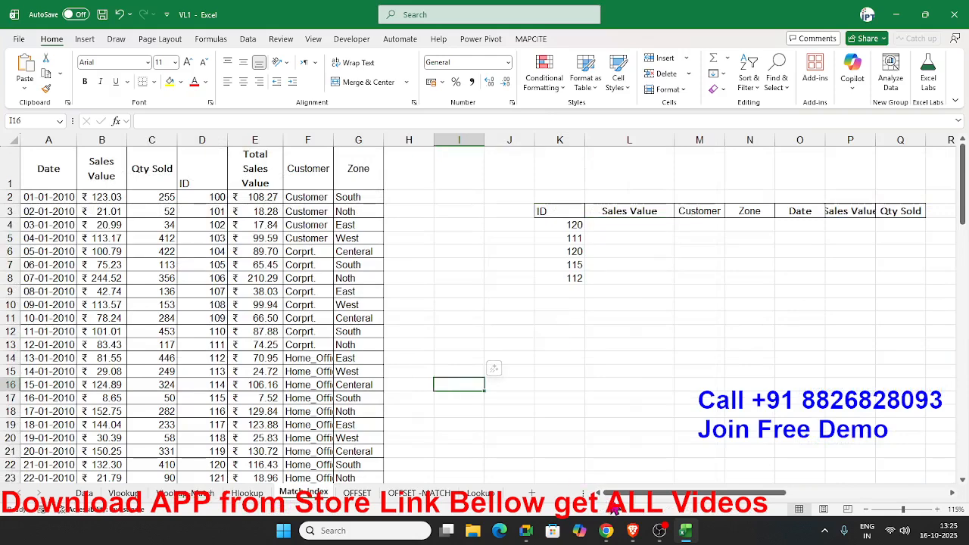
{"action": "left_click", "coordinate": [204, 135]}
{"action": "scroll", "coordinate": [212, 258], "scroll_direction": "down", "scroll_amount": 6}
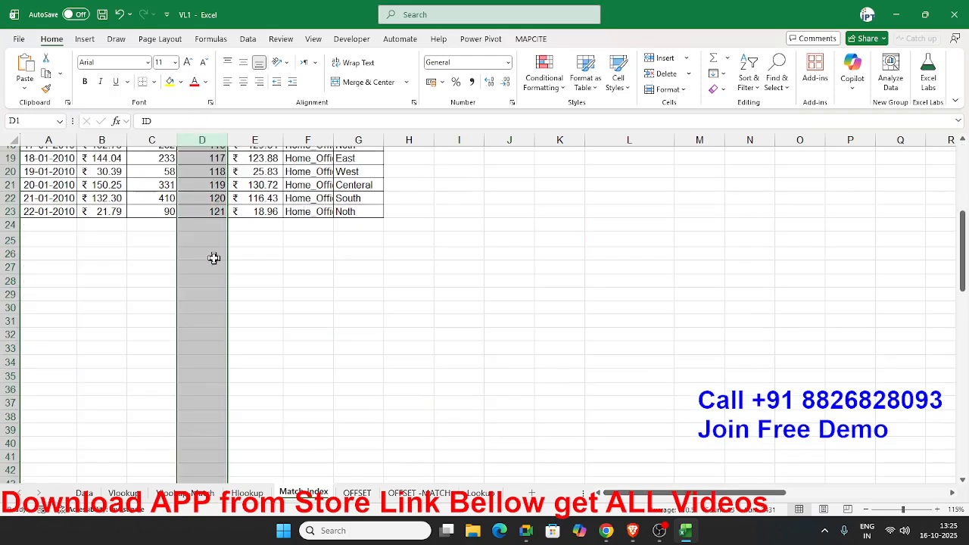
{"action": "scroll", "coordinate": [199, 264], "scroll_direction": "up", "scroll_amount": 6}
{"action": "left_click", "coordinate": [199, 265]}
{"action": "left_click_drag", "start_coordinate": [203, 198], "coordinate": [236, 304]}
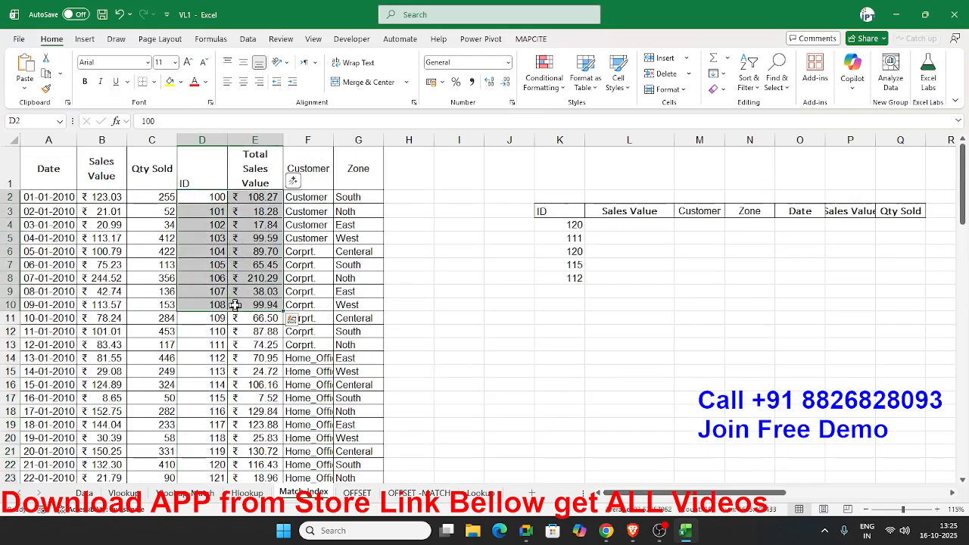
{"action": "left_click", "coordinate": [219, 266]}
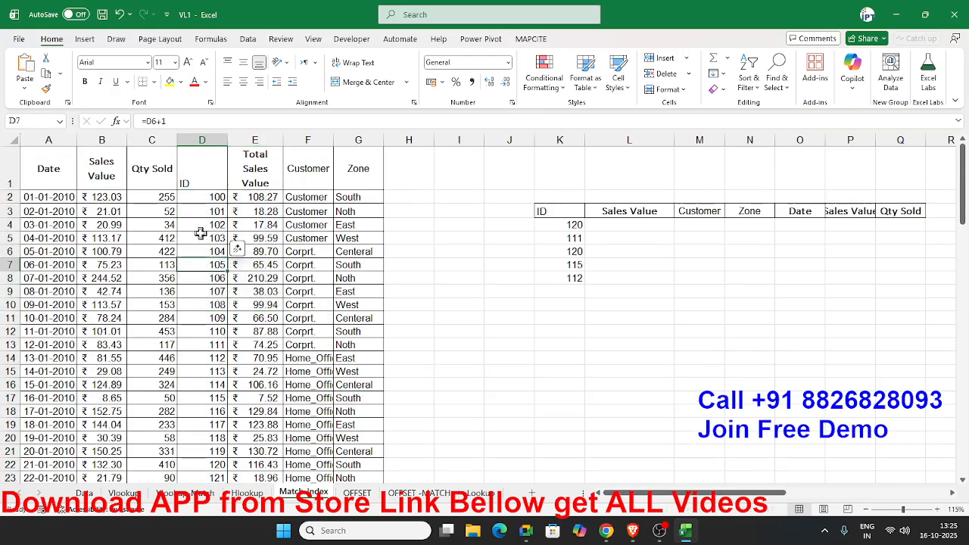
{"action": "left_click_drag", "start_coordinate": [200, 184], "coordinate": [45, 304]}
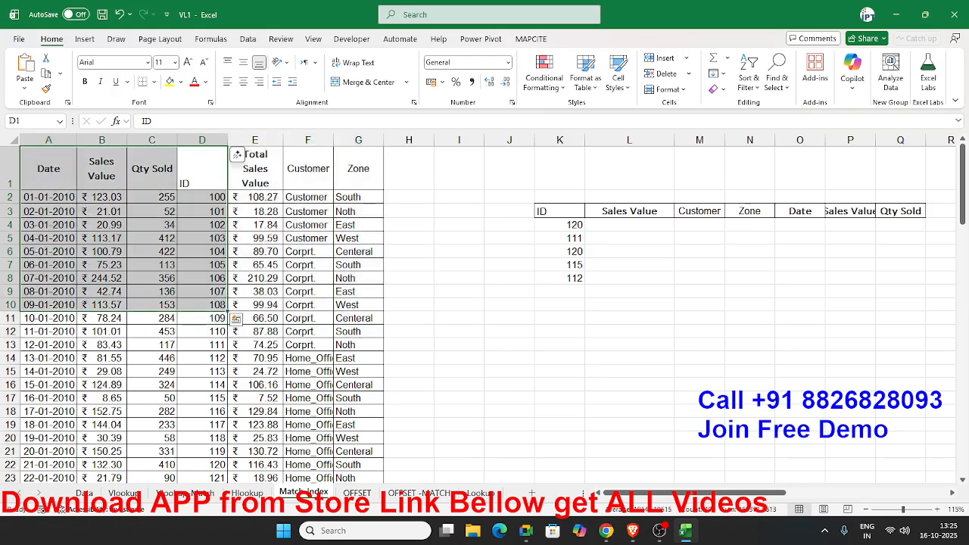
{"action": "left_click", "coordinate": [195, 265]}
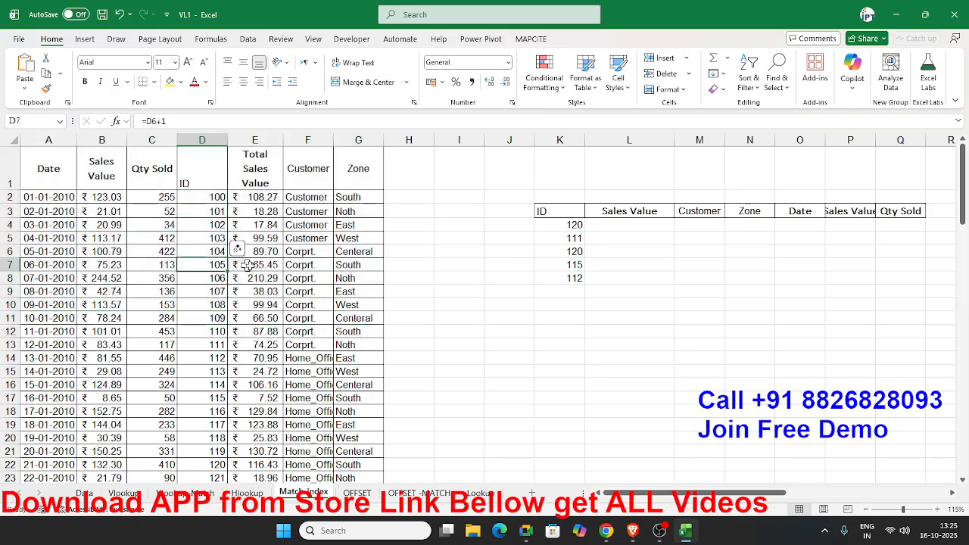
- Enter =MATCH(K4,D:D,0) in cell L4 to find the row position of the ID in K4
{"action": "left_click", "coordinate": [619, 238]}
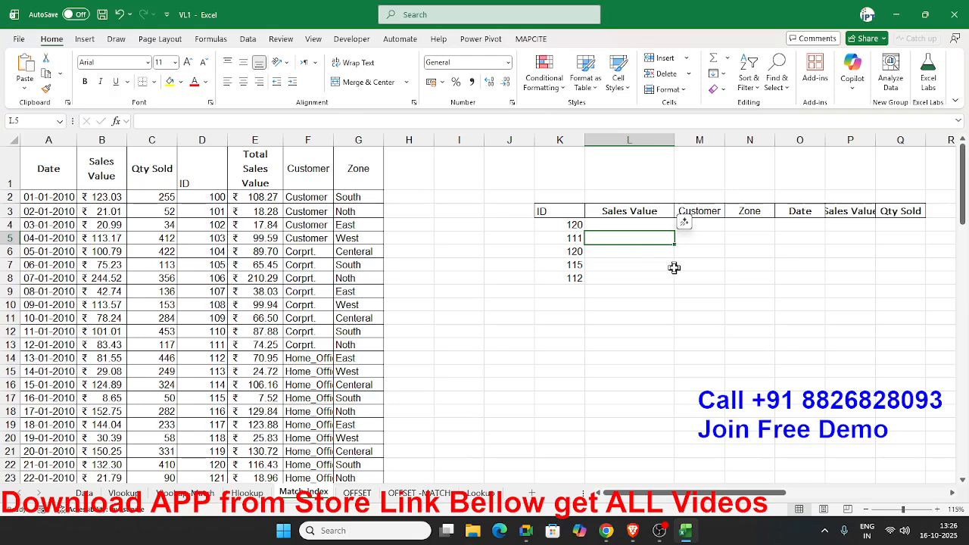
{"action": "key", "text": "Up"}
{"action": "type", "text": "="}
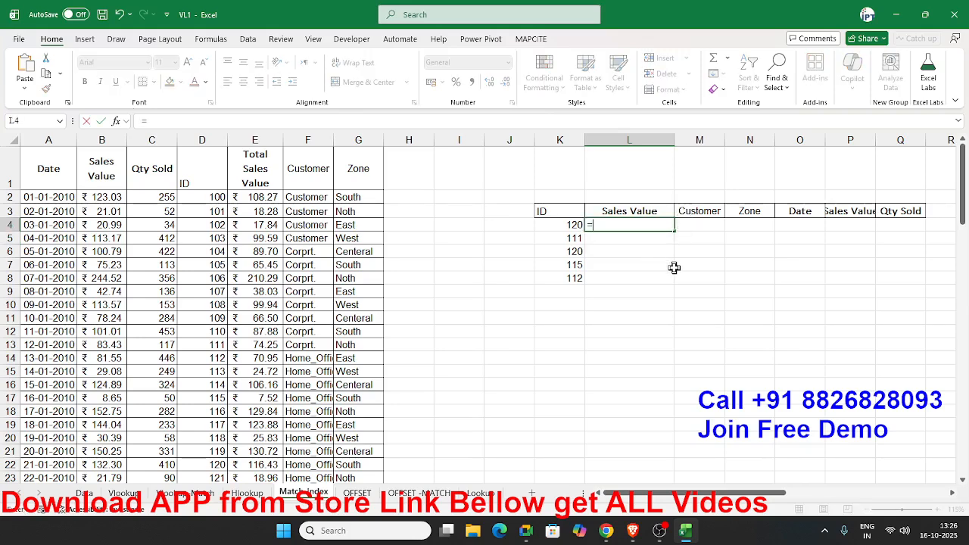
{"action": "type", "text": "mat"}
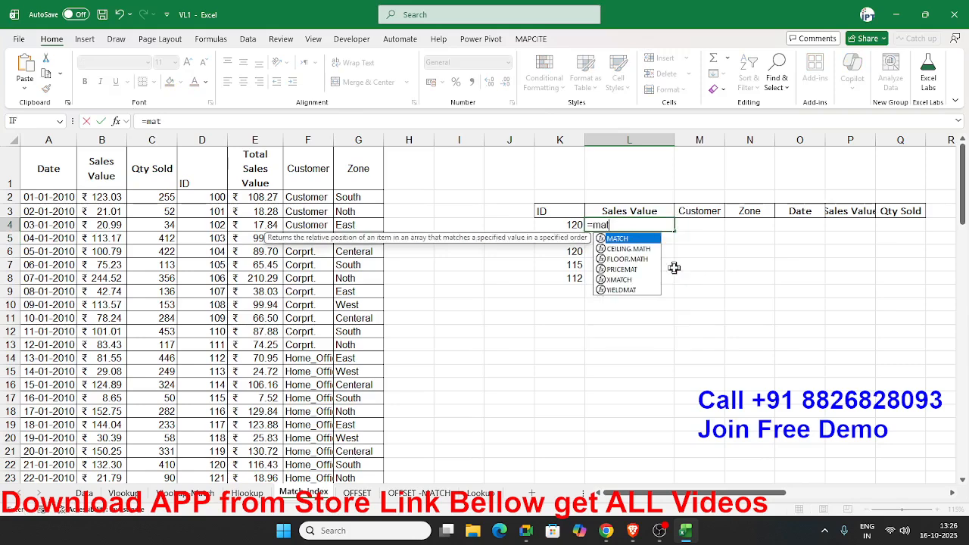
{"action": "key", "text": "Tab"}
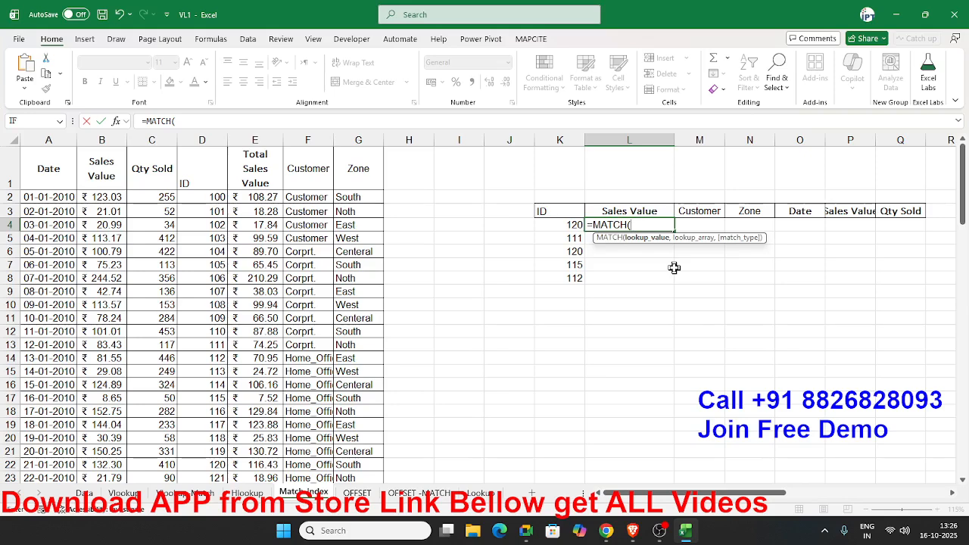
{"action": "left_click", "coordinate": [561, 226]}
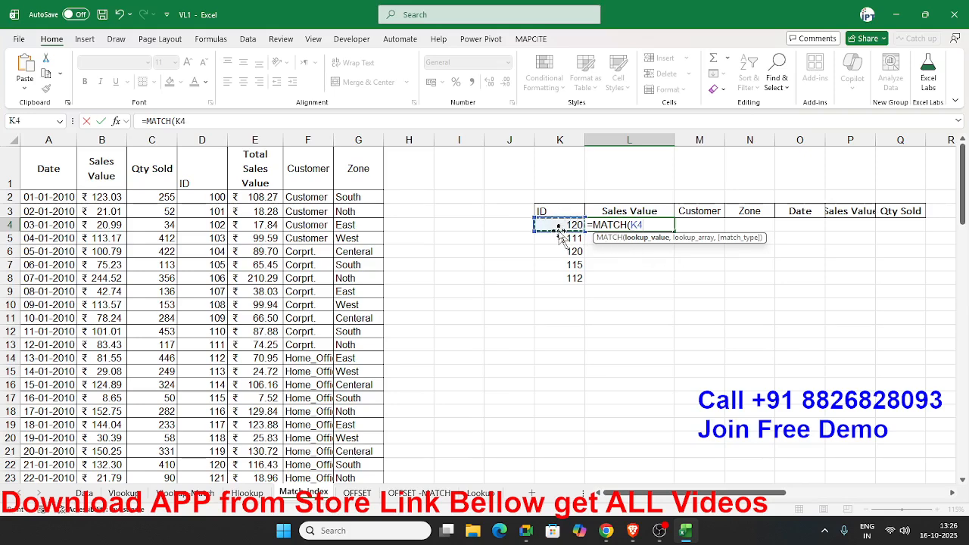
{"action": "type", "text": ","}
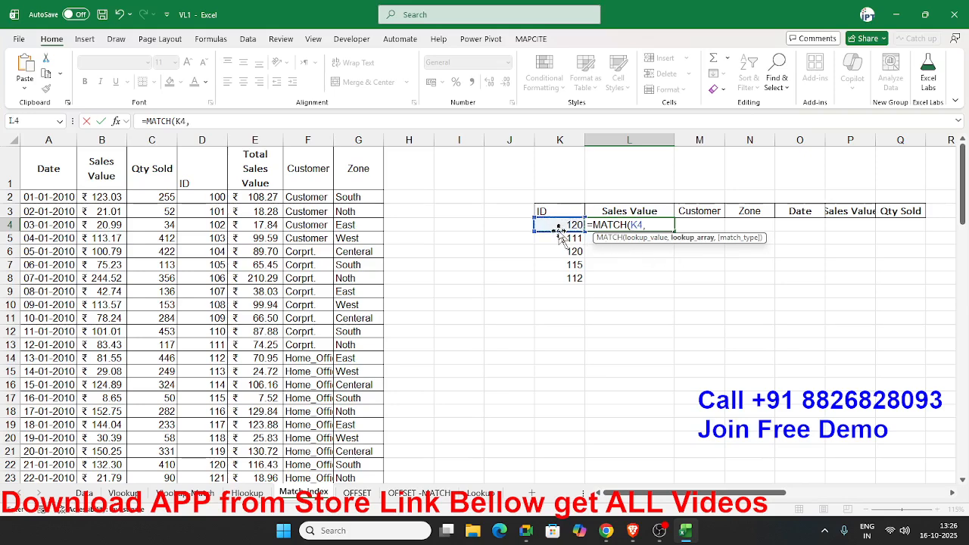
{"action": "left_click", "coordinate": [206, 139]}
{"action": "type", "text": ",0"}
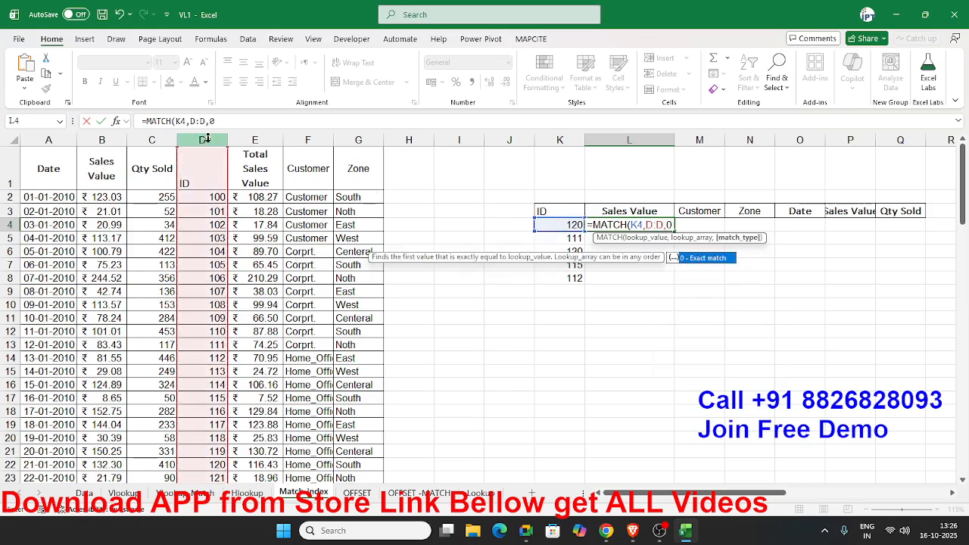
{"action": "type", "text": ")"}
{"action": "key", "text": "ctrl+Return"}
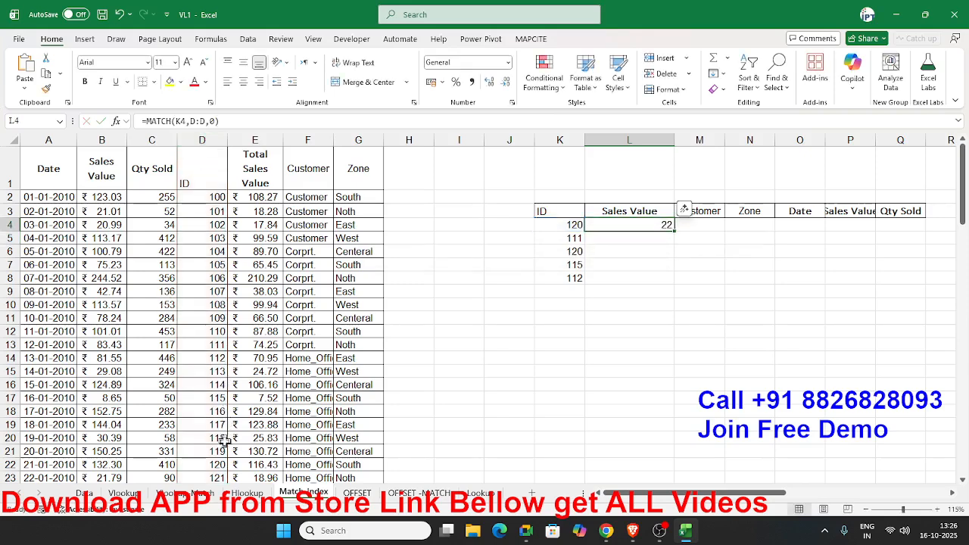
- Check the row position of ID 120 in column D and examine the Sales Value column beside it
{"action": "left_click", "coordinate": [218, 465]}
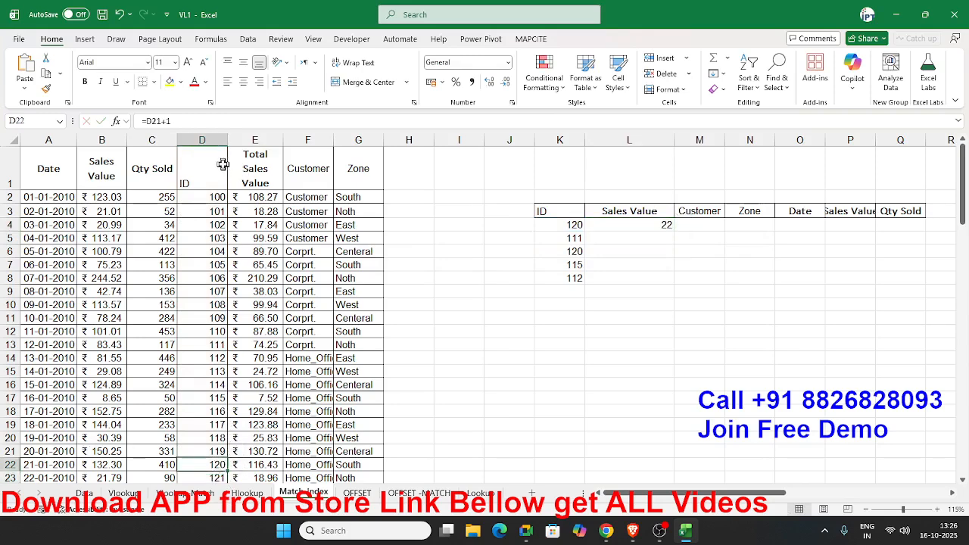
{"action": "left_click_drag", "start_coordinate": [223, 172], "coordinate": [195, 460]}
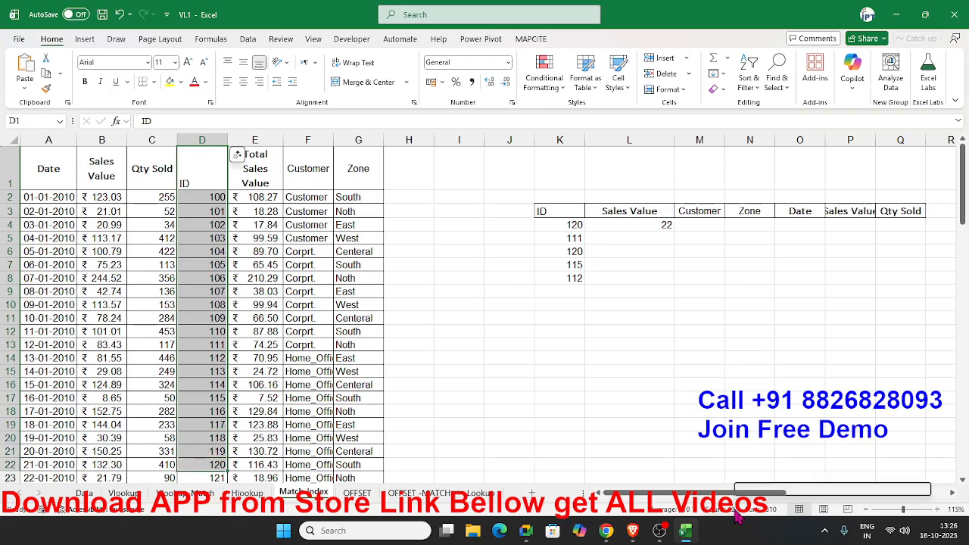
{"action": "key", "text": "ctrl+q"}
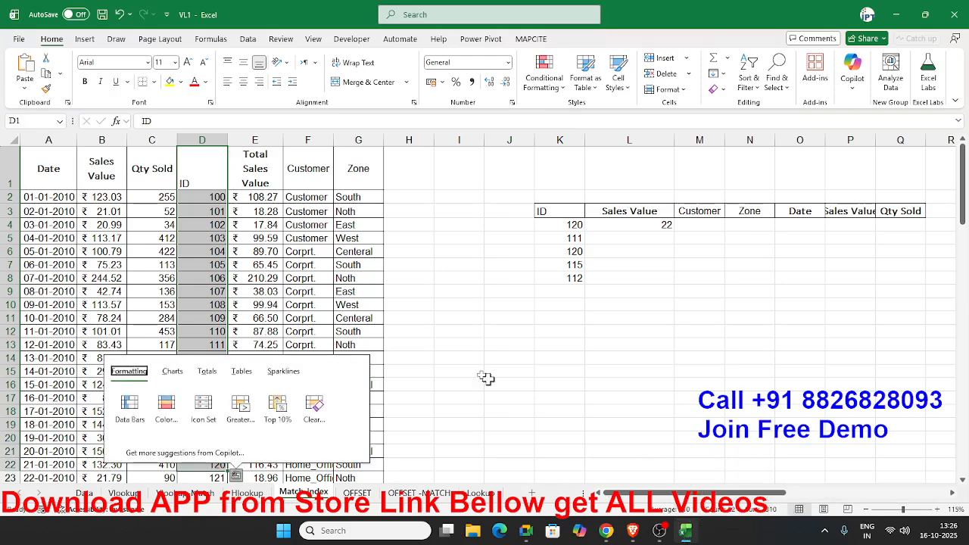
{"action": "left_click", "coordinate": [239, 250]}
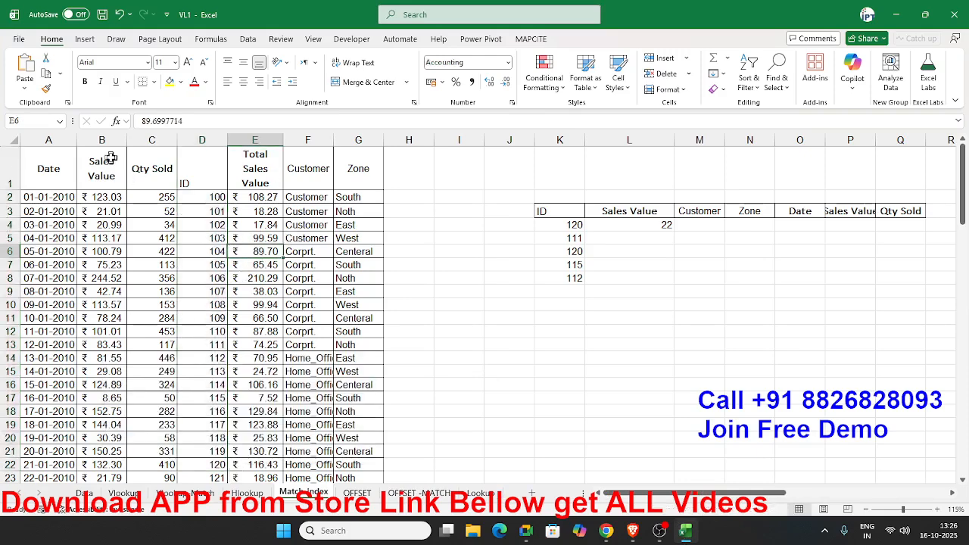
{"action": "left_click_drag", "start_coordinate": [108, 161], "coordinate": [104, 282]}
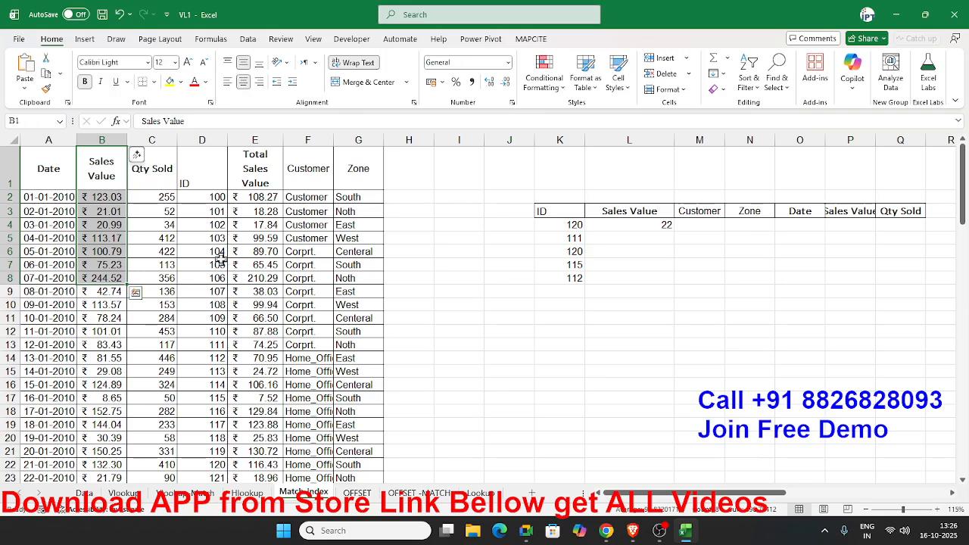
- Enter =INDEX(A1:G23,L4,2) in cell L5 to return the Sales Value for the row position in L4
{"action": "left_click", "coordinate": [657, 240]}
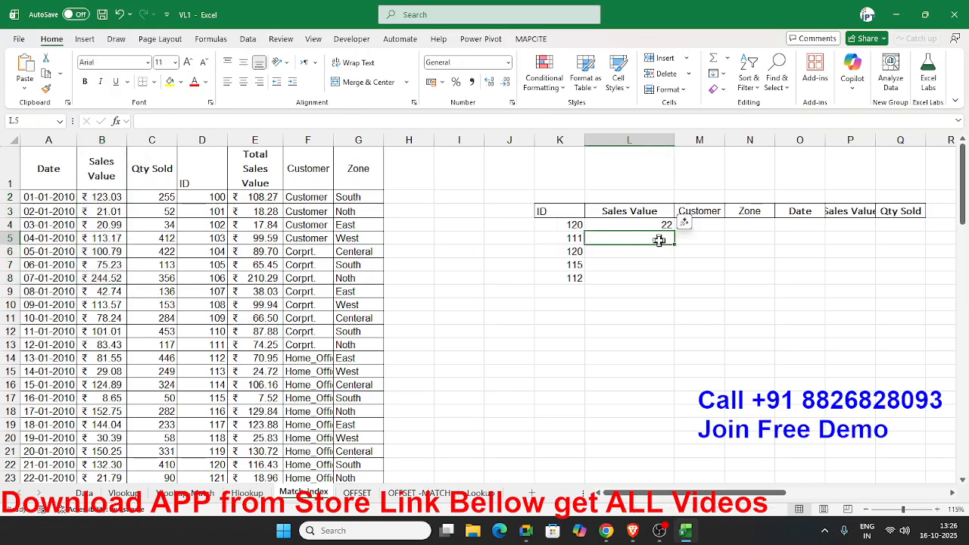
{"action": "type", "text": "=INDEX("}
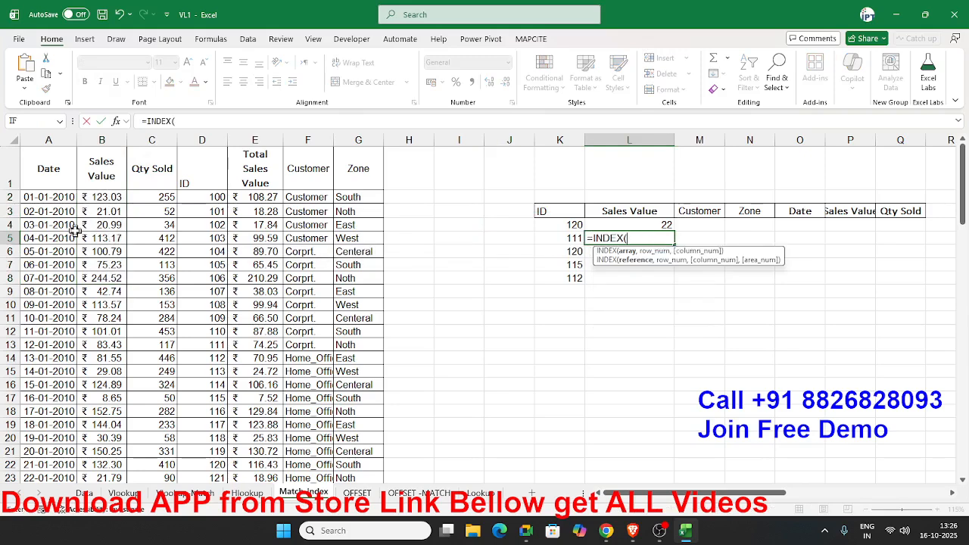
{"action": "left_click", "coordinate": [50, 171]}
{"action": "key", "text": "ctrl+shift+Right"}
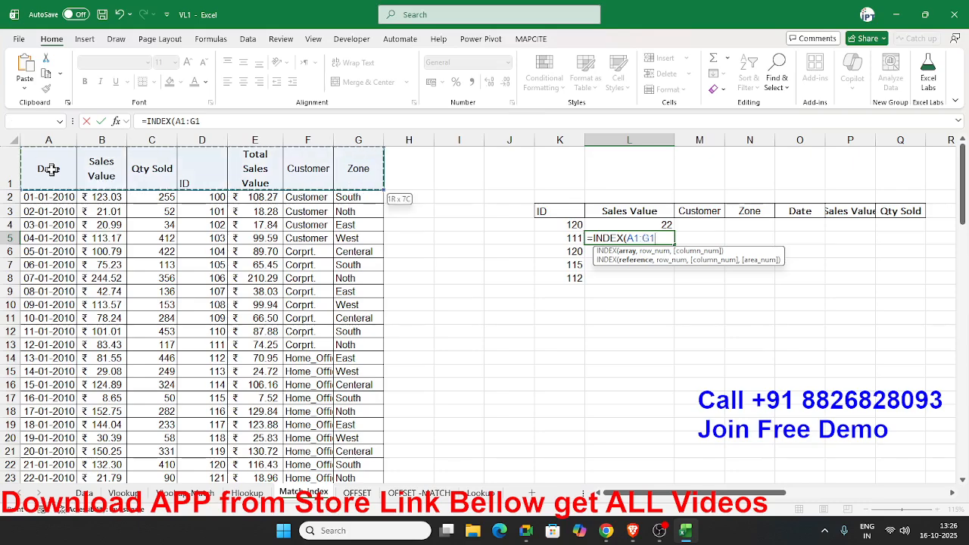
{"action": "key", "text": "ctrl+shift+Down"}
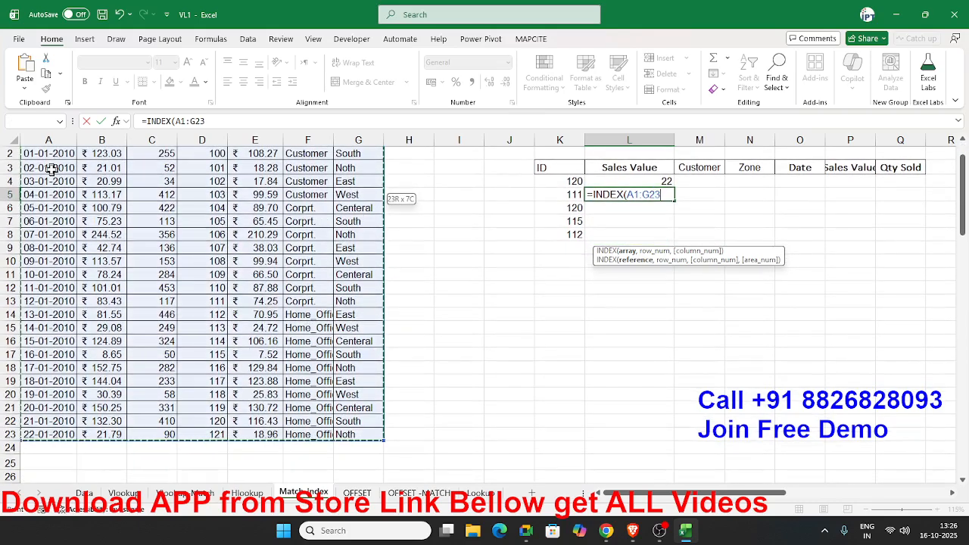
{"action": "scroll", "coordinate": [50, 169], "scroll_direction": "up", "scroll_amount": 1}
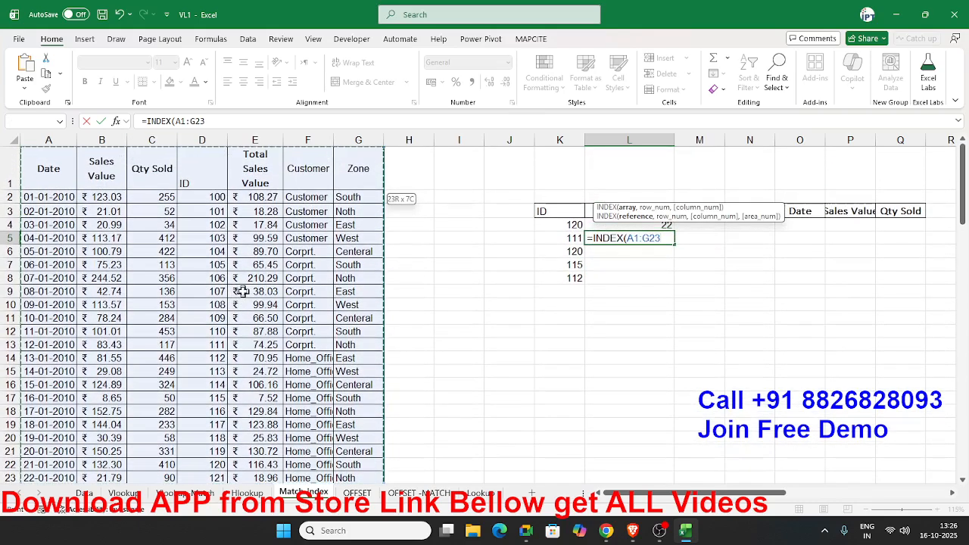
{"action": "type", "text": ","}
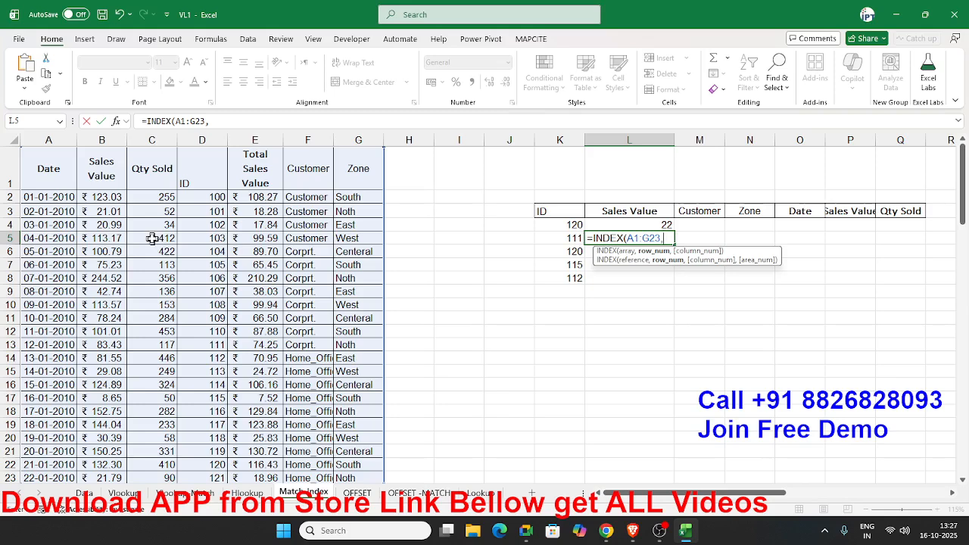
{"action": "left_click", "coordinate": [614, 224]}
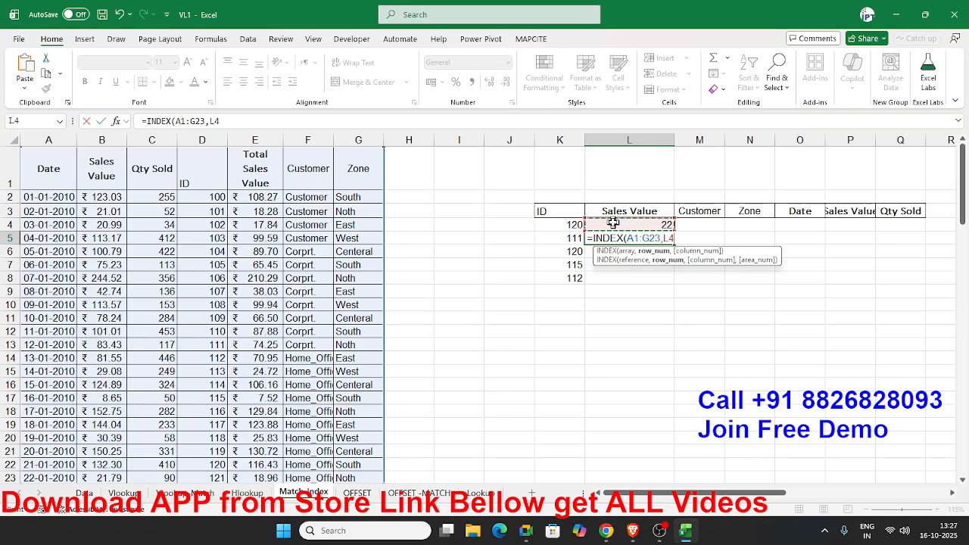
{"action": "type", "text": ","}
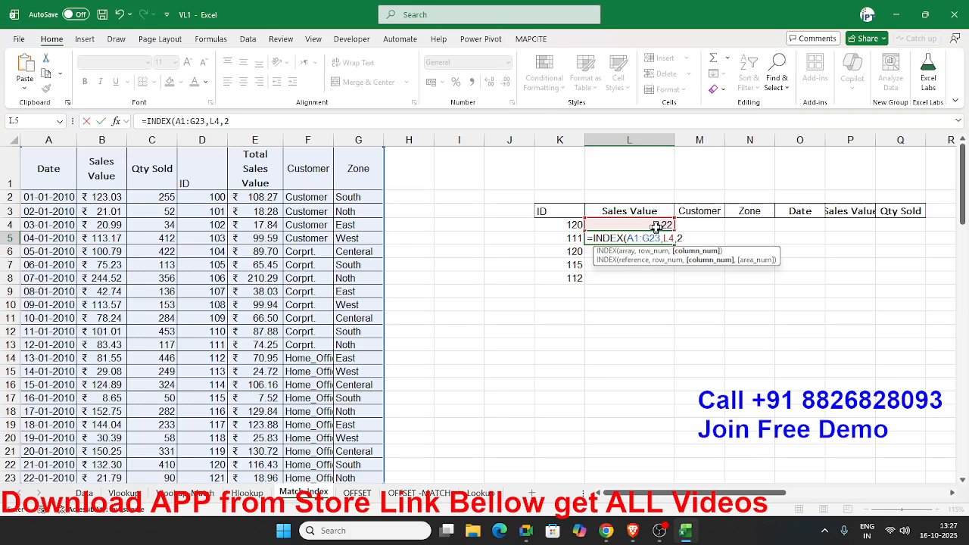
{"action": "type", "text": "2"}
{"action": "key", "text": "Return"}
{"action": "left_click", "coordinate": [632, 237]}
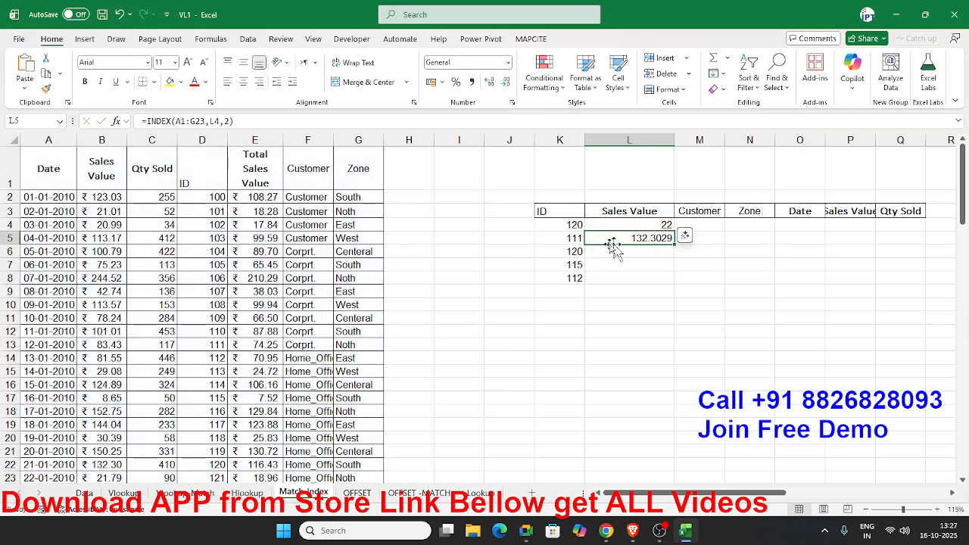
- Test the MATCH and INDEX formulas by entering the ID 128 in cell K4, finishing with 109
{"action": "left_click", "coordinate": [563, 227]}
{"action": "type", "text": "128"}
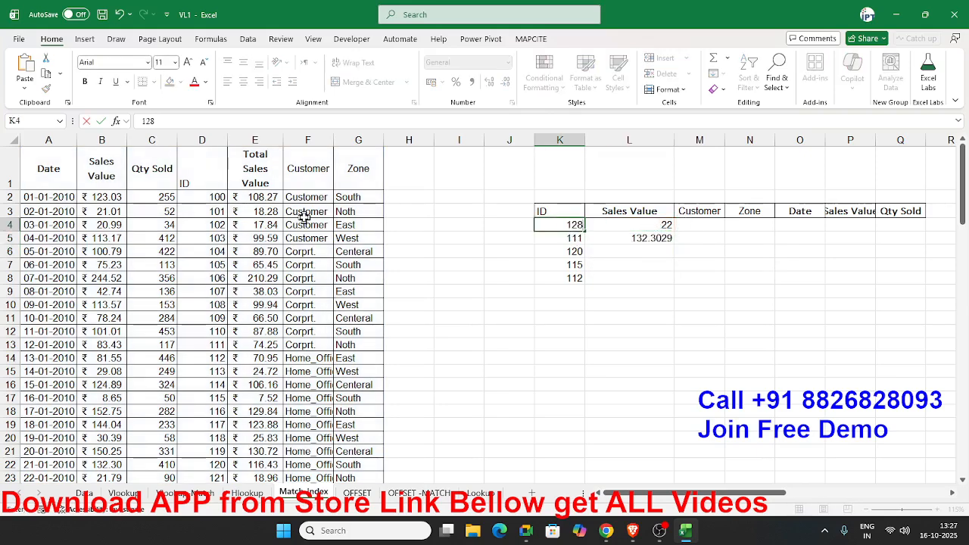
{"action": "key", "text": "Return"}
{"action": "key", "text": "Up"}
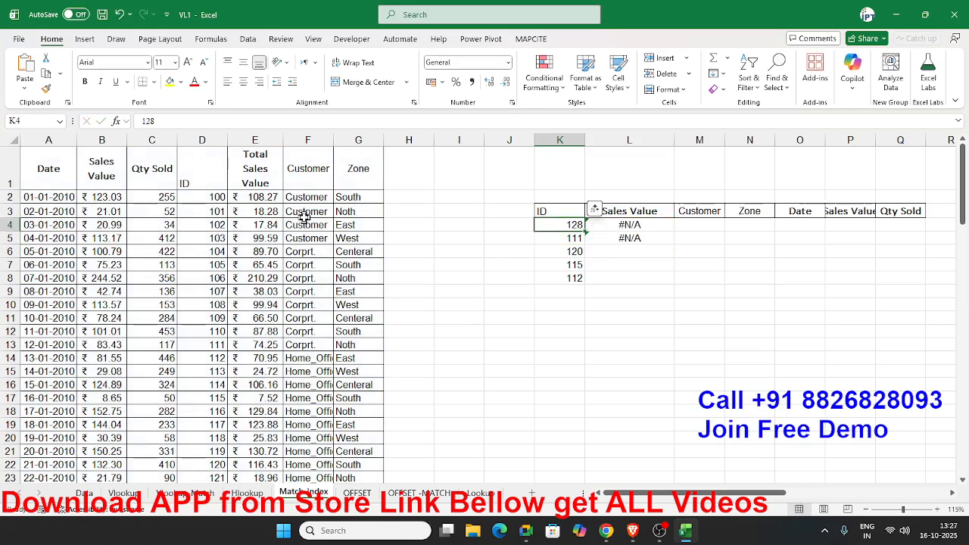
{"action": "type", "text": "109"}
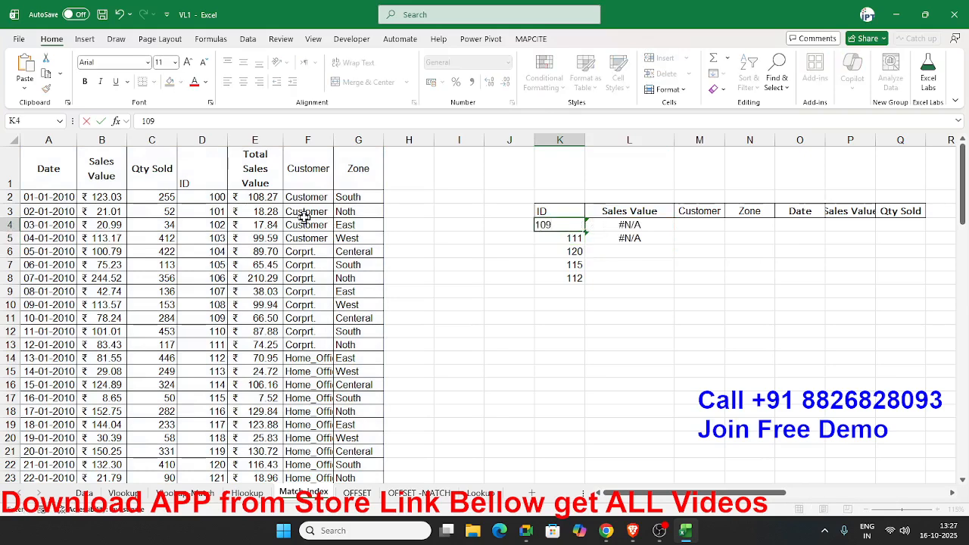
{"action": "key", "text": "Return"}
{"action": "key", "text": "Up"}
{"action": "key", "text": "Right"}
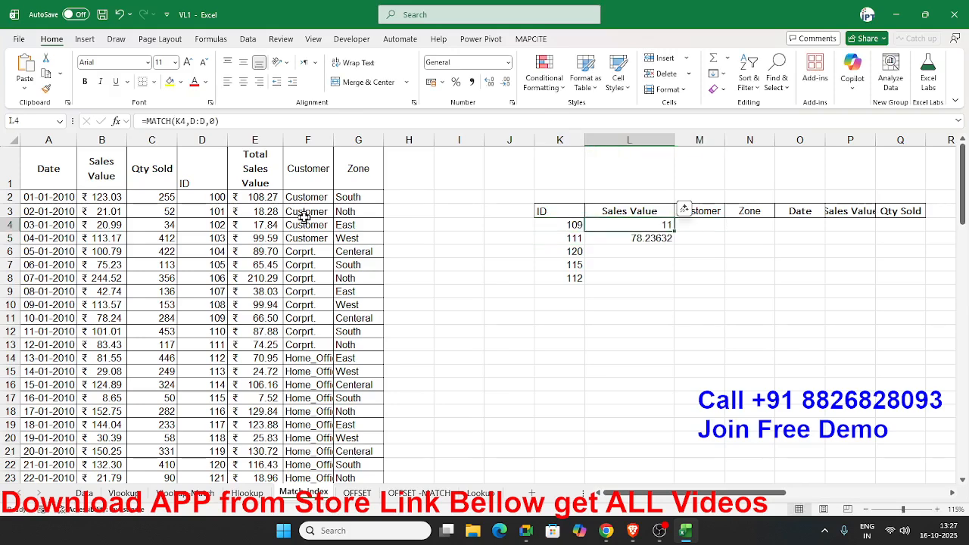
- Copy MATCH(K4,D:D,0) from cell L4 and nest it in place of the L4 reference in the L5 INDEX formula
{"action": "double_click", "coordinate": [653, 226]}
{"action": "left_click_drag", "start_coordinate": [593, 225], "coordinate": [653, 228]}
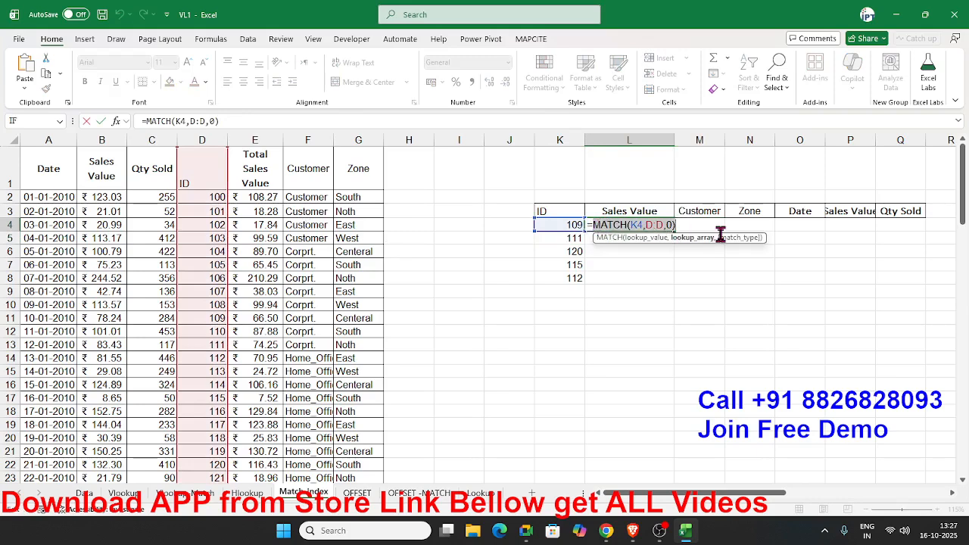
{"action": "key", "text": "Escape"}
{"action": "double_click", "coordinate": [631, 238]}
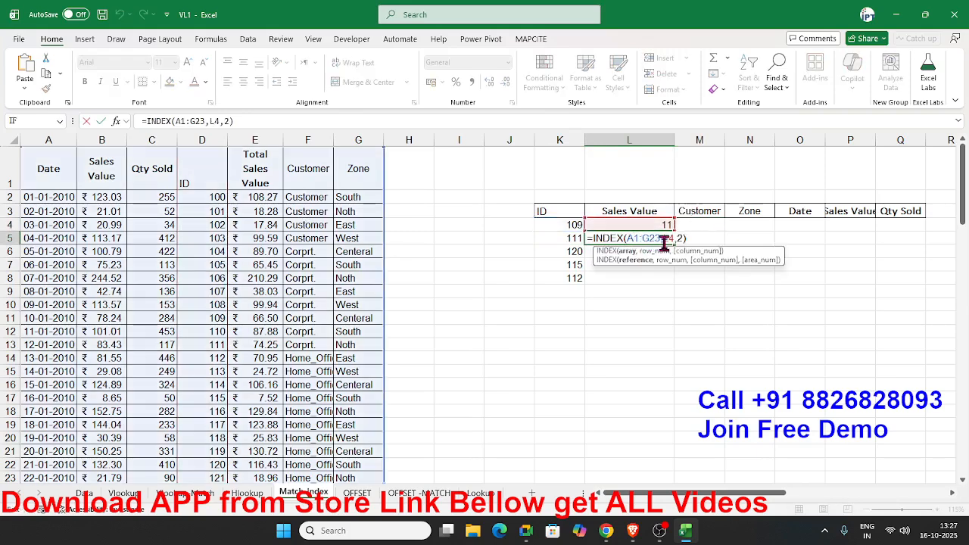
{"action": "double_click", "coordinate": [667, 239]}
{"action": "key", "text": "ctrl+v"}
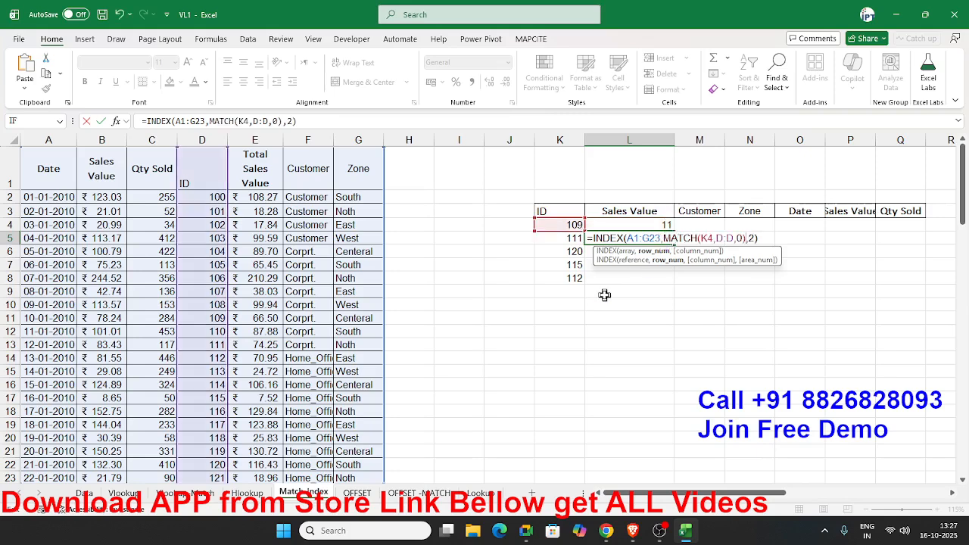
{"action": "key", "text": "Return"}
{"action": "key", "text": "Up"}
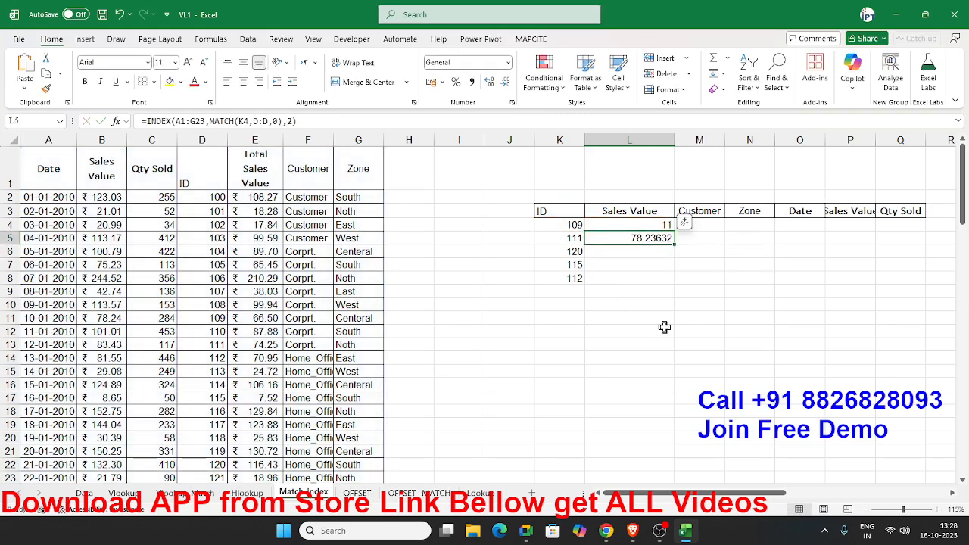
{"action": "key", "text": "Up"}
{"action": "key", "text": "Down"}
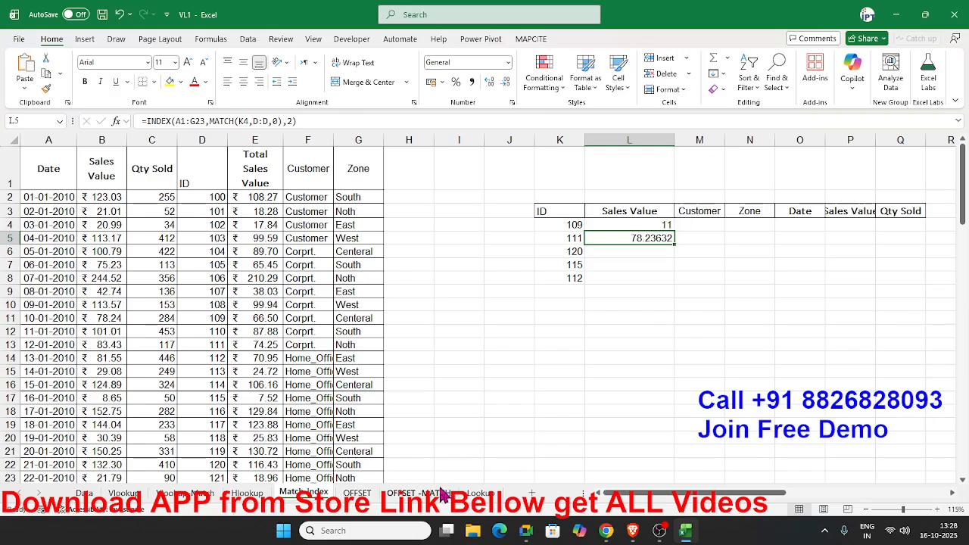
- Examine the XLOOKUP in M9 and the OFFSET with MATCH formulas in K5 and L5 on the OFFSET-MATCH sheet, and return to Match-Index
{"action": "left_click", "coordinate": [445, 494]}
{"action": "left_click", "coordinate": [462, 376]}
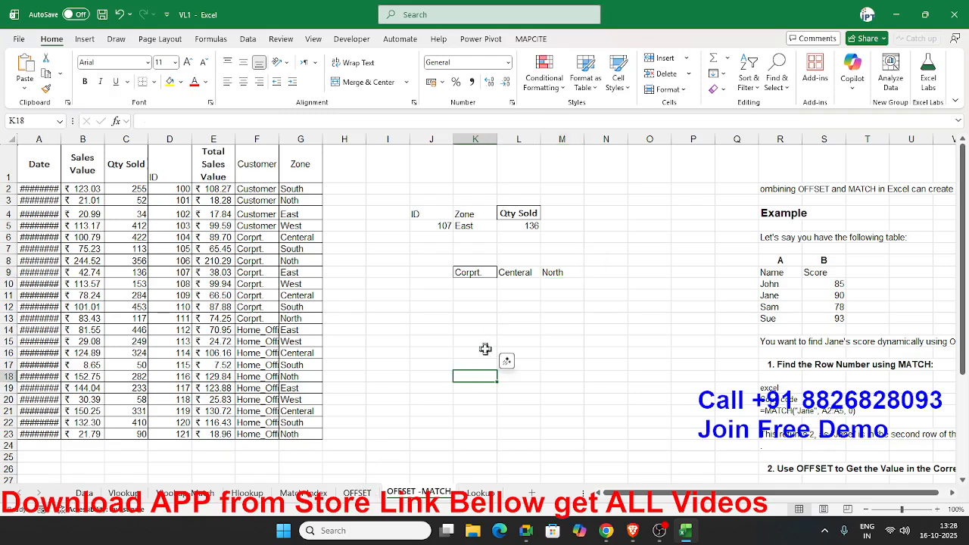
{"action": "left_click", "coordinate": [551, 273]}
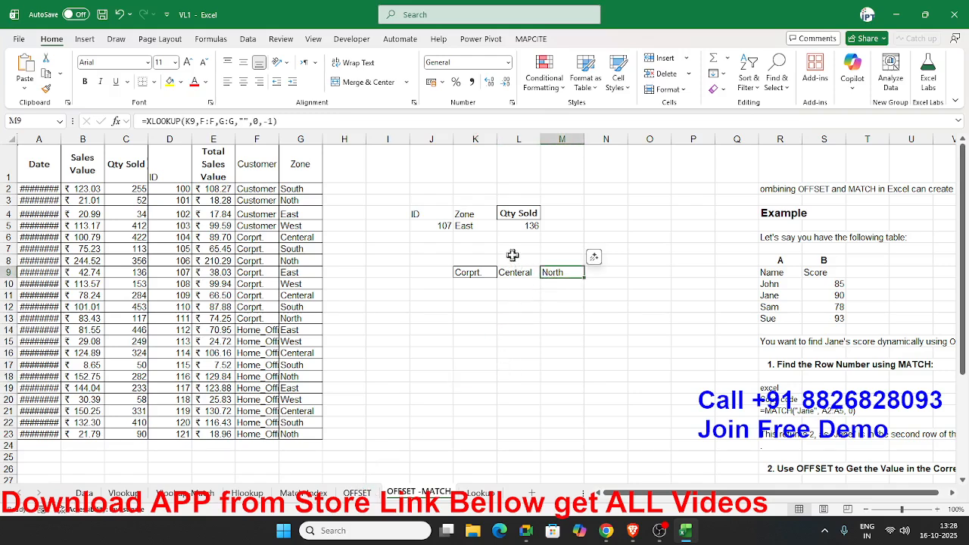
{"action": "left_click", "coordinate": [471, 224]}
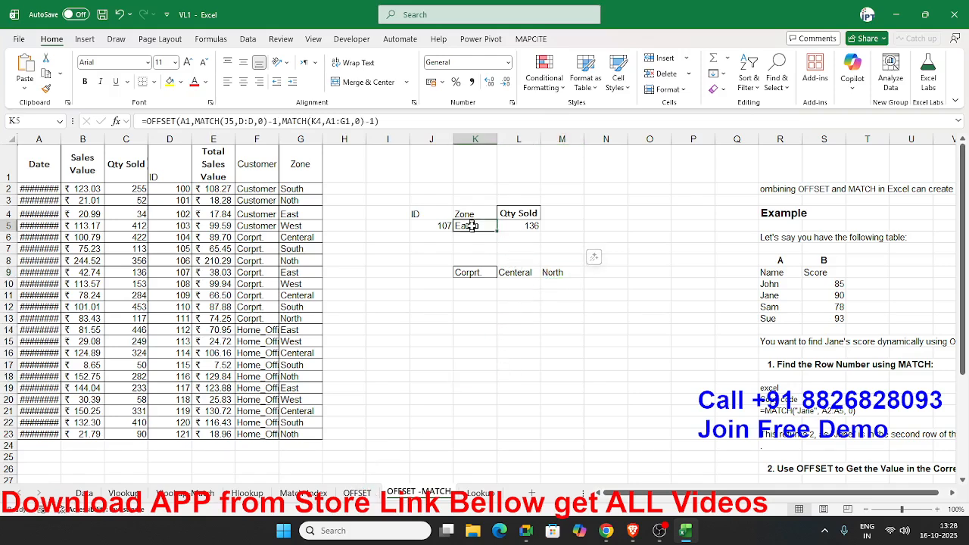
{"action": "left_click", "coordinate": [518, 227]}
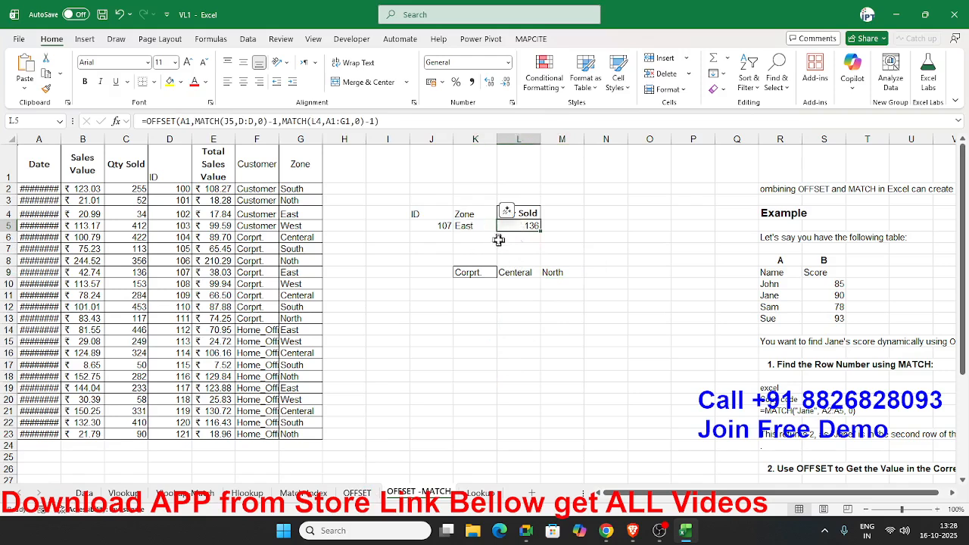
{"action": "left_click", "coordinate": [466, 228]}
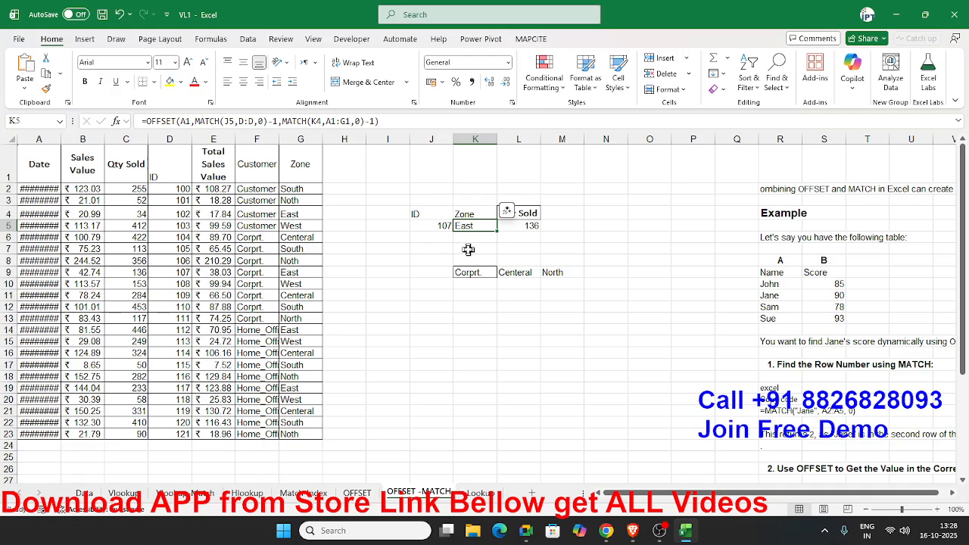
{"action": "left_click", "coordinate": [469, 250]}
{"action": "key", "text": "Up"}
{"action": "left_click", "coordinate": [307, 493]}
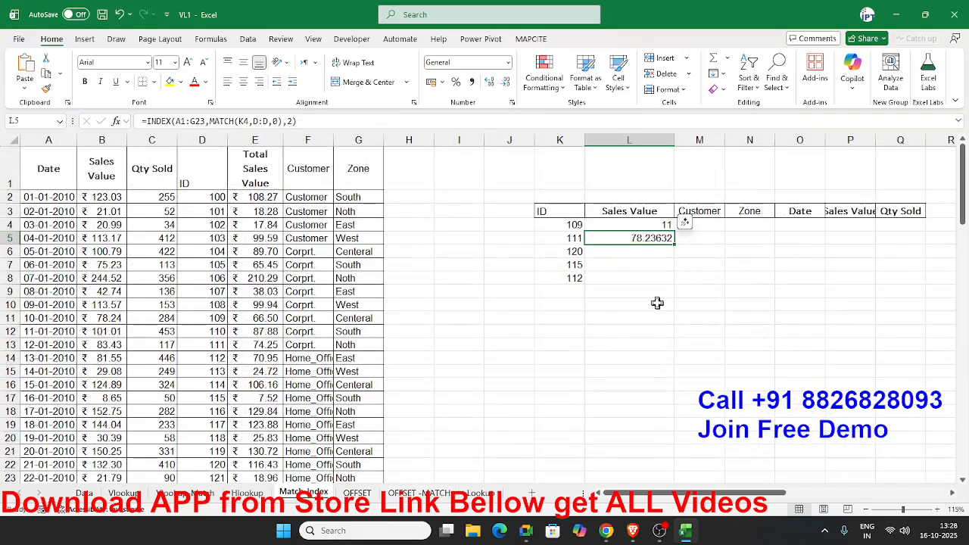
- Enter =OFFSET(A1,10,2) in cell L6 on the Match-Index sheet
{"action": "left_click", "coordinate": [650, 225]}
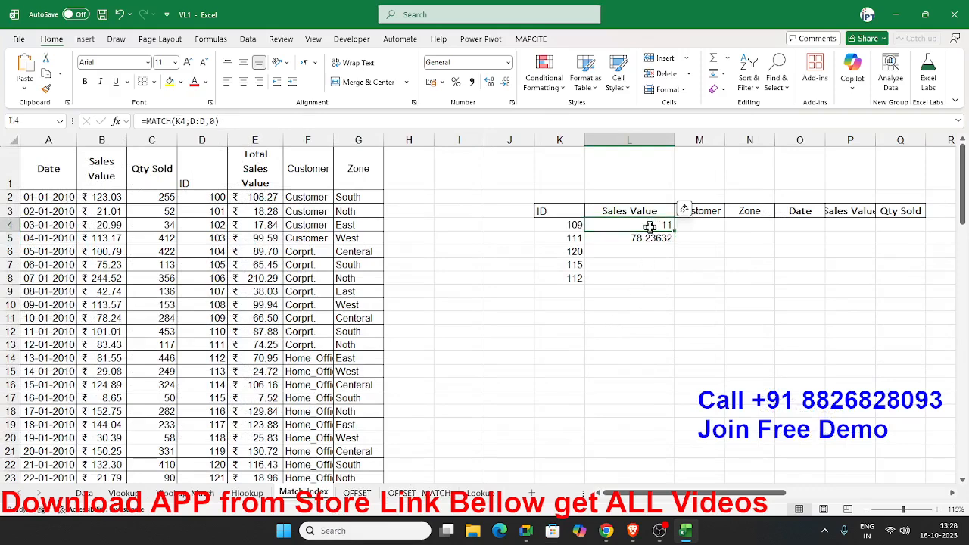
{"action": "left_click", "coordinate": [656, 256]}
{"action": "type", "text": "=off"}
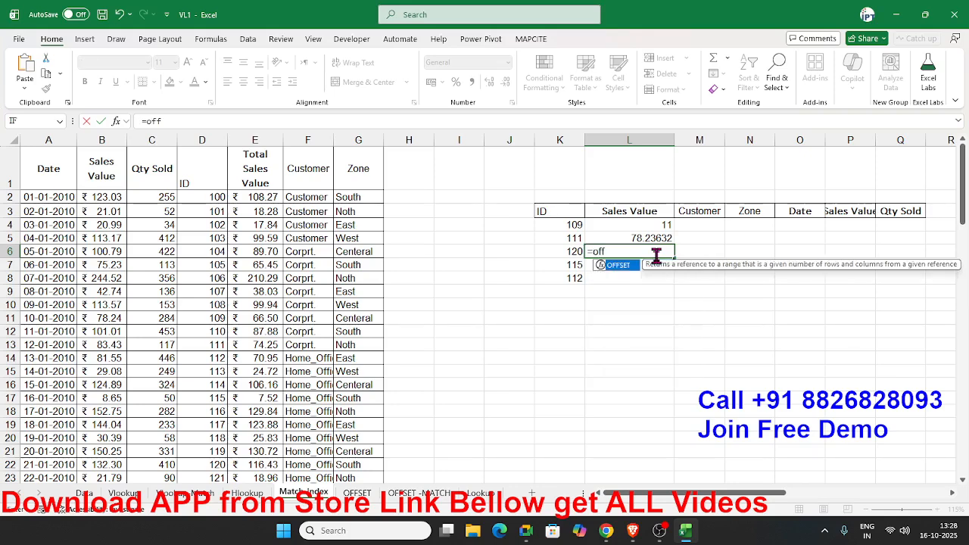
{"action": "key", "text": "Tab"}
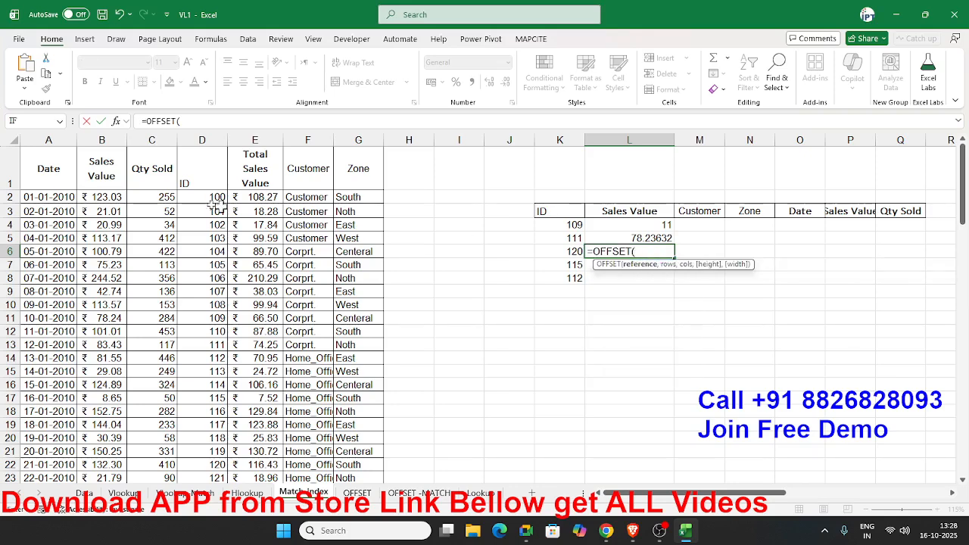
{"action": "left_click", "coordinate": [61, 171]}
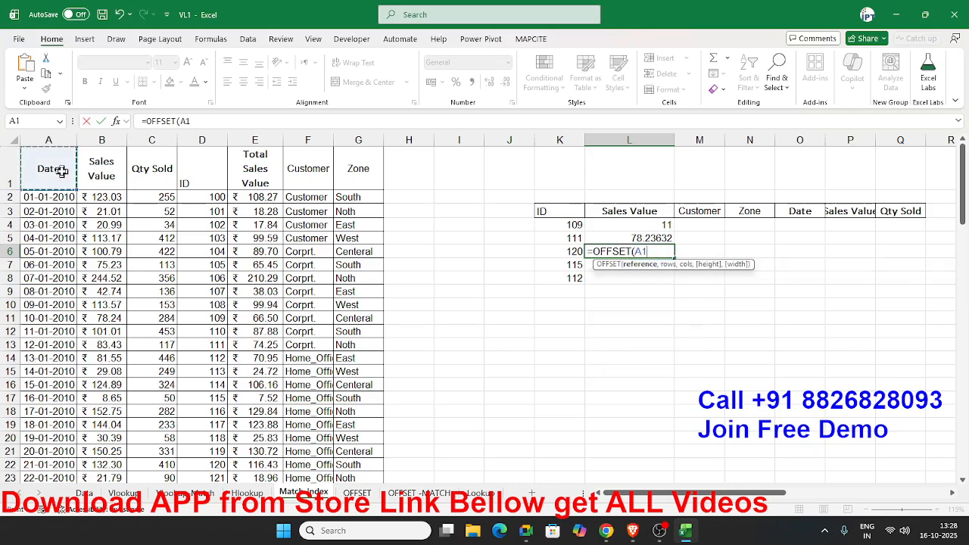
{"action": "type", "text": ","}
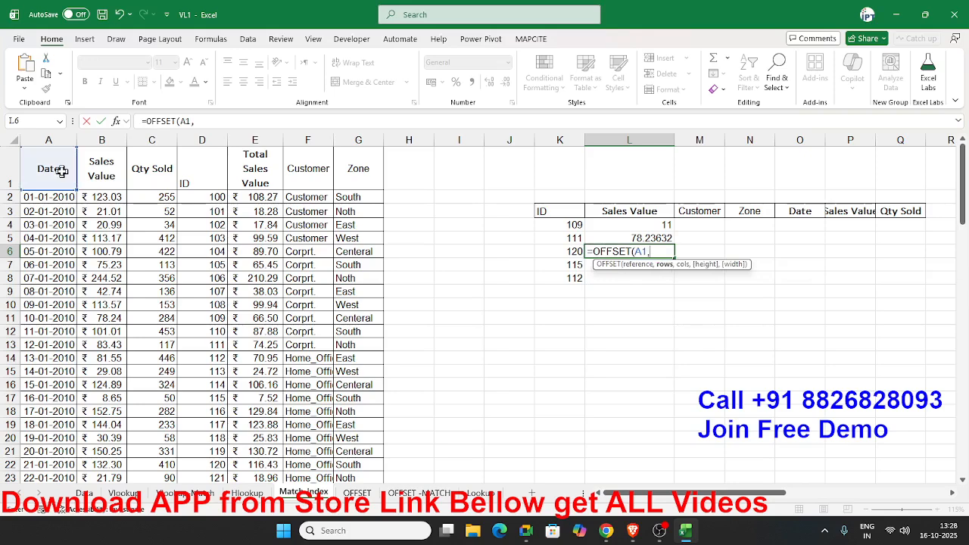
{"action": "type", "text": "10,"}
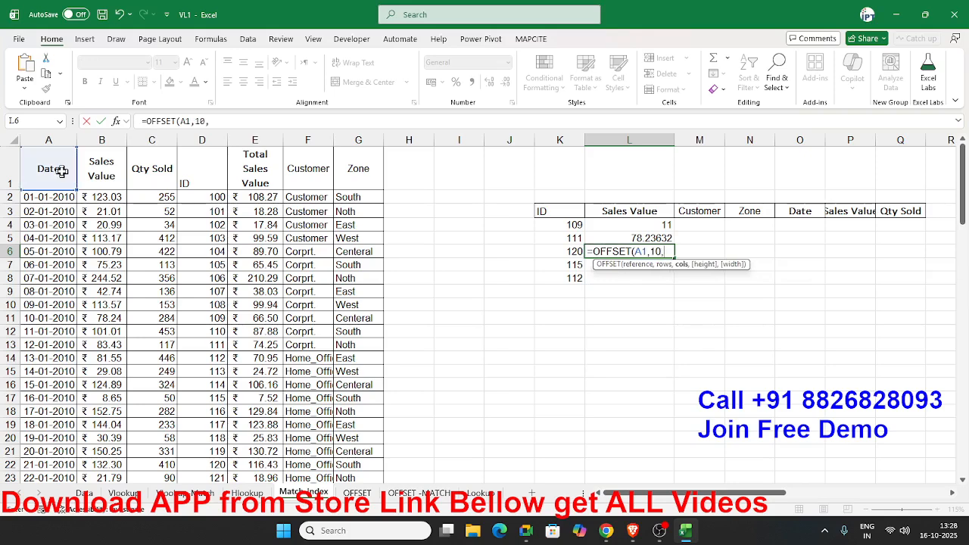
{"action": "type", "text": "2"}
{"action": "key", "text": "ctrl+Return"}
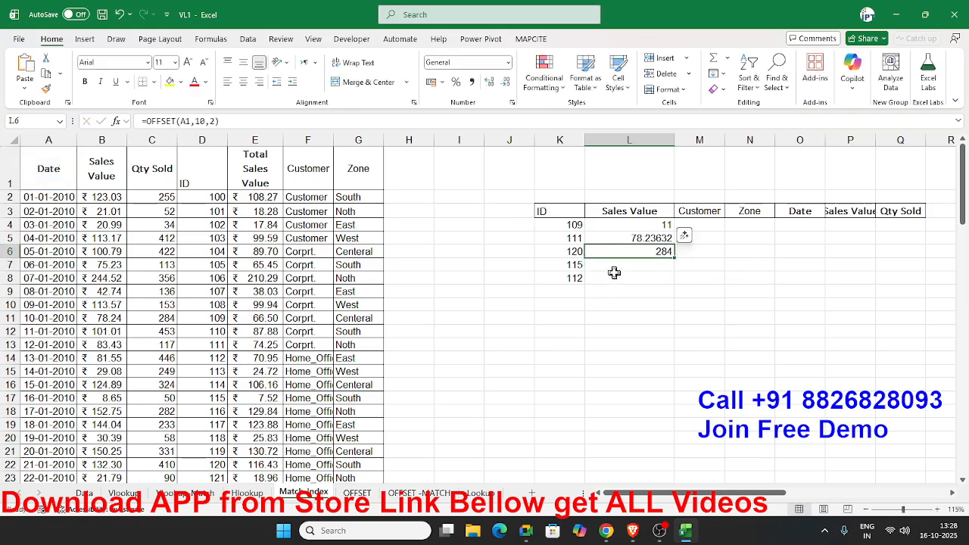
- Clear and re-enter the column number argument of the INDEX formula in cell L5
{"action": "left_click", "coordinate": [614, 238]}
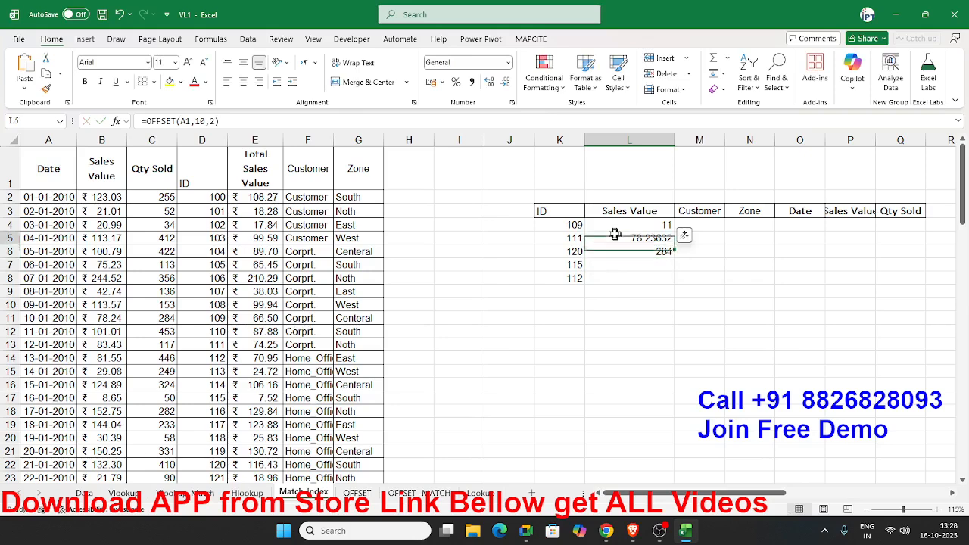
{"action": "left_click", "coordinate": [295, 121]}
{"action": "key", "text": "BackSpace"}
{"action": "type", "text": "3"}
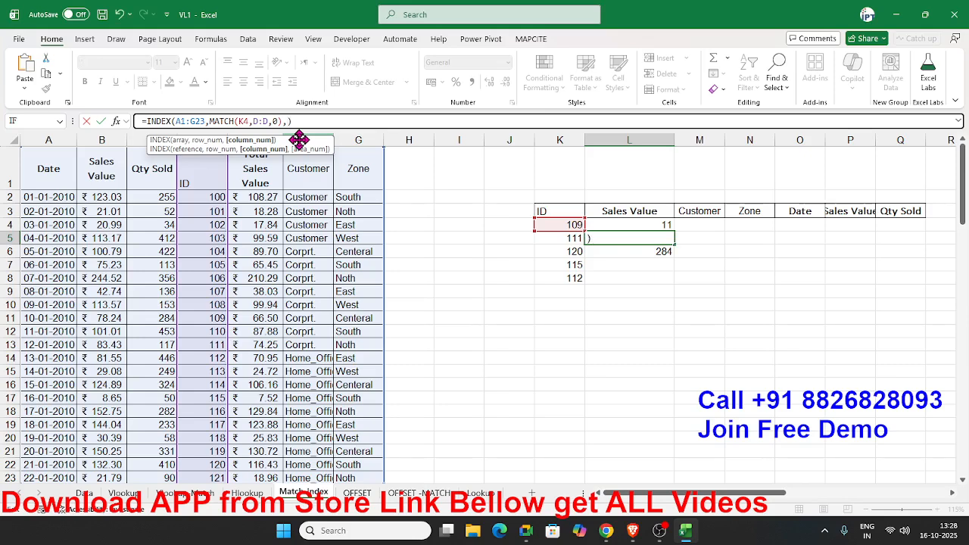
{"action": "key", "text": "Return"}
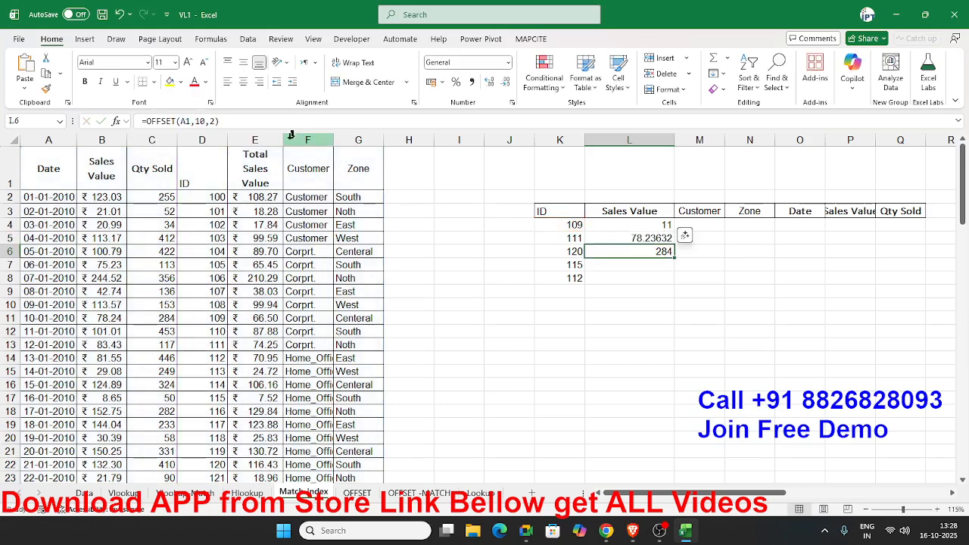
- Set the columns argument of the OFFSET formula in cell L6 to 1 and review the formula
{"action": "left_click", "coordinate": [211, 119]}
{"action": "key", "text": "BackSpace"}
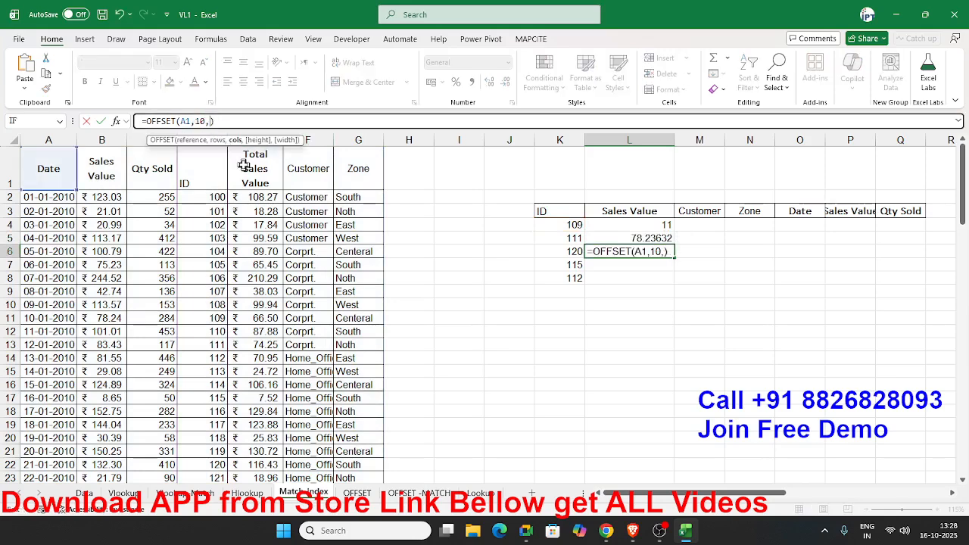
{"action": "type", "text": "1"}
{"action": "key", "text": "ctrl+Return"}
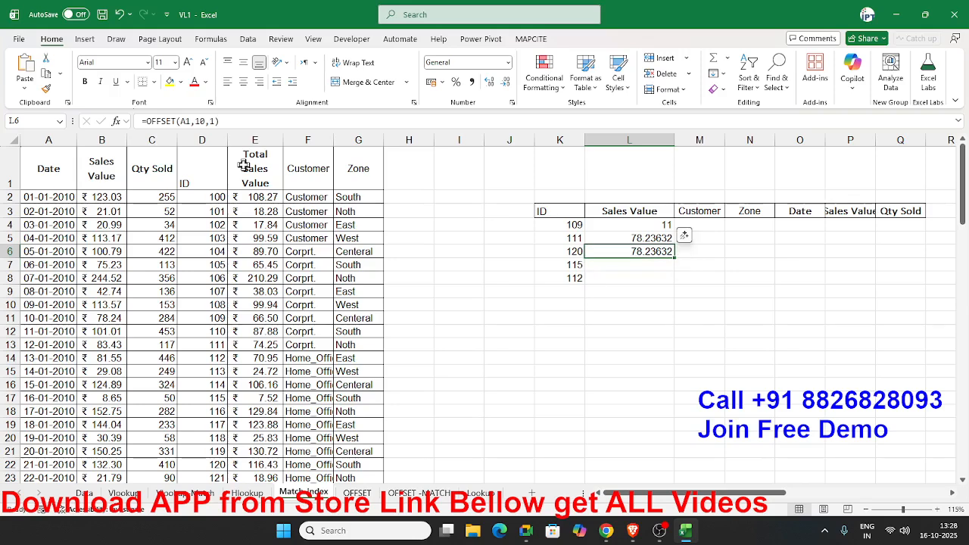
{"action": "key", "text": "F2"}
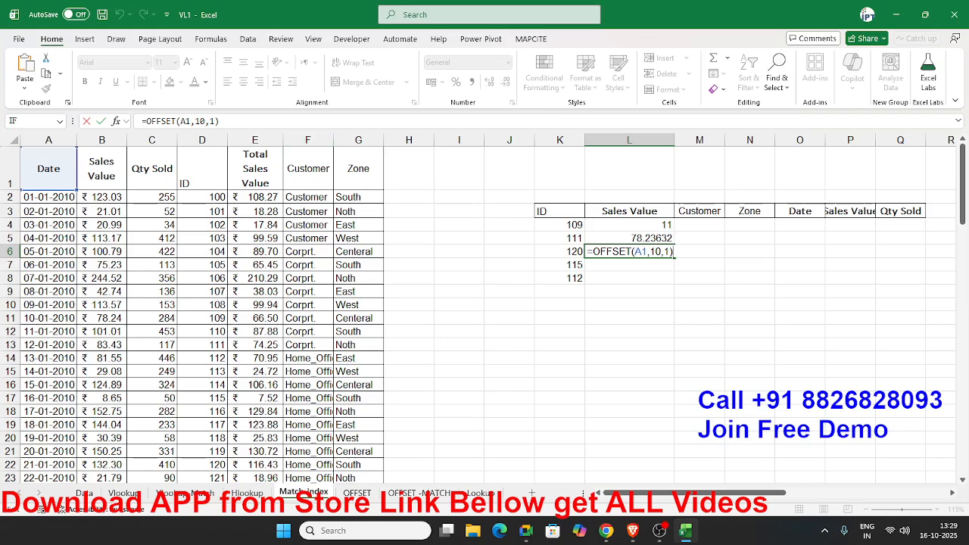
{"action": "key", "text": "Return"}
- Copy MATCH(K4,D:D,0) from cell L4 and nest it, minus 1, as the rows argument of the OFFSET formula in L6
{"action": "double_click", "coordinate": [655, 225]}
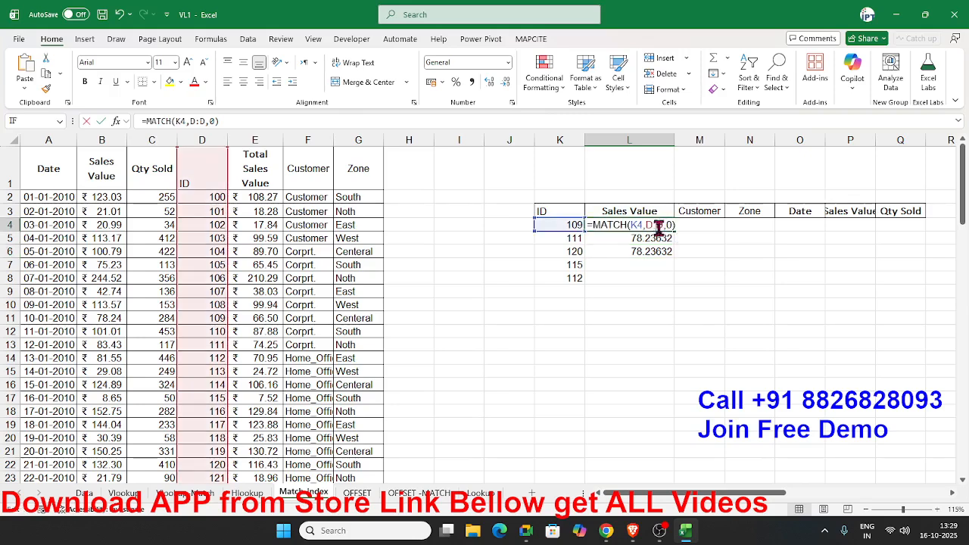
{"action": "left_click_drag", "start_coordinate": [590, 225], "coordinate": [675, 225]}
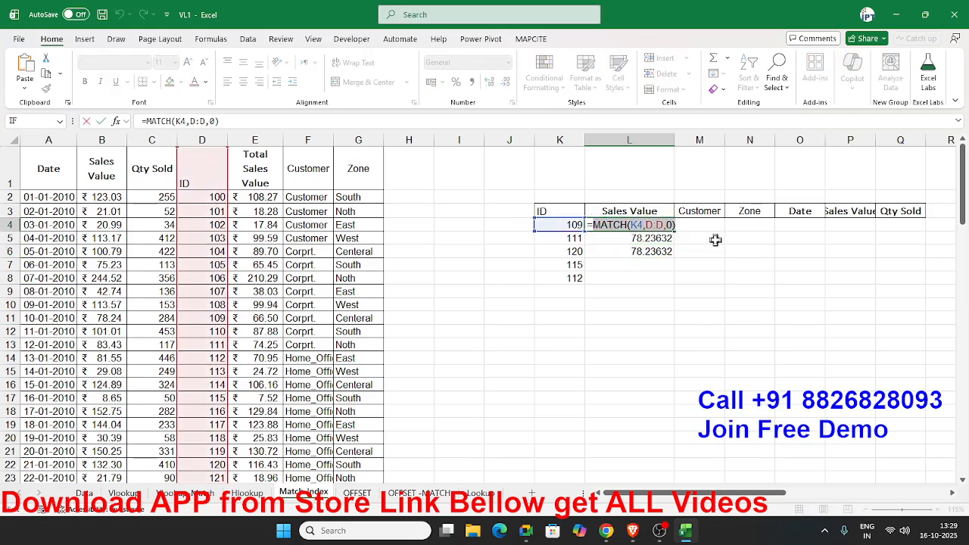
{"action": "key", "text": "Escape"}
{"action": "double_click", "coordinate": [664, 250]}
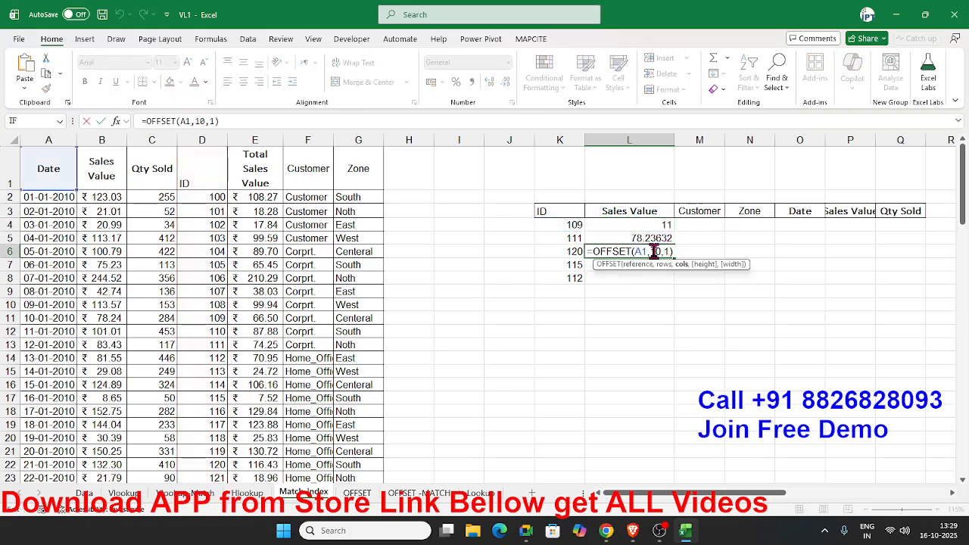
{"action": "double_click", "coordinate": [656, 251]}
{"action": "key", "text": "ctrl+v"}
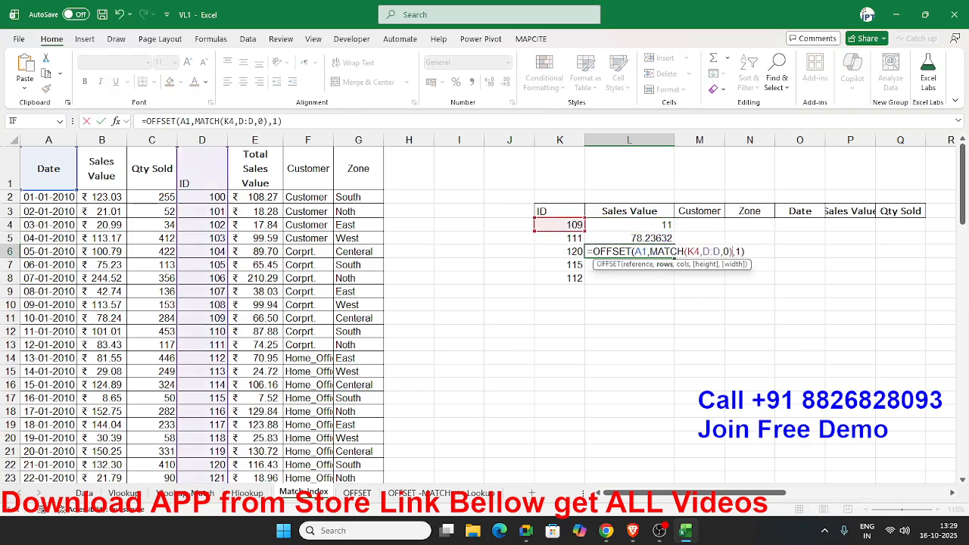
{"action": "type", "text": "-1"}
{"action": "key", "text": "ctrl+Return"}
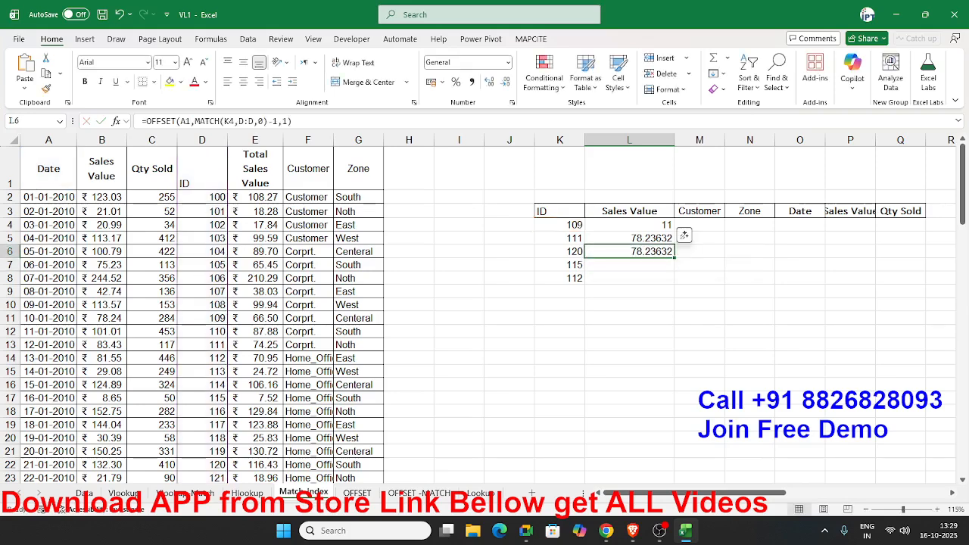
- Compare the INDEX with MATCH formula in cell L5 against the OFFSET with MATCH formula in L6
{"action": "left_click", "coordinate": [670, 238]}
{"action": "double_click", "coordinate": [667, 238]}
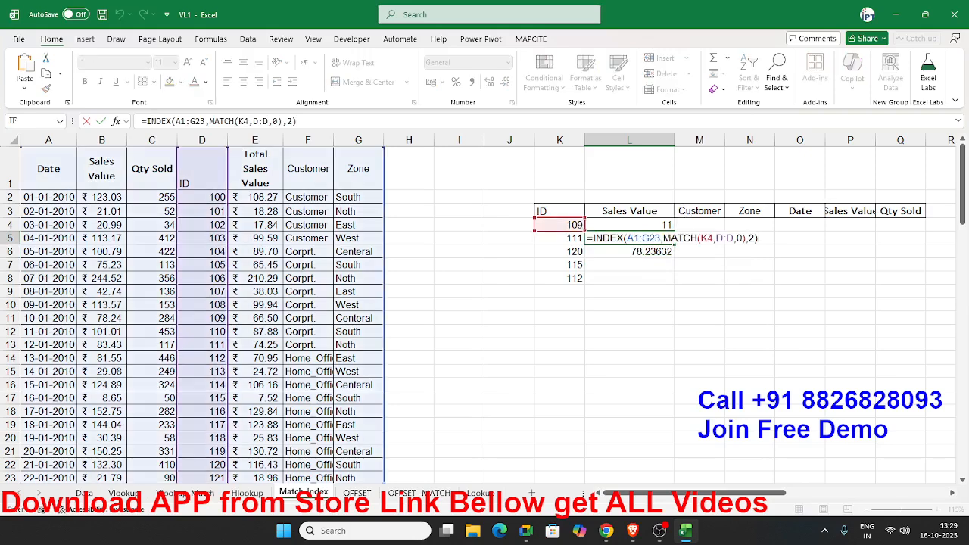
{"action": "key", "text": "Escape"}
{"action": "key", "text": "Down"}
{"action": "key", "text": "F2"}
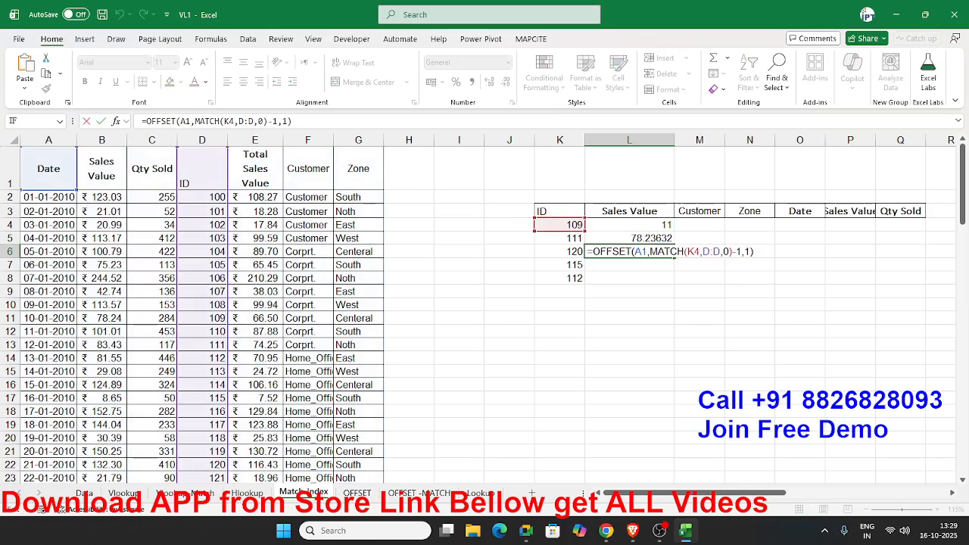
{"action": "key", "text": "Return"}
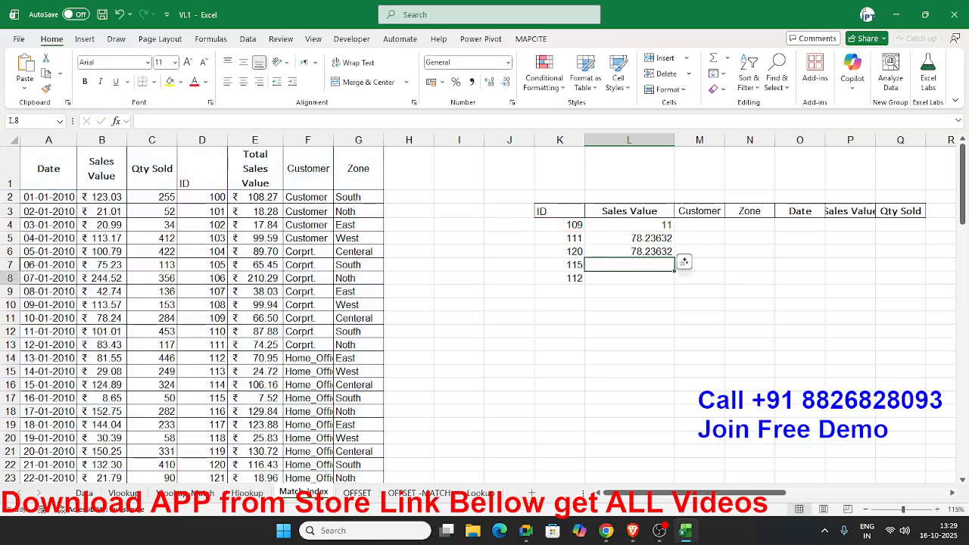
- Enter =XLOOKUP(K7,D:D,B:B) in cell L7 to look up the sales value for the ID in K7
{"action": "key", "text": "Down"}
{"action": "key", "text": "Up"}
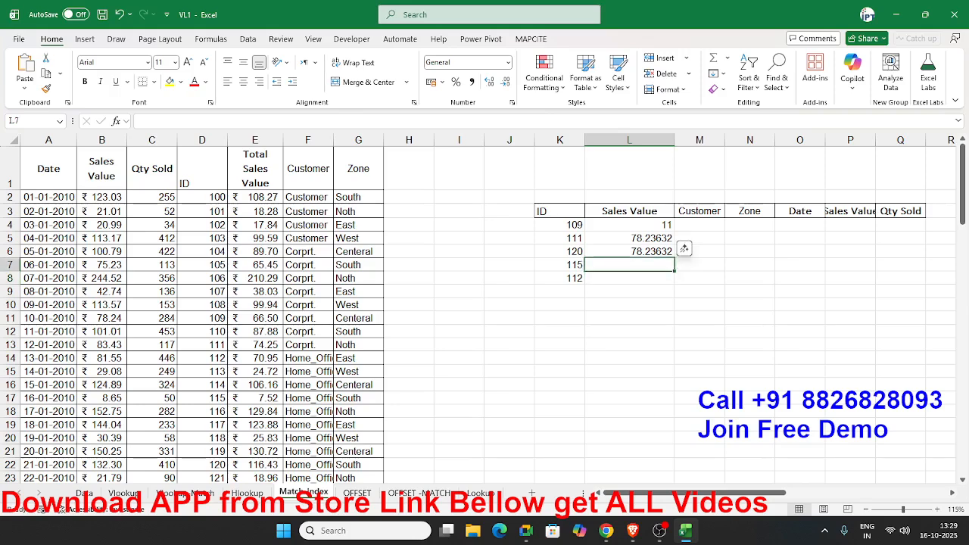
{"action": "type", "text": "=xl"}
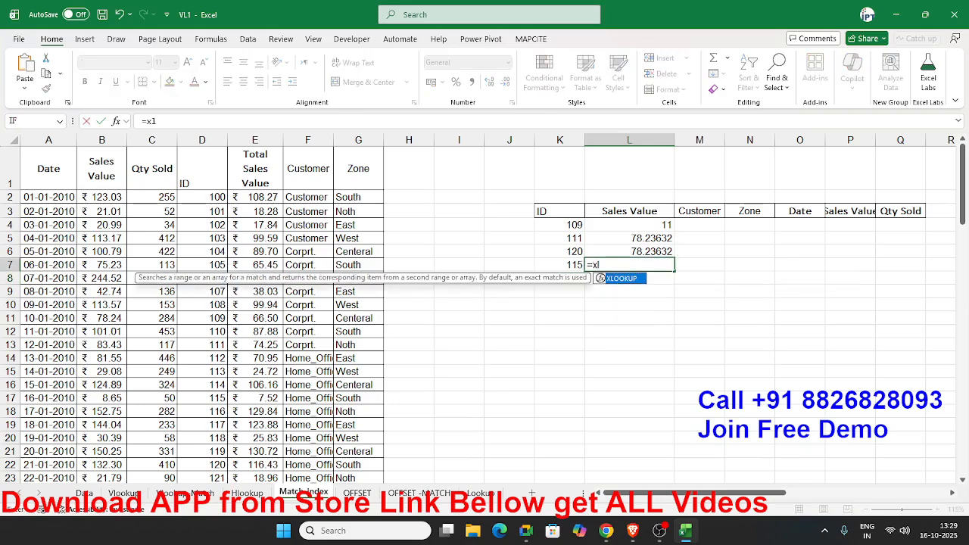
{"action": "key", "text": "Tab"}
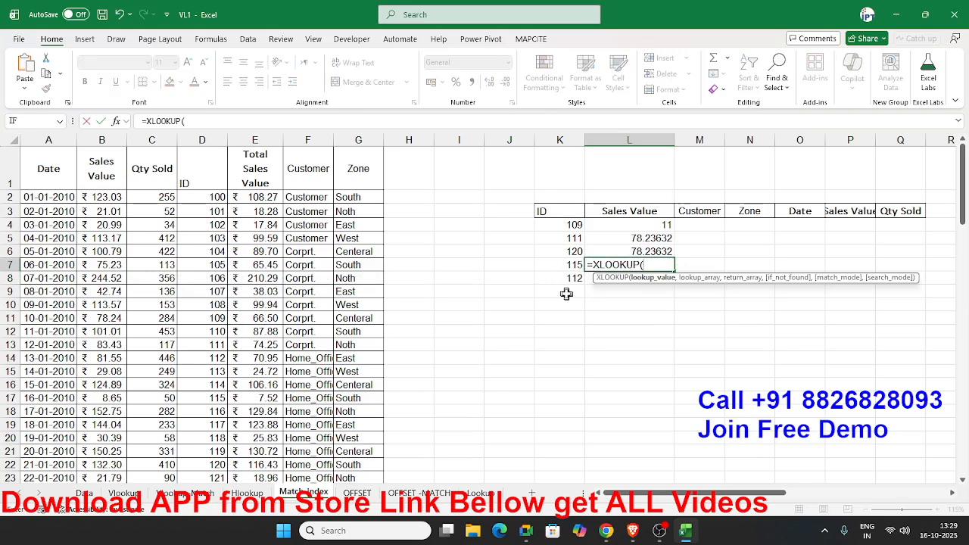
{"action": "left_click", "coordinate": [564, 267]}
{"action": "type", "text": ","}
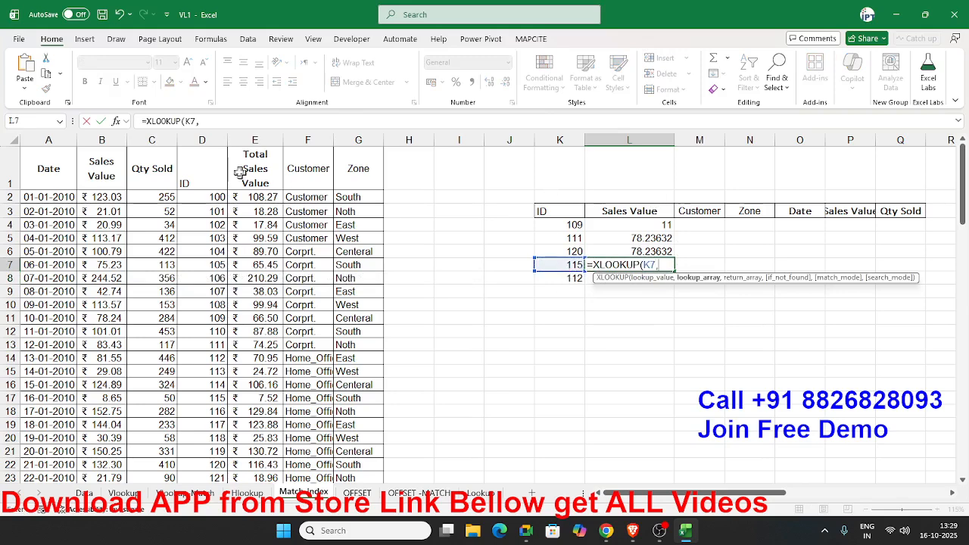
{"action": "left_click", "coordinate": [210, 138]}
{"action": "type", "text": ","}
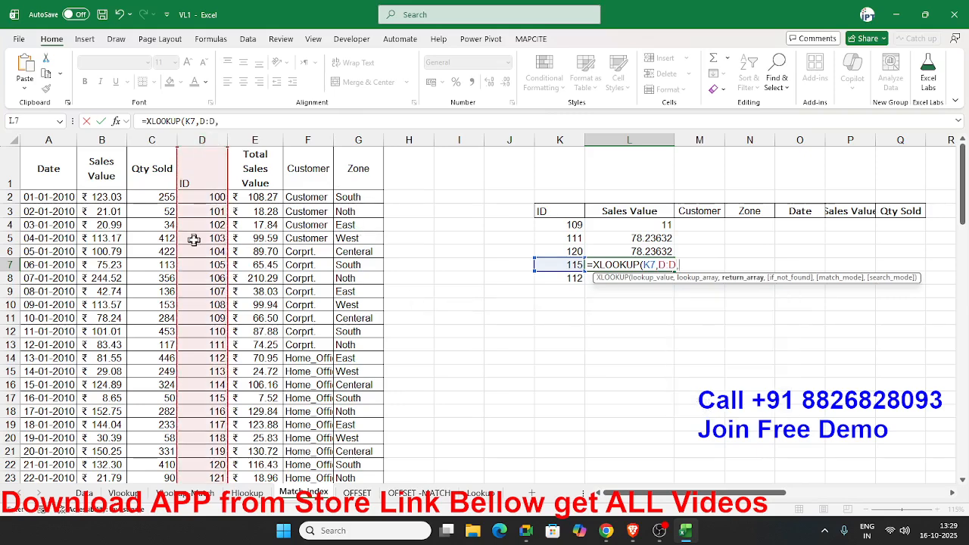
{"action": "left_click", "coordinate": [91, 141]}
{"action": "key", "text": "ctrl+Return"}
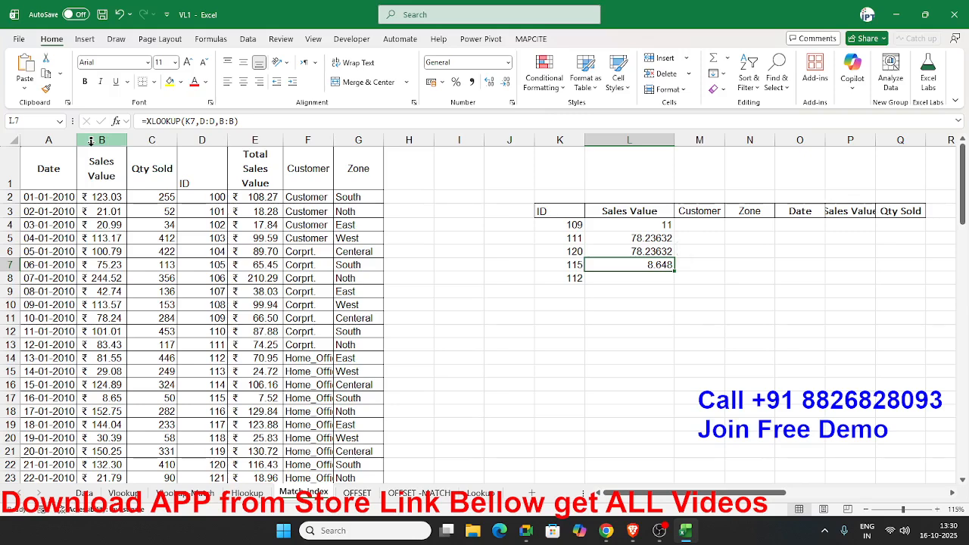
- Open the Lookup sheet and examine the Sales values, the incentive ranges in D4:E7 and their lower limits in D9:E12
{"action": "left_click", "coordinate": [481, 493]}
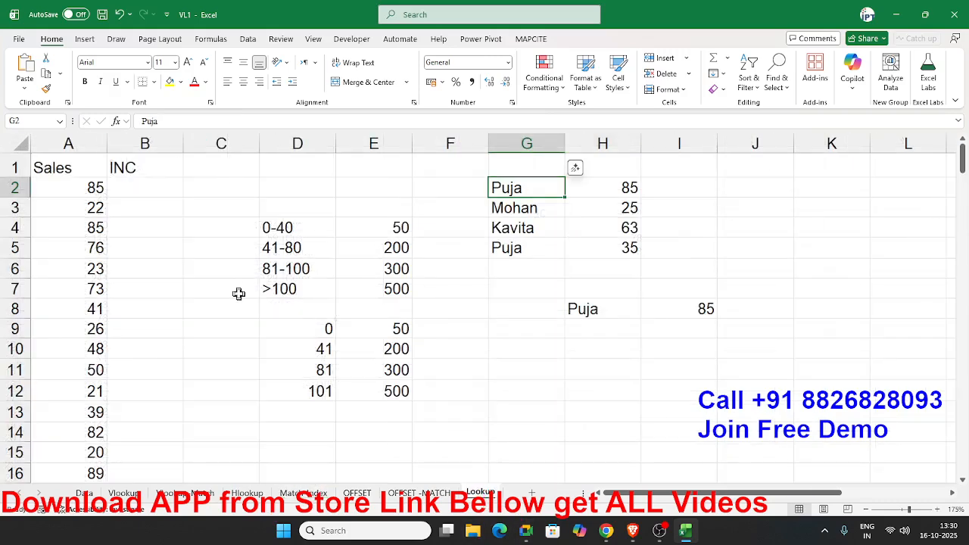
{"action": "left_click", "coordinate": [147, 195]}
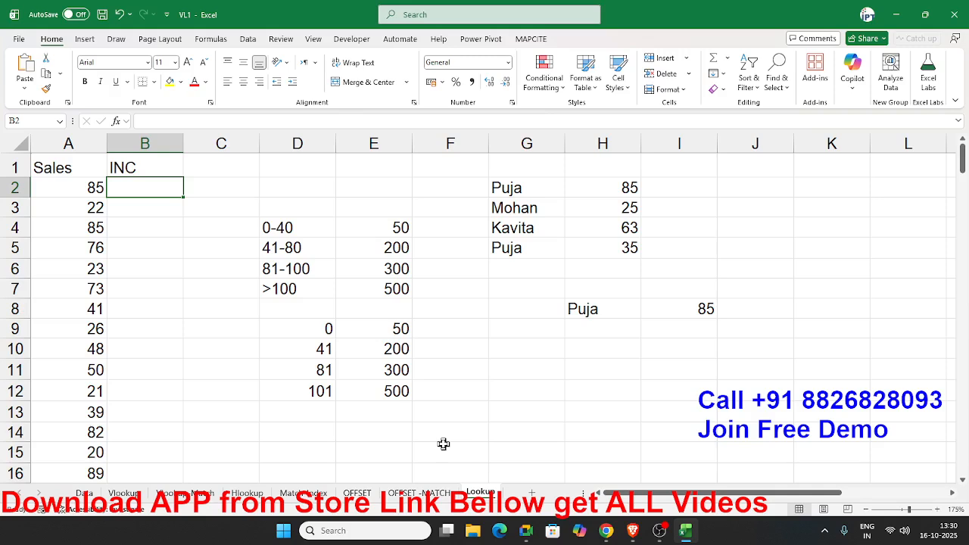
{"action": "left_click", "coordinate": [495, 190]}
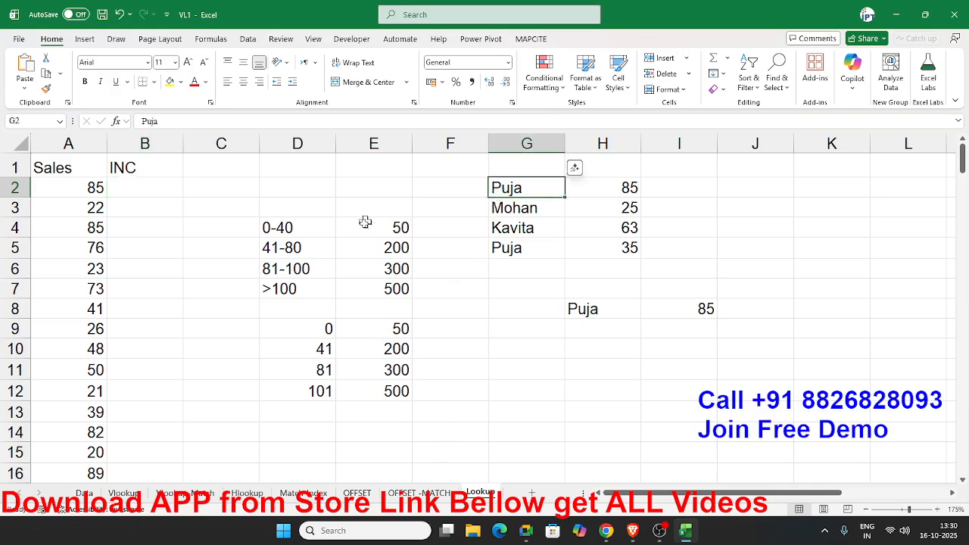
{"action": "left_click", "coordinate": [308, 336]}
{"action": "left_click_drag", "start_coordinate": [308, 336], "coordinate": [379, 370]}
{"action": "left_click", "coordinate": [272, 368]}
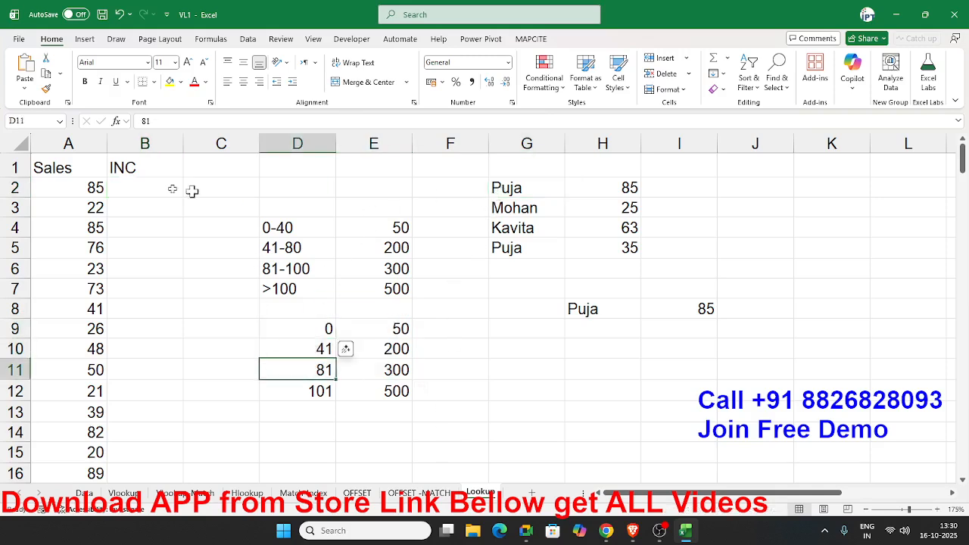
{"action": "left_click_drag", "start_coordinate": [84, 189], "coordinate": [65, 318]}
{"action": "left_click_drag", "start_coordinate": [269, 231], "coordinate": [369, 283]}
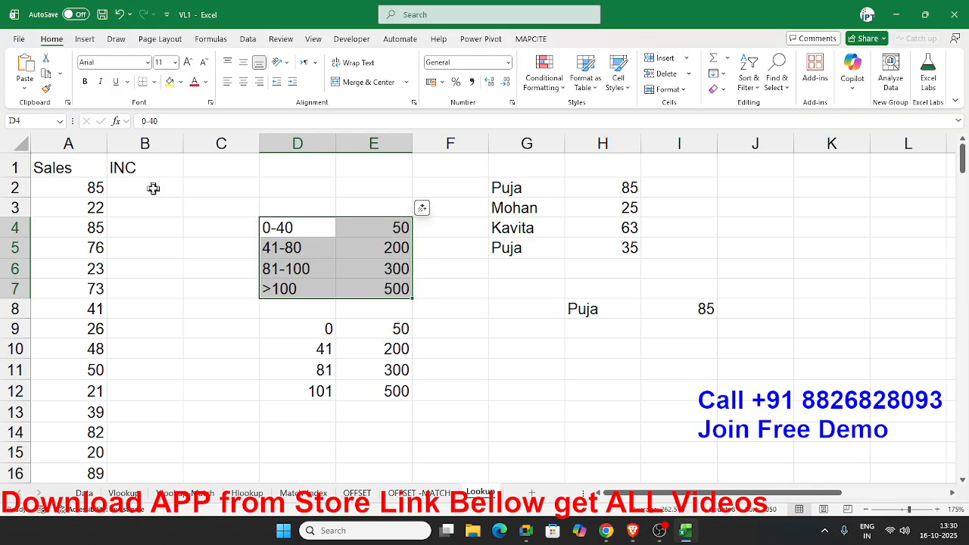
{"action": "left_click", "coordinate": [152, 189]}
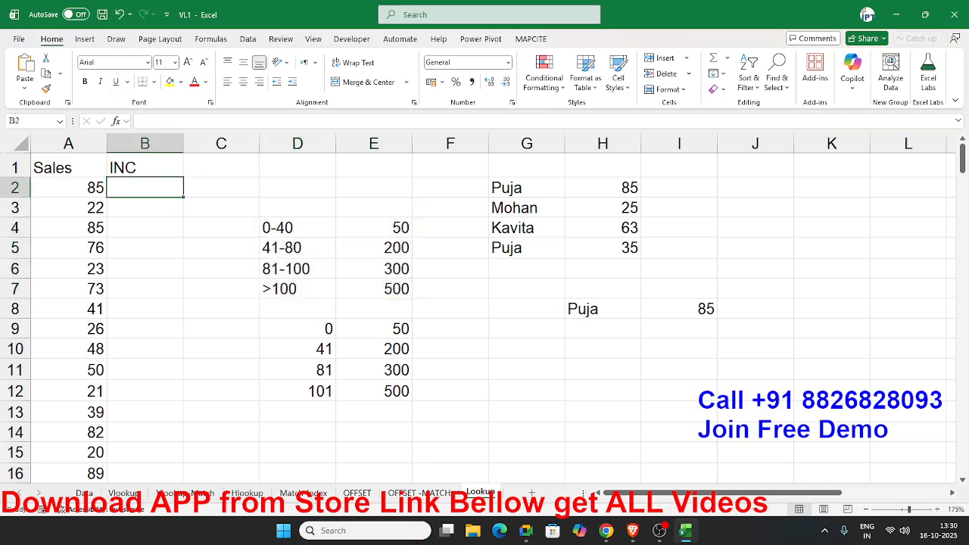
{"action": "left_click_drag", "start_coordinate": [282, 227], "coordinate": [291, 292]}
{"action": "left_click_drag", "start_coordinate": [306, 328], "coordinate": [319, 394]}
{"action": "left_click", "coordinate": [310, 330]}
{"action": "left_click", "coordinate": [313, 351]}
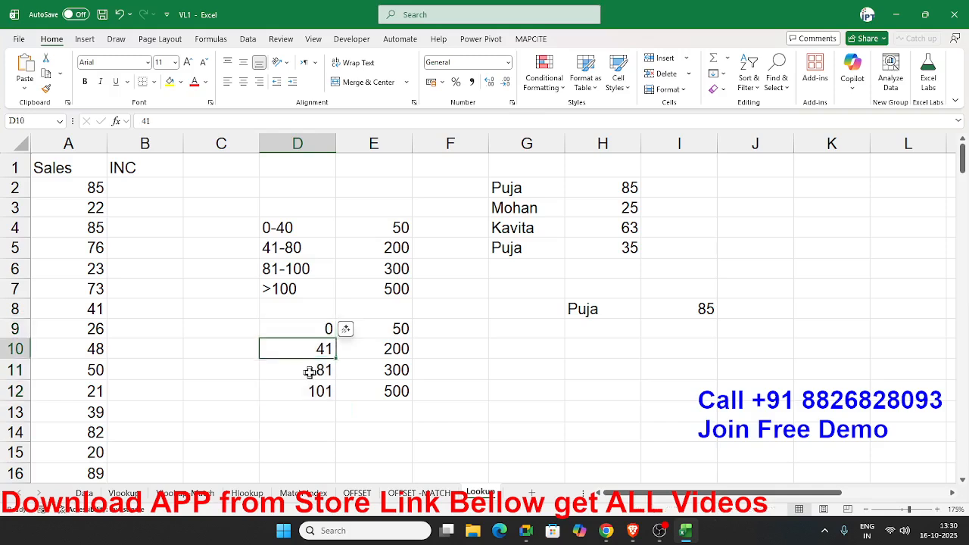
{"action": "left_click", "coordinate": [315, 371]}
{"action": "left_click", "coordinate": [311, 390]}
- Enter =VLOOKUP(A2,D9:E12,2,0) in cell B2 under INC to look up the incentive for the first sale
{"action": "left_click", "coordinate": [157, 195]}
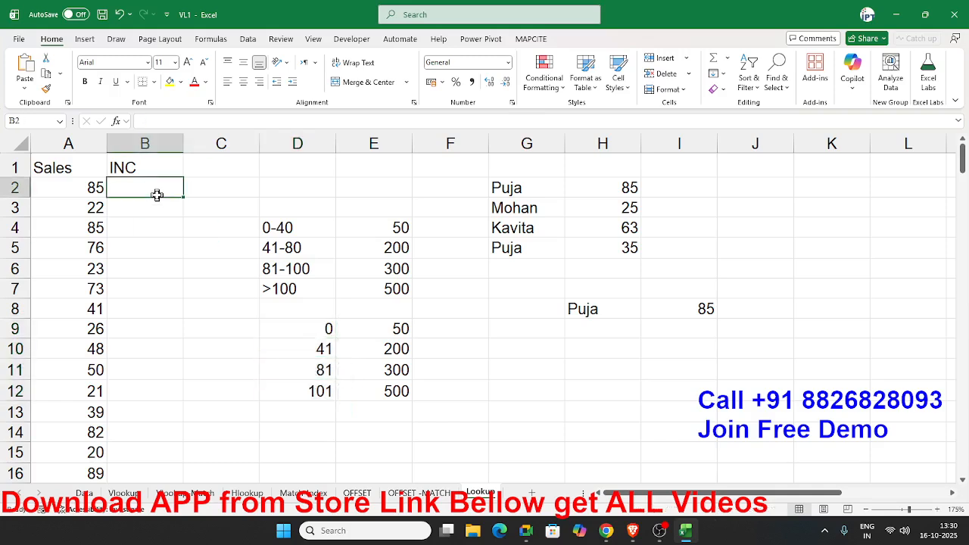
{"action": "type", "text": "=vl"}
{"action": "key", "text": "Tab"}
{"action": "key", "text": "Left"}
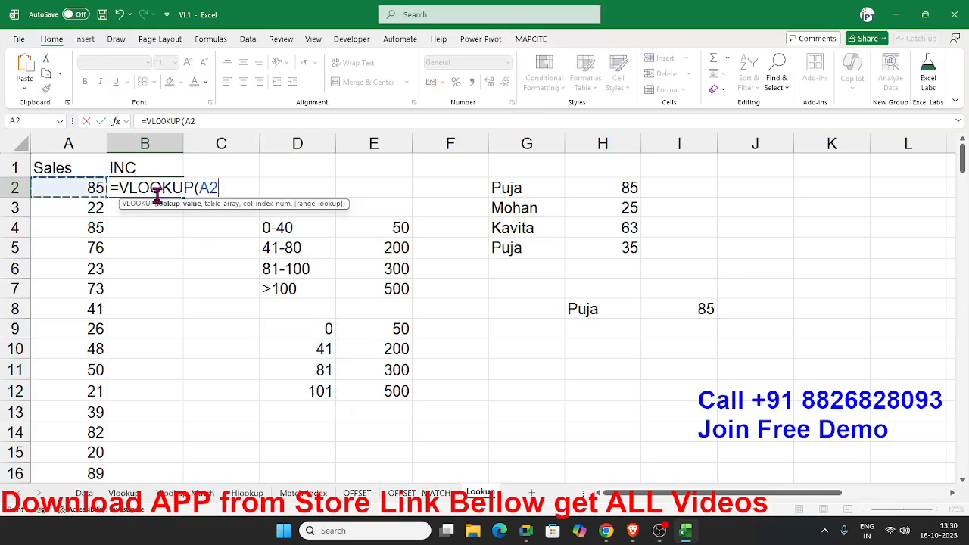
{"action": "type", "text": ","}
{"action": "left_click_drag", "start_coordinate": [302, 333], "coordinate": [392, 387]}
{"action": "type", "text": ","}
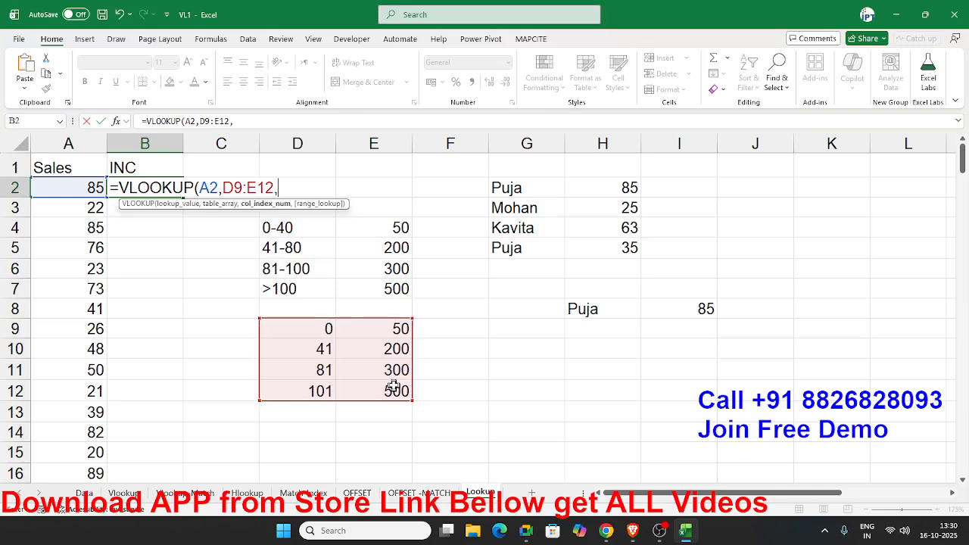
{"action": "type", "text": "2"}
{"action": "type", "text": ",0"}
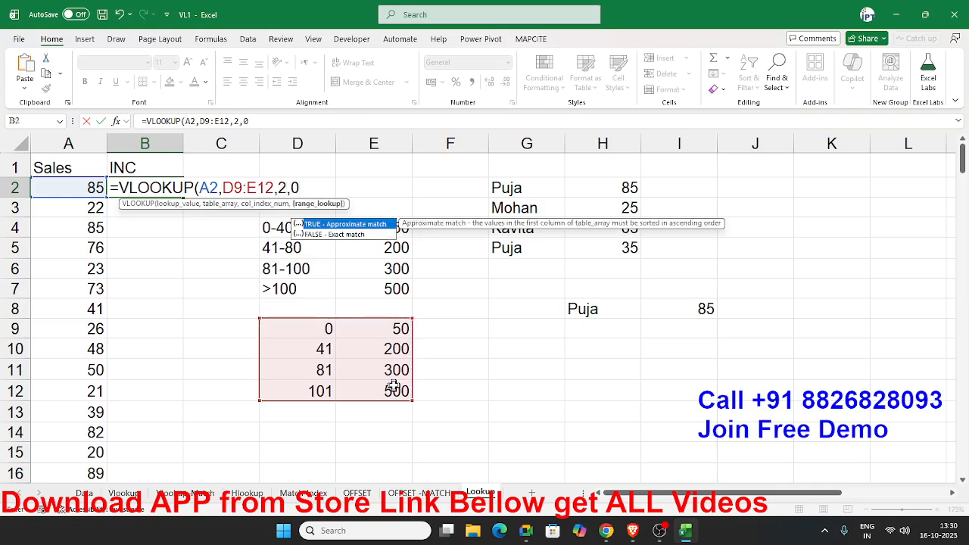
{"action": "key", "text": "ctrl+Return"}
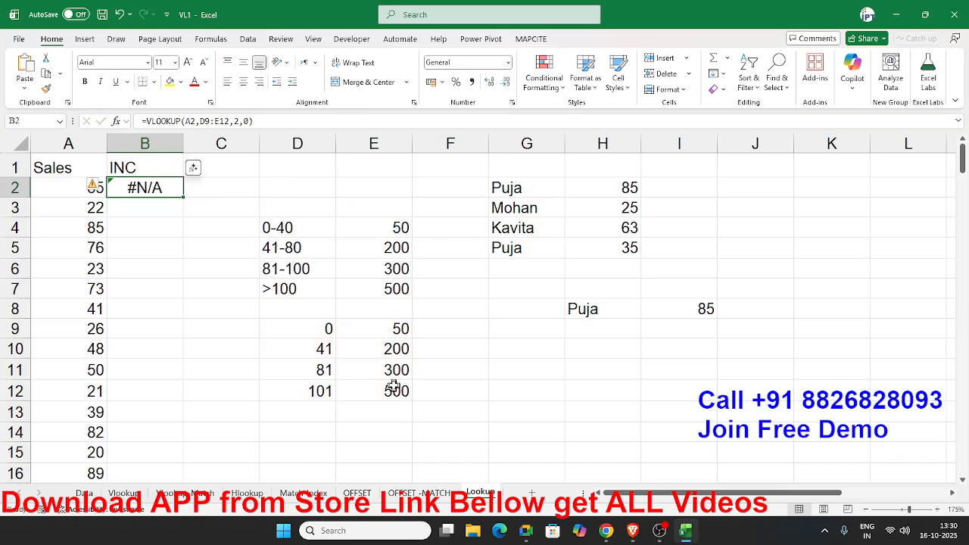
- Change the range_lookup argument of the VLOOKUP in cell B2 to 1 for an approximate match
{"action": "double_click", "coordinate": [155, 190]}
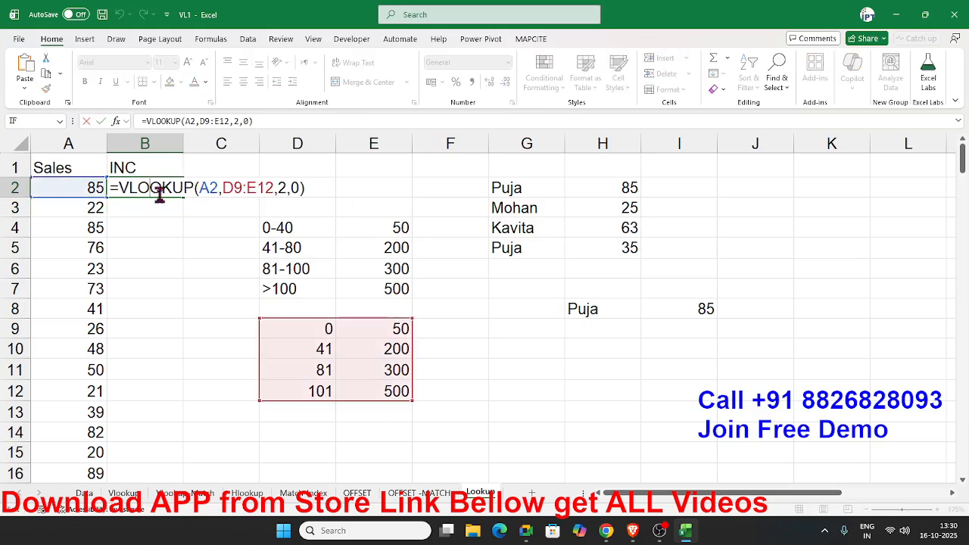
{"action": "double_click", "coordinate": [293, 189]}
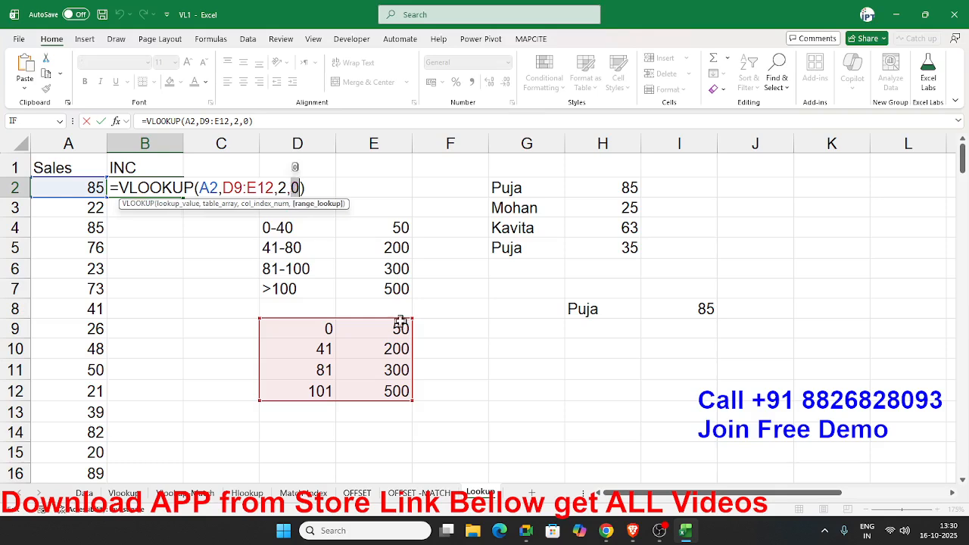
{"action": "type", "text": "1"}
{"action": "key", "text": "Return"}
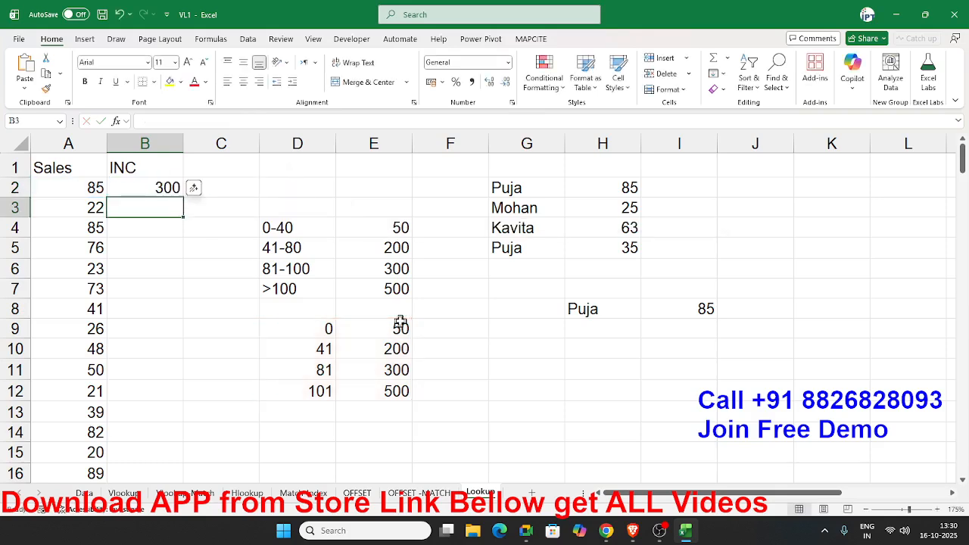
{"action": "key", "text": "Up"}
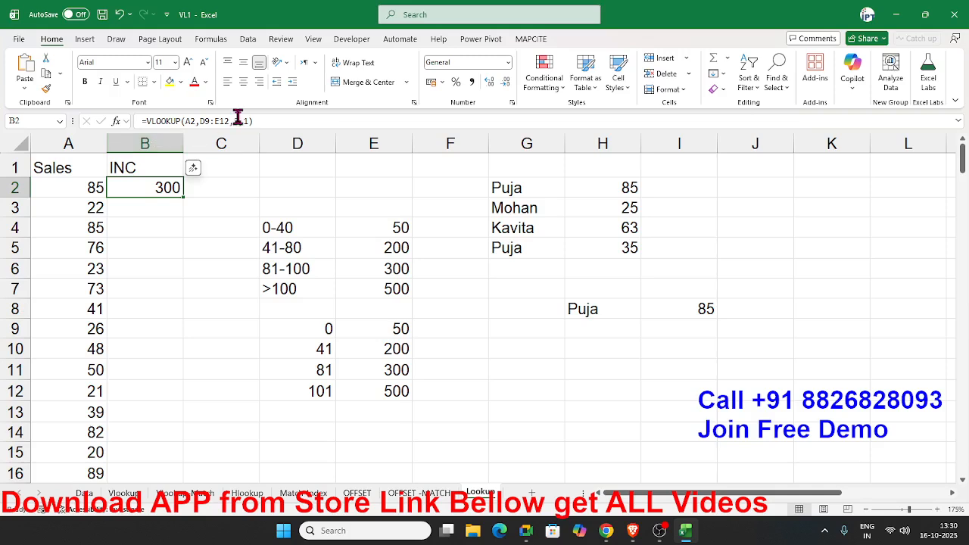
- Examine the sale in A2, the slab lower limits in D9:D12 and the arguments of the approximate-match VLOOKUP in B2
{"action": "left_click", "coordinate": [96, 183]}
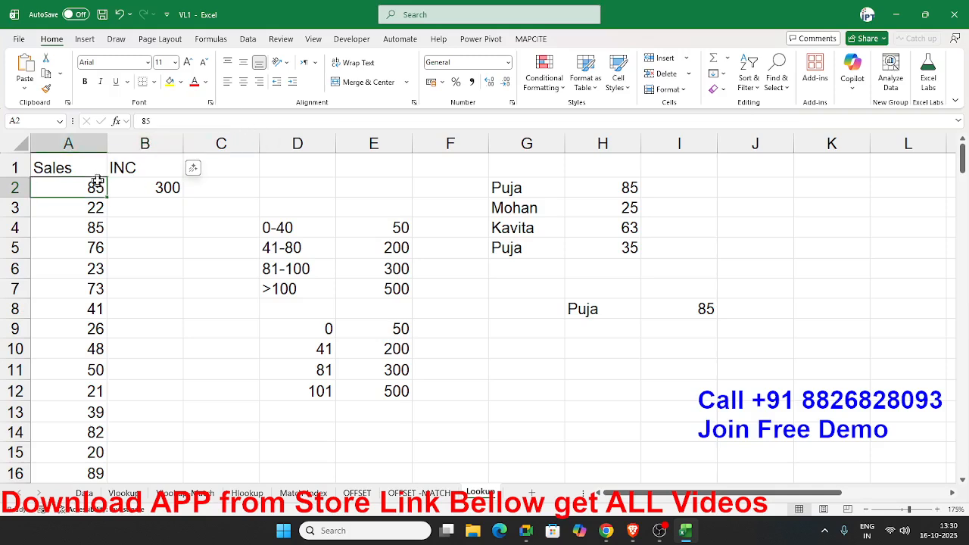
{"action": "left_click_drag", "start_coordinate": [316, 329], "coordinate": [318, 342]}
{"action": "left_click", "coordinate": [317, 343]}
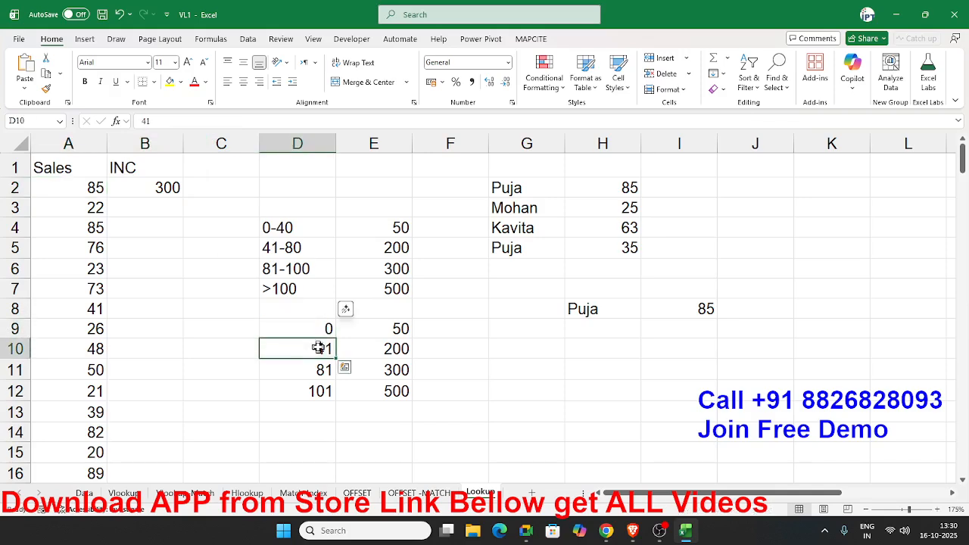
{"action": "left_click_drag", "start_coordinate": [318, 362], "coordinate": [316, 390]}
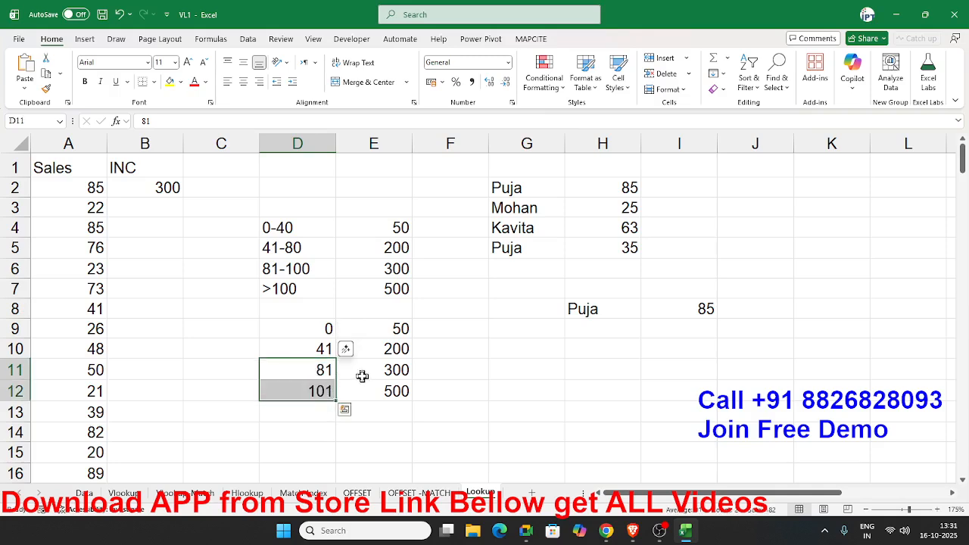
{"action": "key", "text": "ctrl"}
{"action": "key", "text": "Escape"}
{"action": "left_click", "coordinate": [135, 187]}
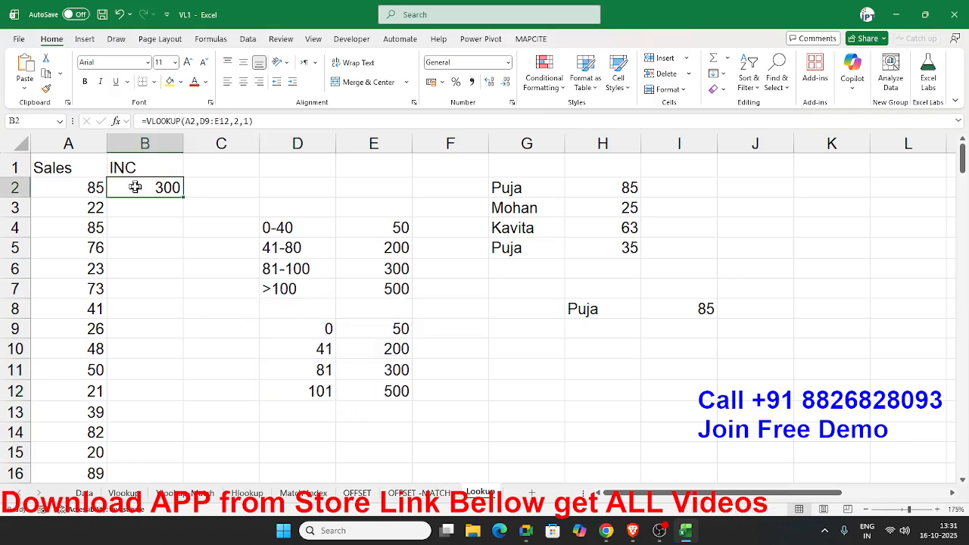
{"action": "double_click", "coordinate": [134, 187]}
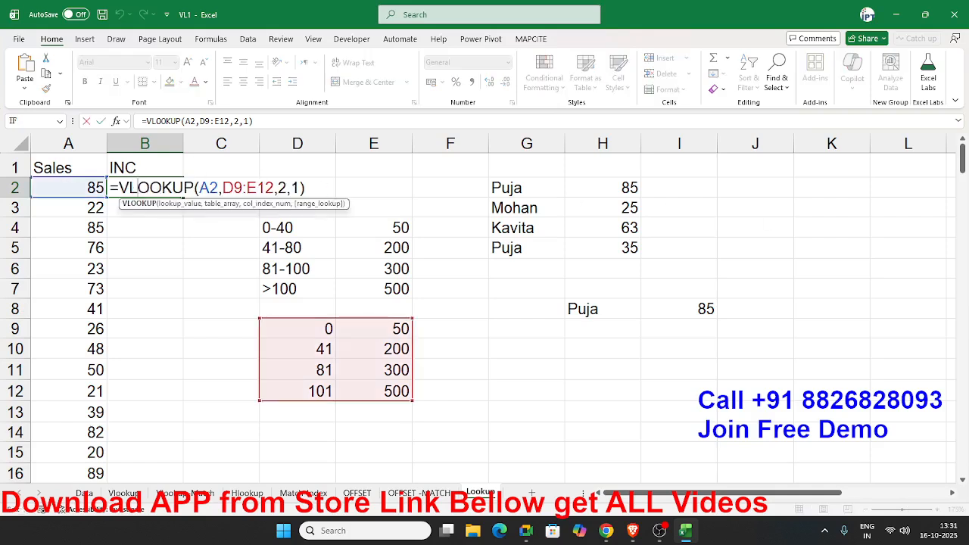
{"action": "key", "text": "Escape"}
- Switch to Chrome and open the Google Play page of the EXCEL MIS TRAINING app in a new tab, highlighting its title
{"action": "key", "text": "alt+Tab"}
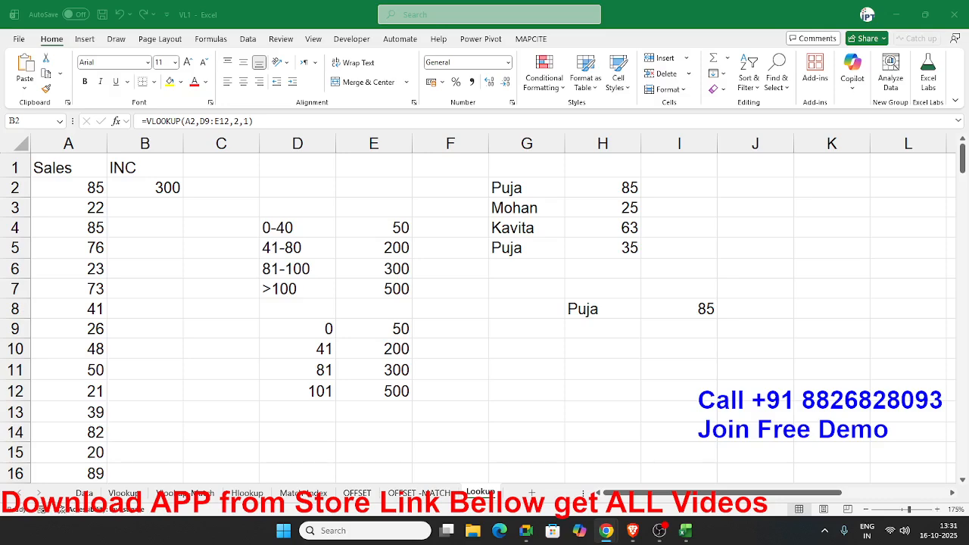
{"action": "left_click_drag", "start_coordinate": [617, 288], "coordinate": [673, 179]}
{"action": "left_click", "coordinate": [846, 174]}
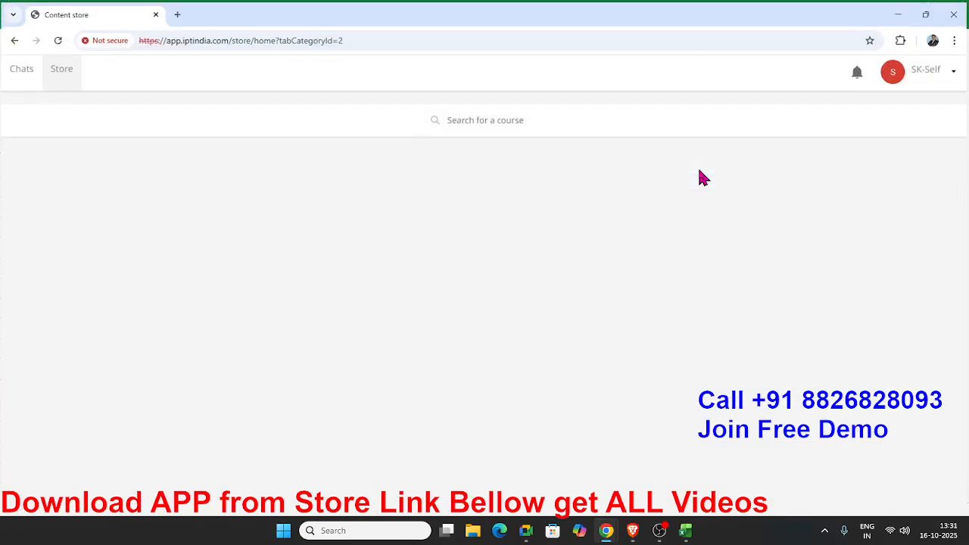
{"action": "left_click", "coordinate": [177, 14]}
{"action": "type", "text": "p"}
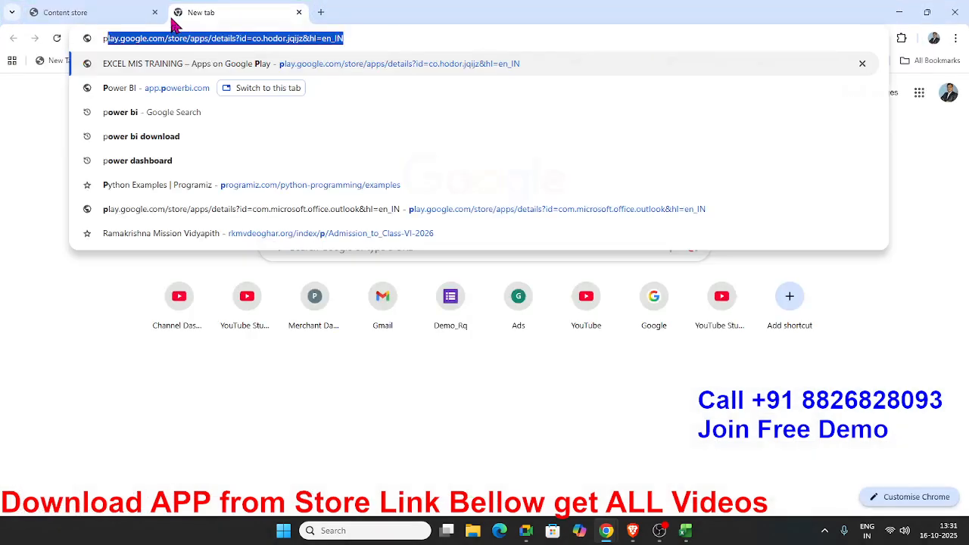
{"action": "type", "text": "l"}
{"action": "key", "text": "Return"}
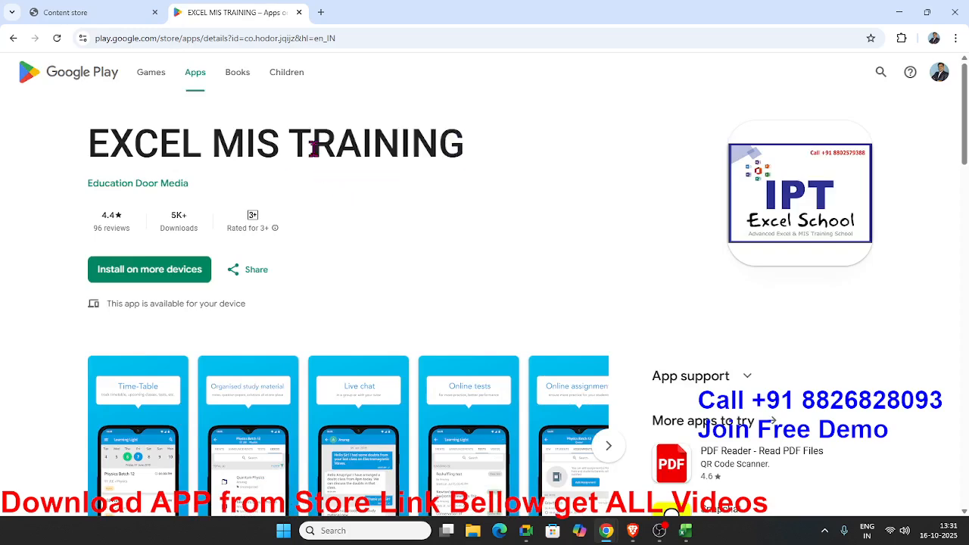
{"action": "triple_click", "coordinate": [198, 149]}
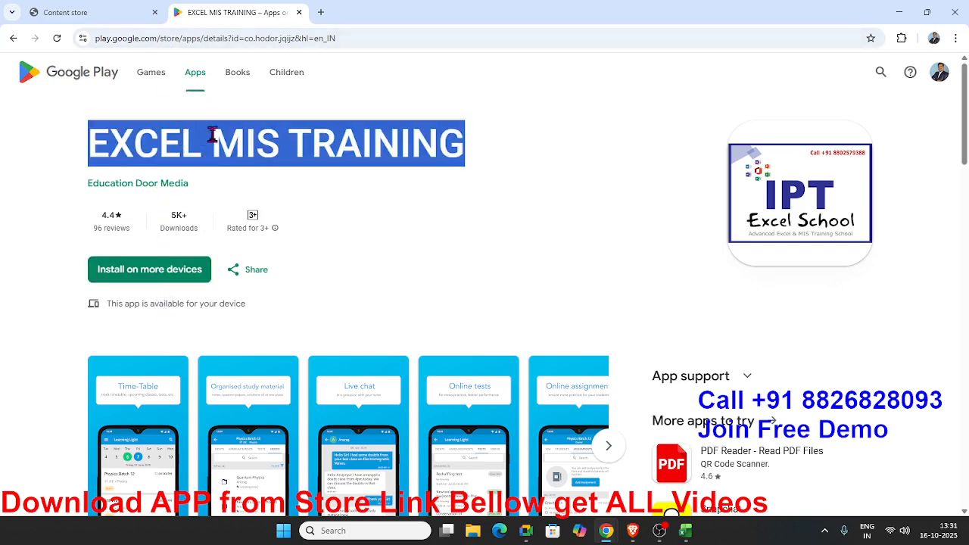
- Reload the Content store page and look through its topics and courses
{"action": "left_click", "coordinate": [110, 14]}
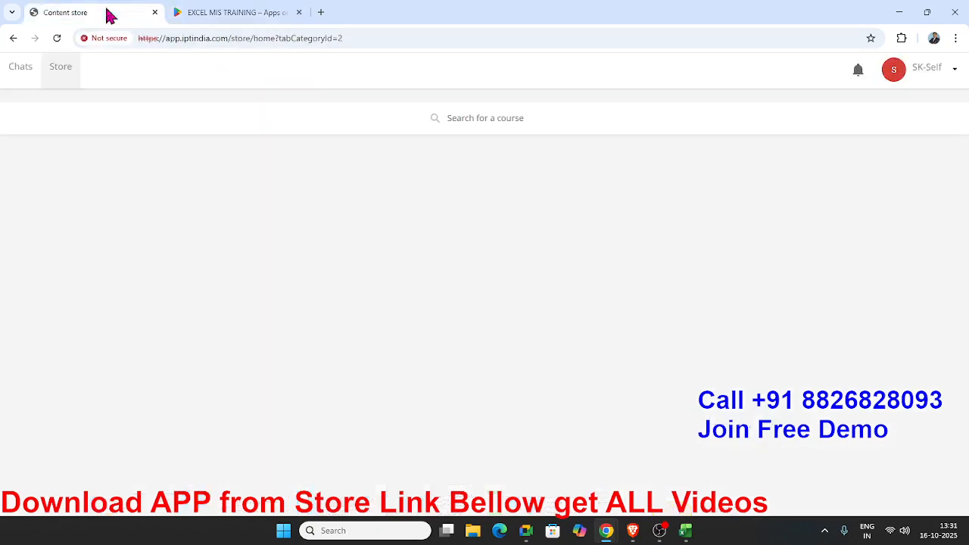
{"action": "left_click", "coordinate": [58, 39]}
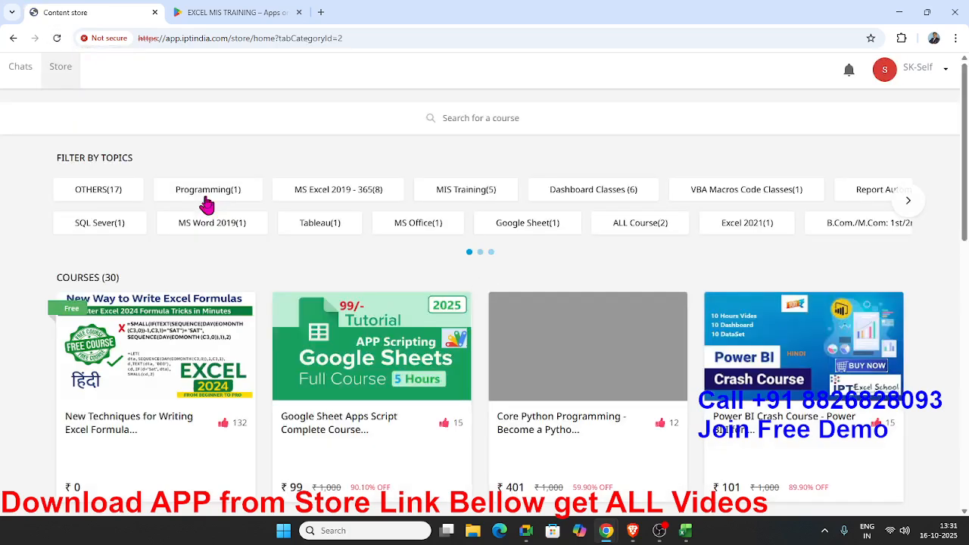
{"action": "scroll", "coordinate": [392, 442], "scroll_direction": "down", "scroll_amount": 2}
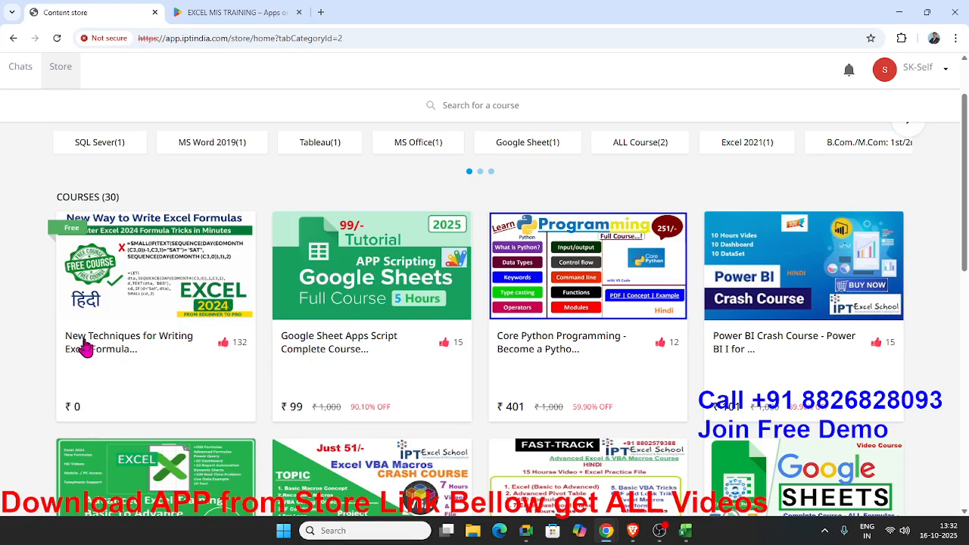
{"action": "scroll", "coordinate": [95, 347], "scroll_direction": "down", "scroll_amount": 3}
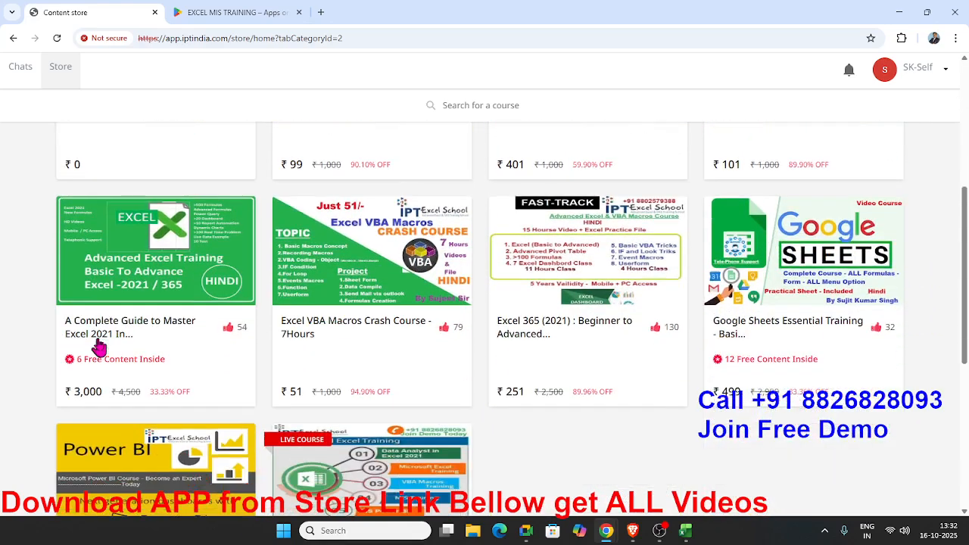
{"action": "scroll", "coordinate": [98, 346], "scroll_direction": "down", "scroll_amount": 3}
{"action": "scroll", "coordinate": [98, 347], "scroll_direction": "up", "scroll_amount": 4}
{"action": "scroll", "coordinate": [100, 347], "scroll_direction": "down", "scroll_amount": 6}
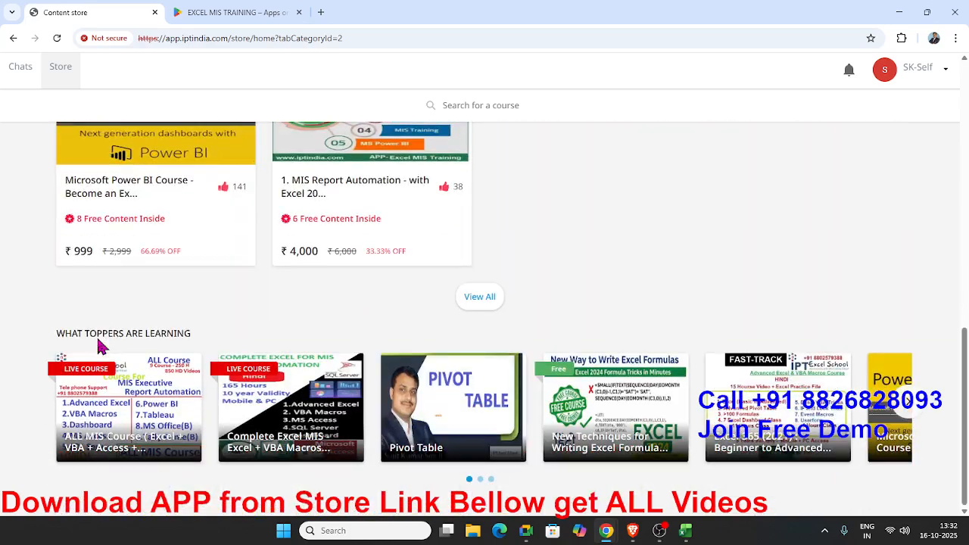
- Show all courses in the store and open the course Mastering in VLookup and XLookup - Excel Advanced Formulas
{"action": "left_click", "coordinate": [473, 300]}
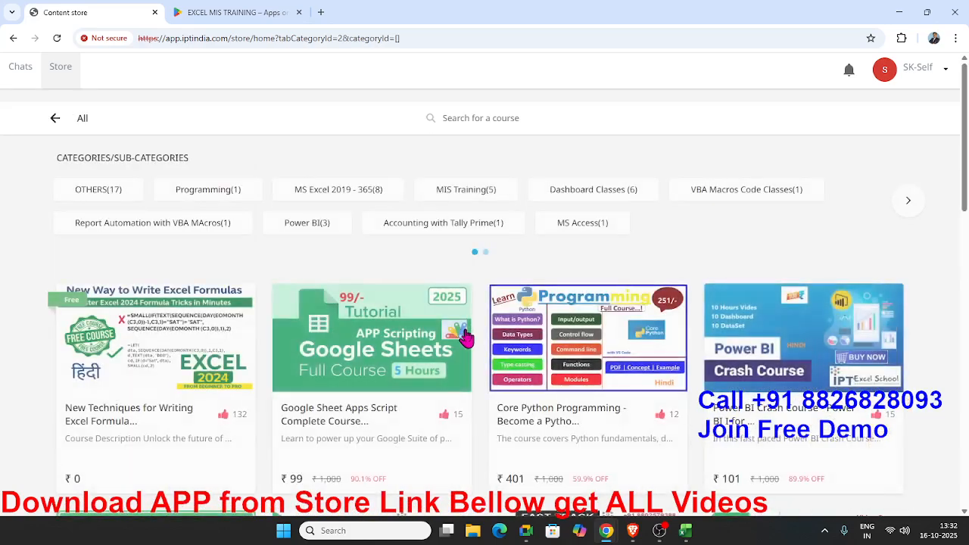
{"action": "scroll", "coordinate": [466, 338], "scroll_direction": "down", "scroll_amount": 3}
{"action": "scroll", "coordinate": [466, 340], "scroll_direction": "down", "scroll_amount": 1}
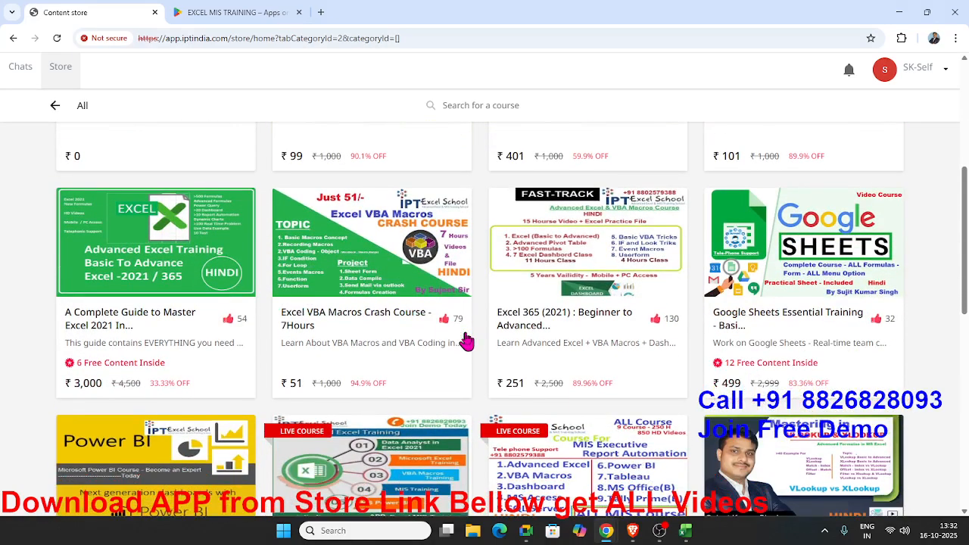
{"action": "scroll", "coordinate": [466, 341], "scroll_direction": "down", "scroll_amount": 2}
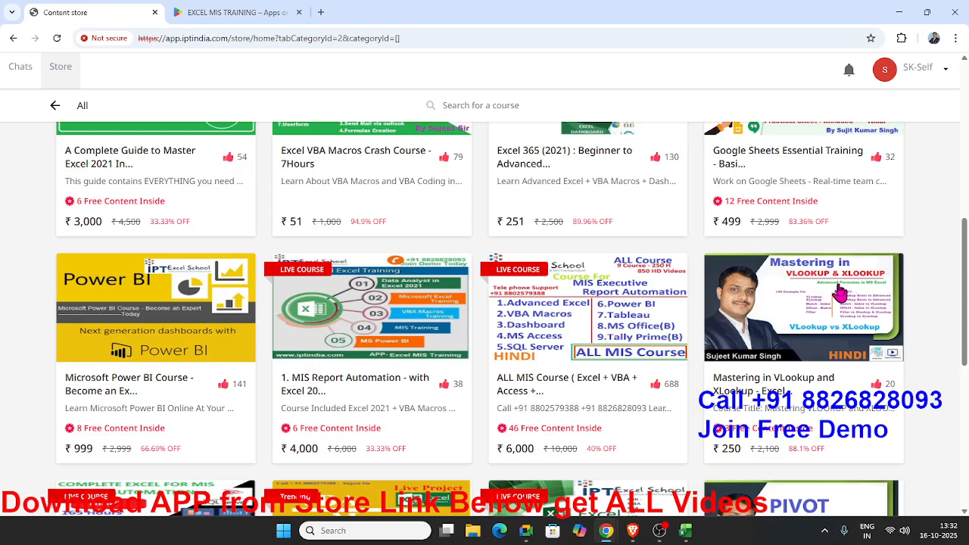
{"action": "left_click", "coordinate": [807, 329]}
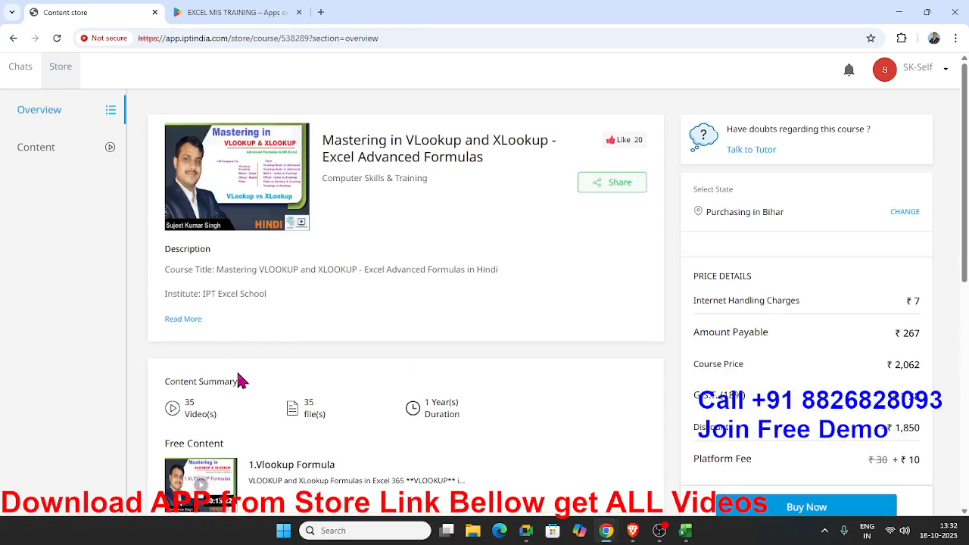
- Review the course overview and price details, and look through the folders in its content list
{"action": "scroll", "coordinate": [239, 380], "scroll_direction": "down", "scroll_amount": 4}
{"action": "scroll", "coordinate": [238, 379], "scroll_direction": "up", "scroll_amount": 2}
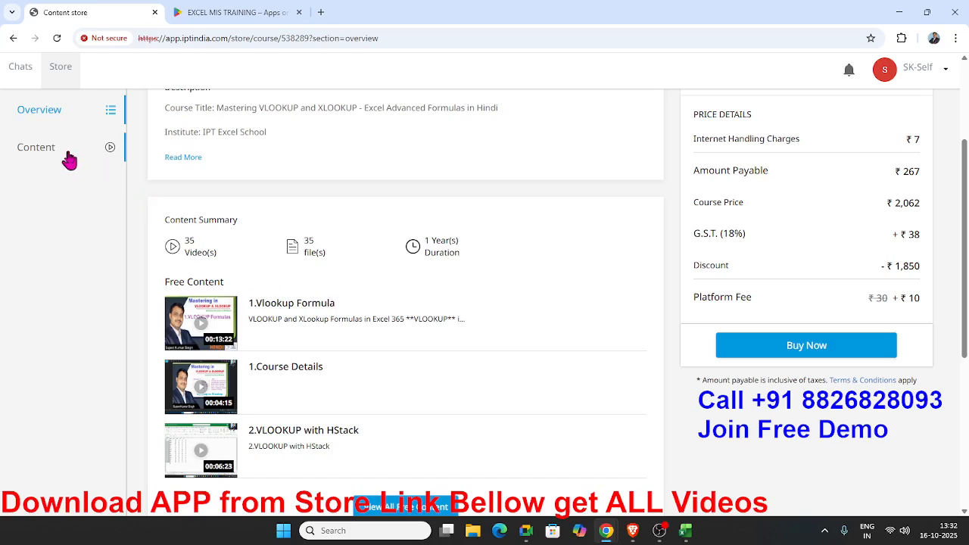
{"action": "left_click", "coordinate": [25, 153]}
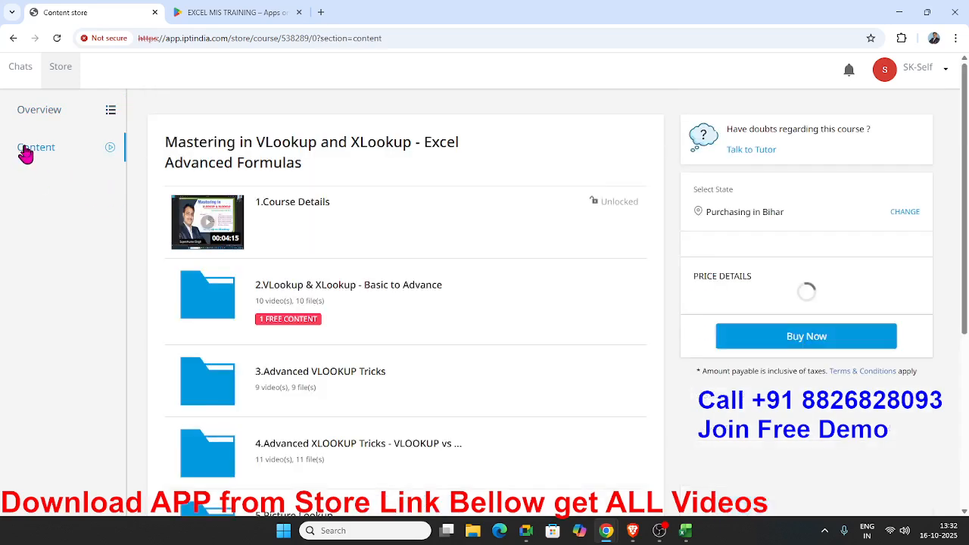
{"action": "scroll", "coordinate": [219, 346], "scroll_direction": "down", "scroll_amount": 3}
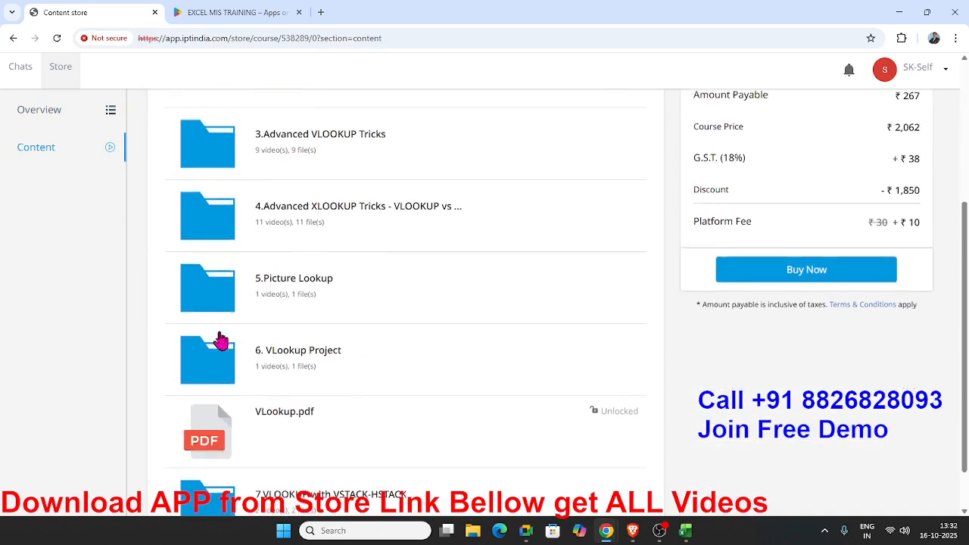
{"action": "scroll", "coordinate": [245, 361], "scroll_direction": "up", "scroll_amount": 3}
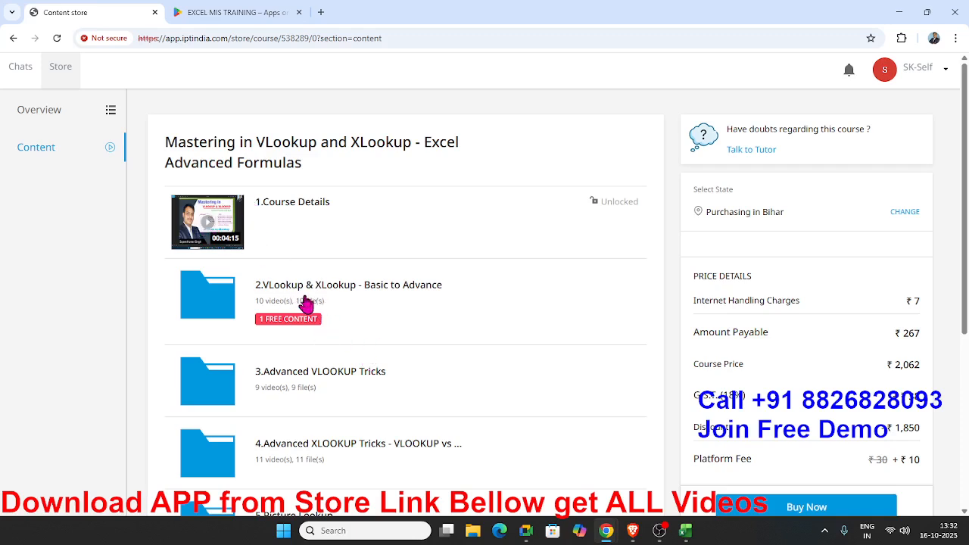
- Open the folder 2.VLookup & XLookup - Basic to Advance and look through its lessons and practice sheets
{"action": "left_click", "coordinate": [337, 314]}
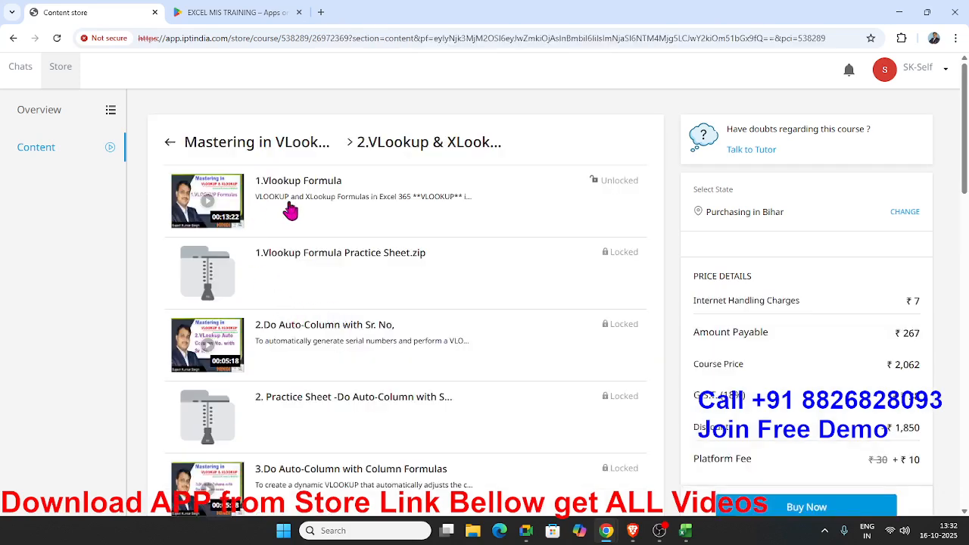
{"action": "scroll", "coordinate": [254, 234], "scroll_direction": "down", "scroll_amount": 5}
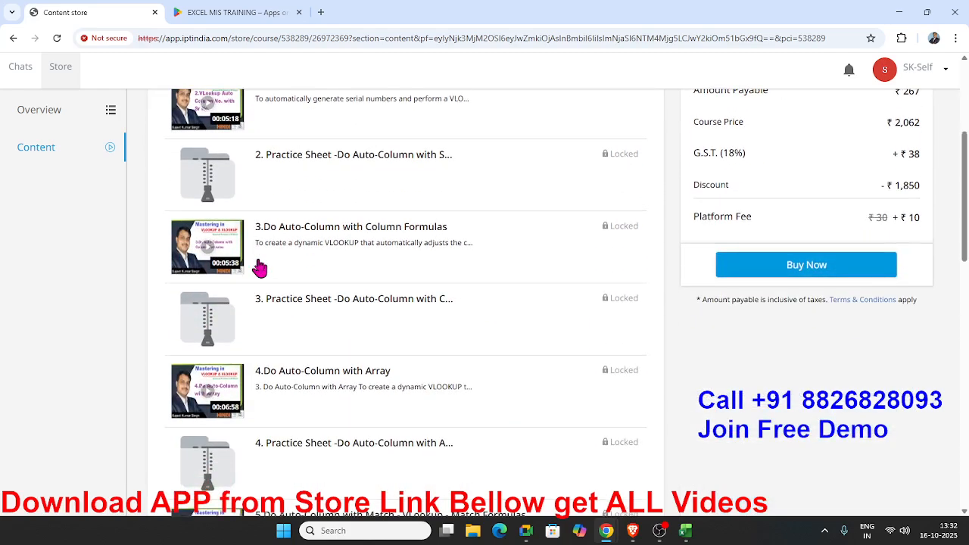
{"action": "scroll", "coordinate": [260, 268], "scroll_direction": "down", "scroll_amount": 1}
{"action": "scroll", "coordinate": [260, 268], "scroll_direction": "up", "scroll_amount": 6}
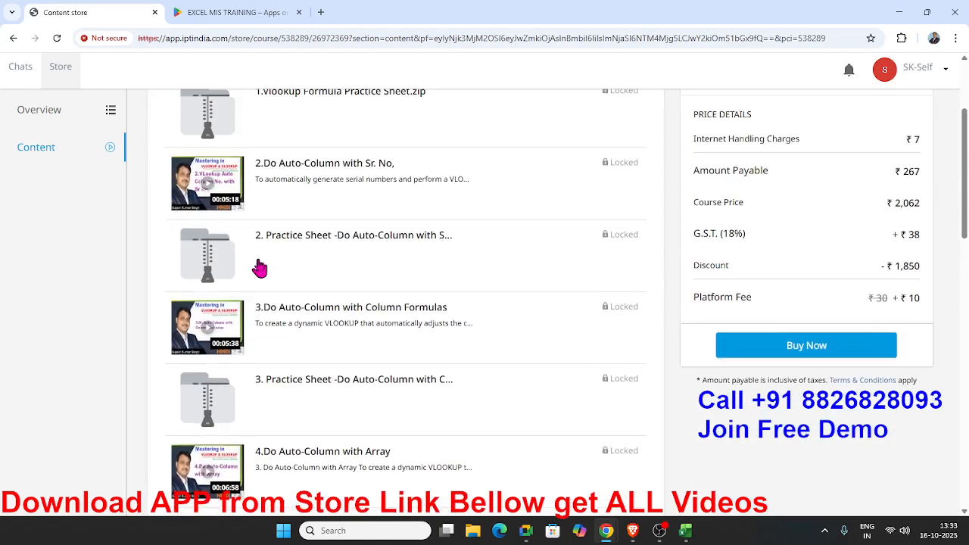
{"action": "scroll", "coordinate": [278, 324], "scroll_direction": "down", "scroll_amount": 1}
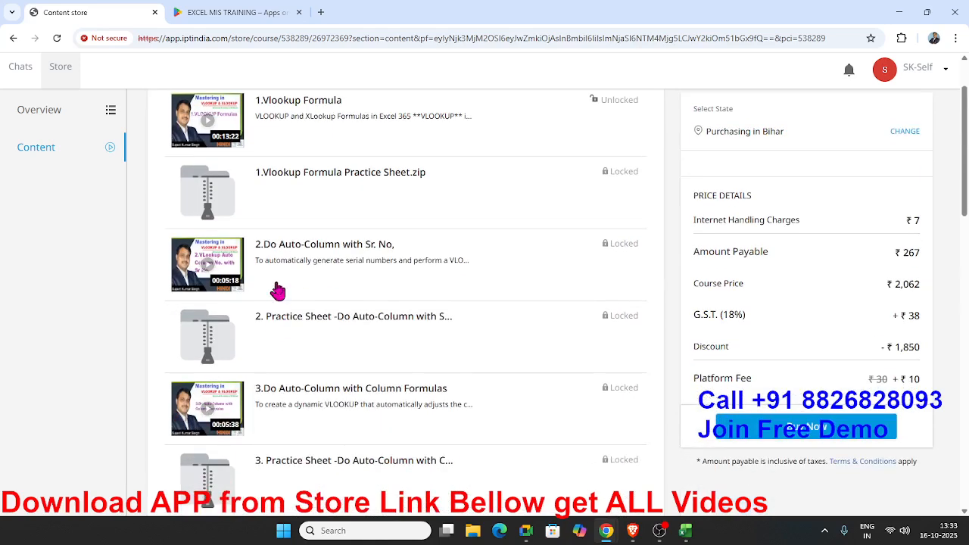
{"action": "scroll", "coordinate": [362, 281], "scroll_direction": "down", "scroll_amount": 1}
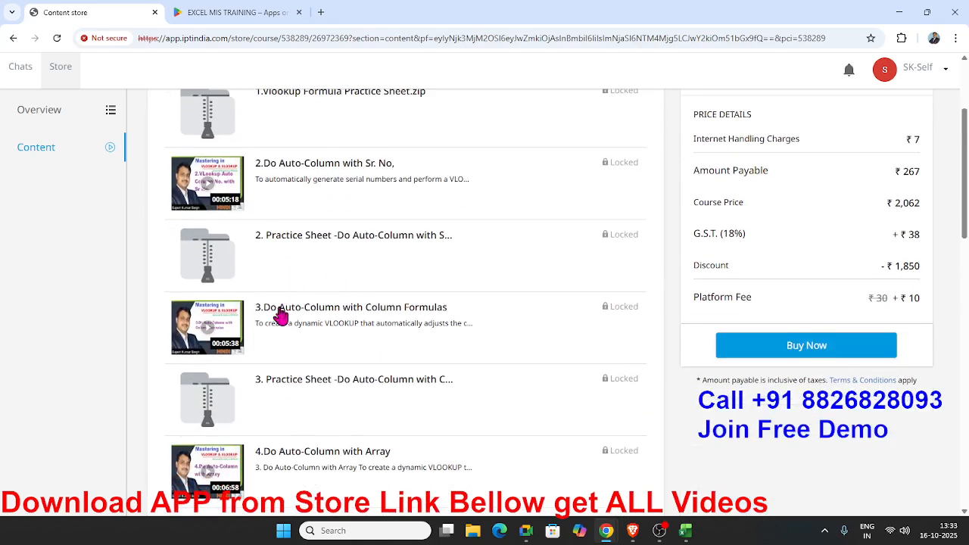
{"action": "scroll", "coordinate": [285, 302], "scroll_direction": "down", "scroll_amount": 1}
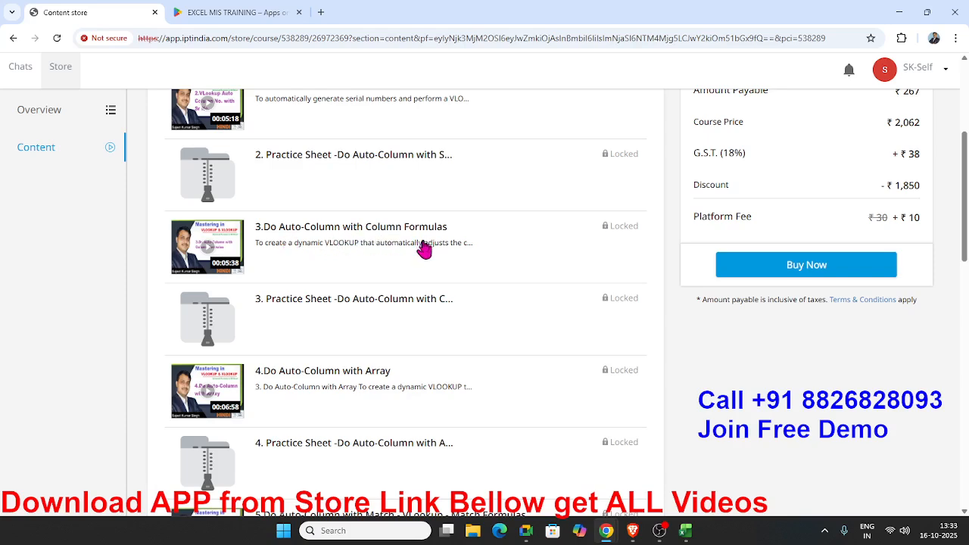
{"action": "scroll", "coordinate": [430, 273], "scroll_direction": "down", "scroll_amount": 1}
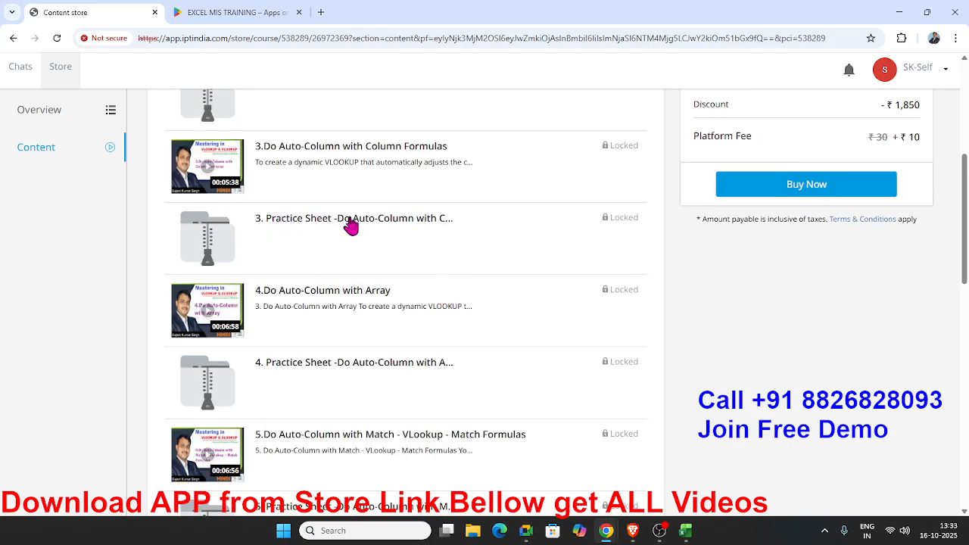
{"action": "scroll", "coordinate": [287, 331], "scroll_direction": "down", "scroll_amount": 1}
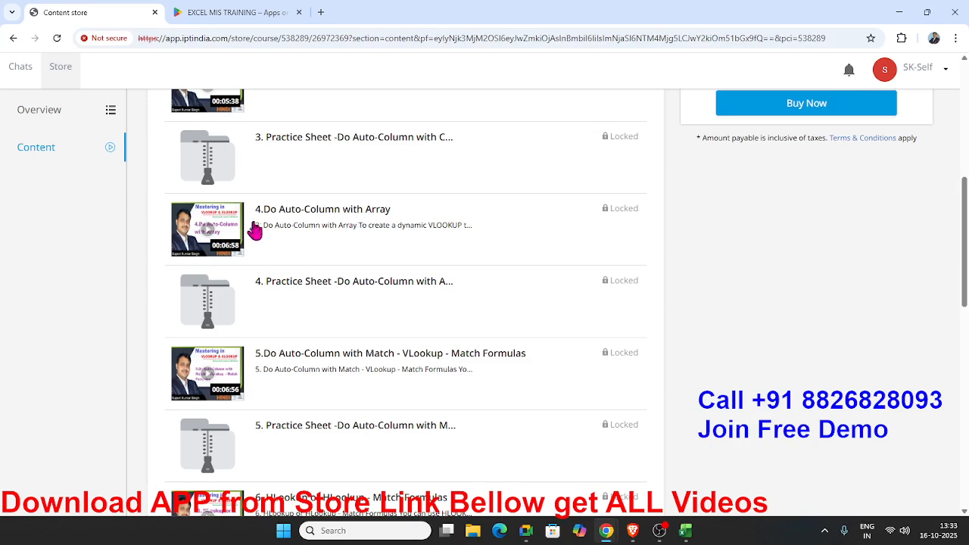
- Switch to the VL1 workbook in Excel and go to the Vlookup sheet
{"action": "left_click", "coordinate": [686, 530]}
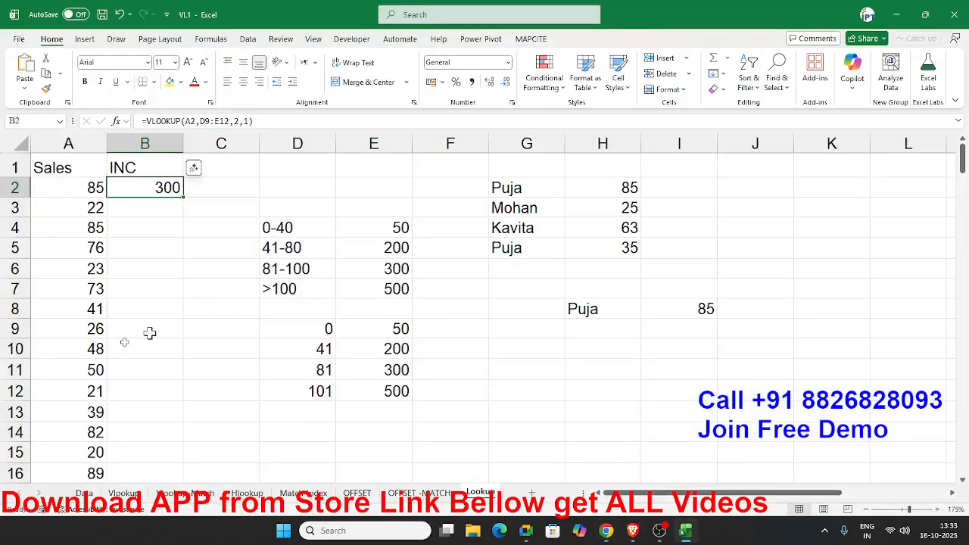
{"action": "left_click", "coordinate": [87, 494]}
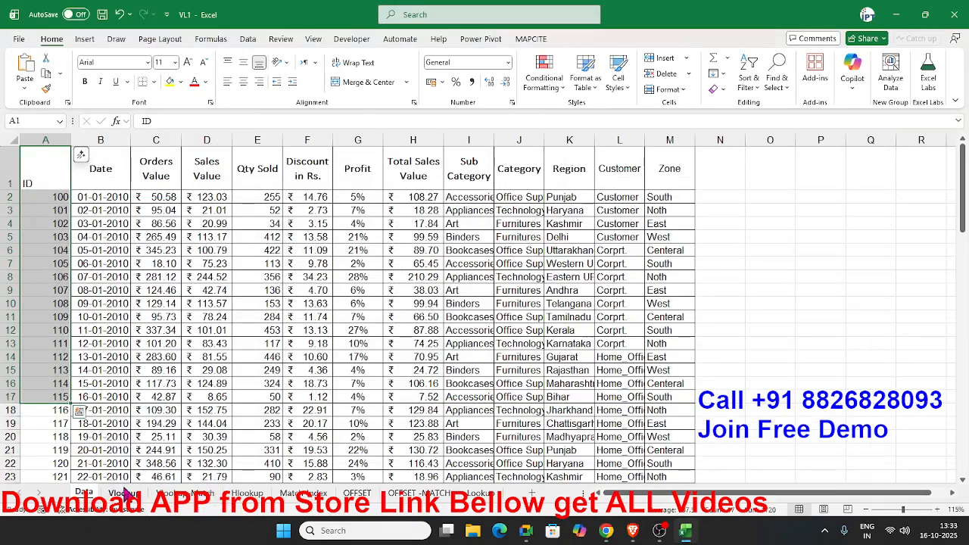
{"action": "left_click", "coordinate": [123, 493]}
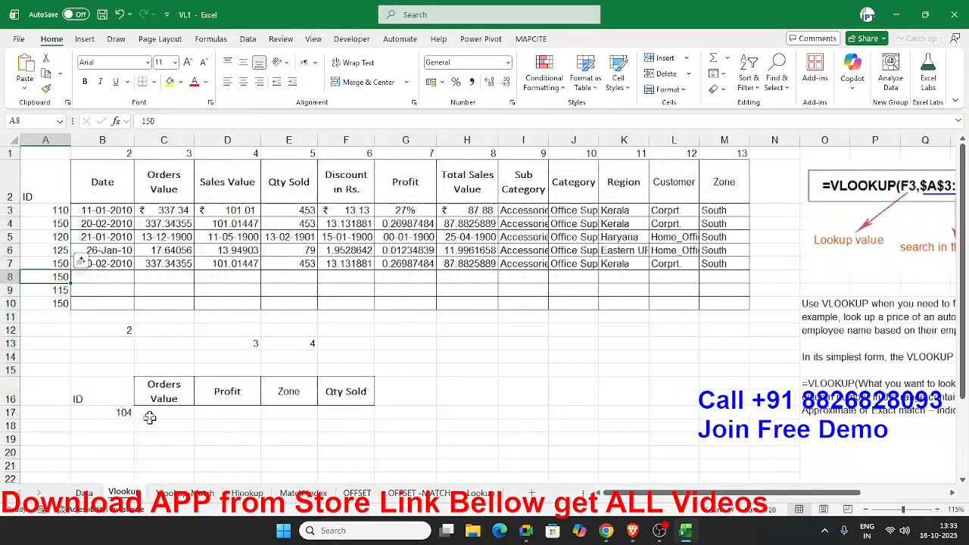
- In B8, enter =VLOOKUP(A8,Data!A:M,{2,3,4,5,6,7,8,9,10,11,12,13},0) to fill the whole row for the ID, and check the formula
{"action": "left_click", "coordinate": [91, 277]}
{"action": "type", "text": "="}
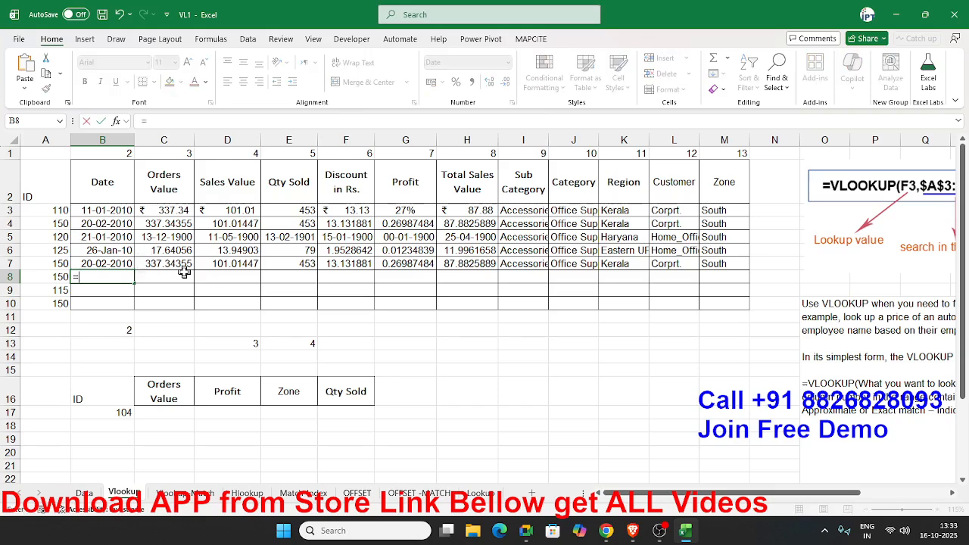
{"action": "type", "text": "vl"}
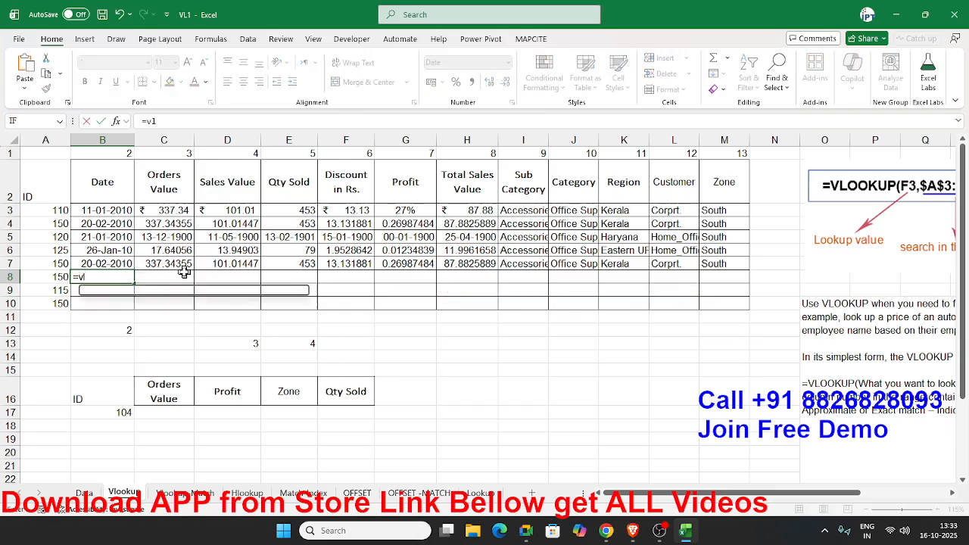
{"action": "key", "text": "Tab"}
{"action": "key", "text": "Left"}
{"action": "type", "text": ","}
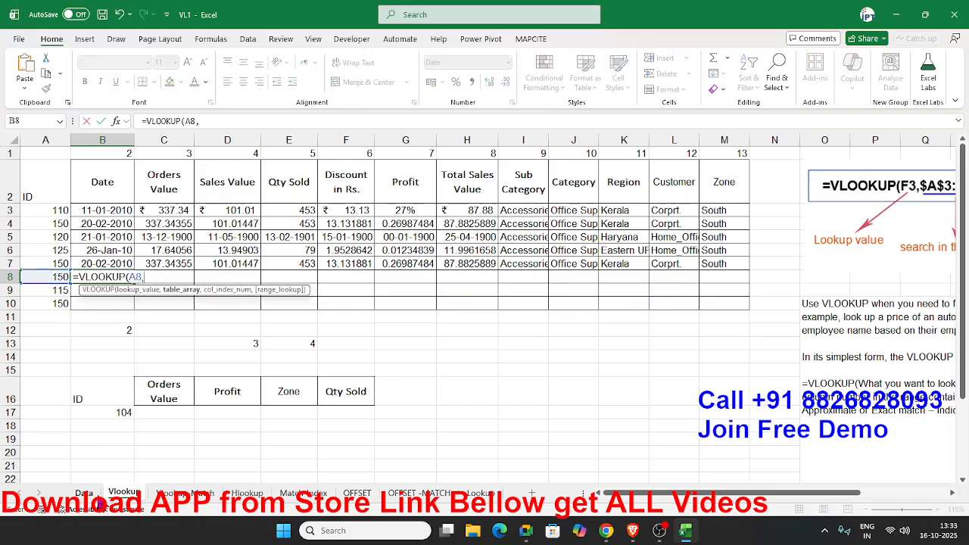
{"action": "left_click", "coordinate": [84, 493]}
{"action": "left_click_drag", "start_coordinate": [47, 141], "coordinate": [658, 152]}
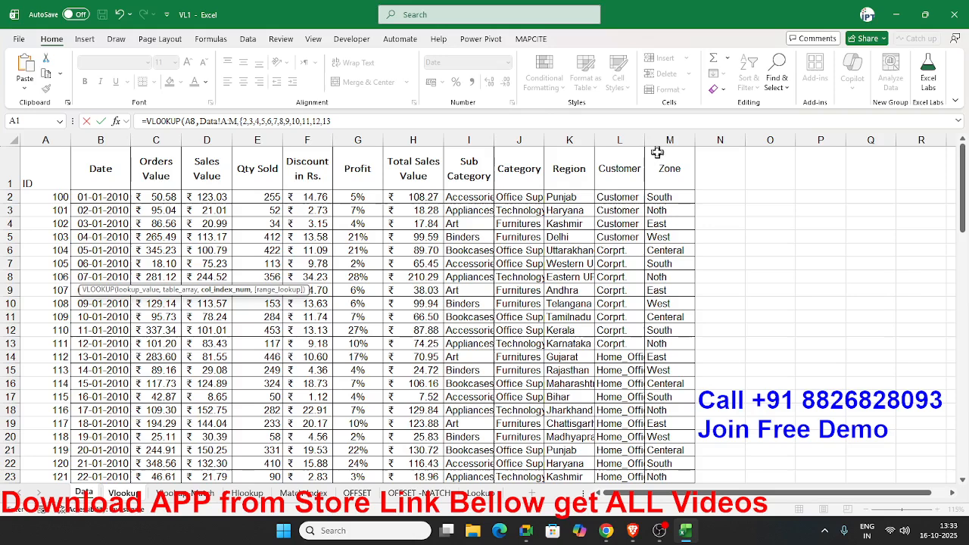
{"action": "type", "text": "},0)"}
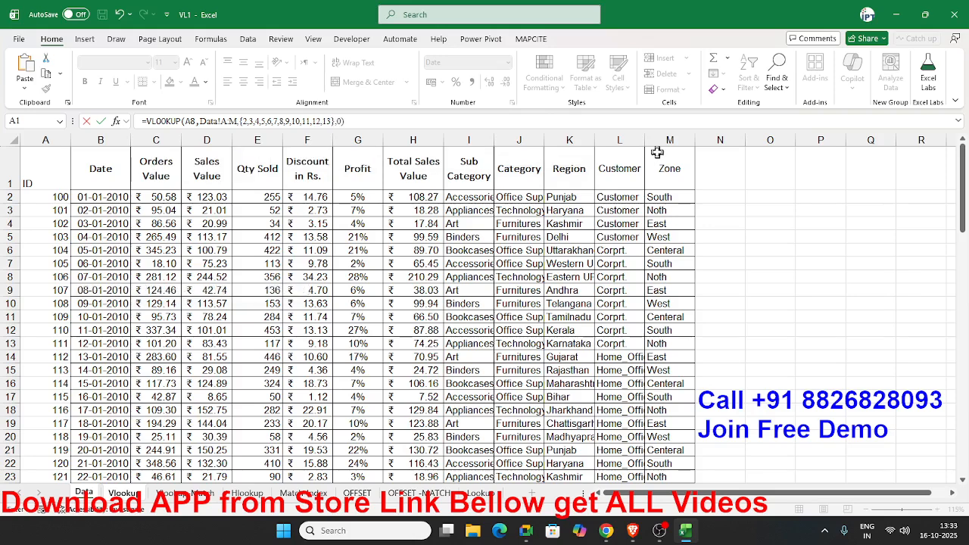
{"action": "key", "text": "Return"}
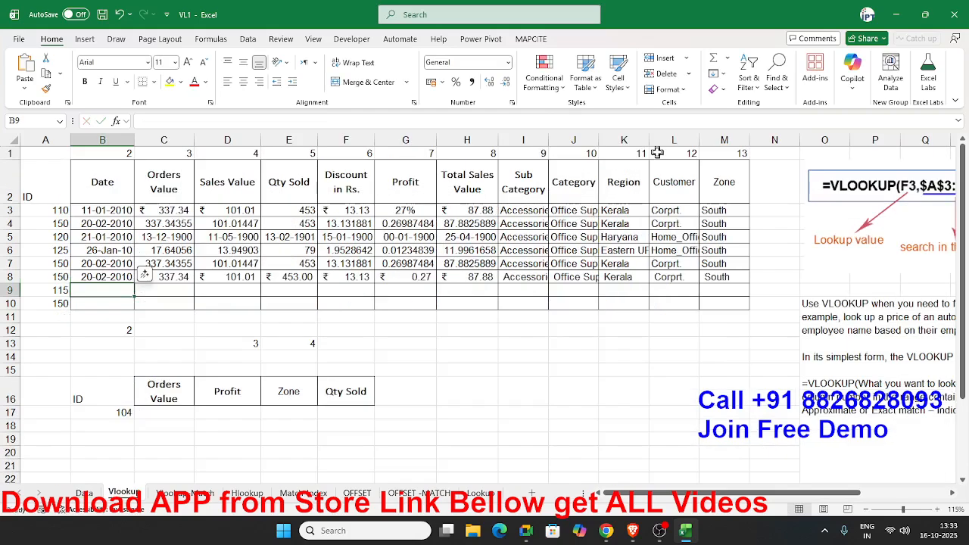
{"action": "key", "text": "Up"}
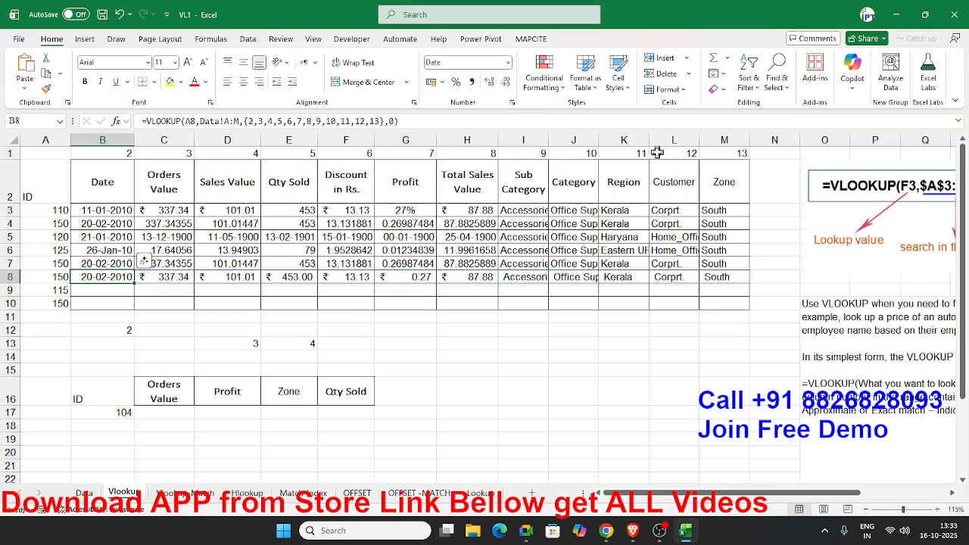
{"action": "key", "text": "Down"}
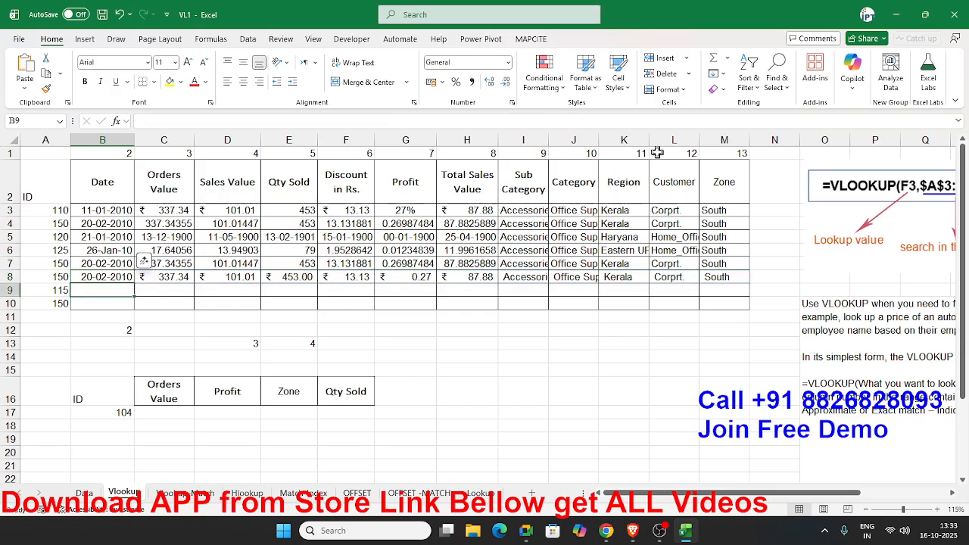
{"action": "key", "text": "Up"}
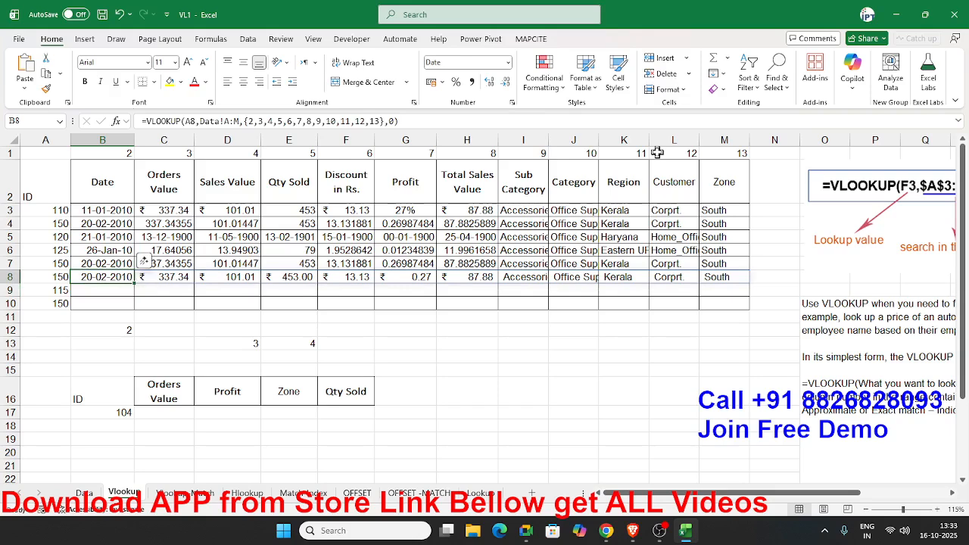
- Select the empty cells of row 9 from B9 across the table's columns, beside ID 115
{"action": "key", "text": "Down"}
{"action": "key", "text": "shift+Right"}
{"action": "key", "text": "shift+Right"}
{"action": "key", "text": "shift+Right"}
{"action": "key", "text": "shift+Right"}
{"action": "key", "text": "shift+Right"}
{"action": "key", "text": "shift+Right"}
{"action": "key", "text": "shift+Right"}
{"action": "key", "text": "shift+Right"}
{"action": "key", "text": "shift+Right"}
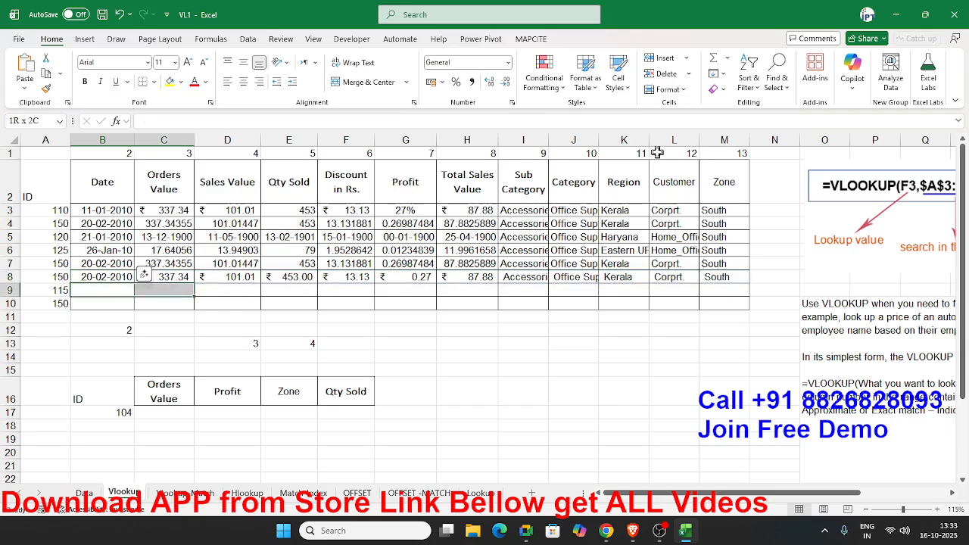